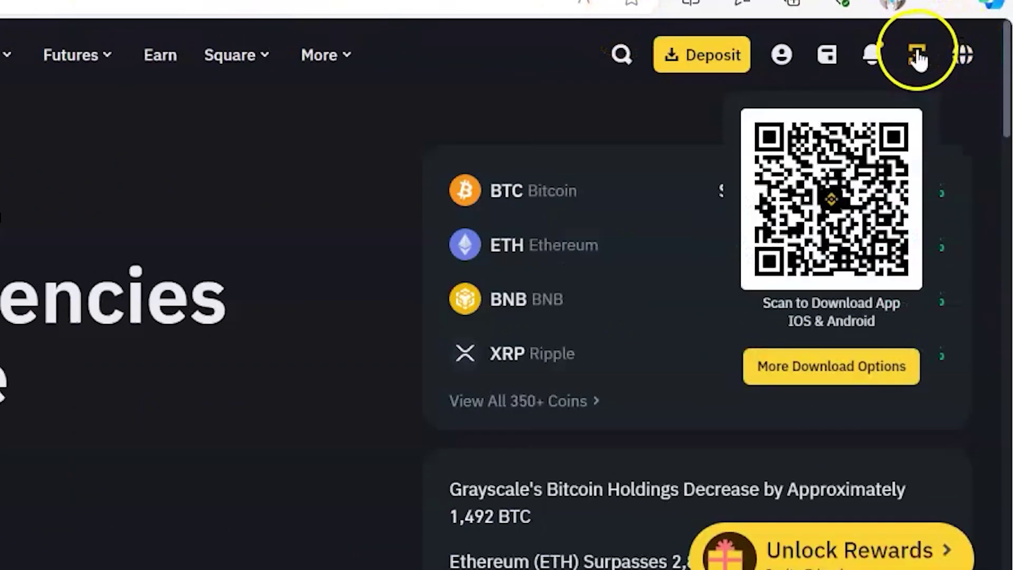
Look over the wallet menu, the account menu and the site search on the home page.
mouse_move(836, 54)
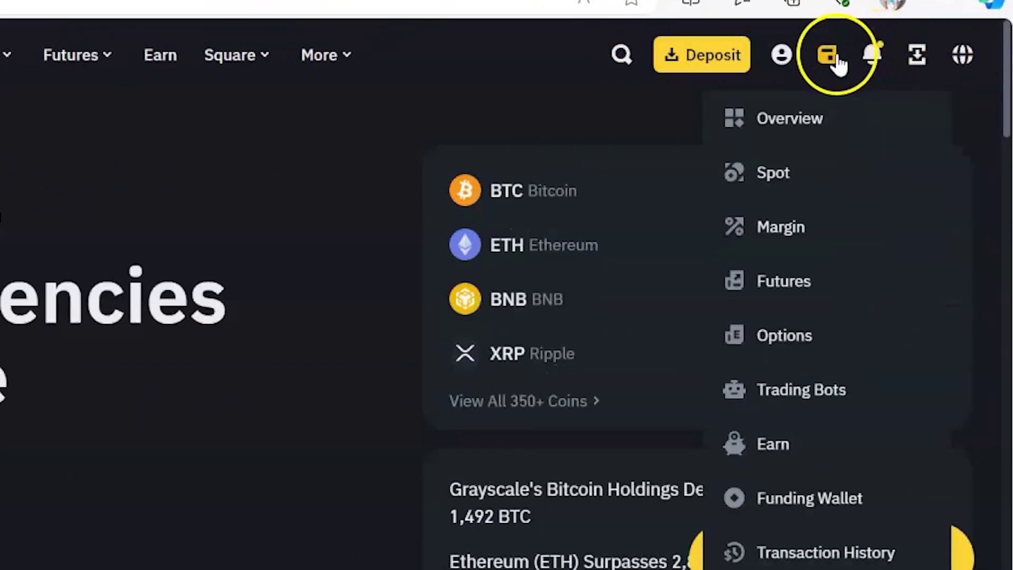
mouse_move(782, 63)
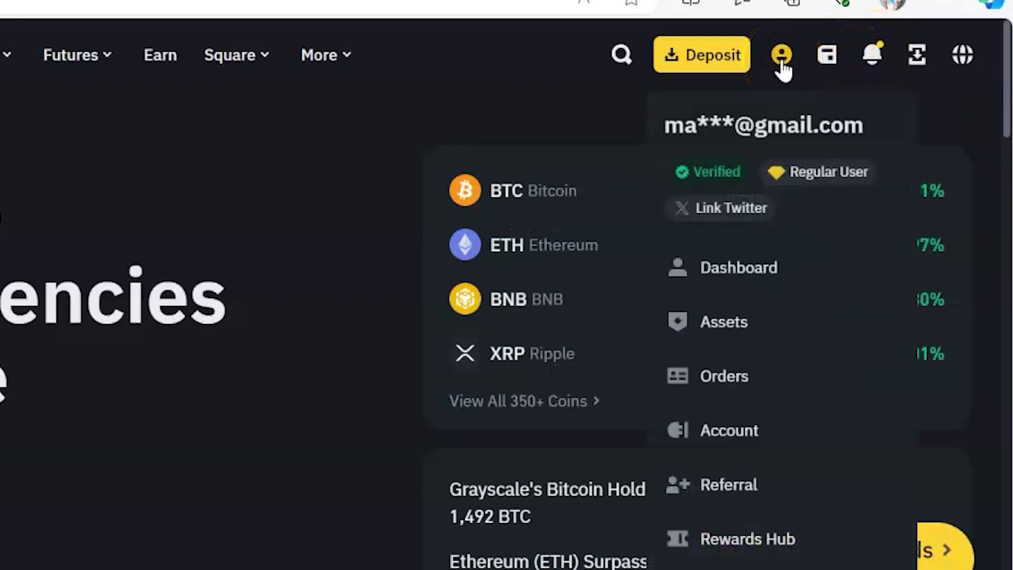
mouse_move(630, 91)
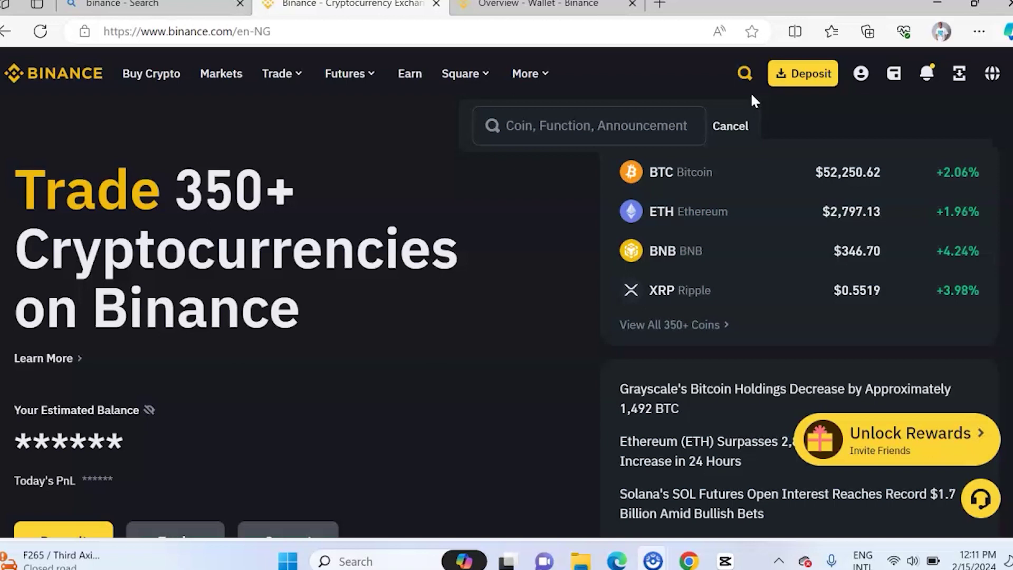
left_click(604, 138)
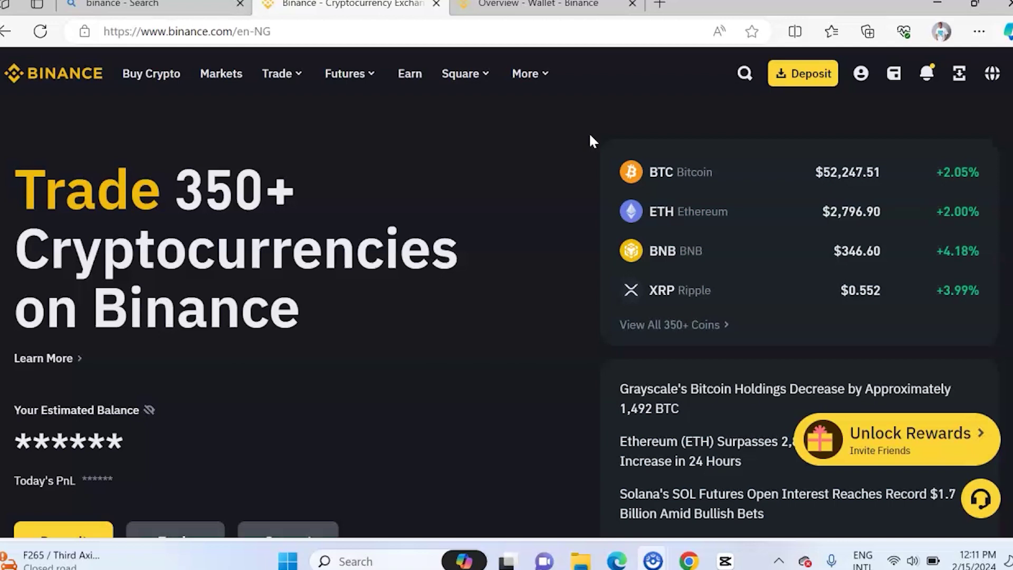
Open the Buy Crypto page and look over its buy form with the spend, receive and payment fields.
left_click(167, 84)
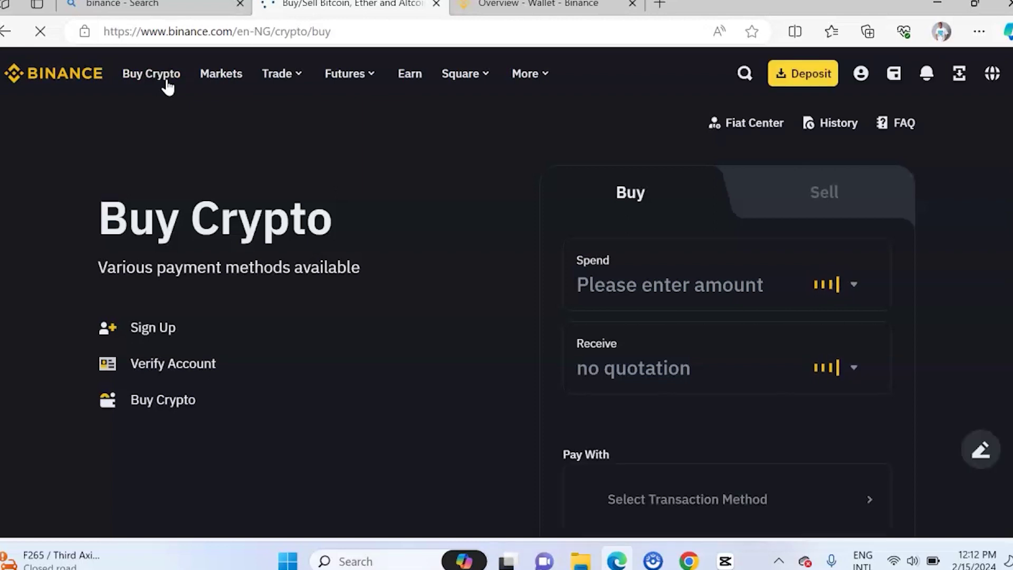
left_click(175, 113)
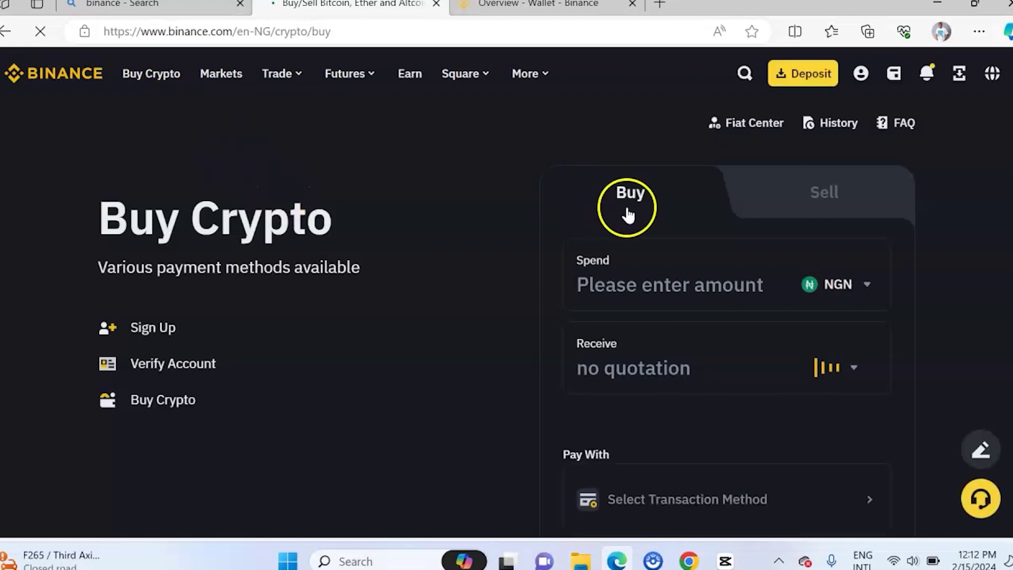
left_click(651, 283)
left_click(691, 364)
scroll(691, 368, "down", 1)
scroll(691, 368, "down", 2)
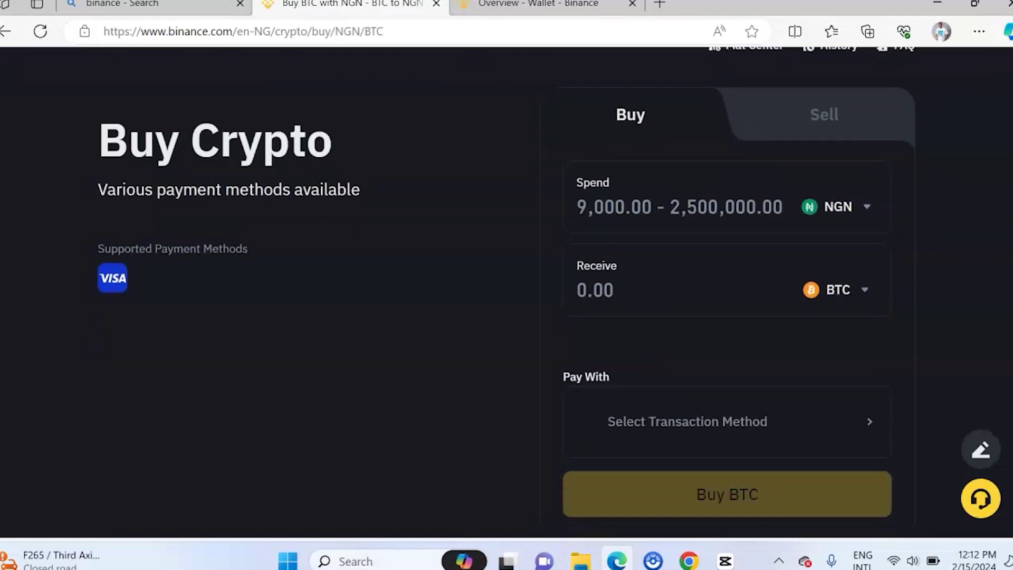
scroll(657, 364, "up", 2)
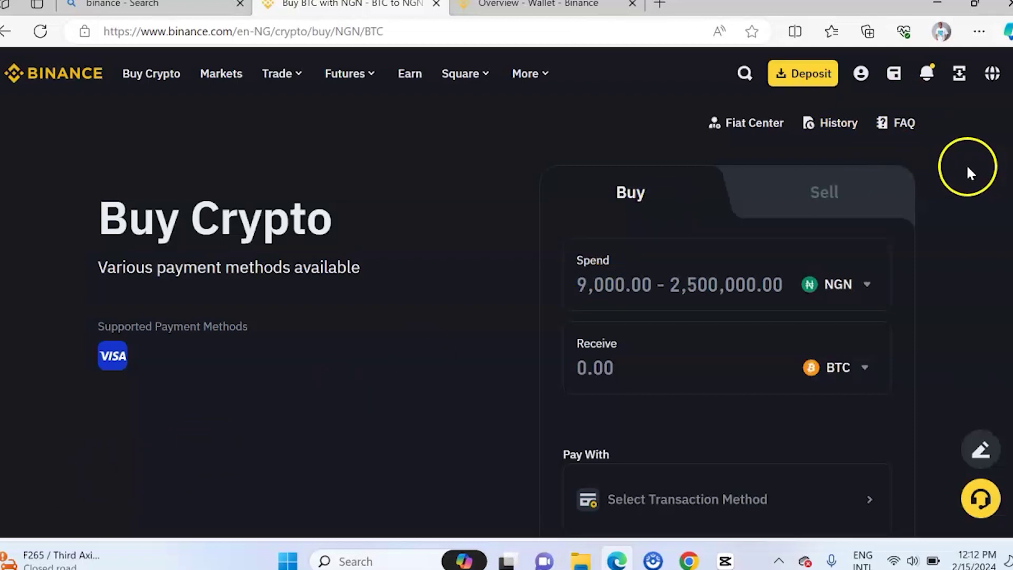
scroll(1006, 142, "down", 2)
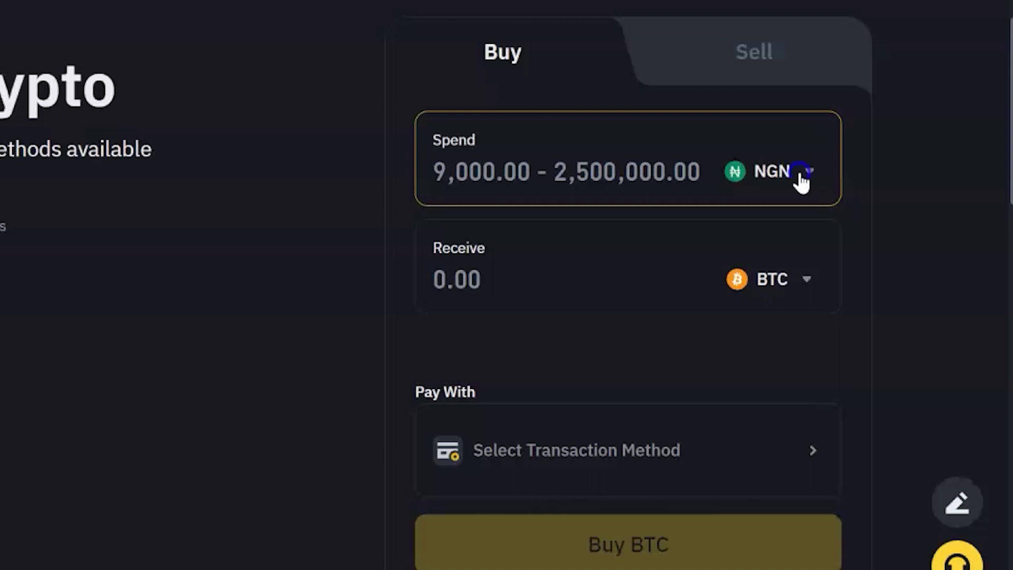
Search the spend currency list for GHS and for EU, clearing the search each time.
left_click(801, 174)
left_click(704, 221)
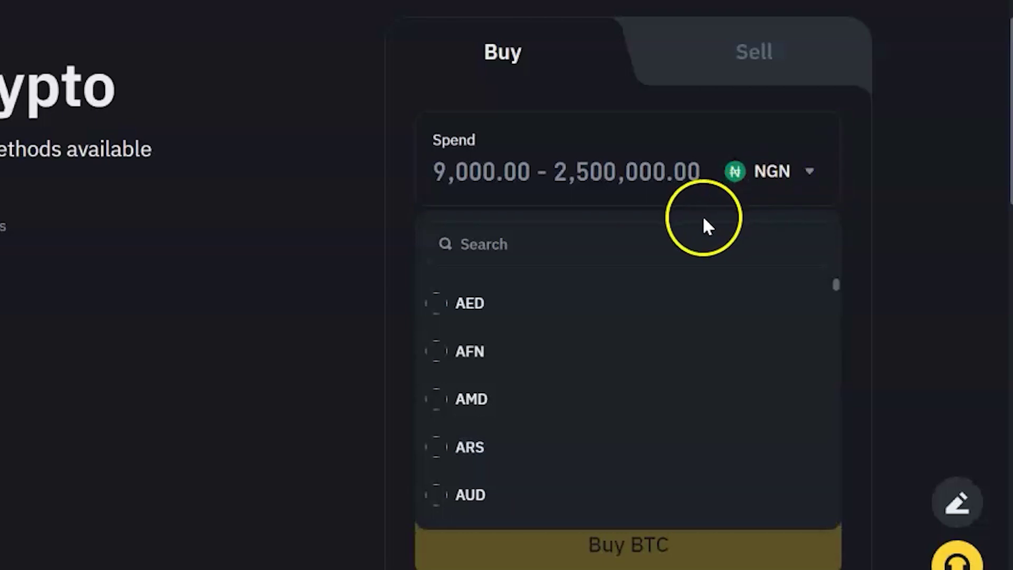
type("GHS")
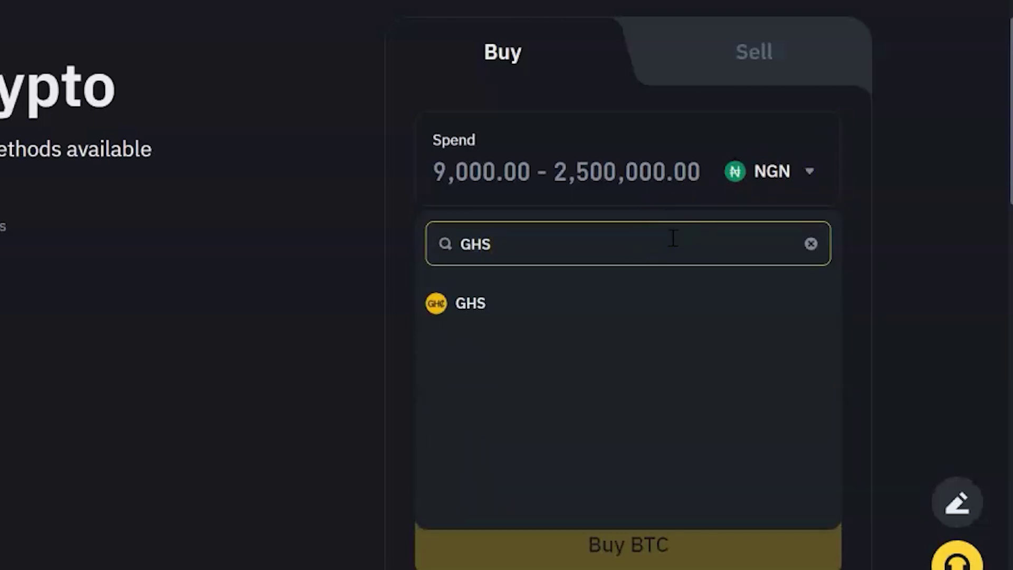
key("BackSpace")
key("BackSpace")
key("BackSpace")
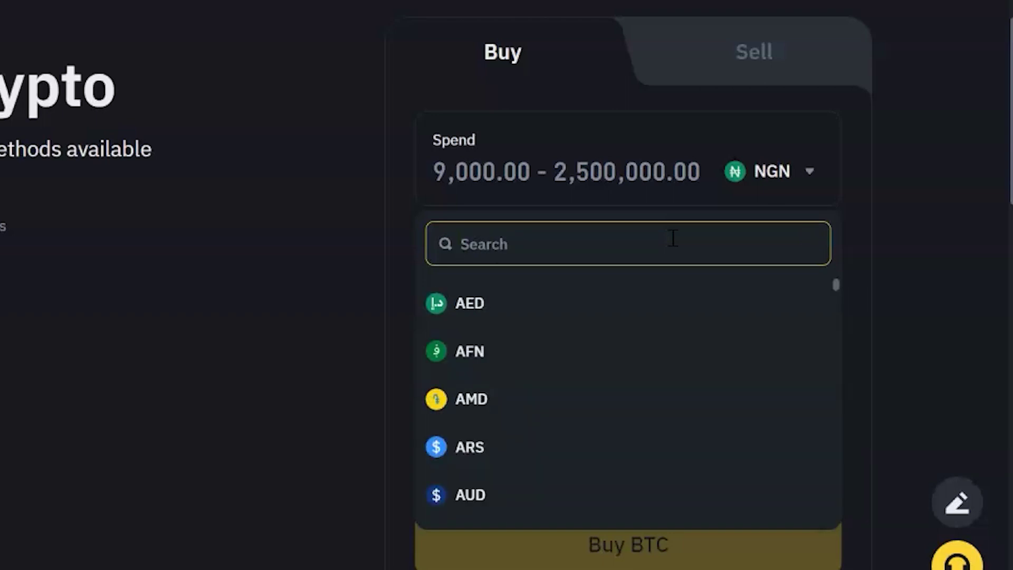
type("EU")
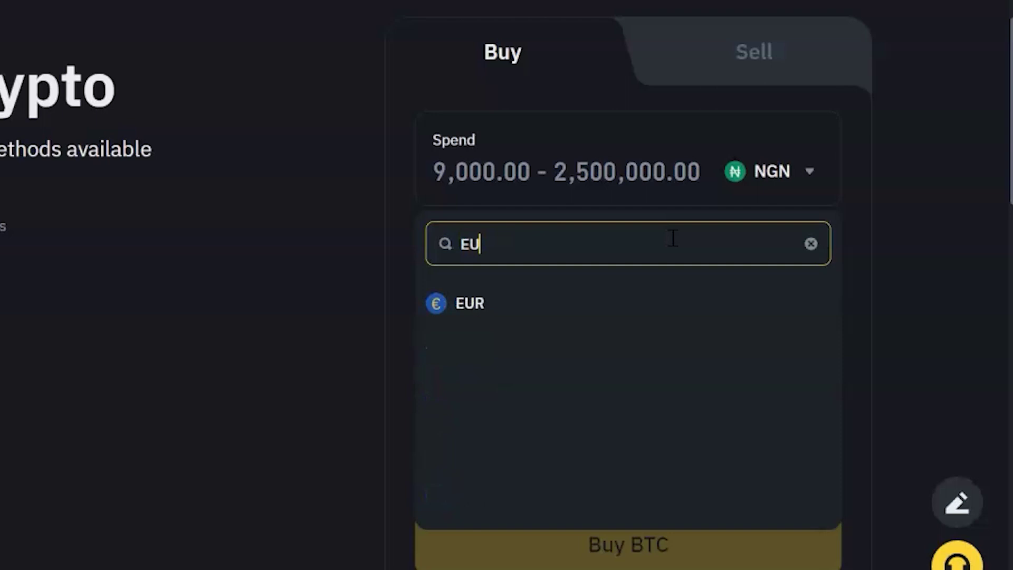
key("BackSpace")
key("BackSpace")
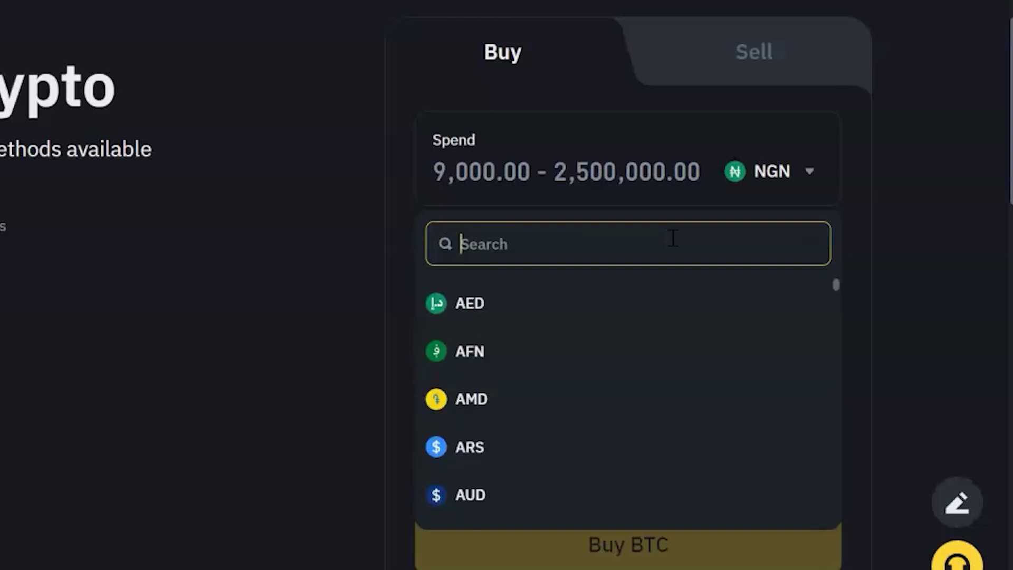
Search the spend currency list for NGN and choose it as the currency to pay in.
left_click(790, 212)
left_click(704, 243)
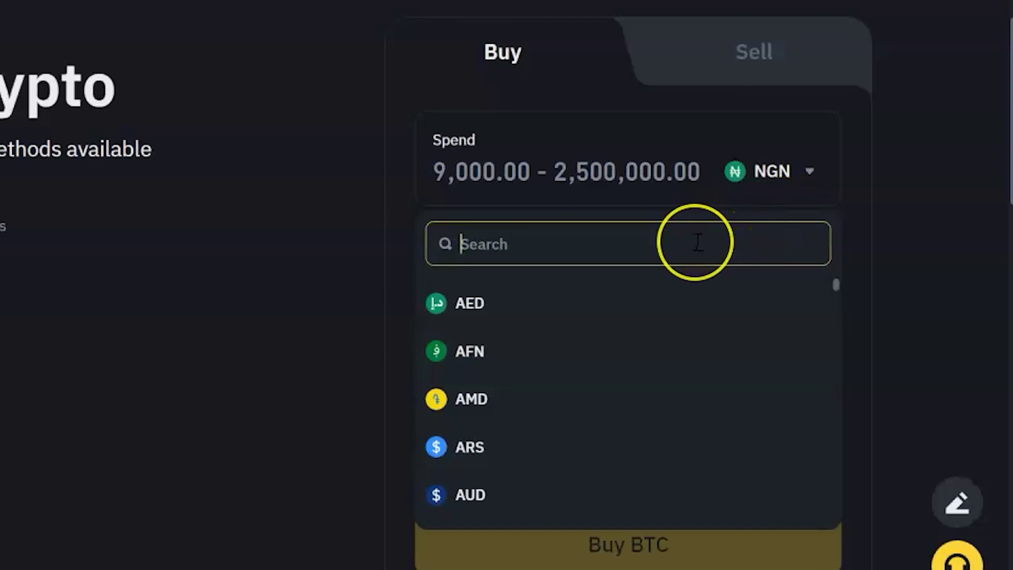
type("NGN")
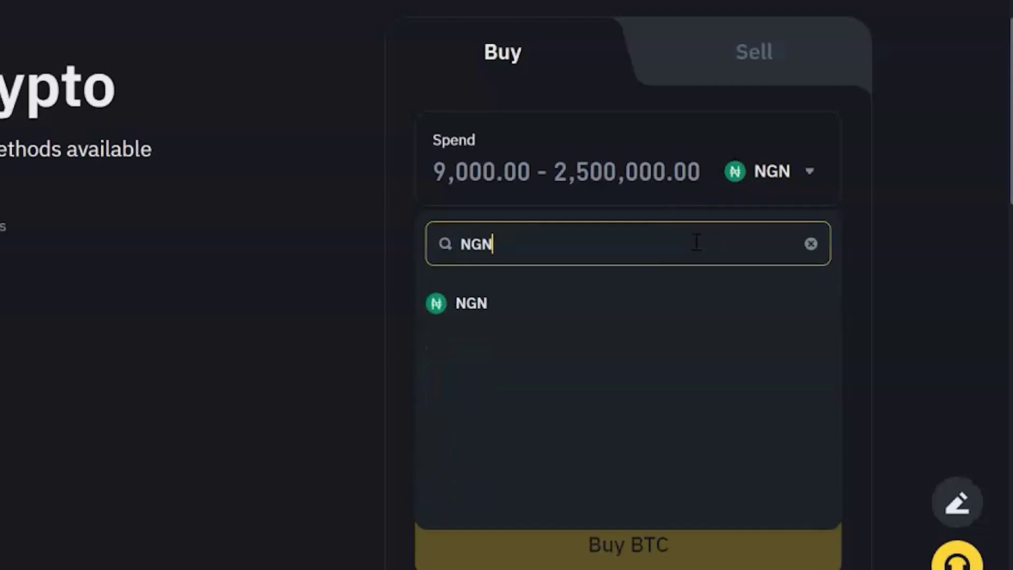
left_click(674, 296)
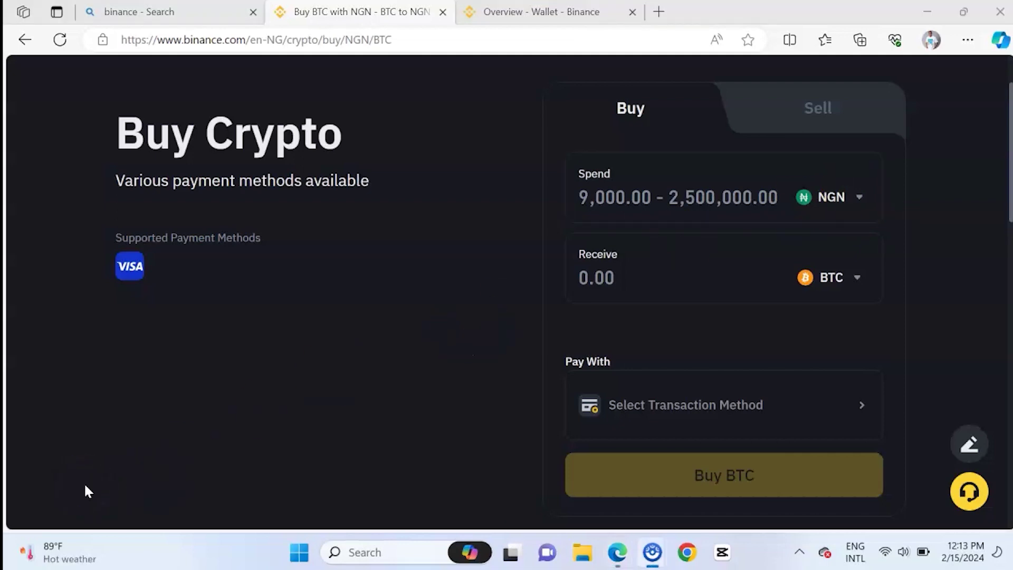
Find EUR in the currency list and set it as the spend currency.
left_click(832, 206)
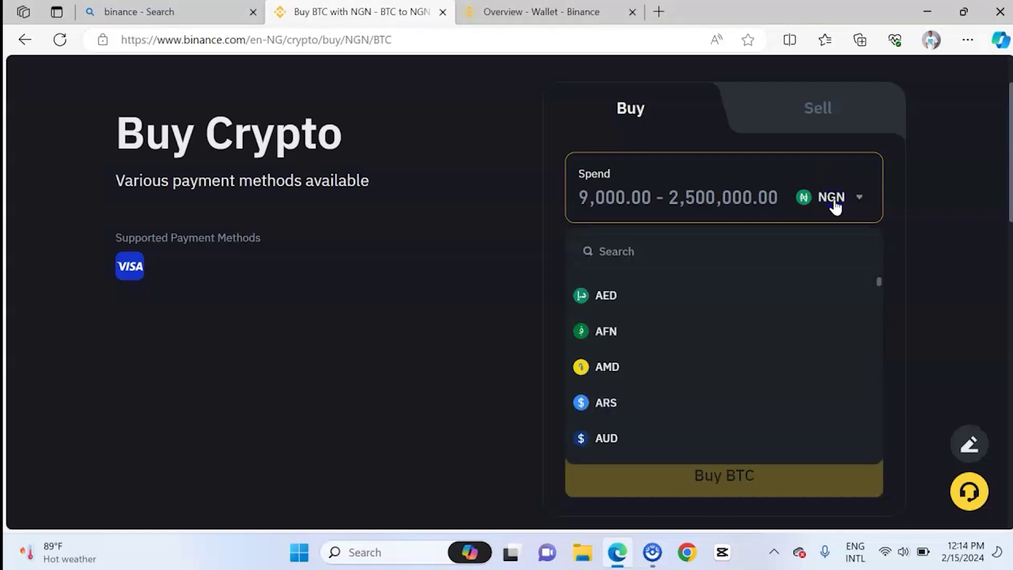
left_click(730, 239)
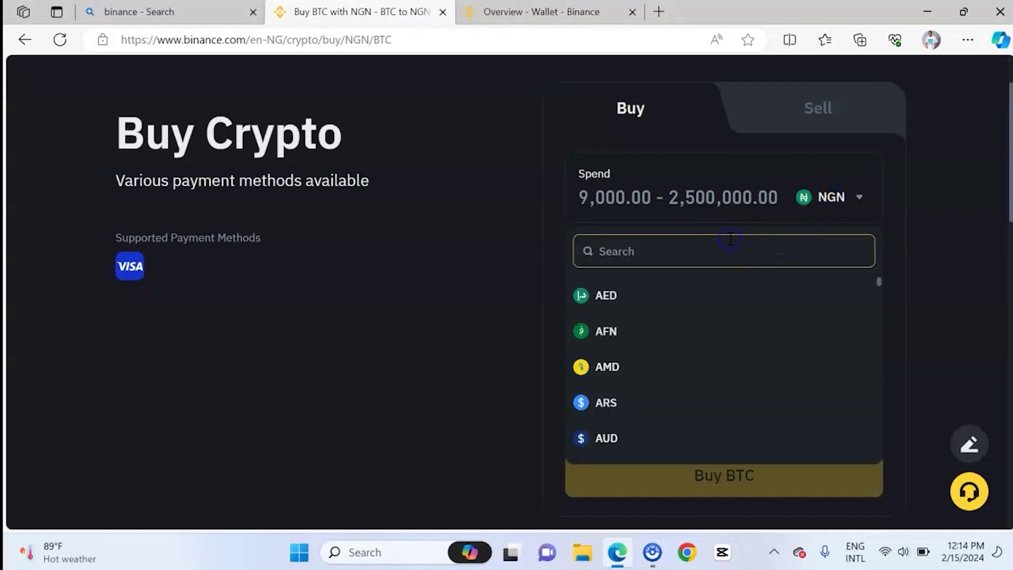
type("EUR")
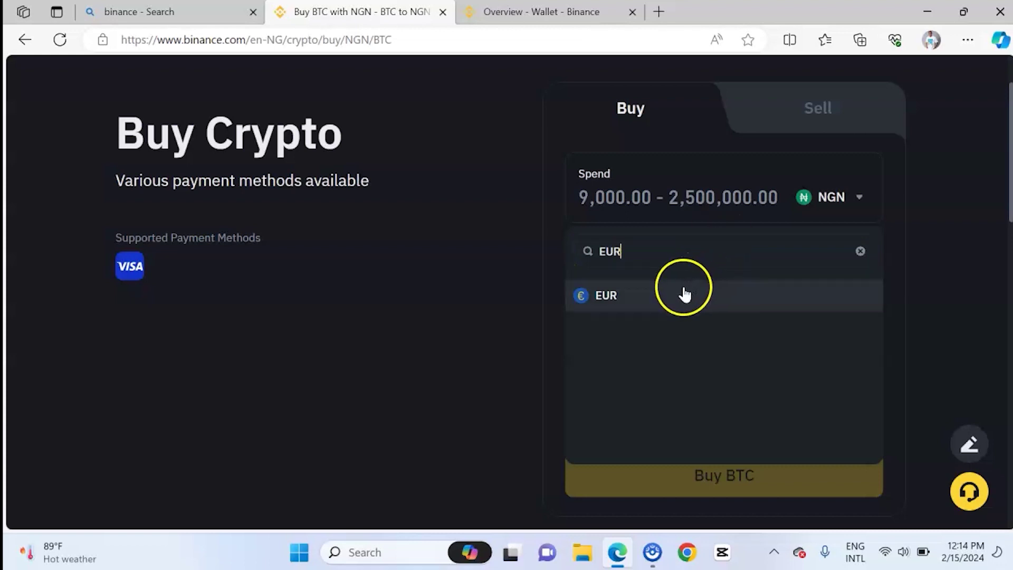
left_click(684, 293)
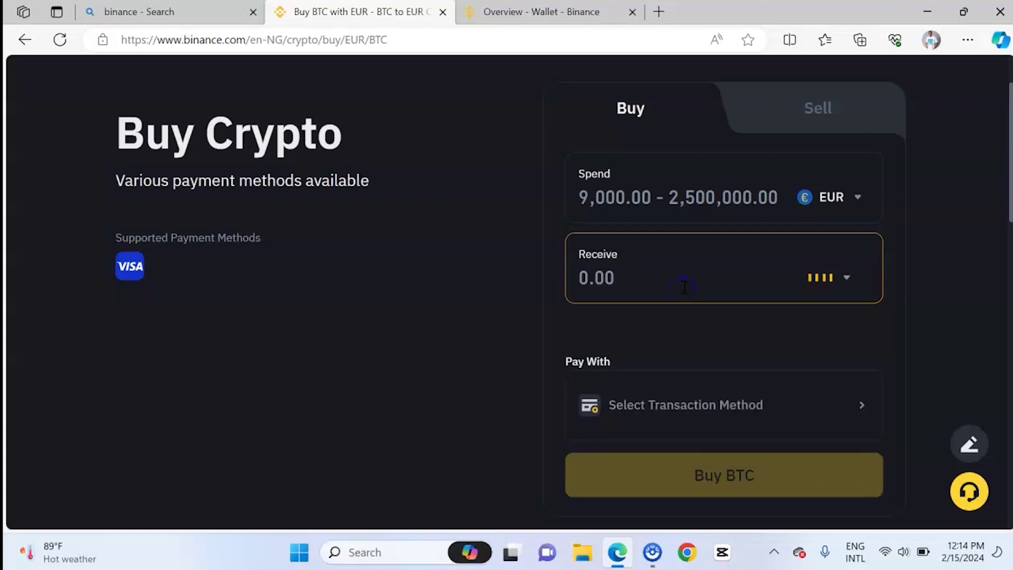
Look at the payment methods offered for EUR, highlight Card, and close the list without confirming.
left_click(856, 410)
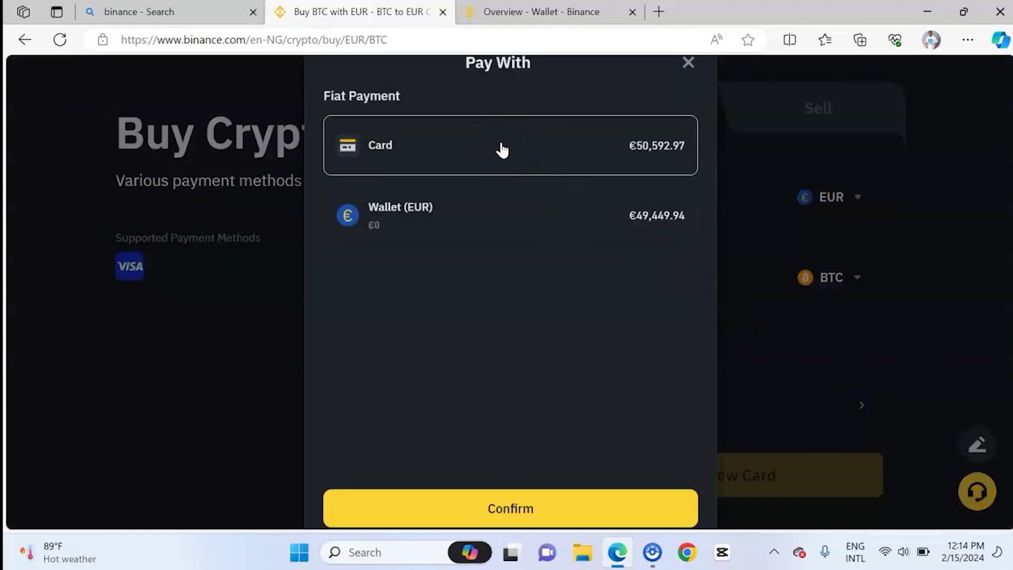
left_click(502, 151)
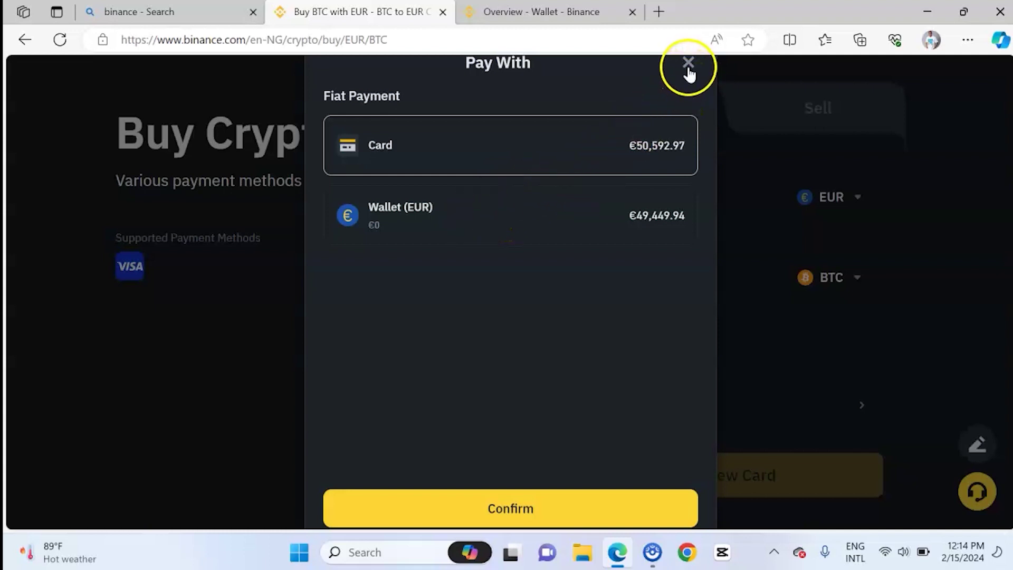
left_click(688, 65)
Set the spend currency to NGN and open the payment methods for it.
left_click(848, 197)
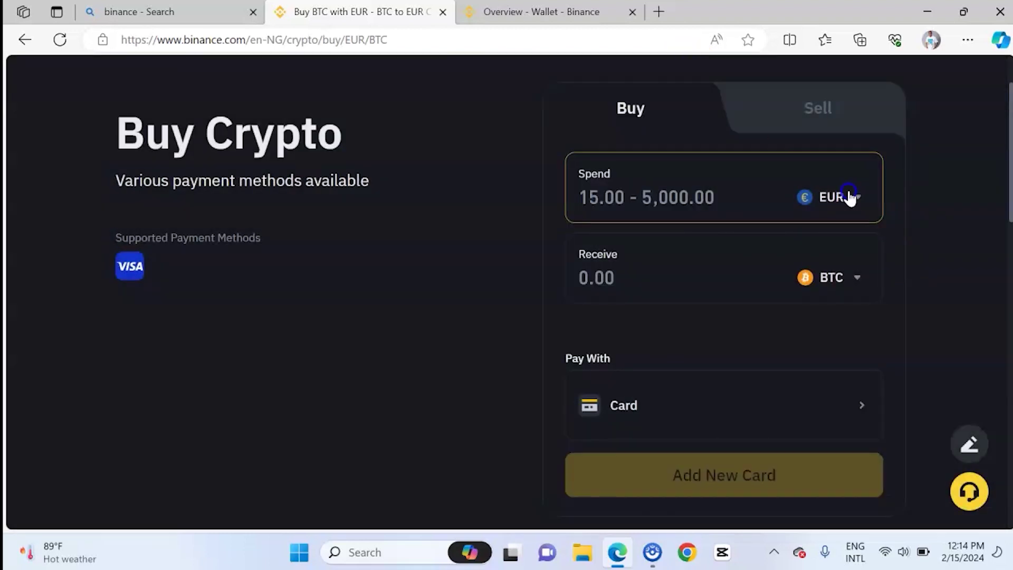
left_click(744, 248)
type("NGN")
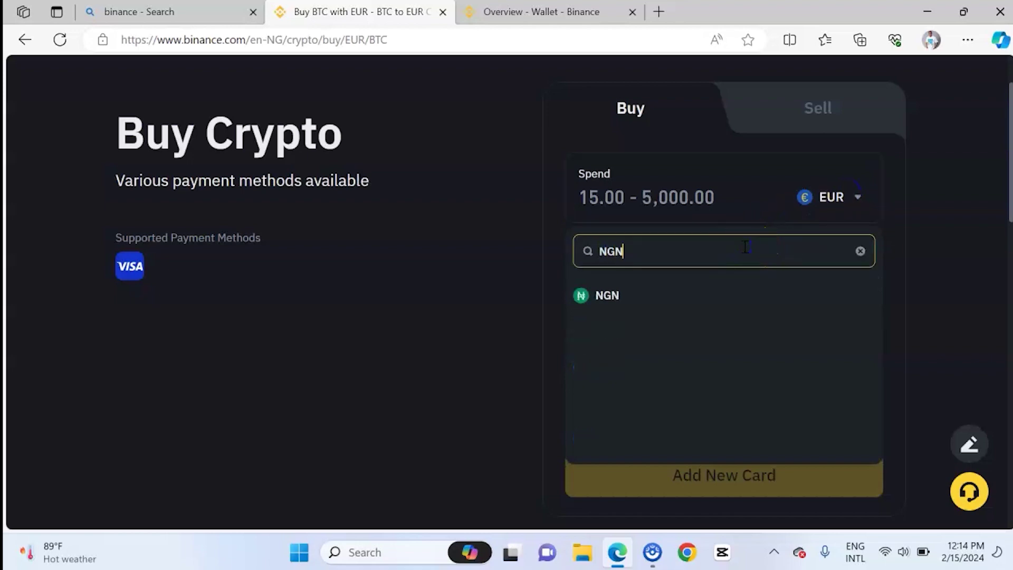
left_click(679, 298)
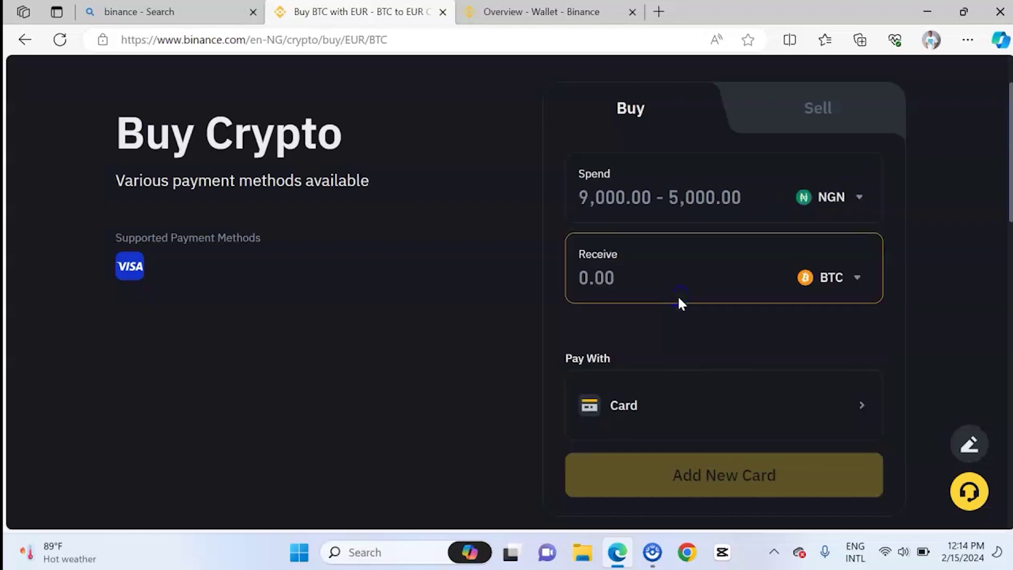
left_click(833, 412)
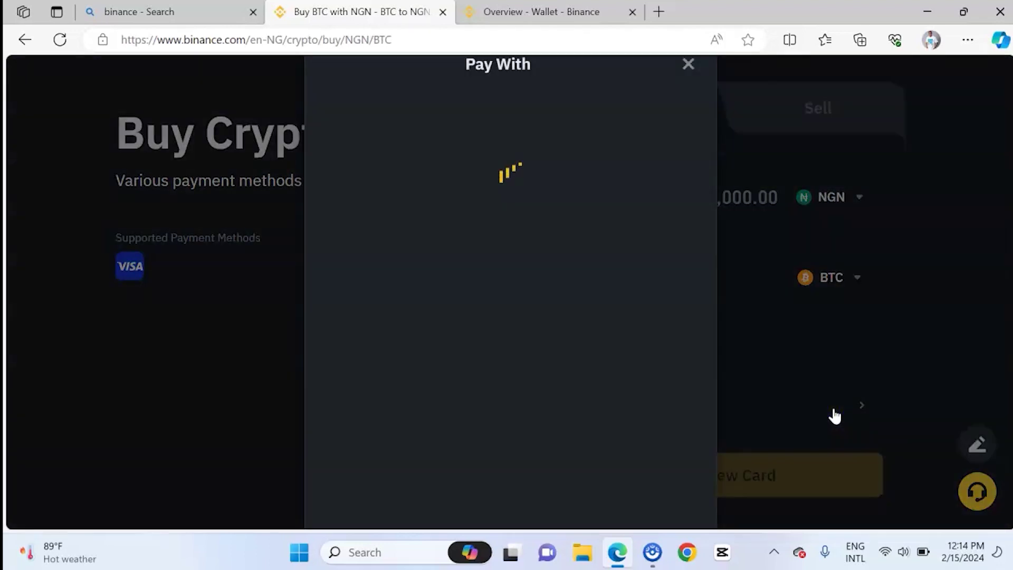
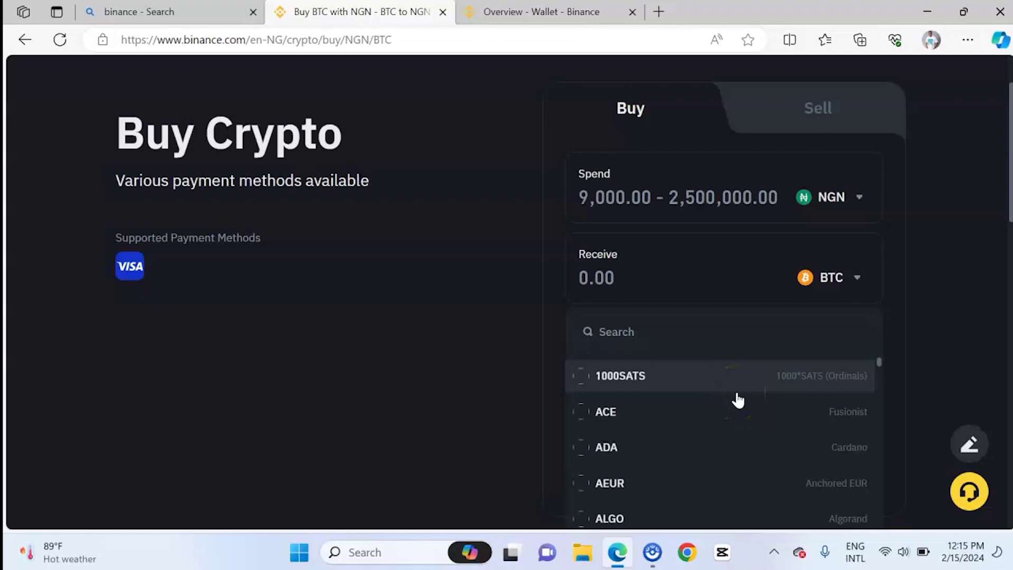
Search the coin list for USDT and set it as the cryptocurrency to receive.
left_click(700, 342)
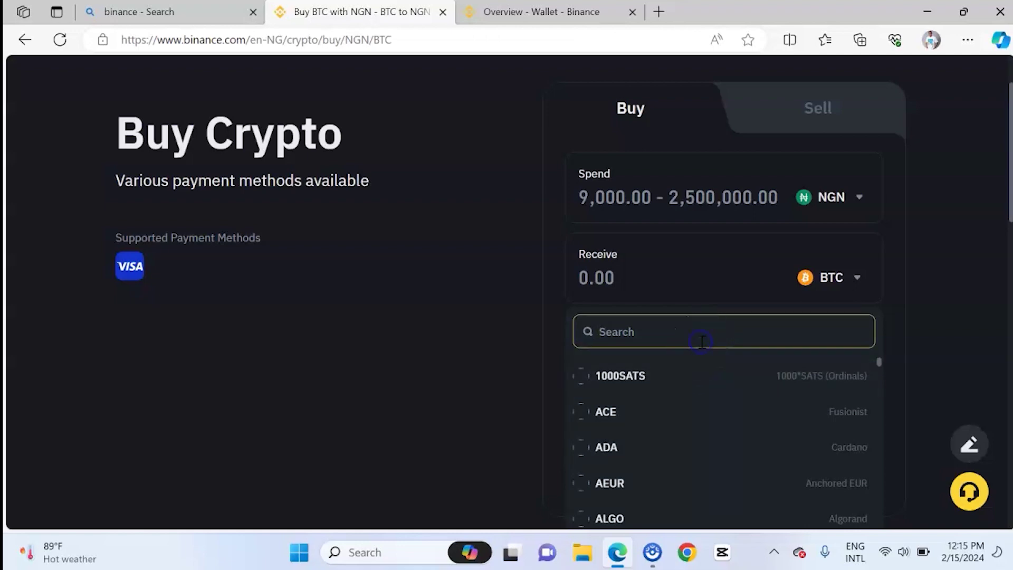
type("USDT")
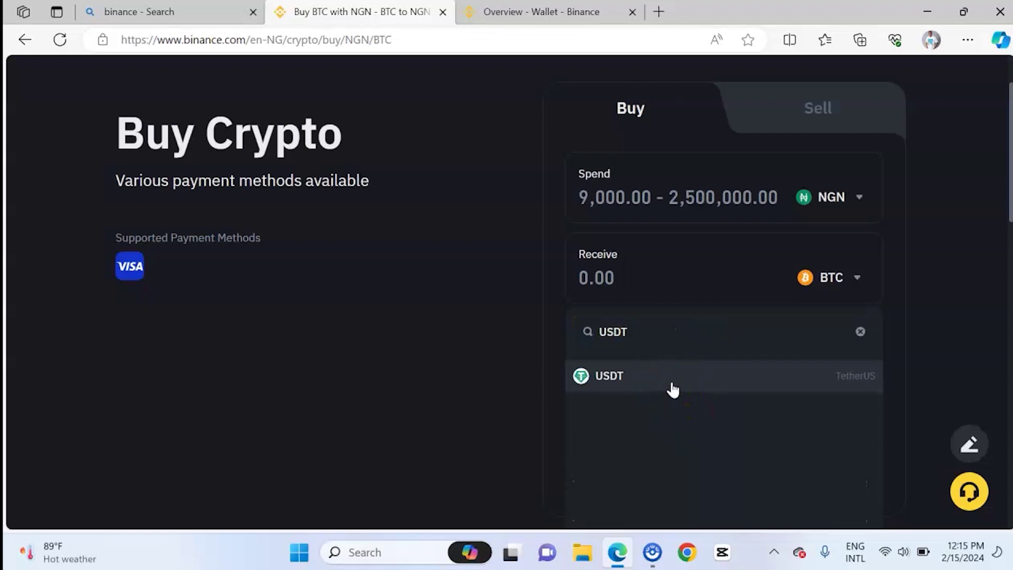
left_click(600, 383)
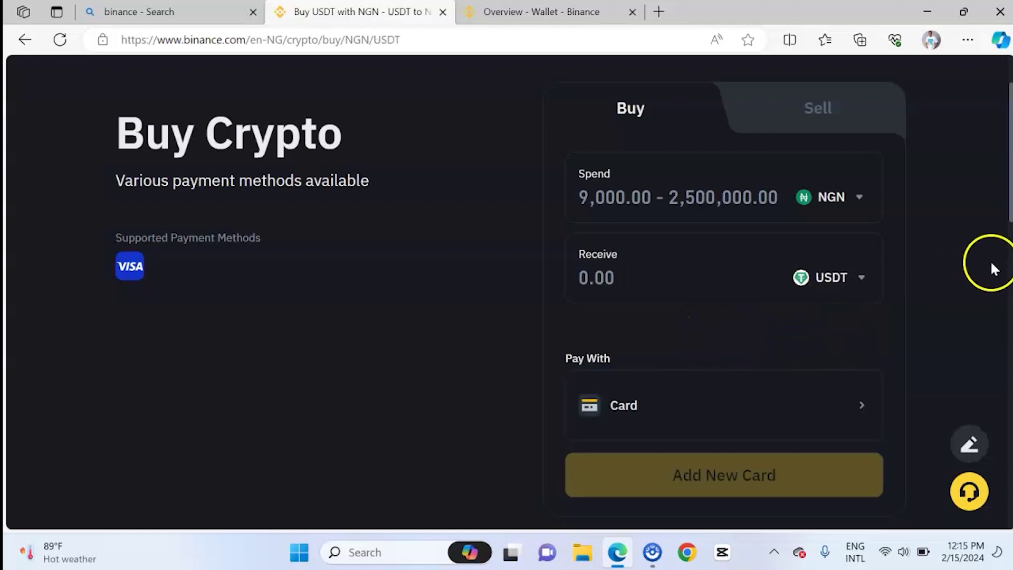
Look at the payment methods for buying USDT with NGN, and close the list without confirming.
left_click_drag(1010, 206, 1010, 232)
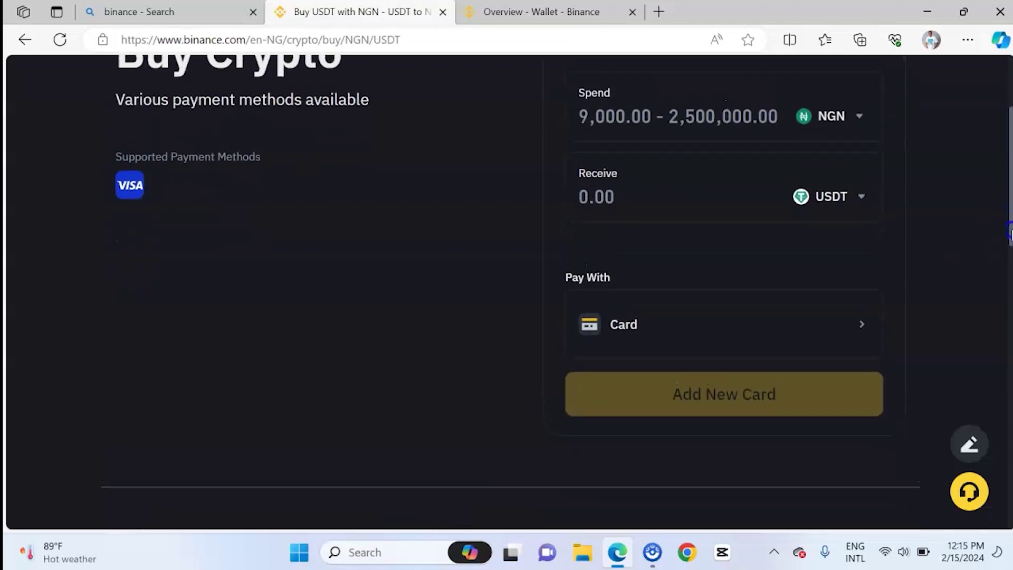
left_click(864, 324)
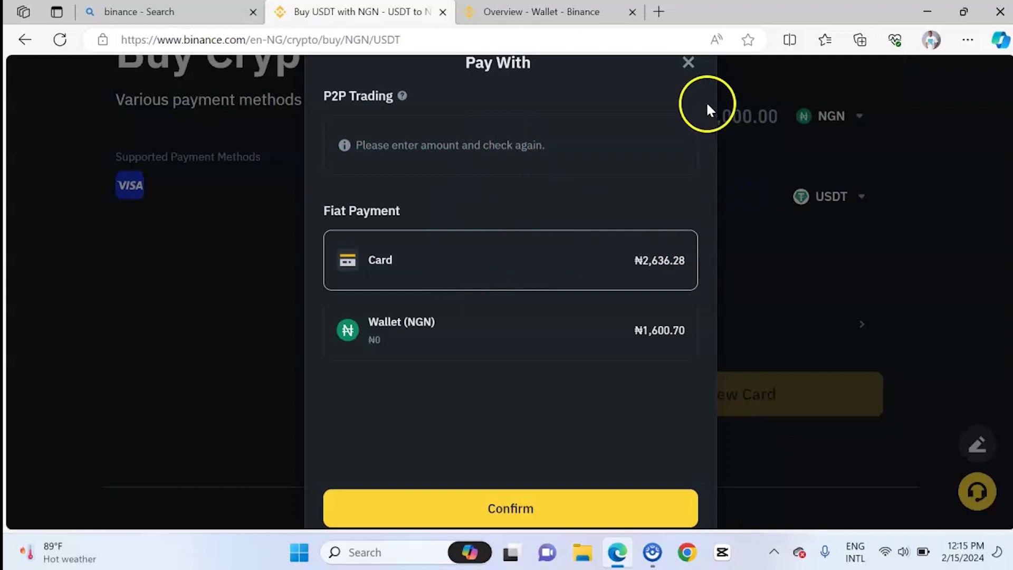
left_click(686, 62)
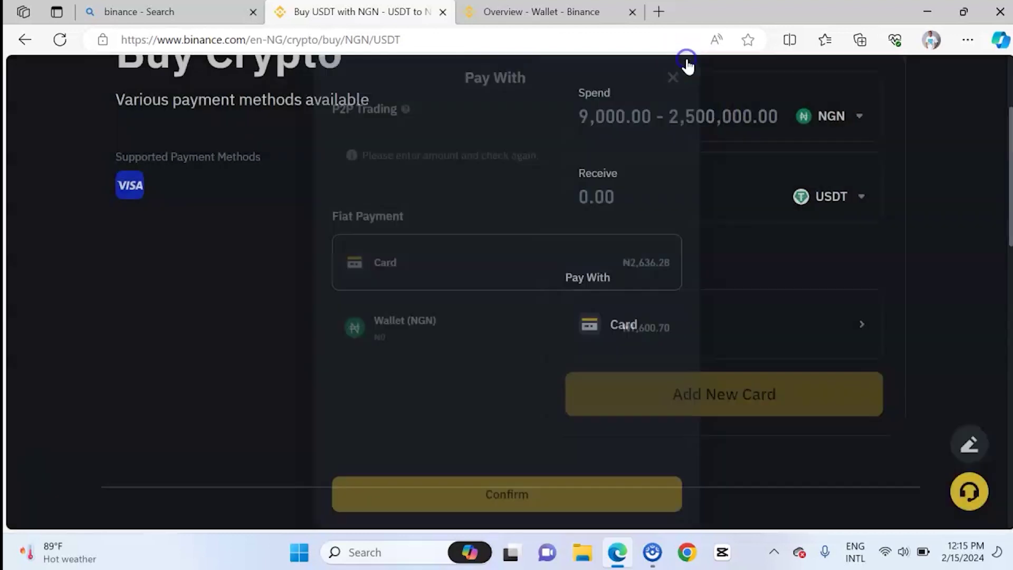
Set the amount to spend on USDT to 100,000 NGN.
left_click(682, 110)
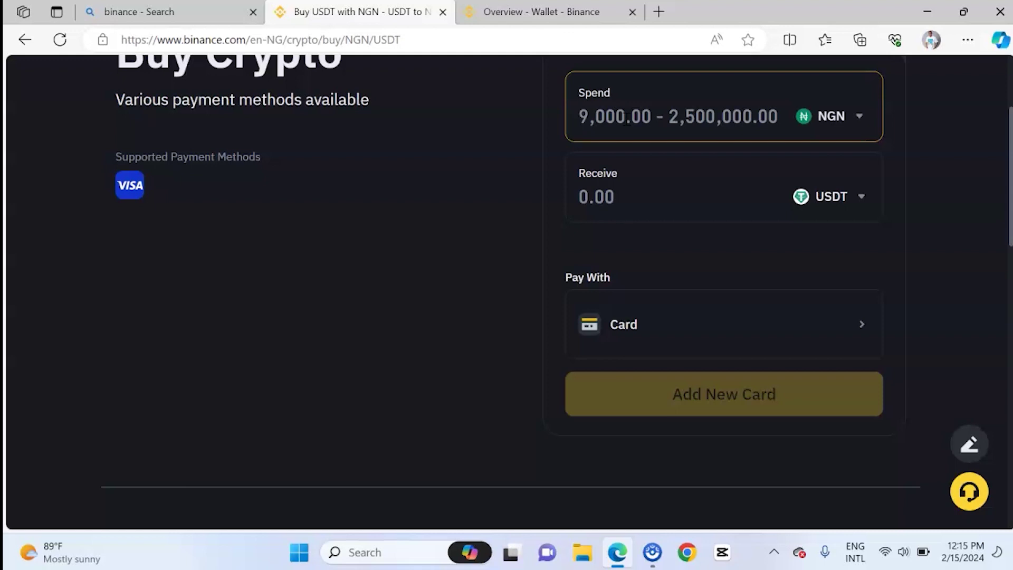
type("10000")
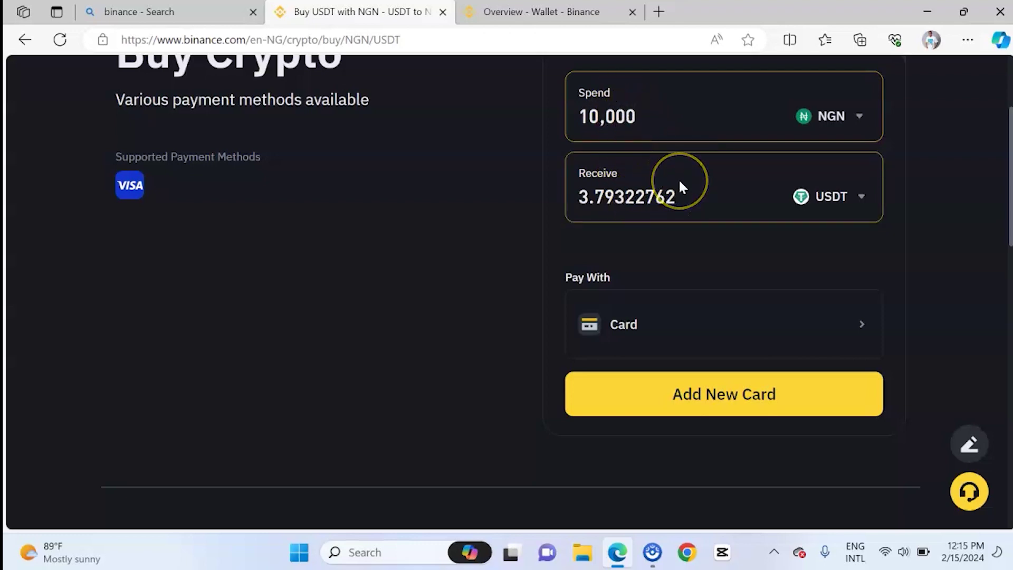
type("0")
scroll(678, 178, "up", 2)
scroll(226, 430, "down", 1)
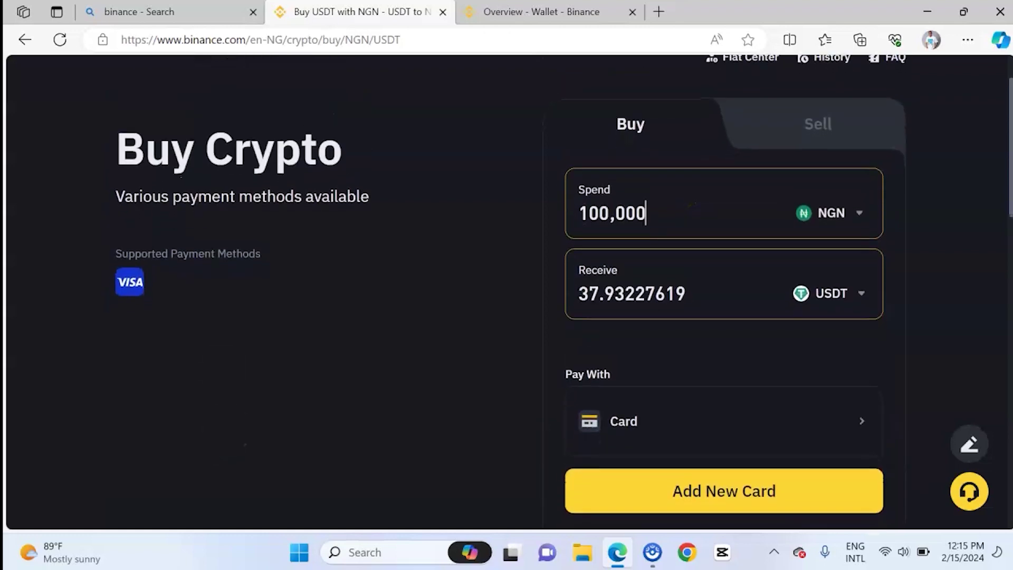
left_click(664, 210)
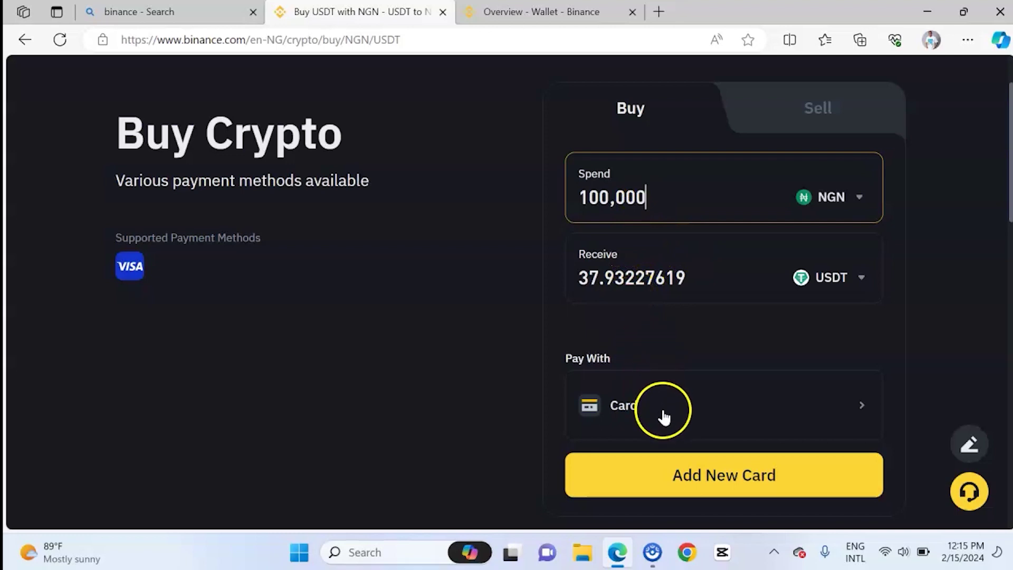
Choose Opay from the P2P Trading payment methods and place the buy order for USDT.
left_click(690, 409)
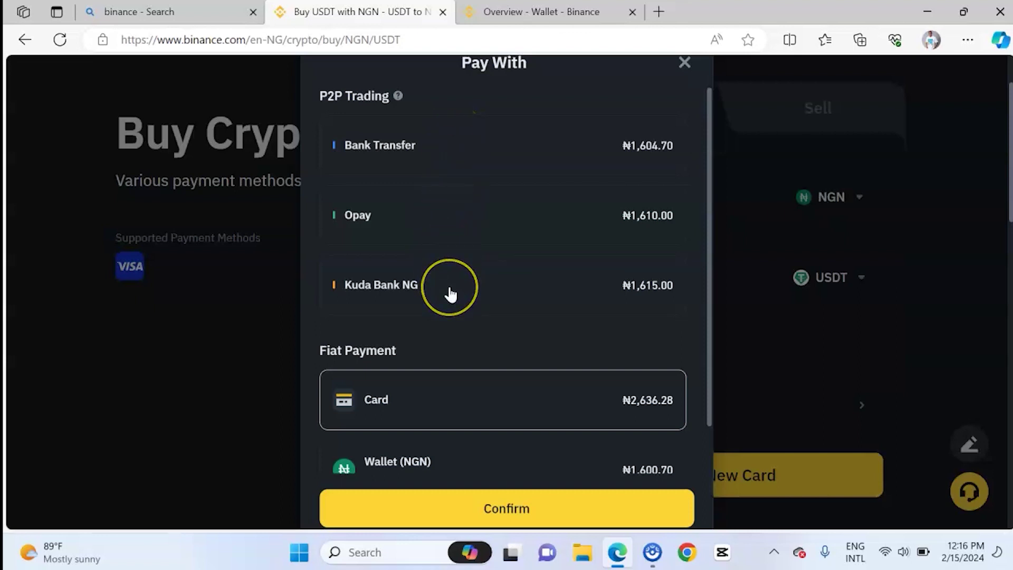
scroll(502, 280, "down", 1)
scroll(503, 279, "up", 1)
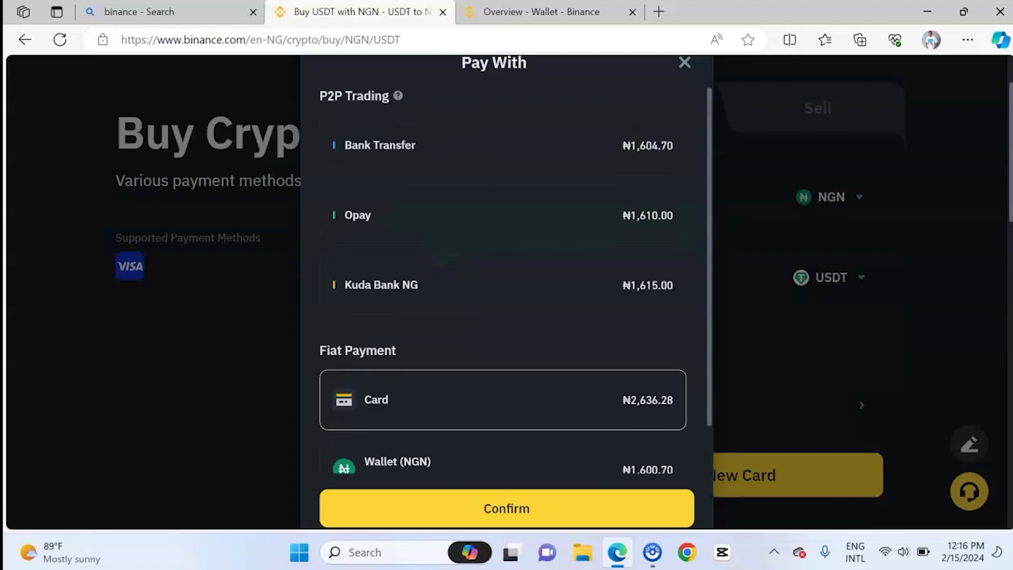
left_click(416, 216)
left_click(407, 521)
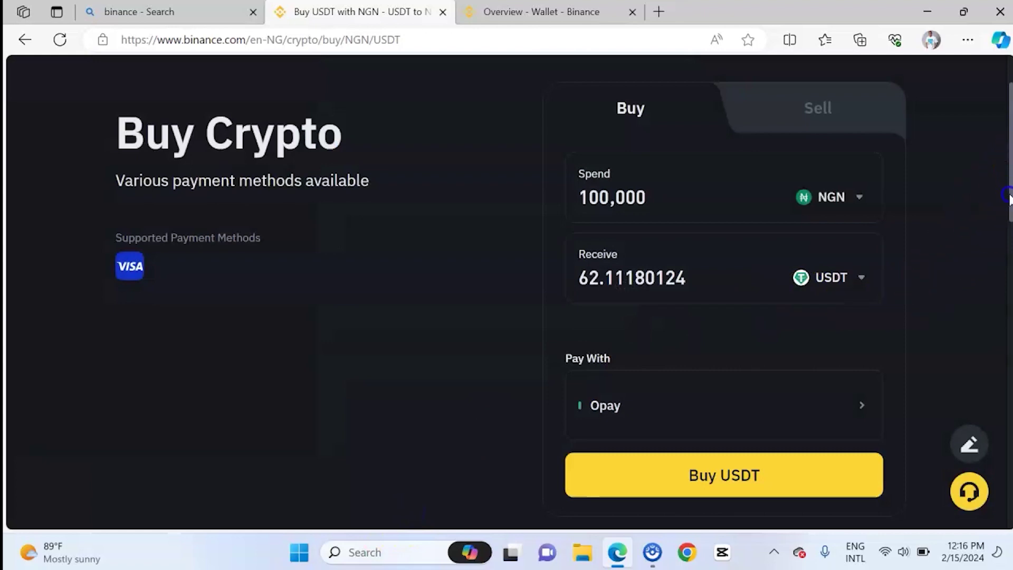
scroll(1001, 181, "down", 1)
left_click(744, 413)
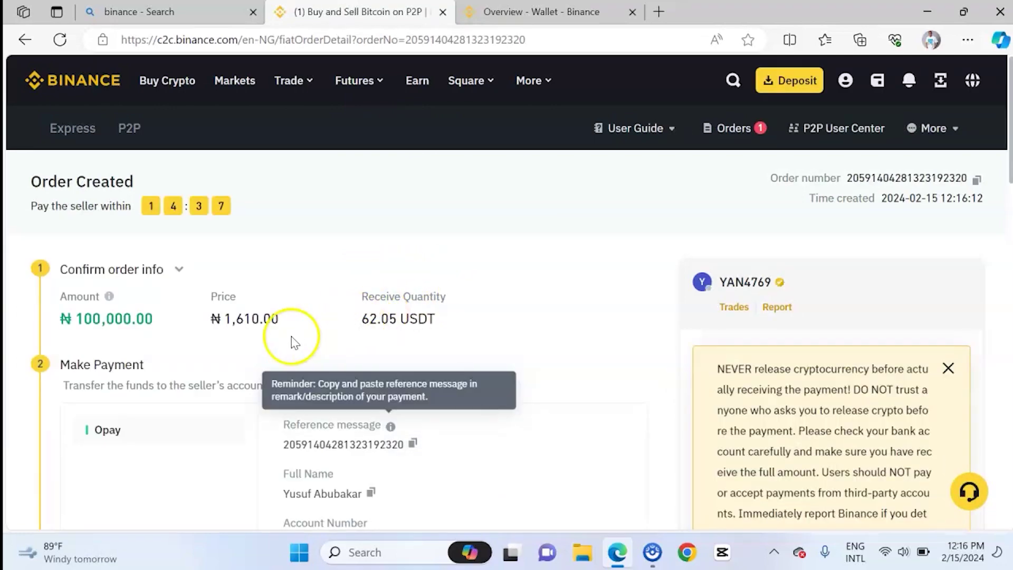
Review the created order's payment details, dismiss the warning in the seller chat, and go back to the Buy Crypto page.
scroll(294, 342, "down", 1)
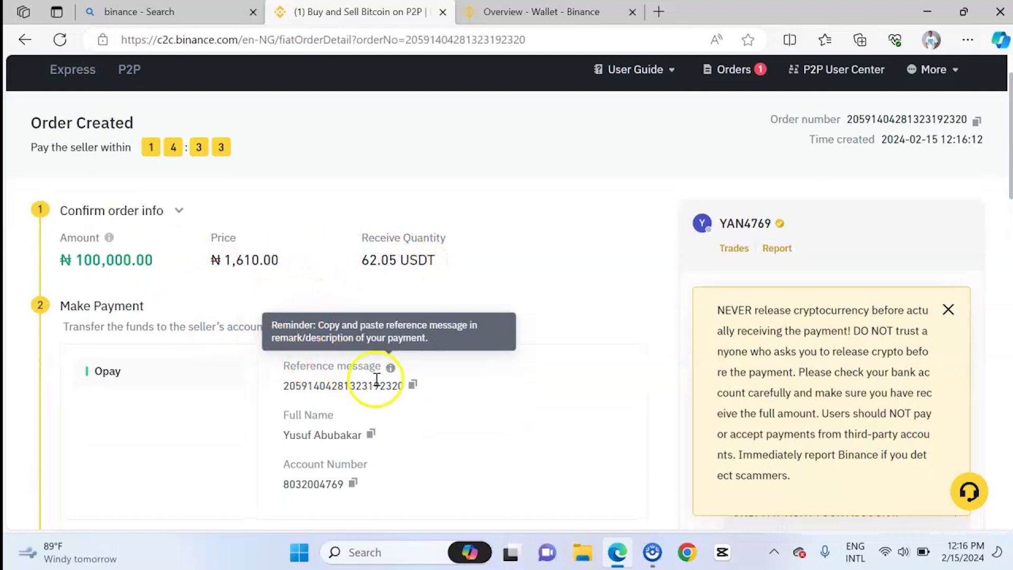
scroll(497, 278, "up", 1)
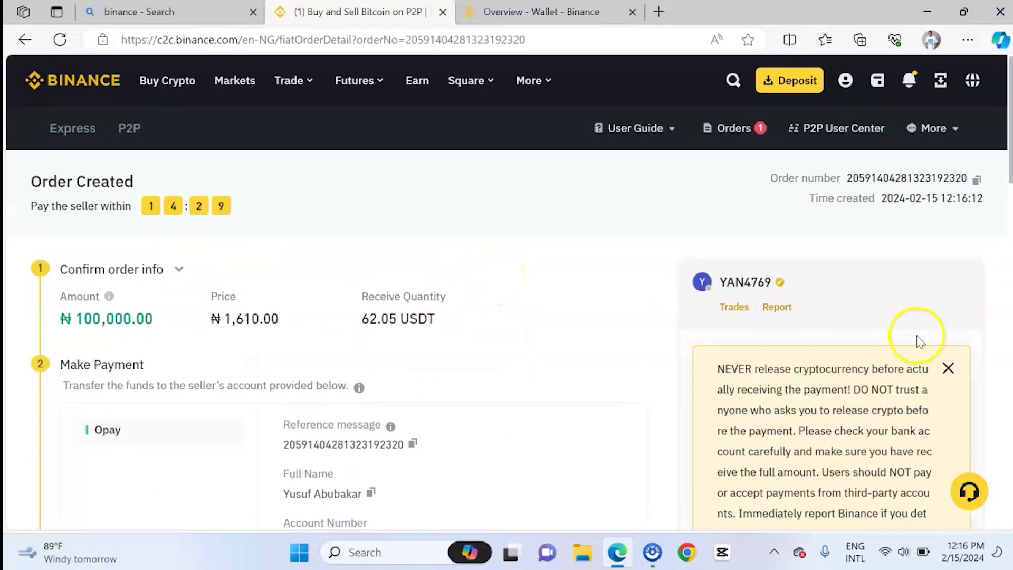
left_click(948, 369)
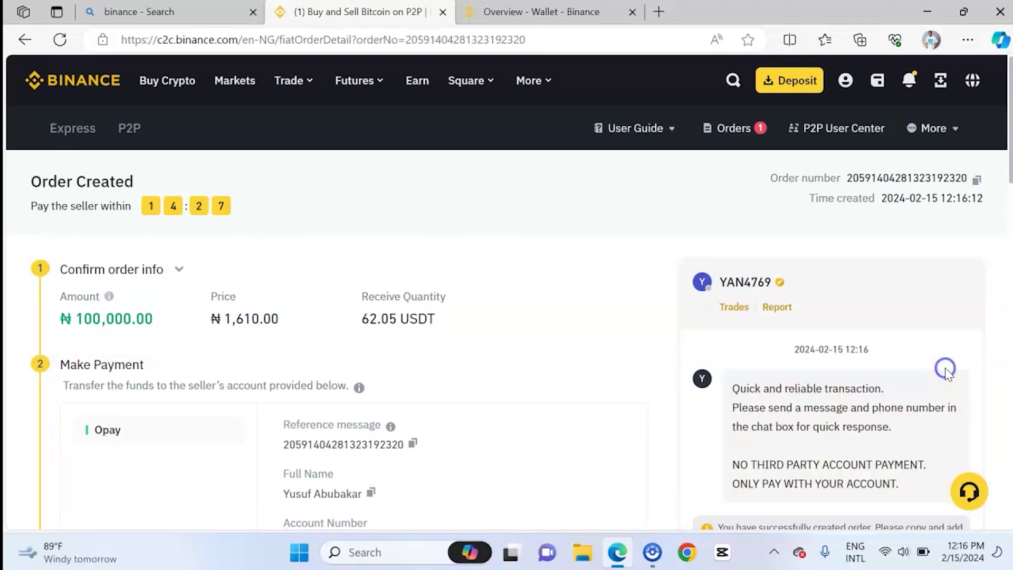
left_click(25, 40)
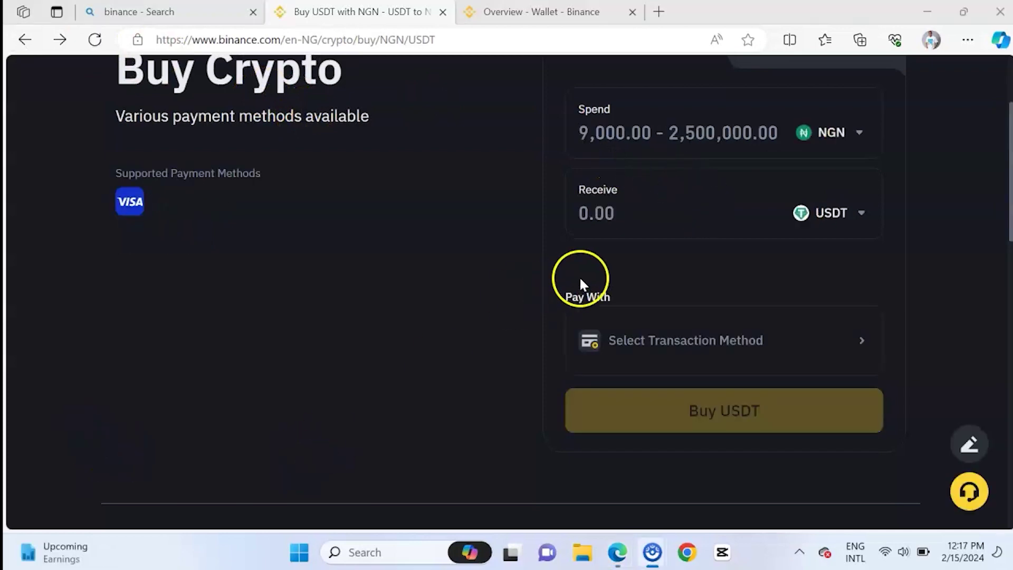
scroll(580, 276, "up", 3)
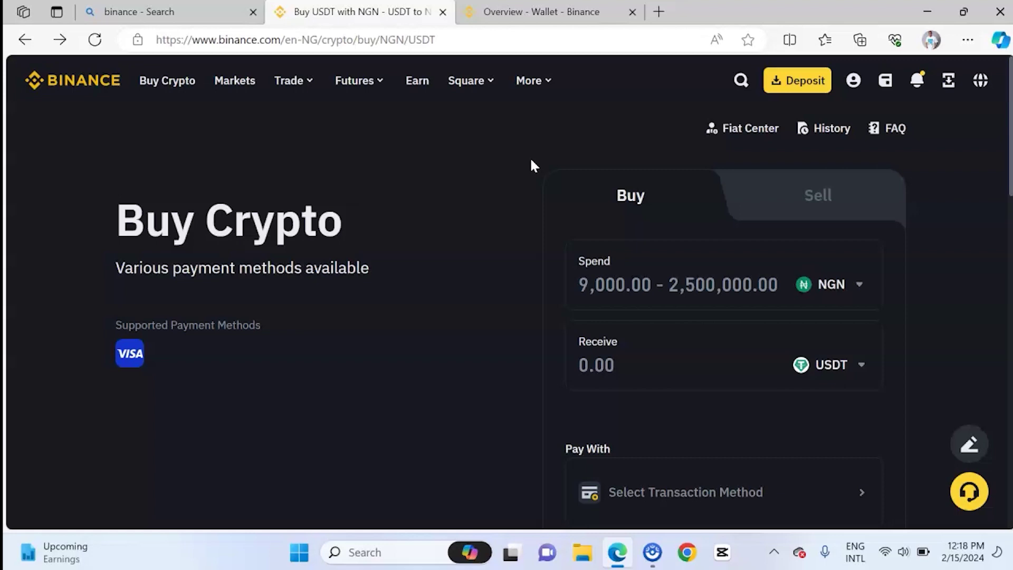
Compare the Buy and Sell forms and switch to selling USDT for NGN.
left_click(784, 201)
left_click(649, 204)
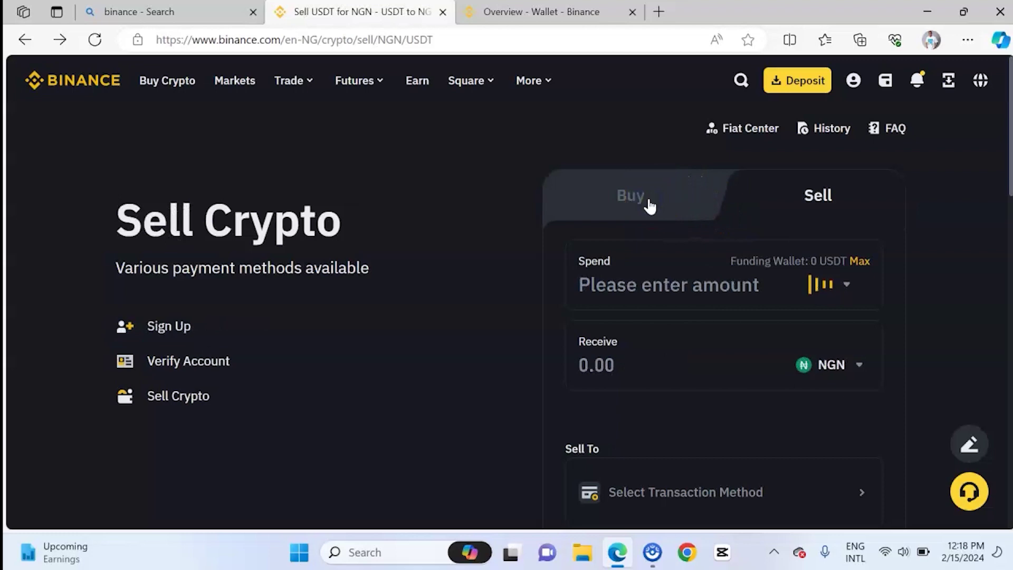
left_click(649, 203)
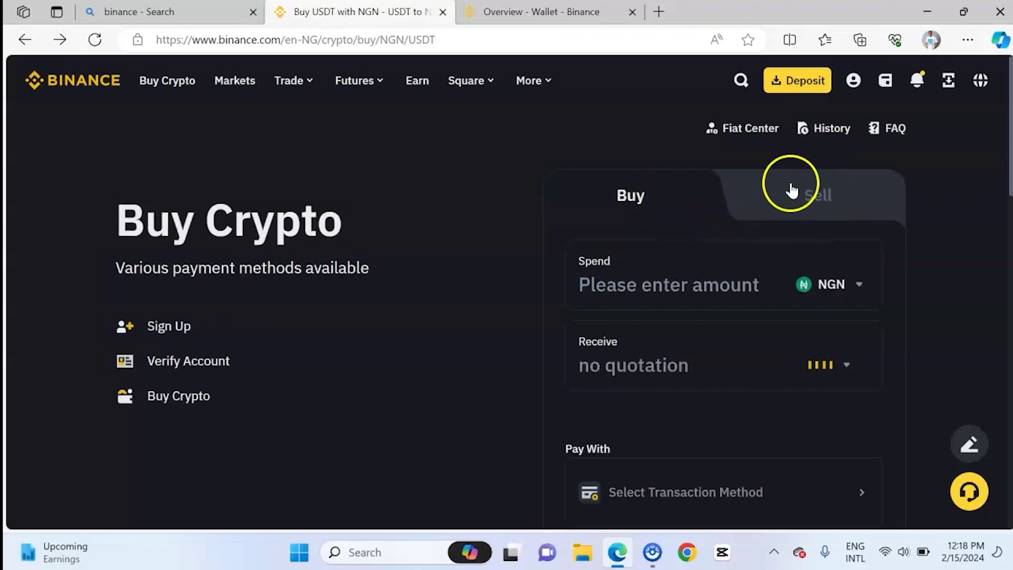
left_click(803, 196)
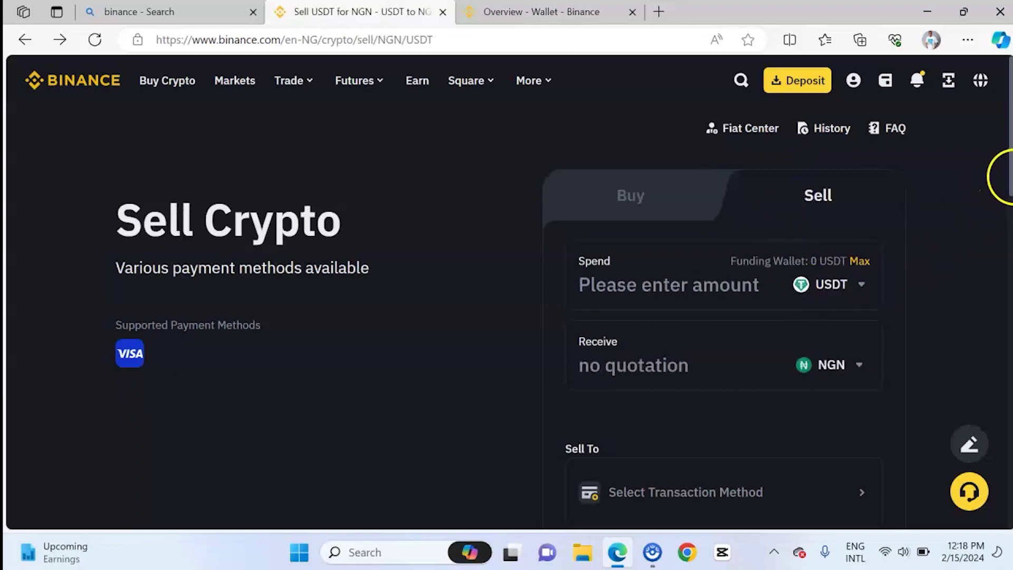
left_click(1007, 193)
left_click_drag(1007, 193, 1007, 206)
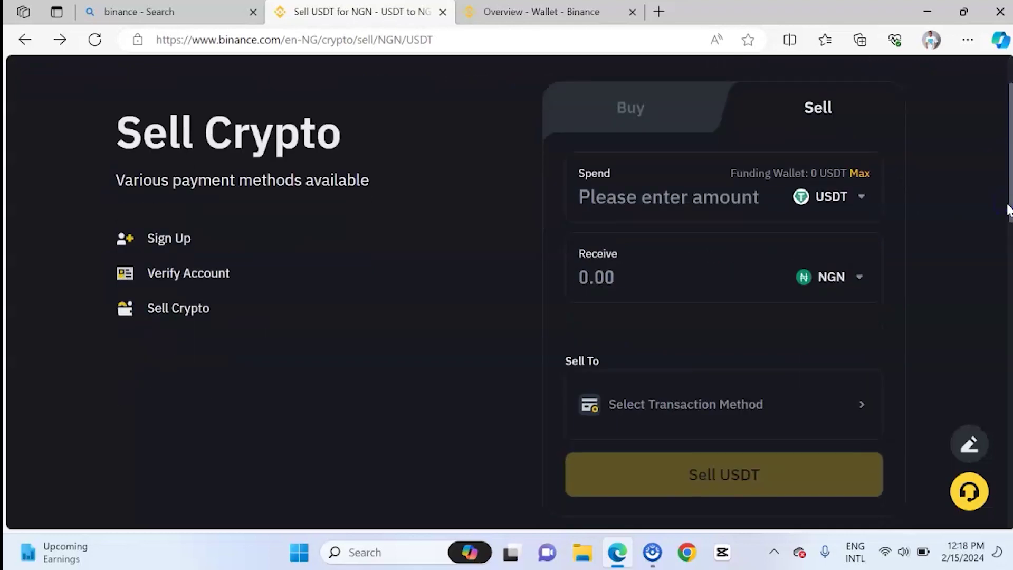
Compare the Spot Wallet and Funding Wallet assets available to sell, and search the Spot Wallet list for USDT.
left_click(711, 200)
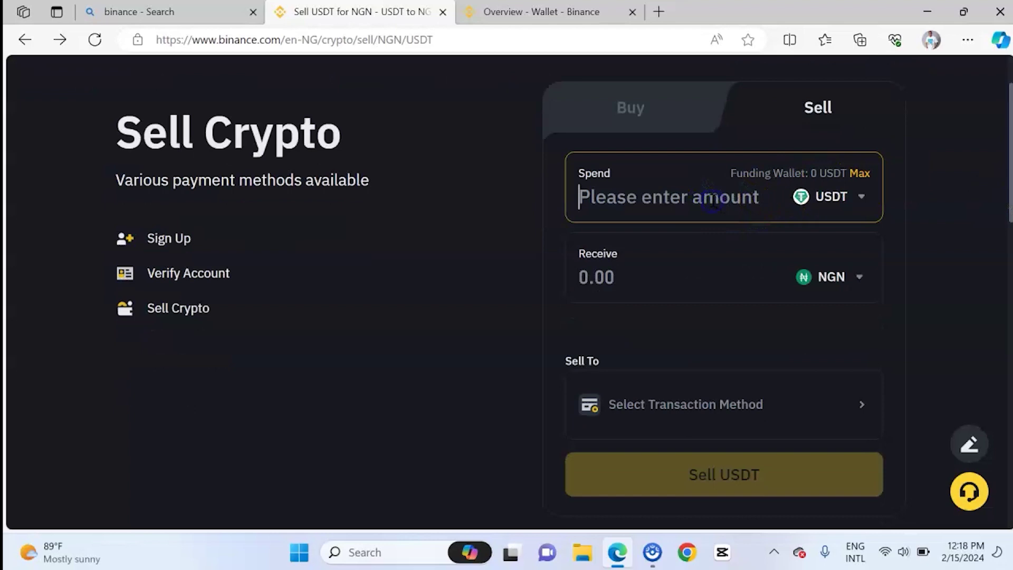
left_click(845, 204)
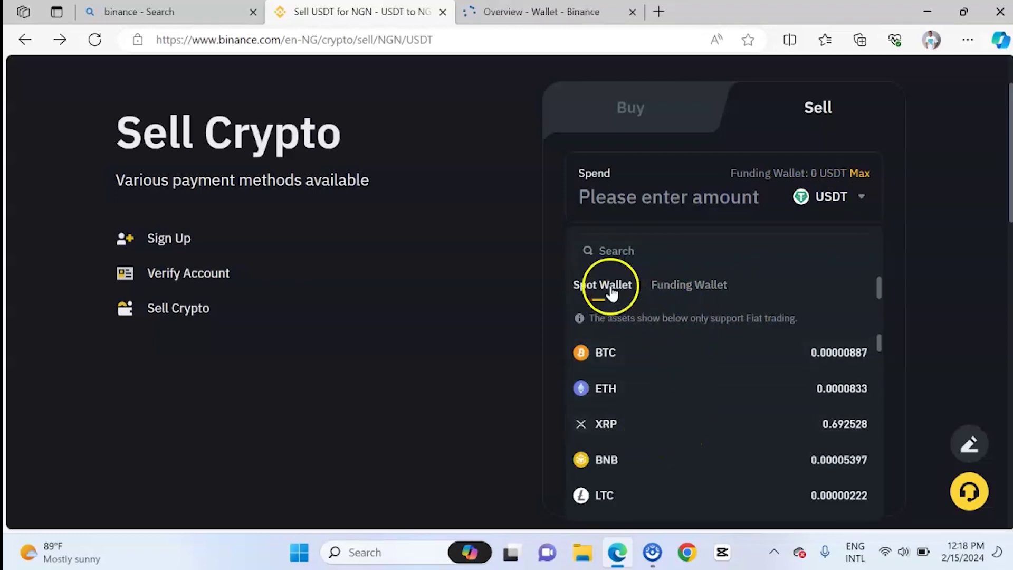
left_click(672, 287)
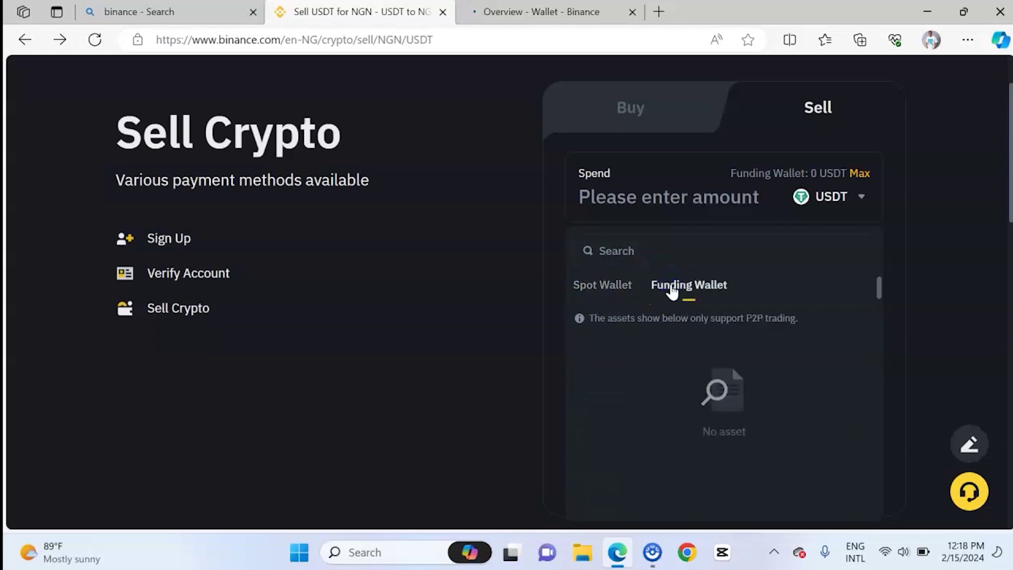
left_click(622, 288)
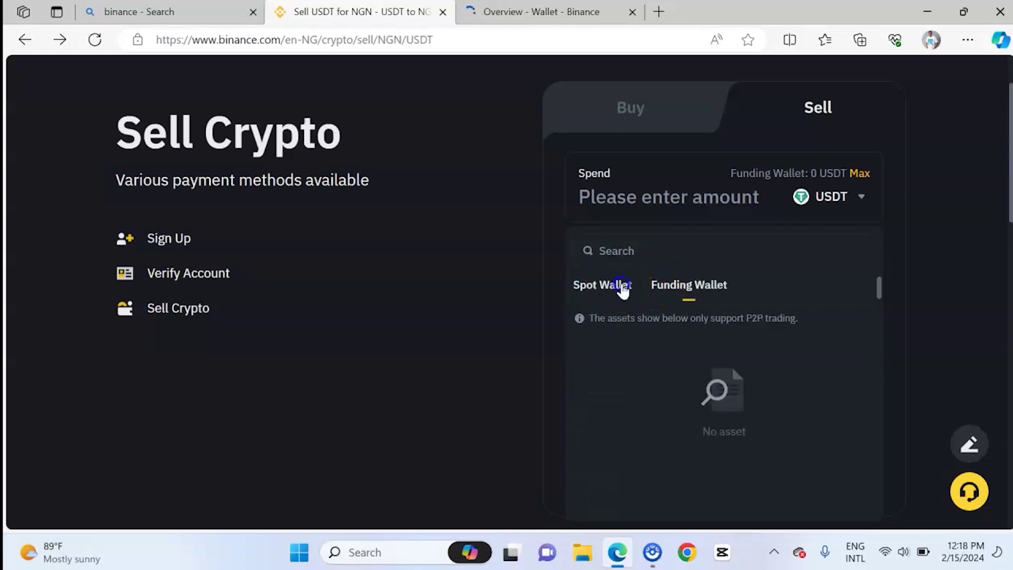
left_click(672, 241)
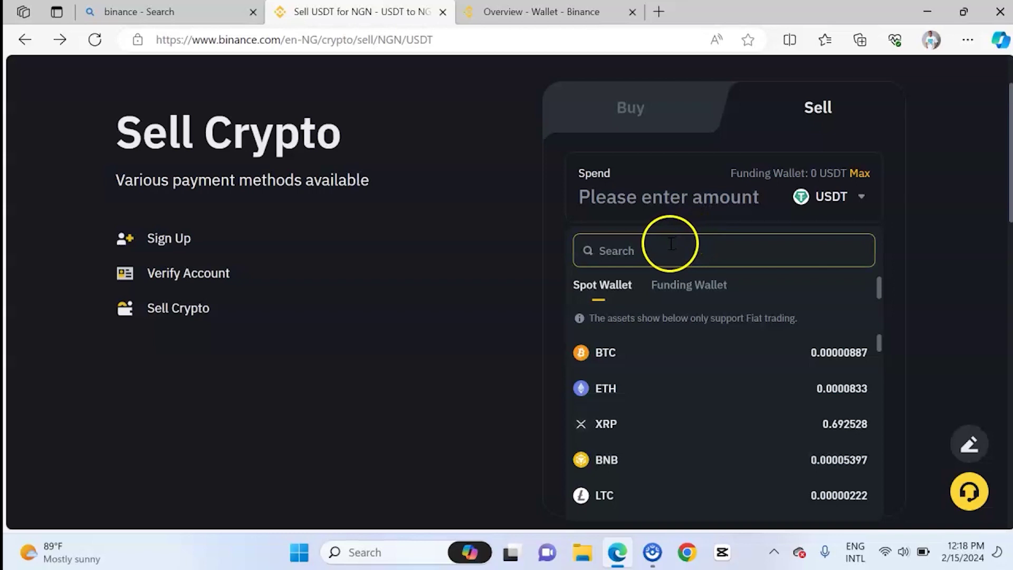
type("USDT")
left_click(673, 345)
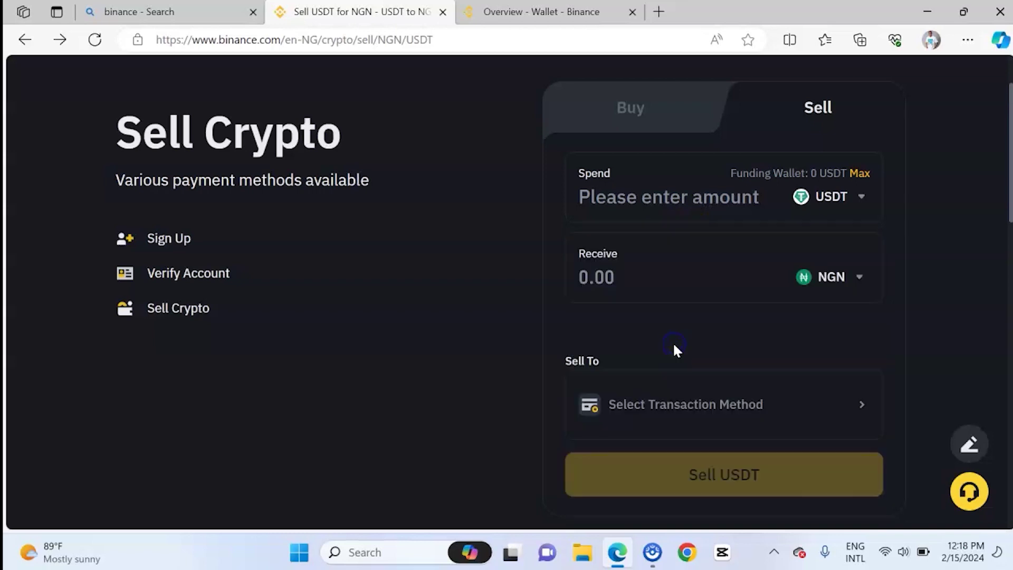
Set the amount to sell to 100 USDT, and open and close the list of payout methods.
left_click(638, 293)
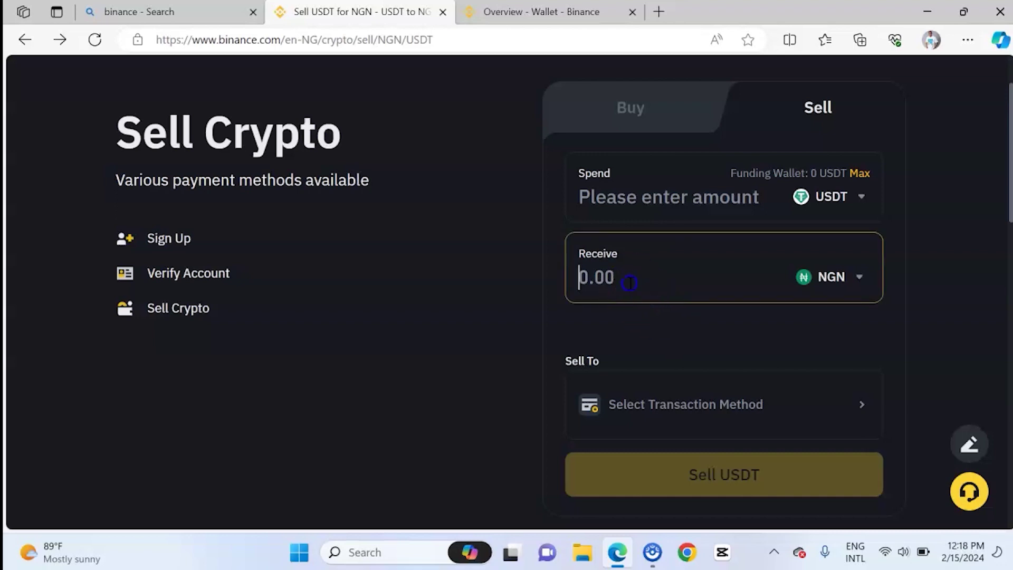
left_click(640, 206)
type("100")
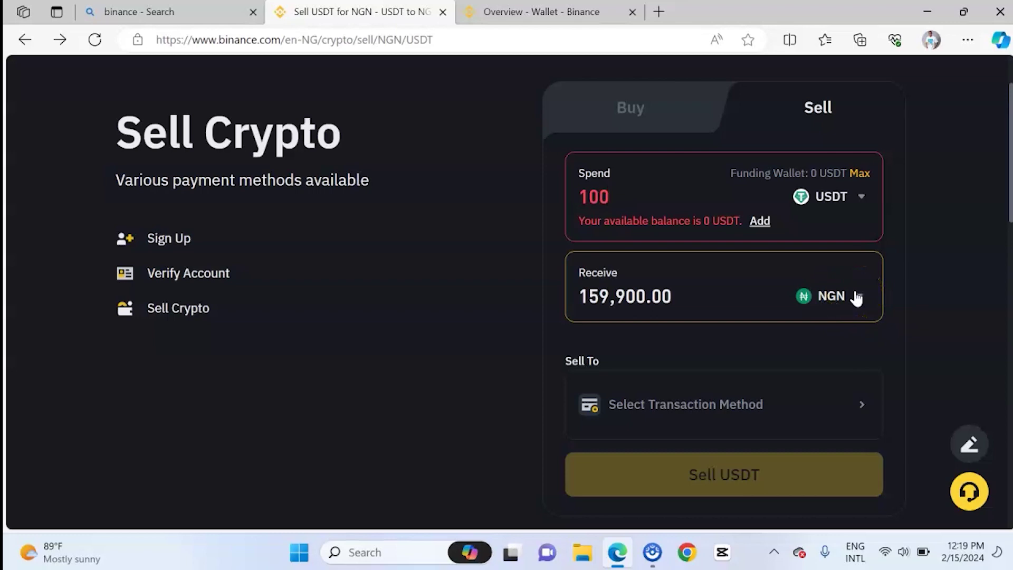
left_click(769, 404)
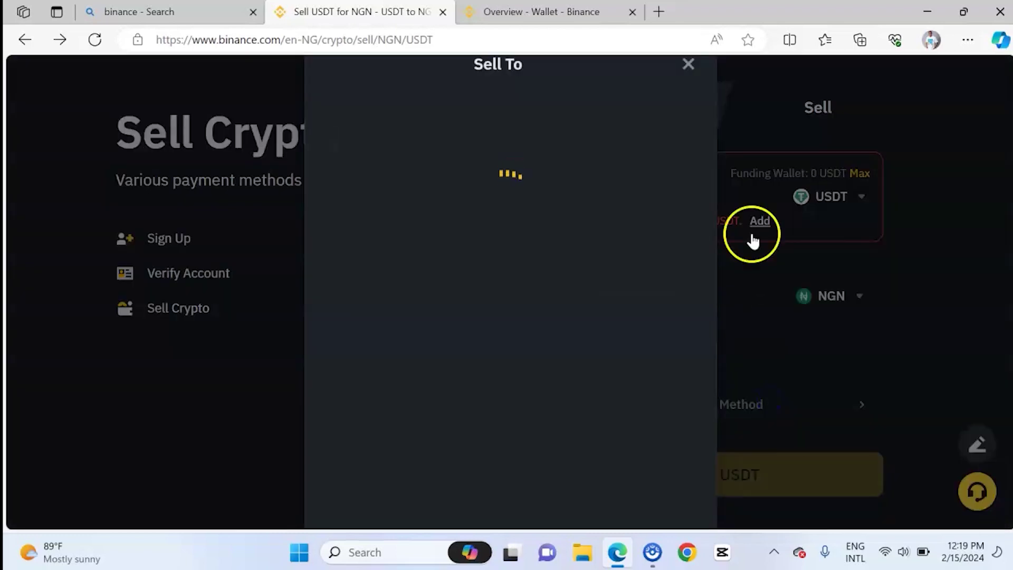
left_click(684, 62)
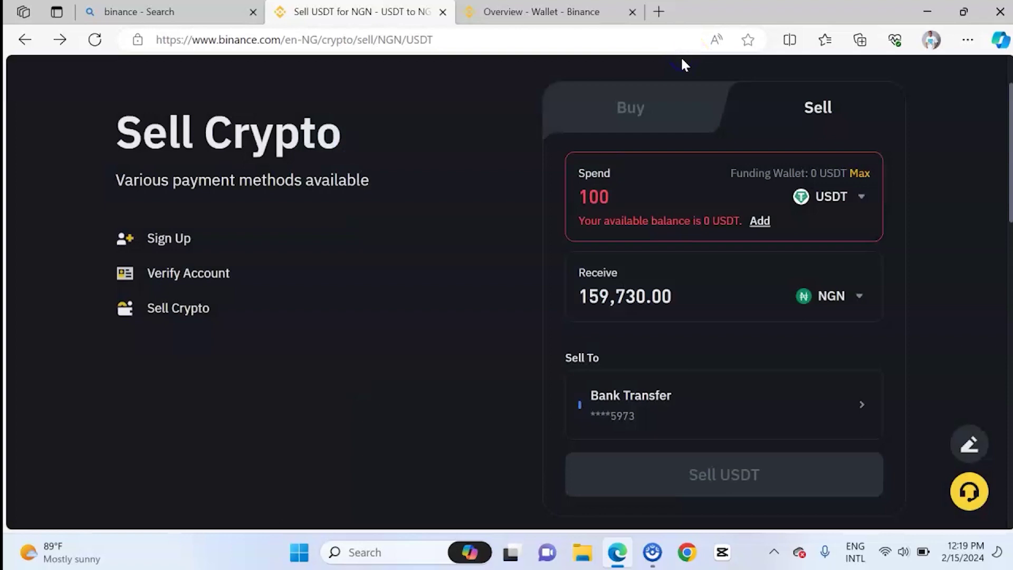
Go to the Binance home page, and check the wallet overview in the other browser tab before returning.
scroll(260, 285, "up", 2)
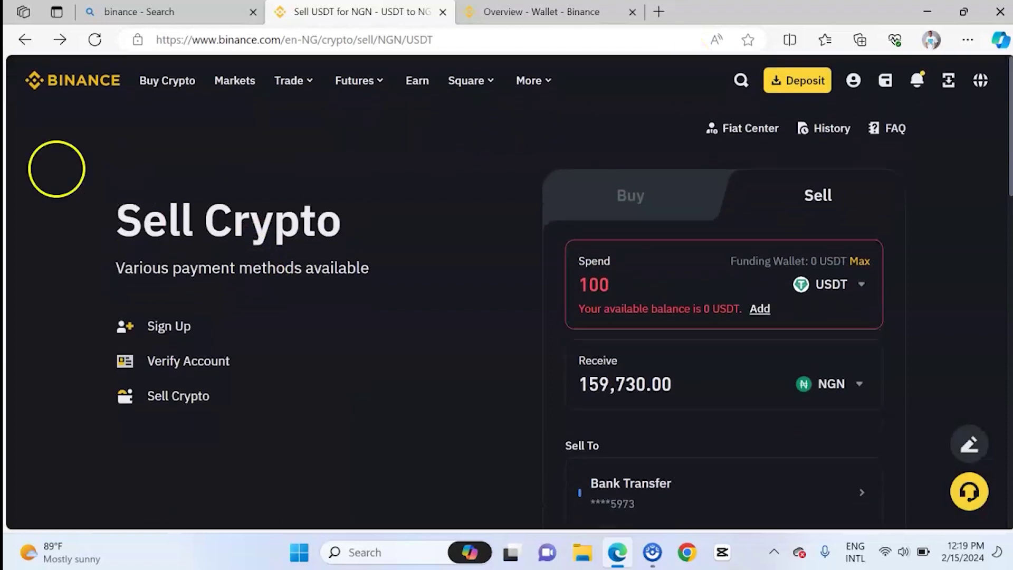
left_click(82, 93)
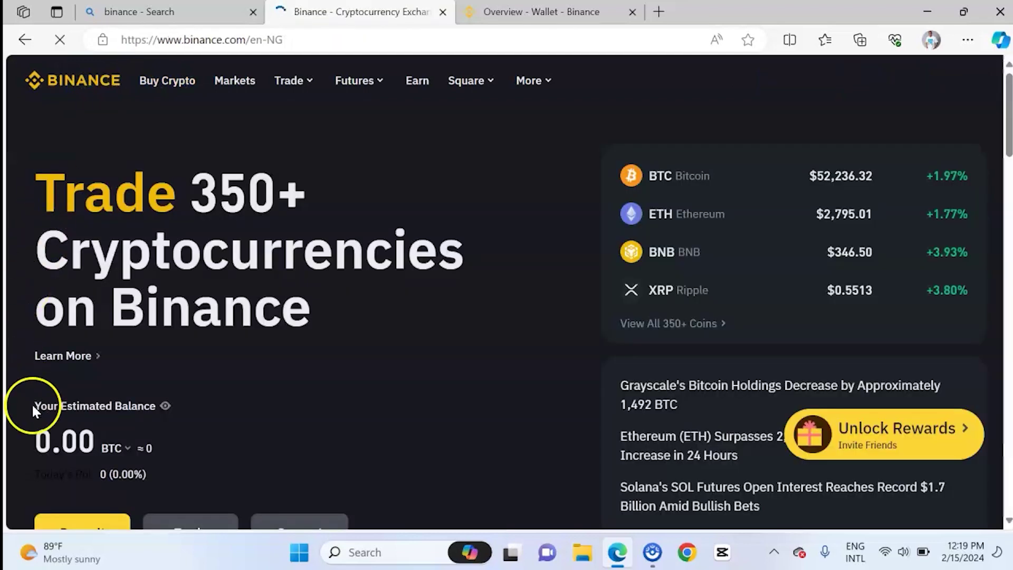
left_click(91, 481)
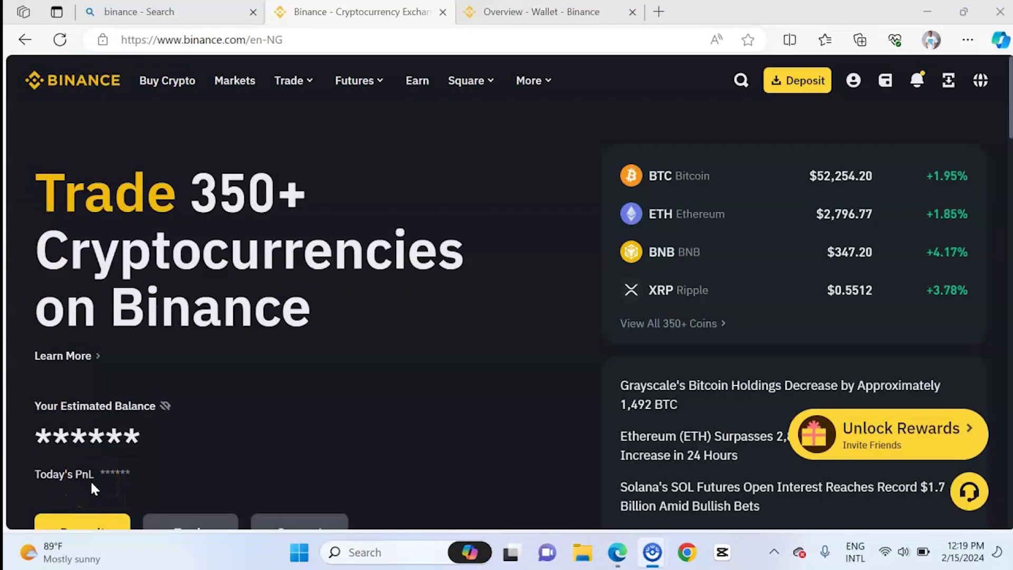
mouse_move(883, 90)
left_click(580, 10)
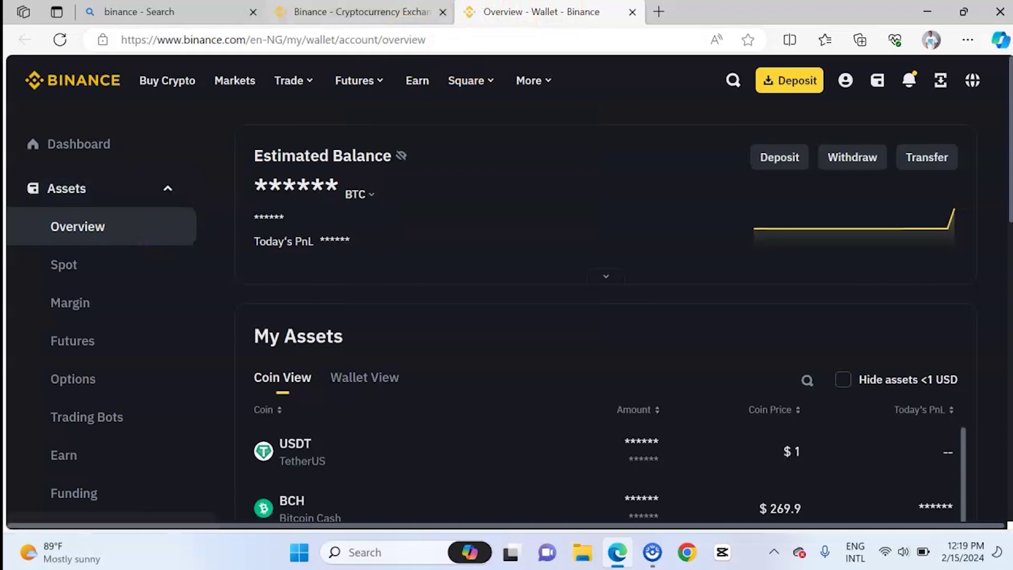
left_click(356, 13)
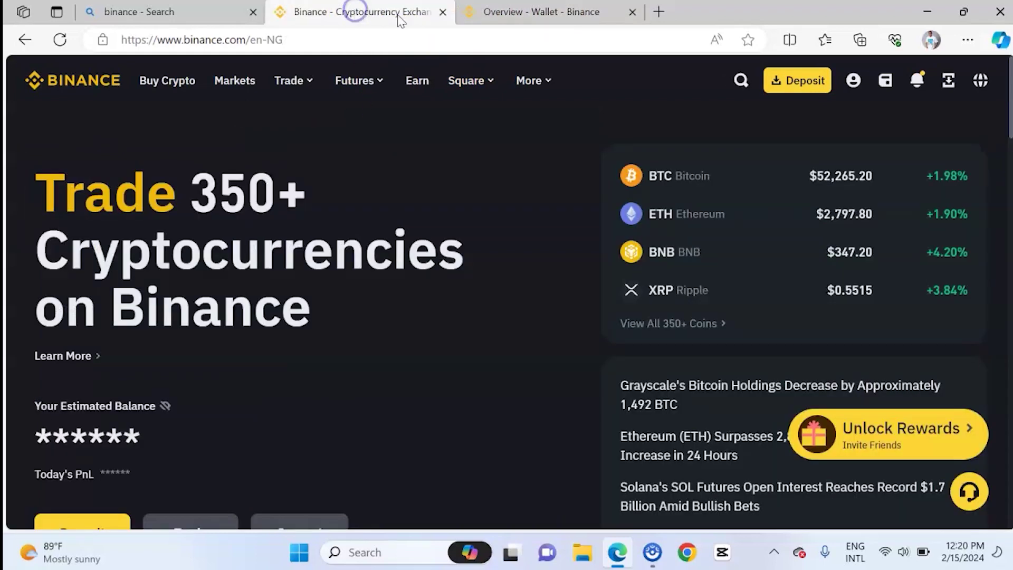
Go through the account's wallet options, from Overview, Spot and Margin to Earn and Funding Wallet.
mouse_move(891, 82)
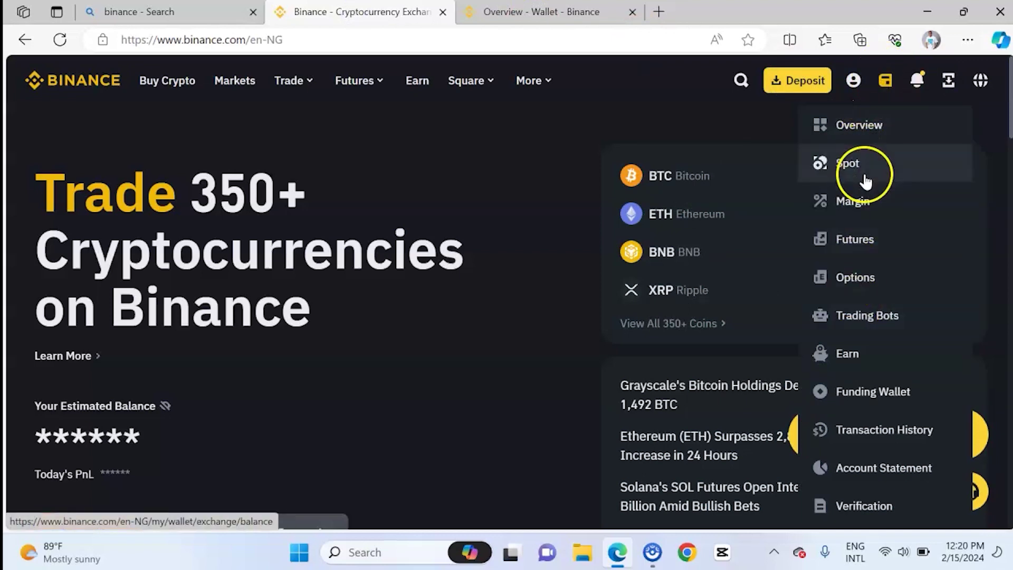
left_click(863, 130)
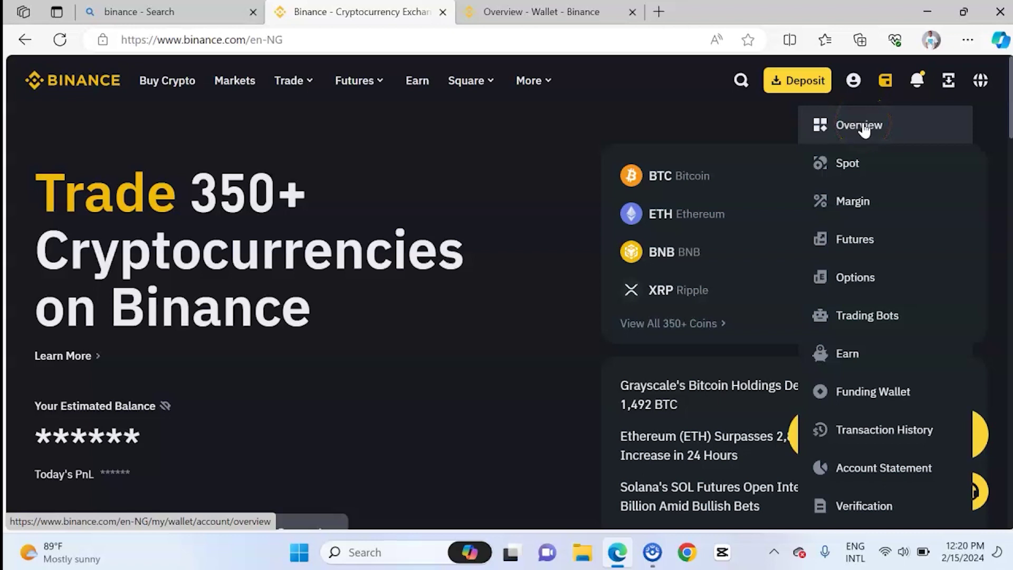
left_click(859, 164)
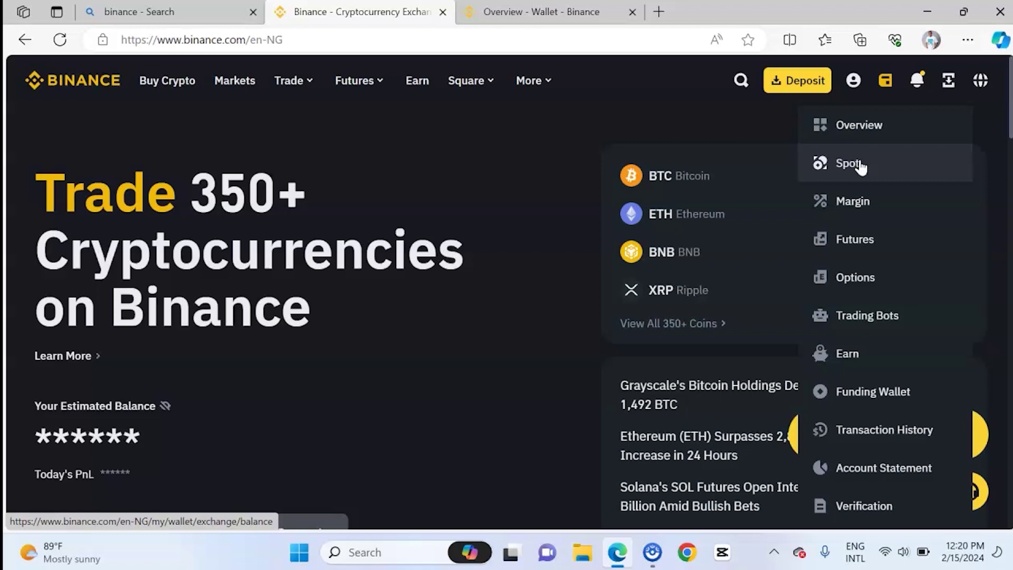
left_click(857, 196)
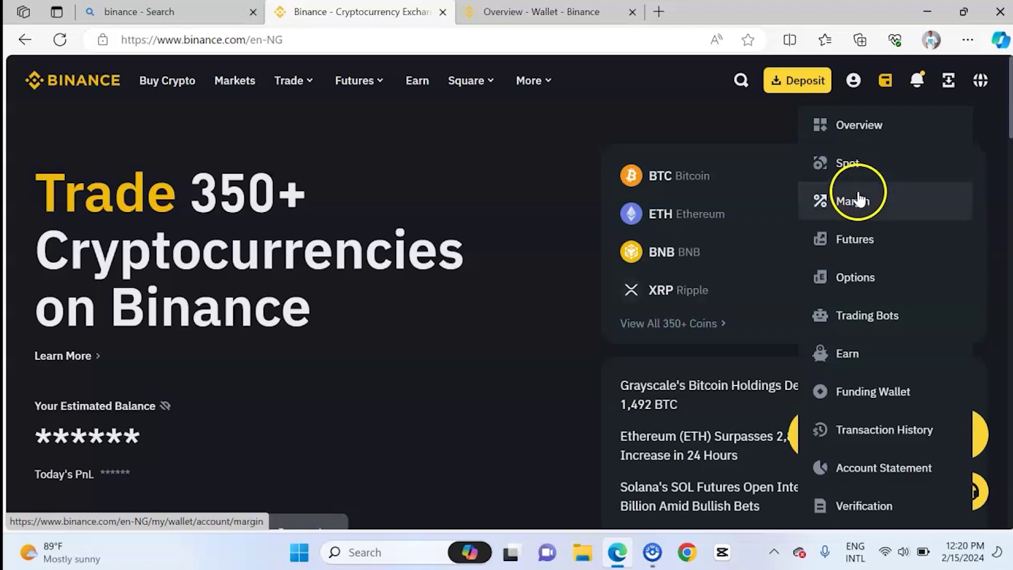
left_click(855, 168)
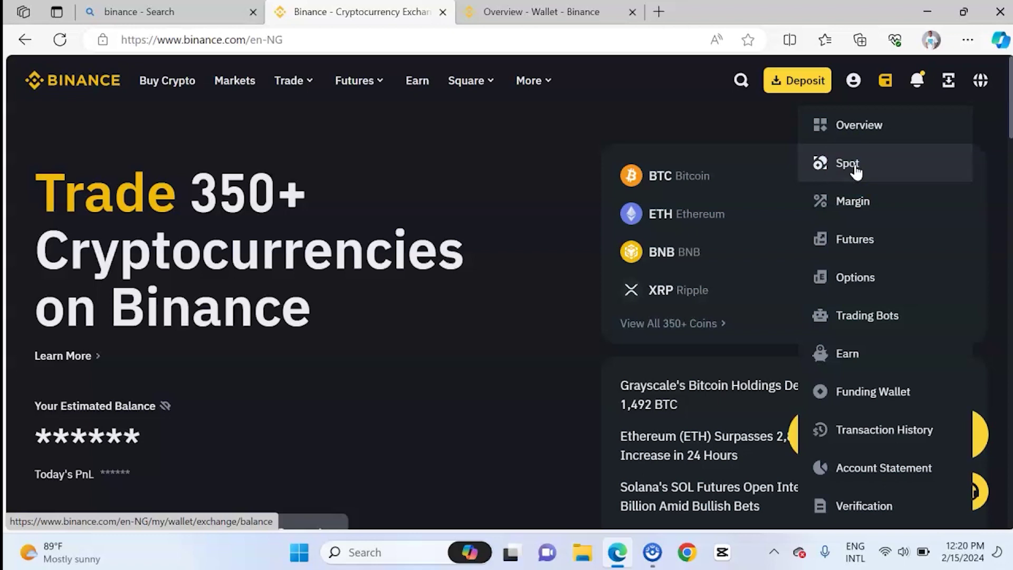
left_click(862, 201)
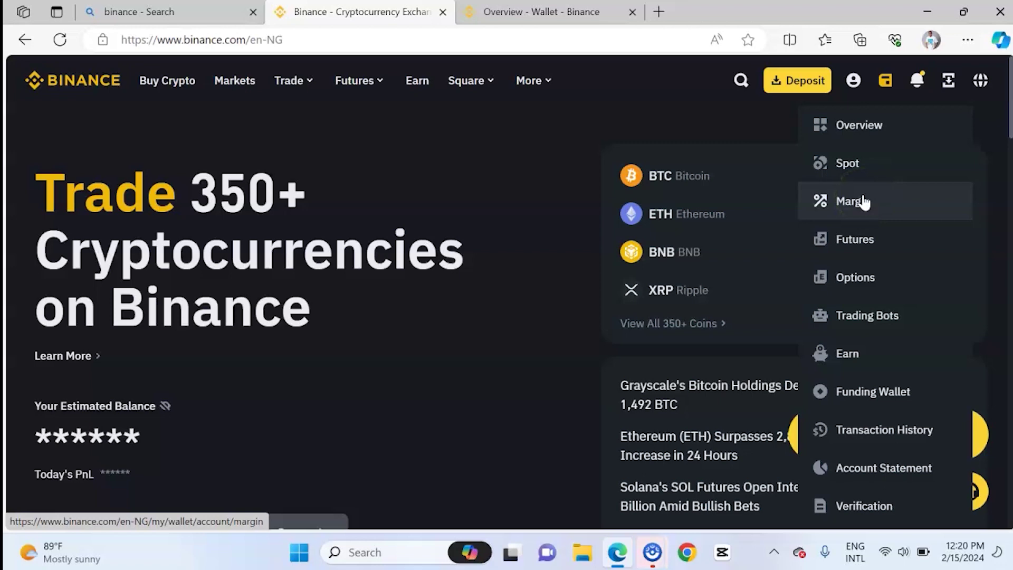
left_click(865, 235)
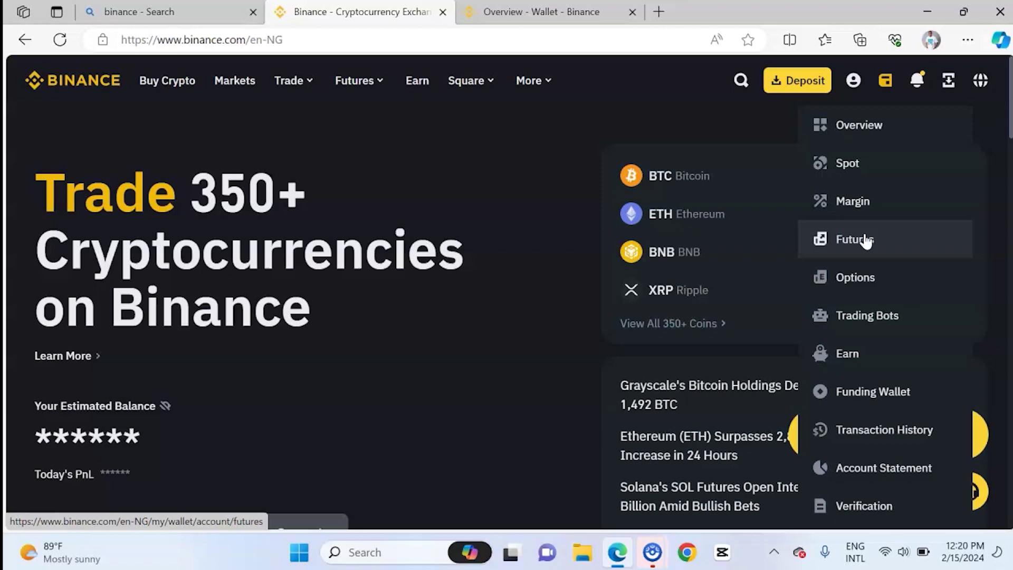
left_click(868, 273)
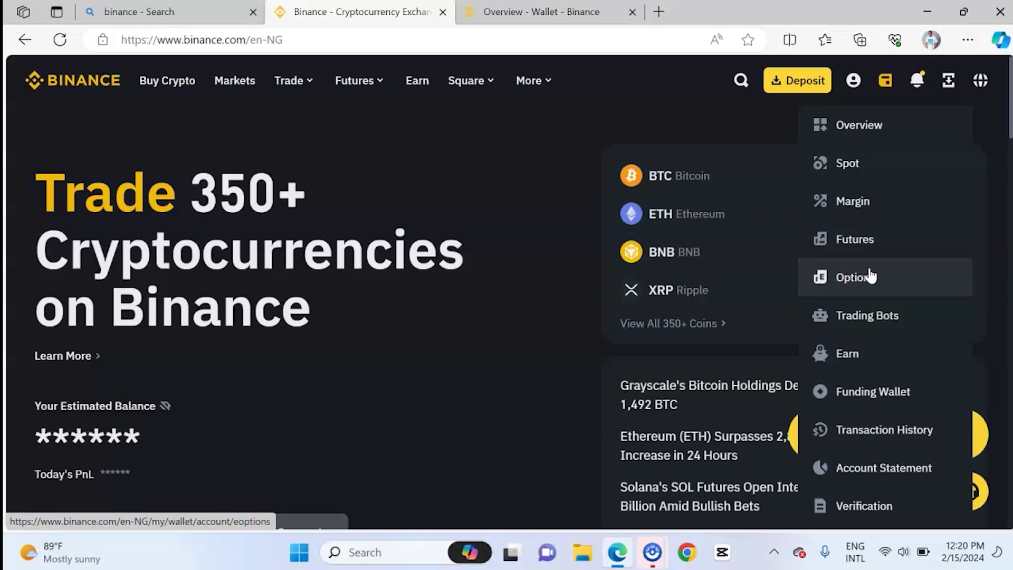
left_click(871, 308)
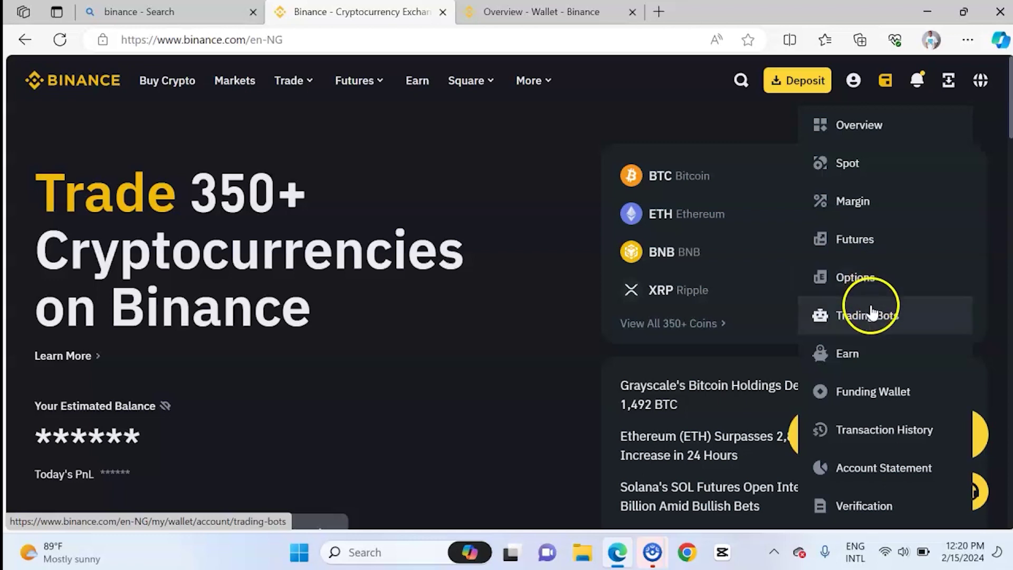
left_click(841, 354)
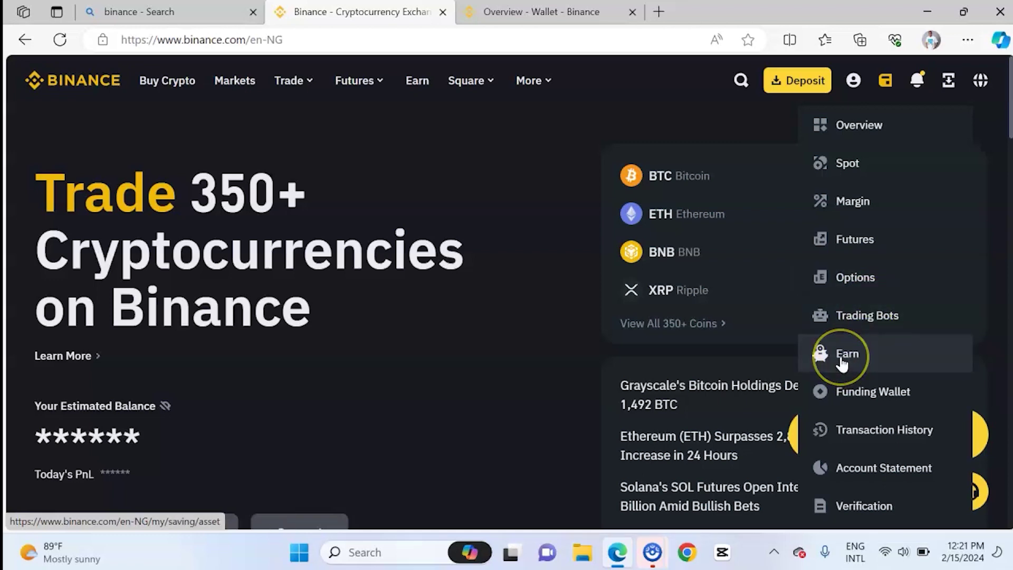
left_click(845, 370)
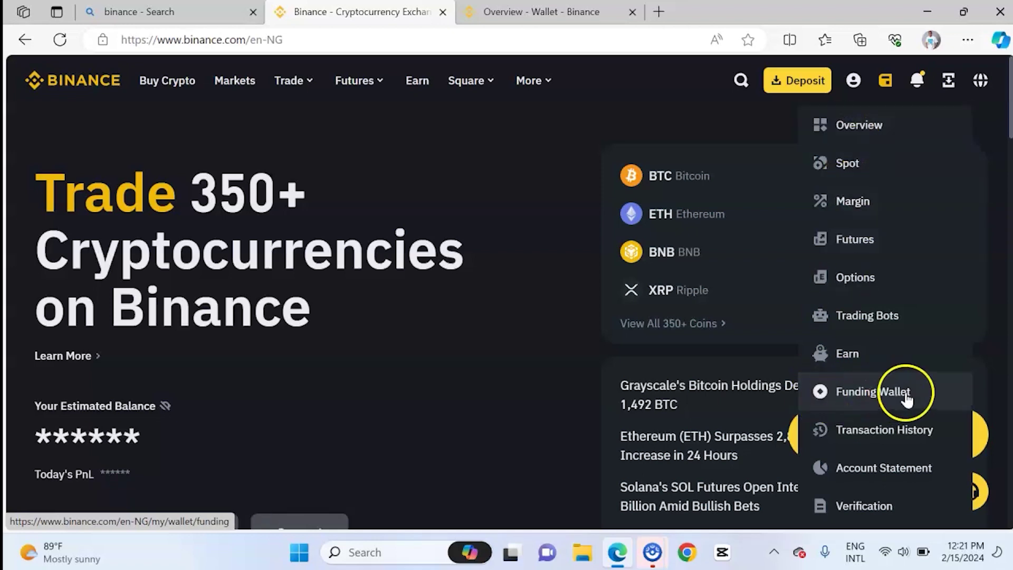
Open the wallet overview, and view the Spot wallet in the other browser tab.
mouse_move(888, 84)
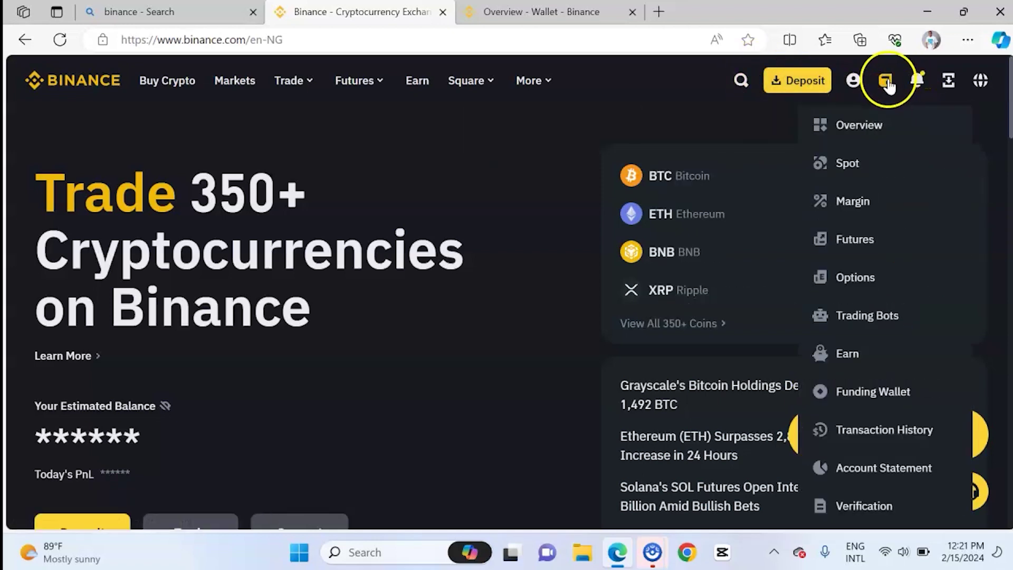
left_click(865, 128)
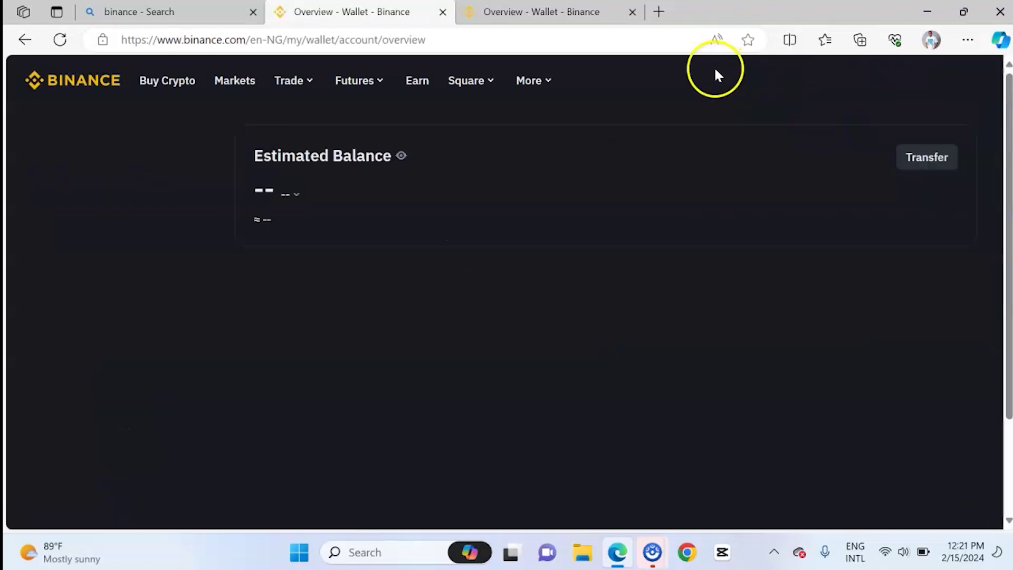
left_click(525, 12)
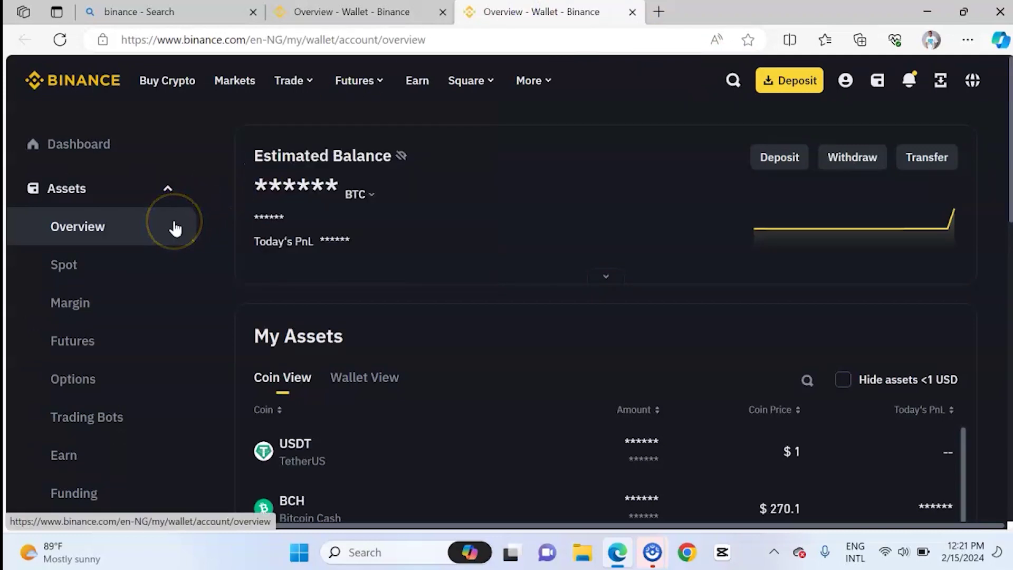
left_click(91, 267)
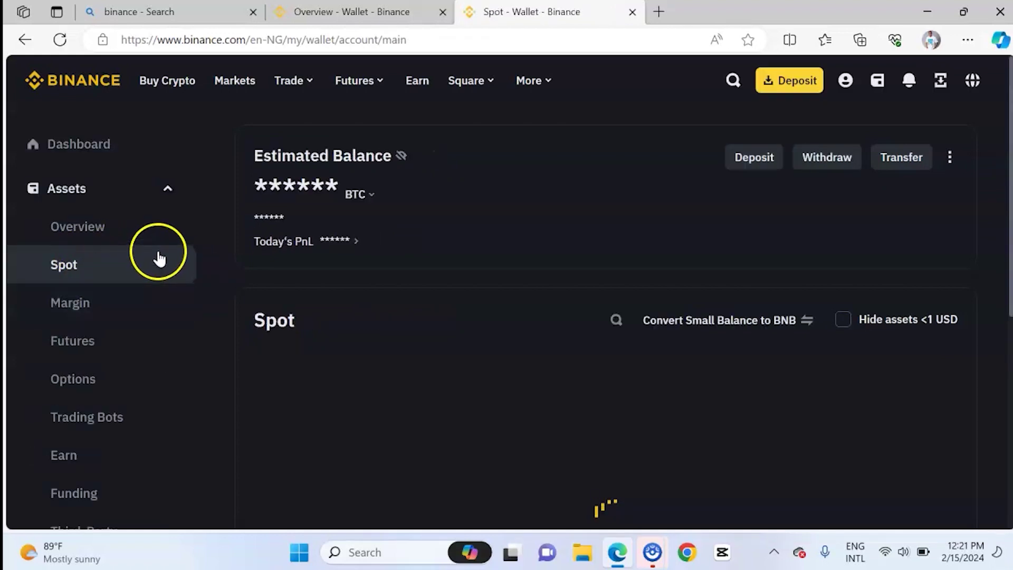
Toggle the visibility of the Spot wallet's estimated balance, ending with it hidden.
left_click(401, 156)
left_click(401, 156)
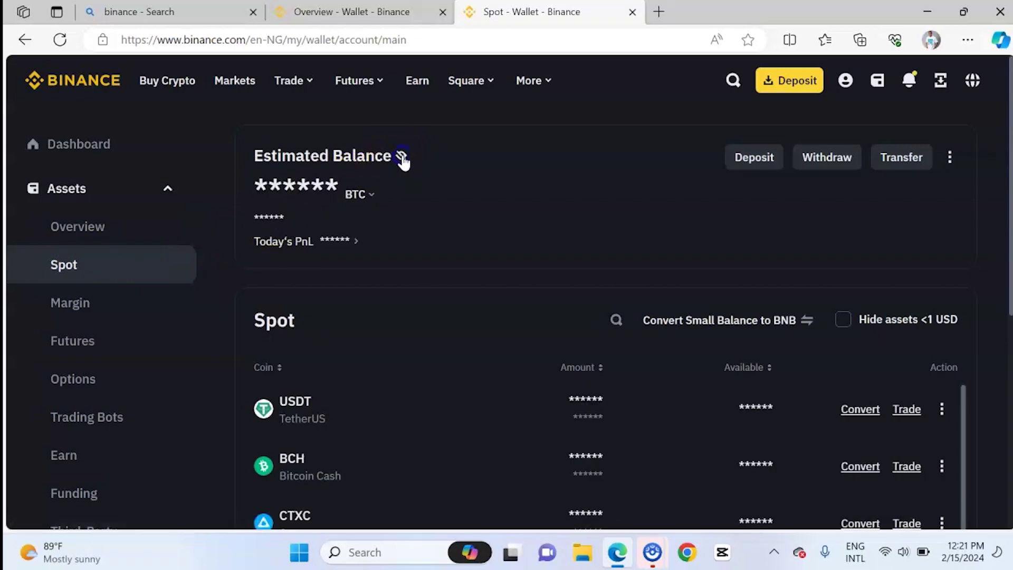
left_click(401, 156)
left_click(401, 156)
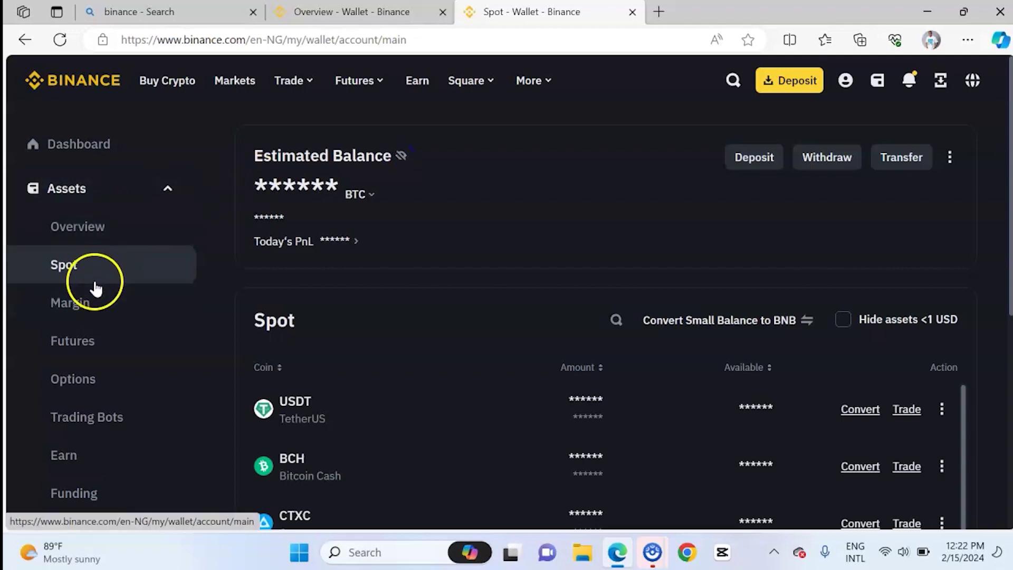
Open the Margin wallet, and return to the wallet overview in the other browser tab to examine the list of wallet types.
left_click(93, 305)
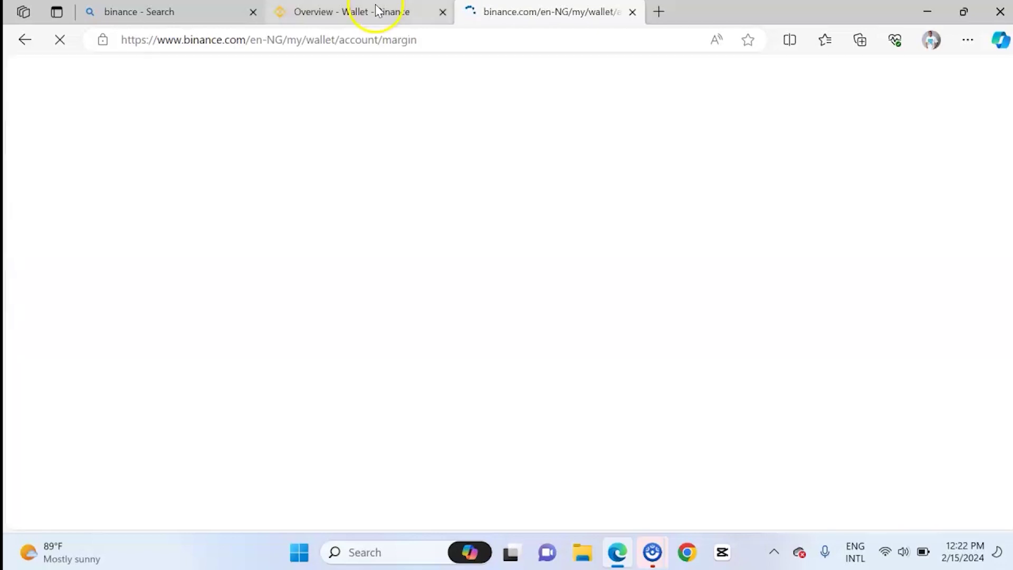
left_click(378, 11)
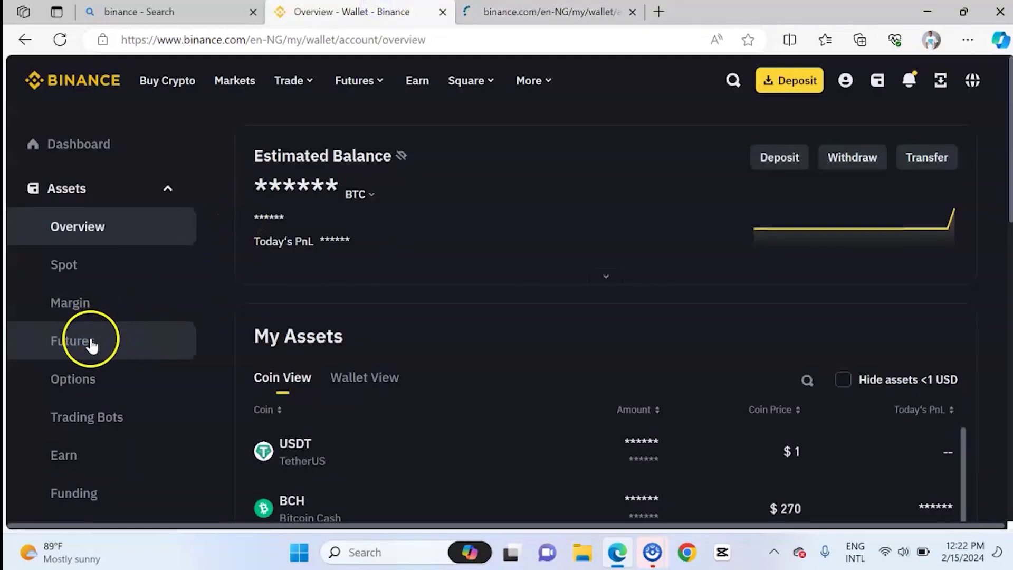
scroll(86, 369, "down", 3)
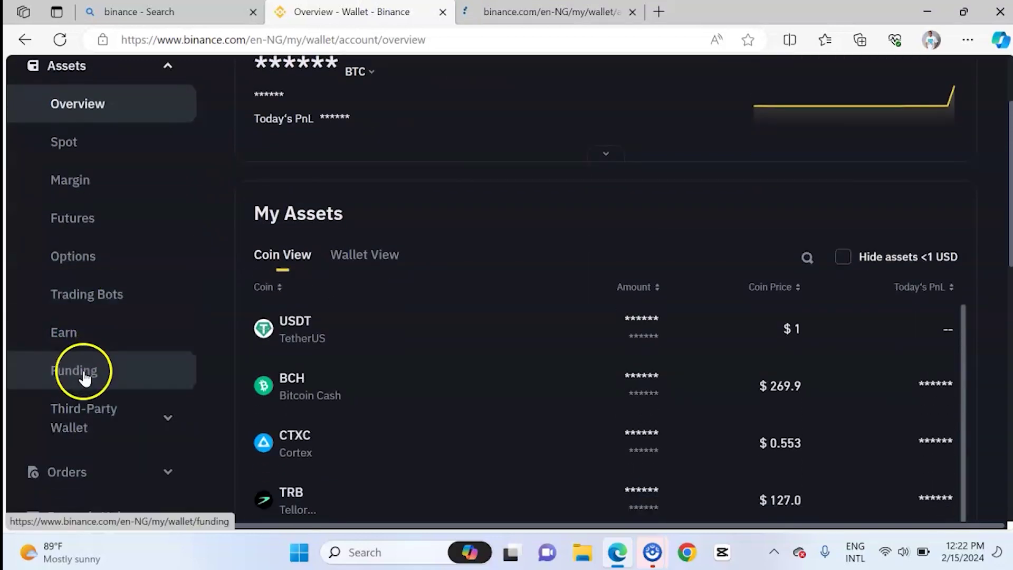
scroll(84, 377, "up", 3)
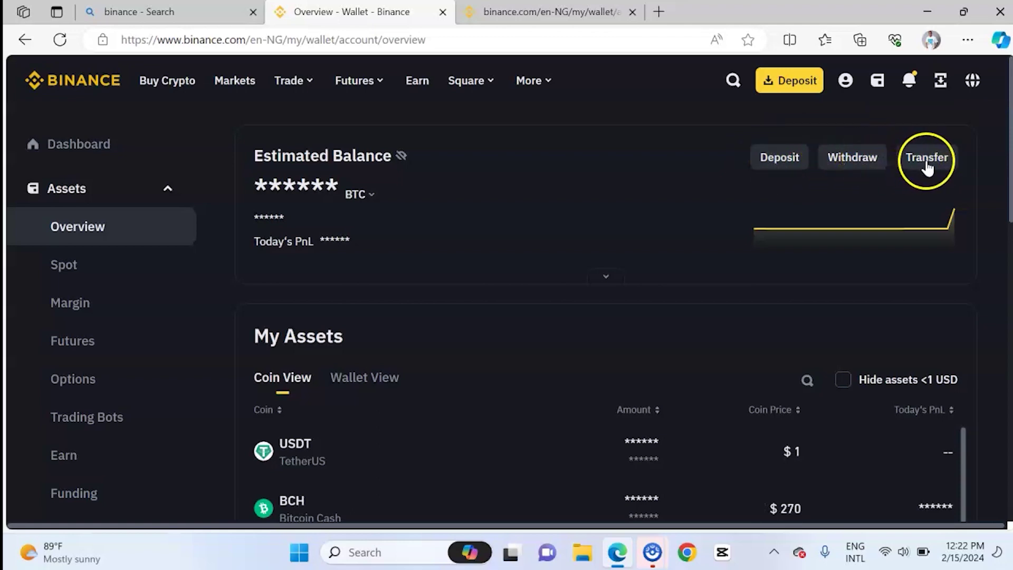
left_click(773, 172)
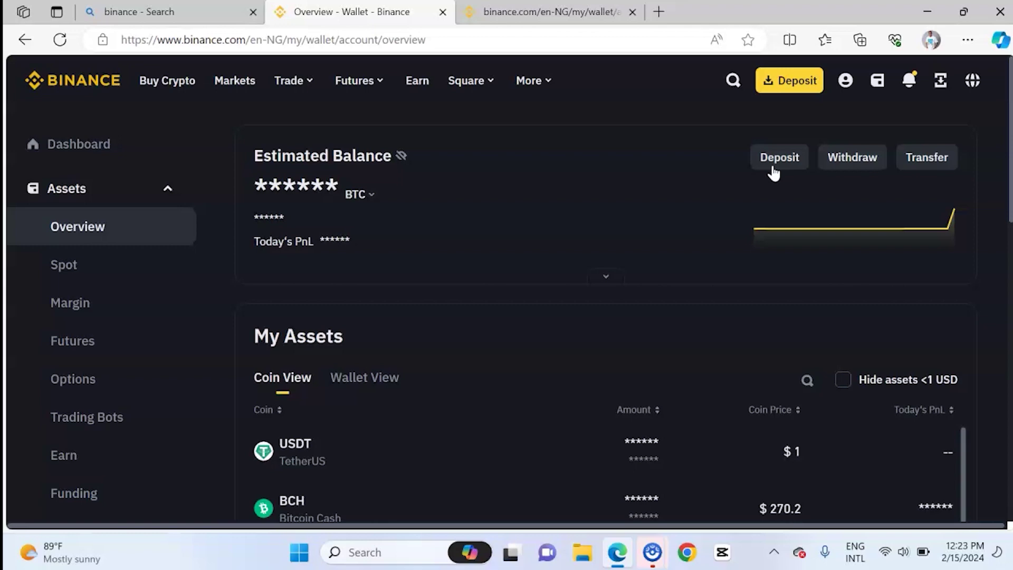
left_click(773, 170)
left_click(776, 197)
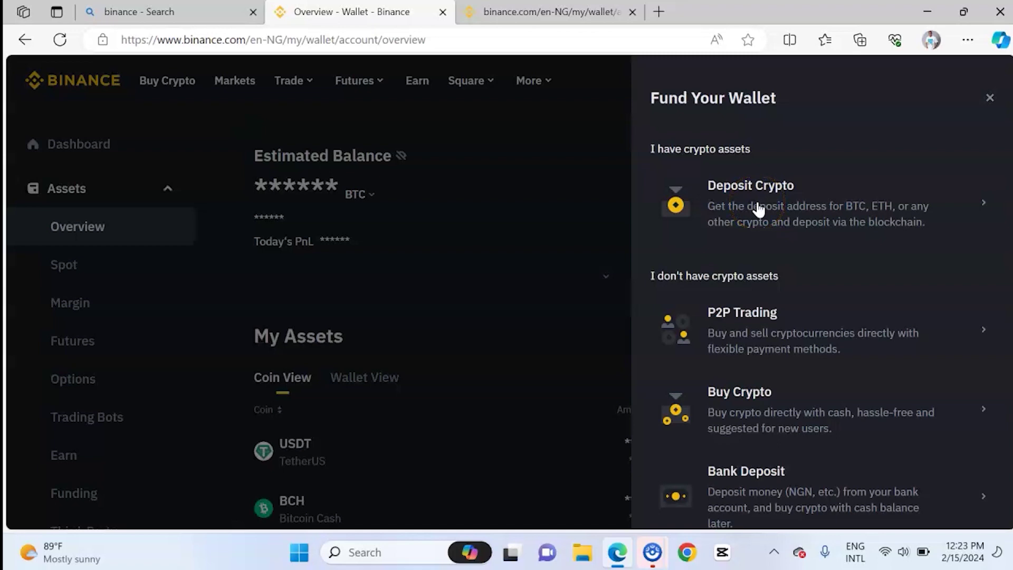
right_click(758, 207)
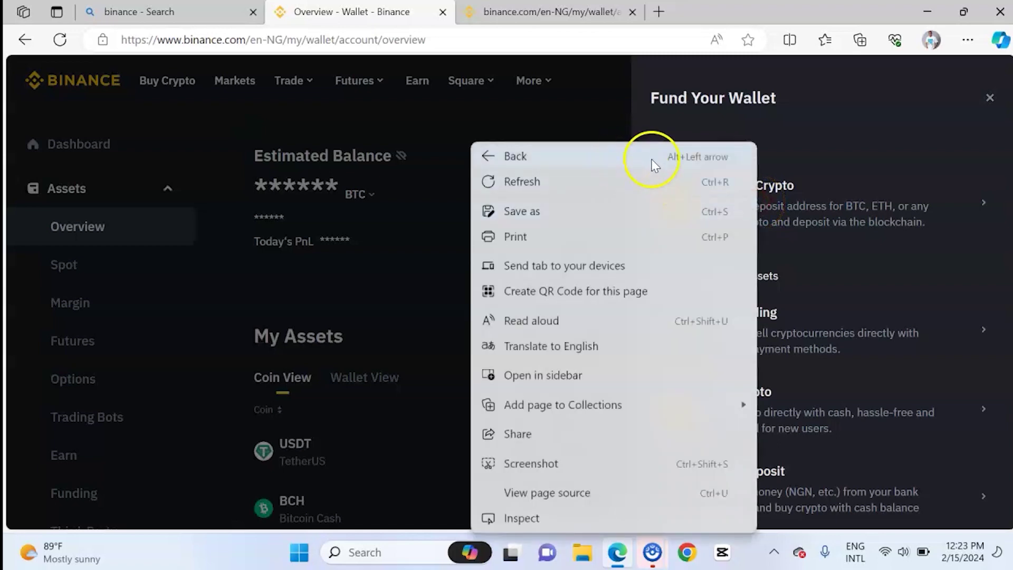
left_click(576, 104)
left_click(577, 104)
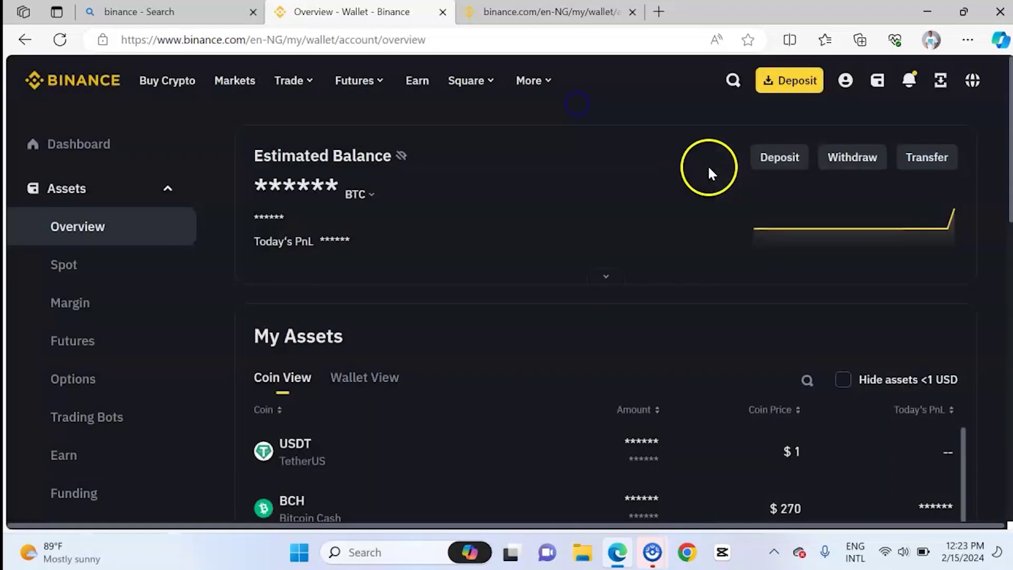
Start a crypto deposit from the wallet overview and select Bitcoin (BTC) as the coin.
left_click(780, 158)
left_click(766, 200)
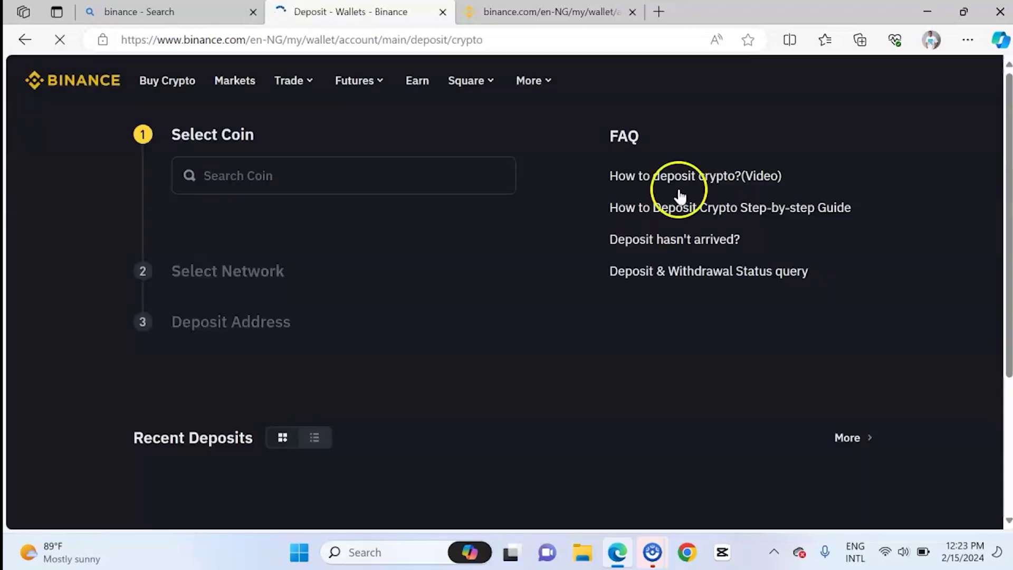
left_click(379, 174)
left_click(279, 176)
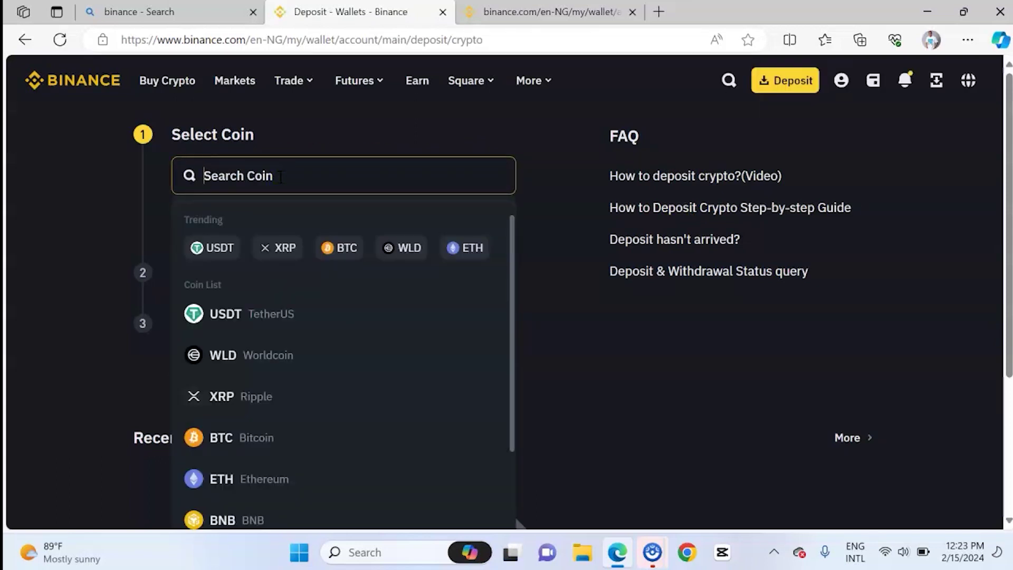
type("btc")
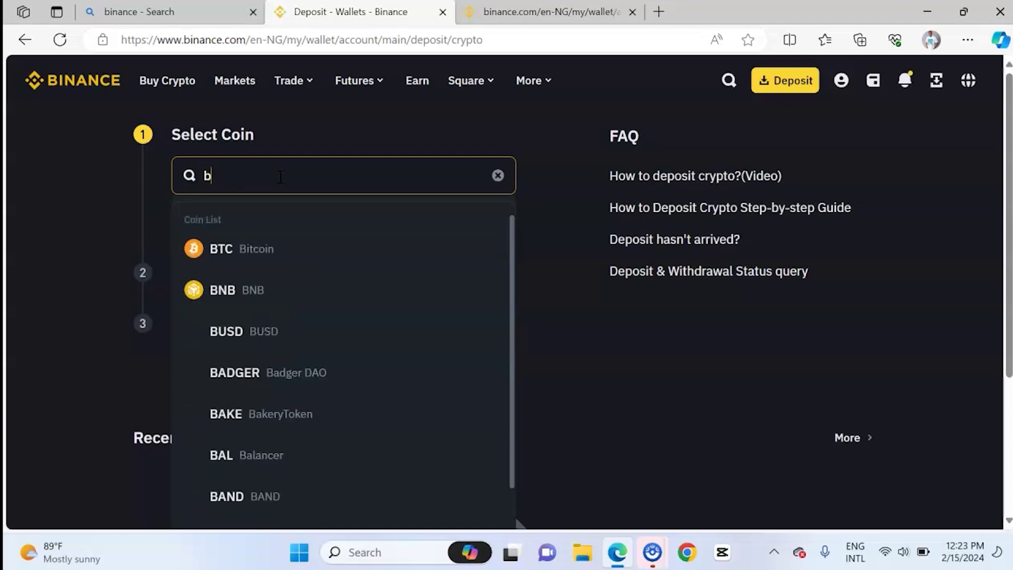
left_click(287, 248)
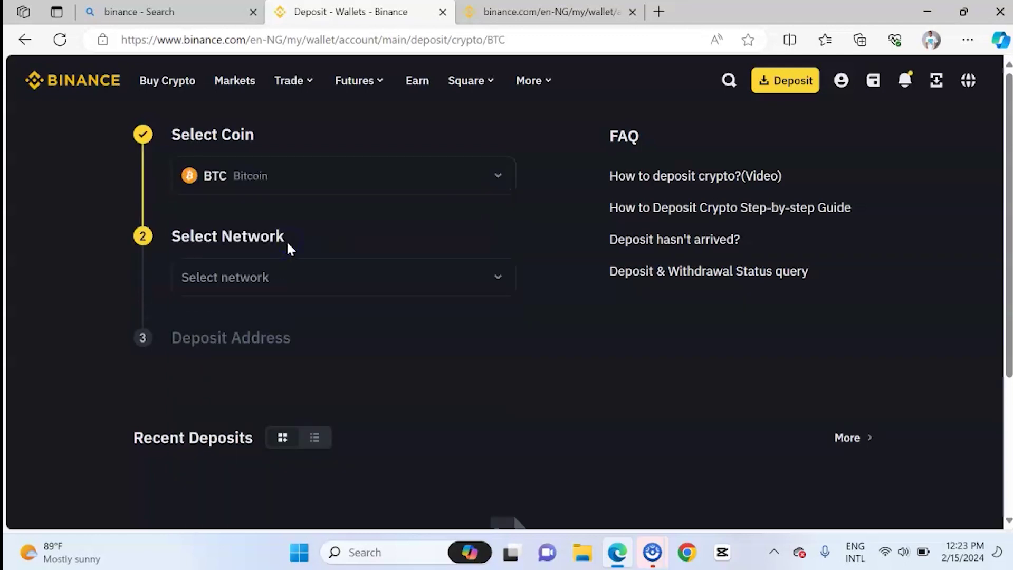
Select the BTC (Bitcoin) network for the deposit and copy the deposit address.
left_click(323, 288)
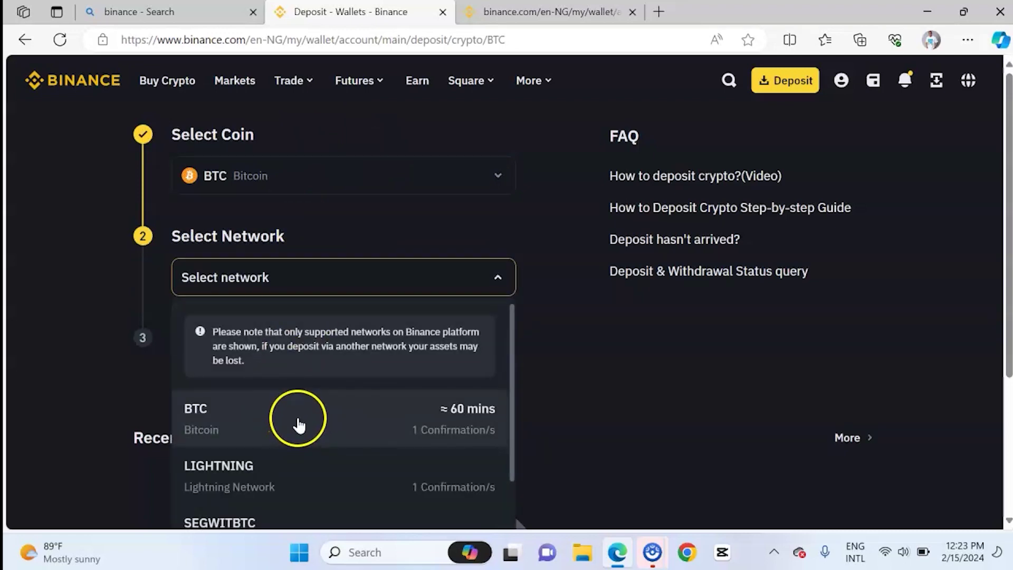
left_click(298, 424)
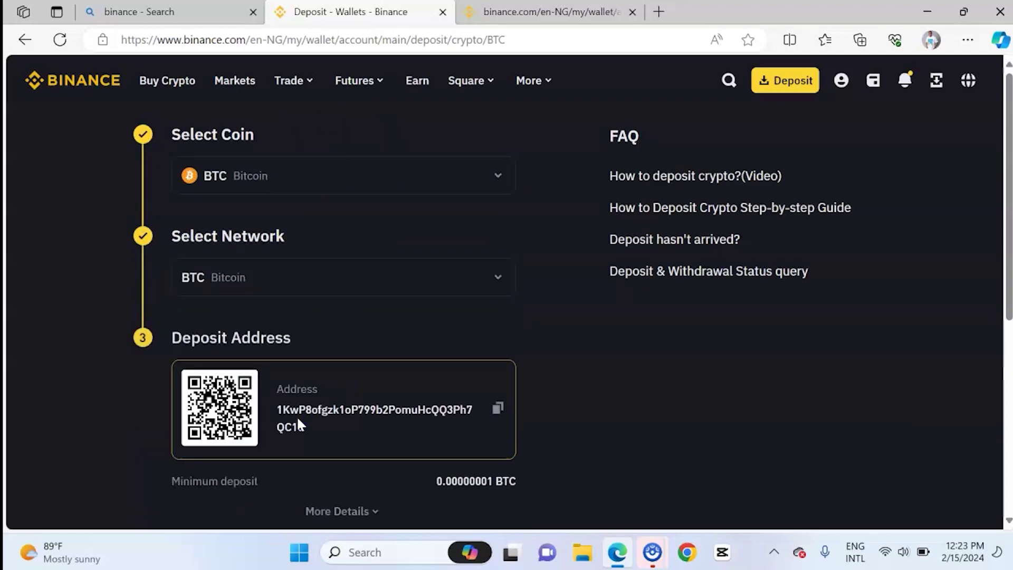
left_click(498, 414)
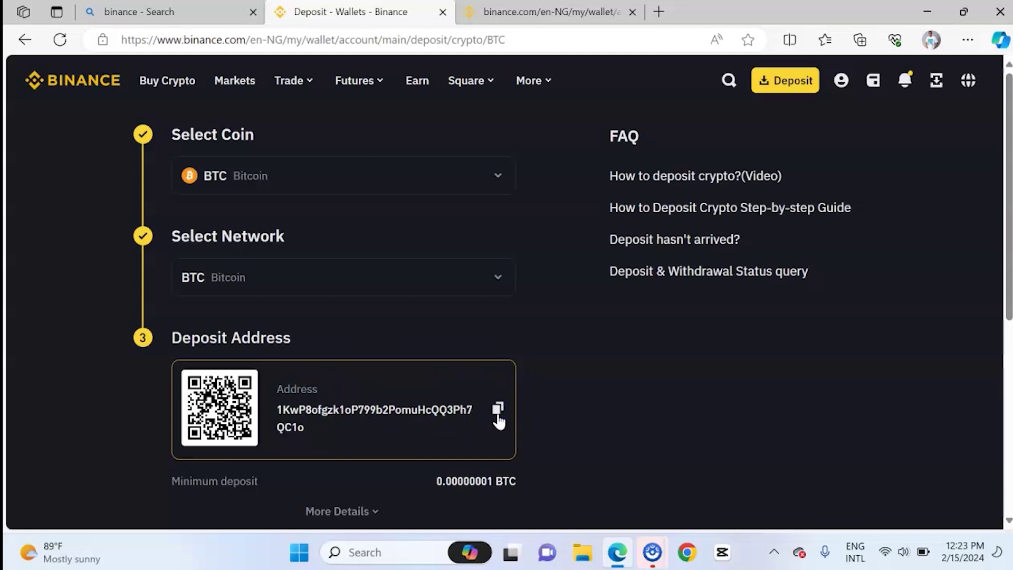
Reselect the BTC (Bitcoin) network for the deposit, and change the deposit coin to USDT (TetherUS).
left_click(317, 286)
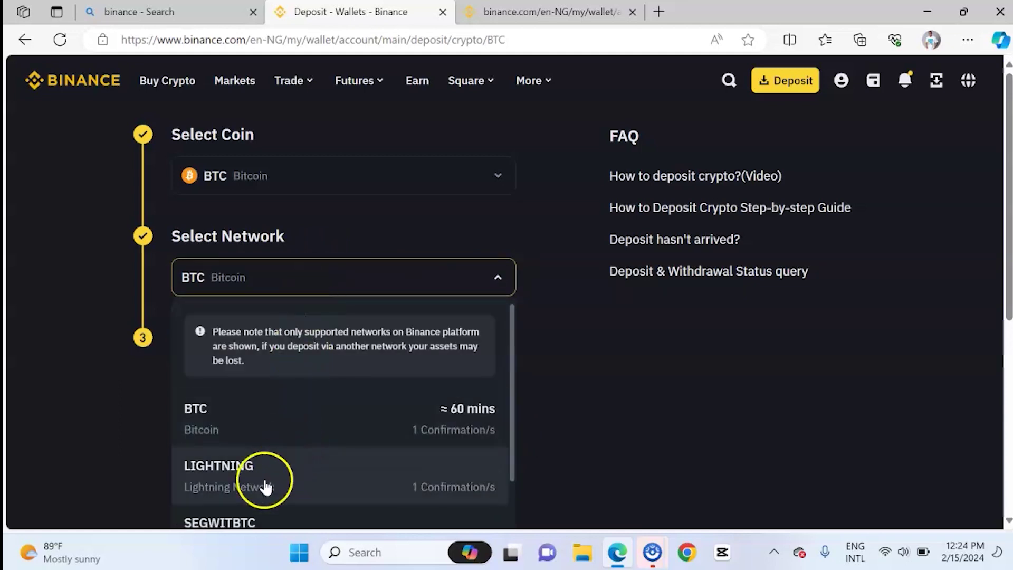
left_click(342, 419)
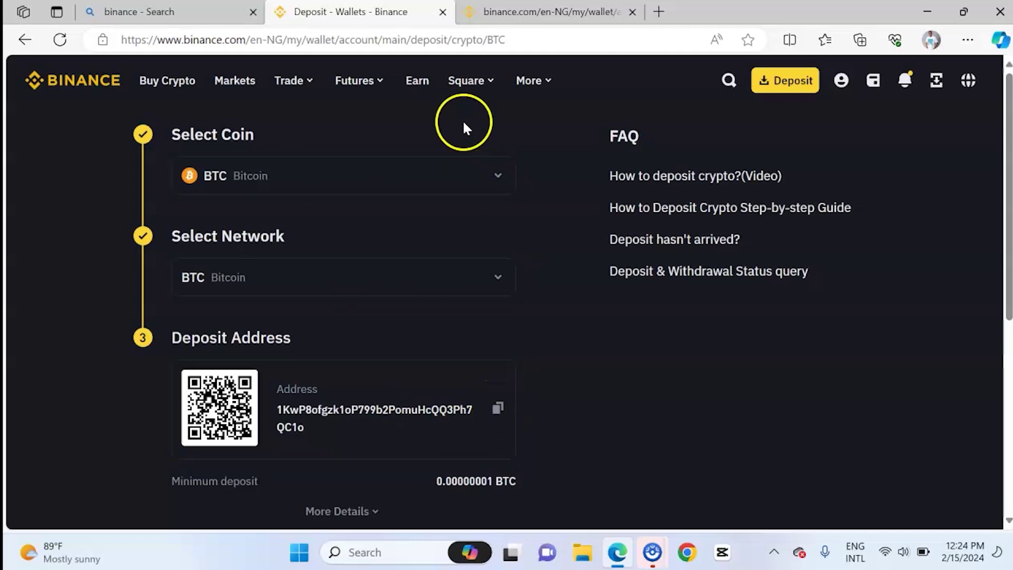
left_click(468, 176)
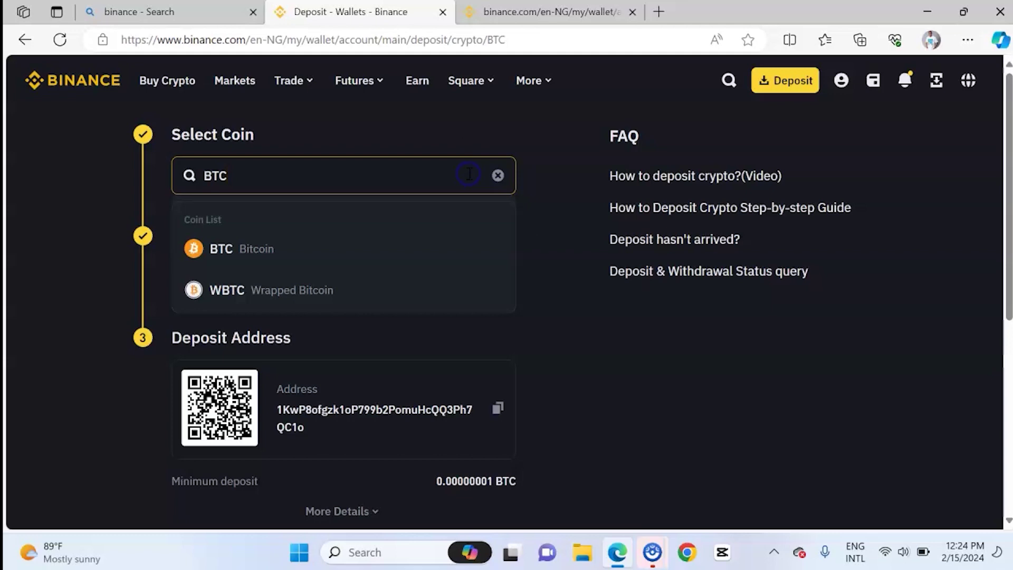
key("BackSpace")
key("BackSpace")
key("BackSpace")
type("usdt")
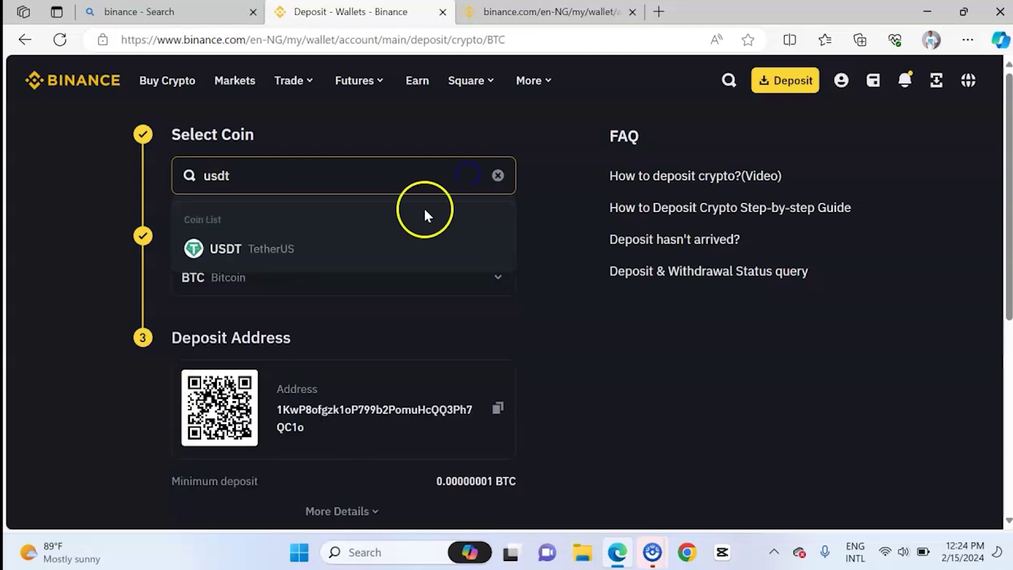
left_click(370, 255)
Select the TRX (Tron TRC20) network for the USDT deposit and copy the deposit address.
left_click(362, 288)
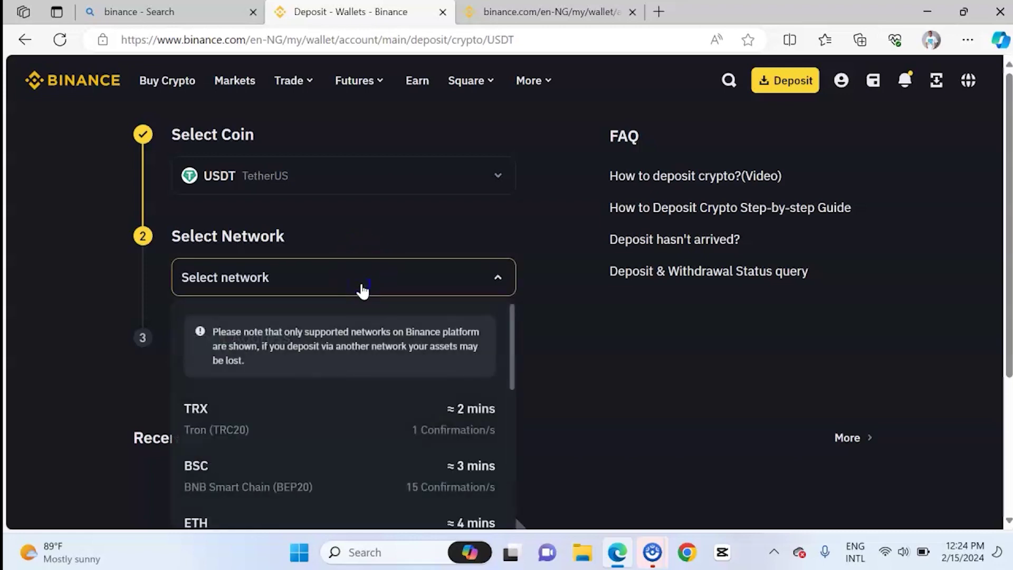
scroll(343, 412, "down", 3)
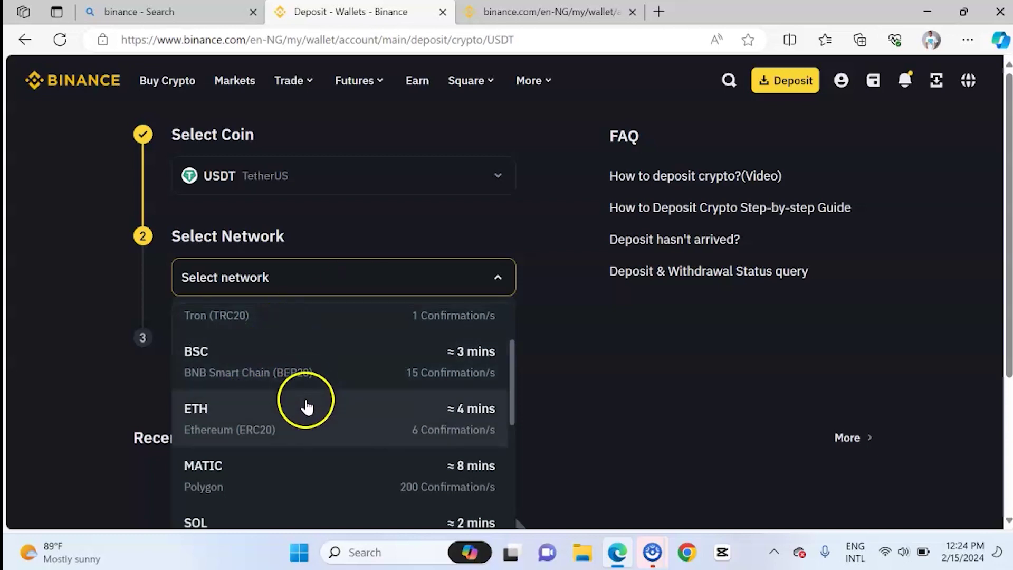
scroll(316, 447, "down", 2)
scroll(317, 447, "down", 5)
scroll(433, 393, "down", 5)
scroll(518, 413, "up", 10)
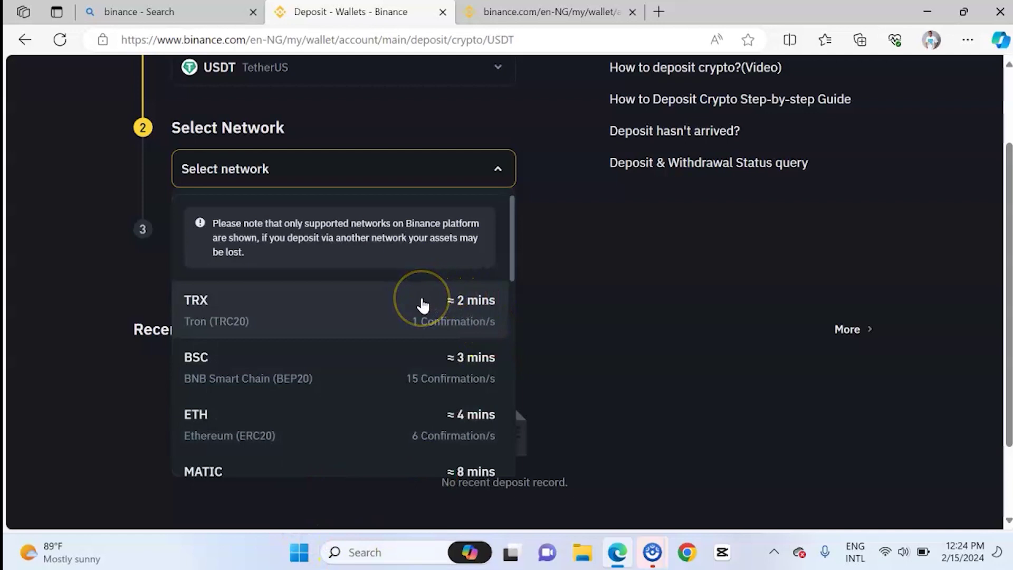
left_click(400, 309)
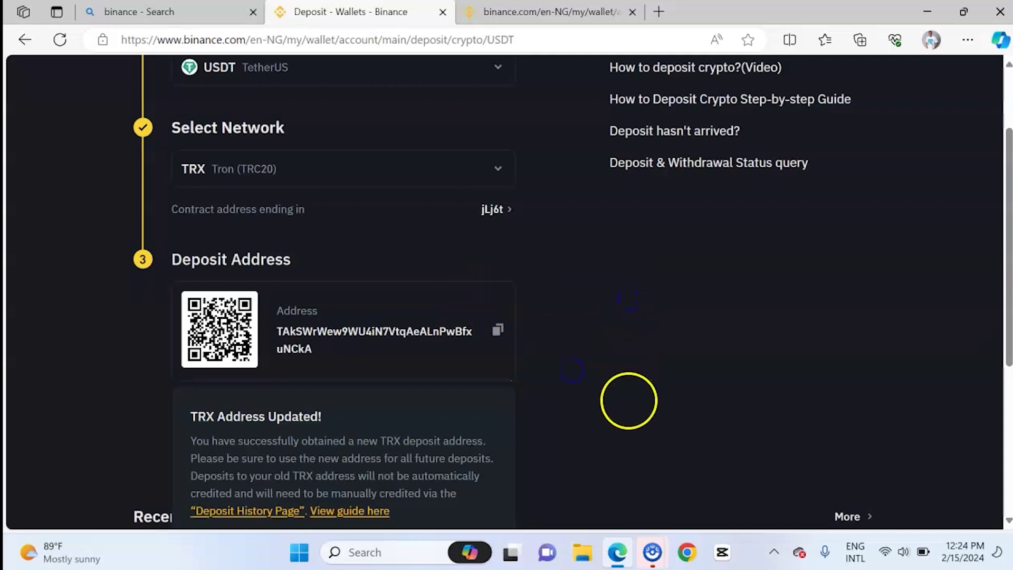
scroll(627, 406, "up", 2)
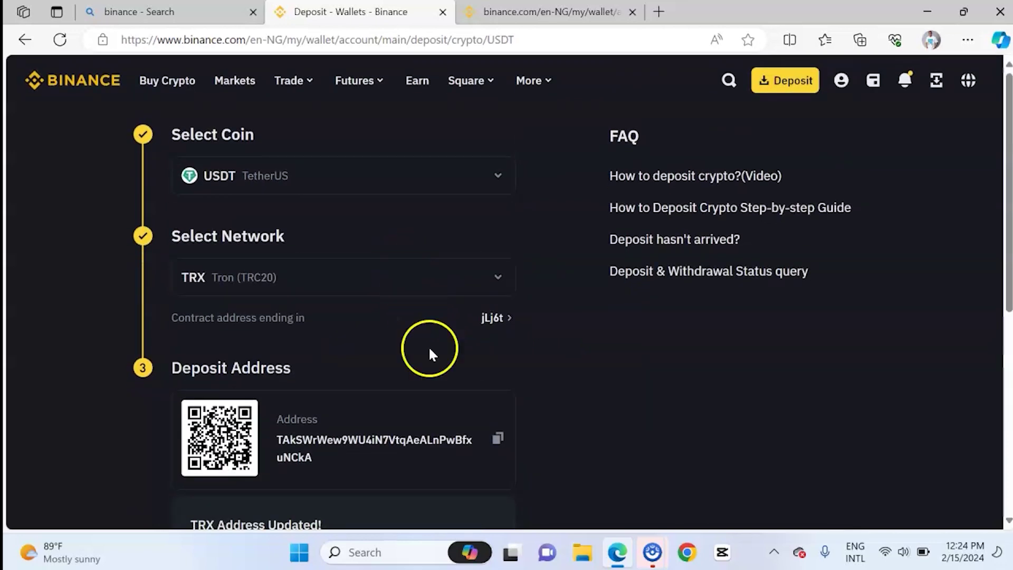
left_click(497, 438)
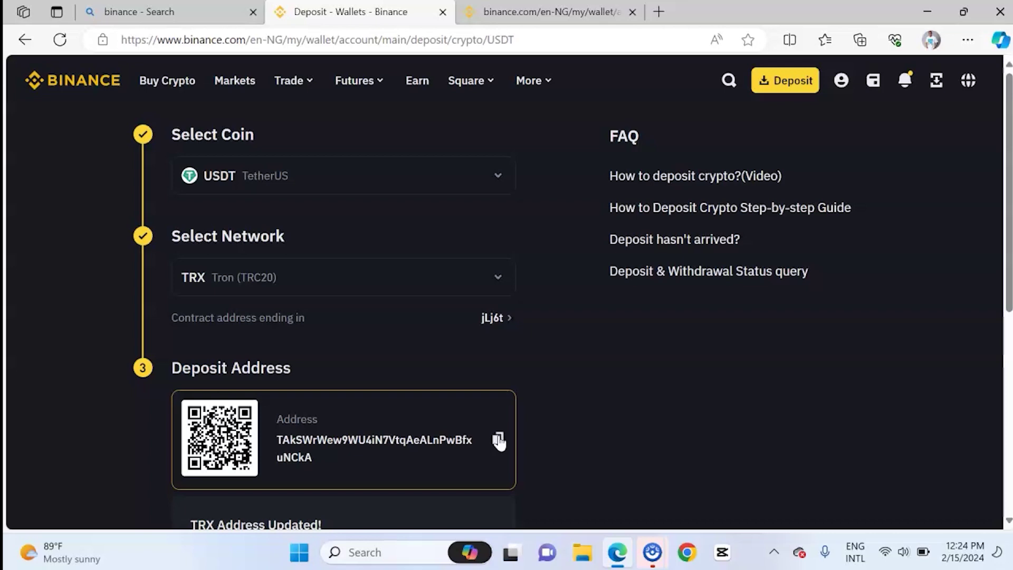
Switch the USDT deposit network to BSC (BNB Smart Chain BEP20).
left_click(329, 285)
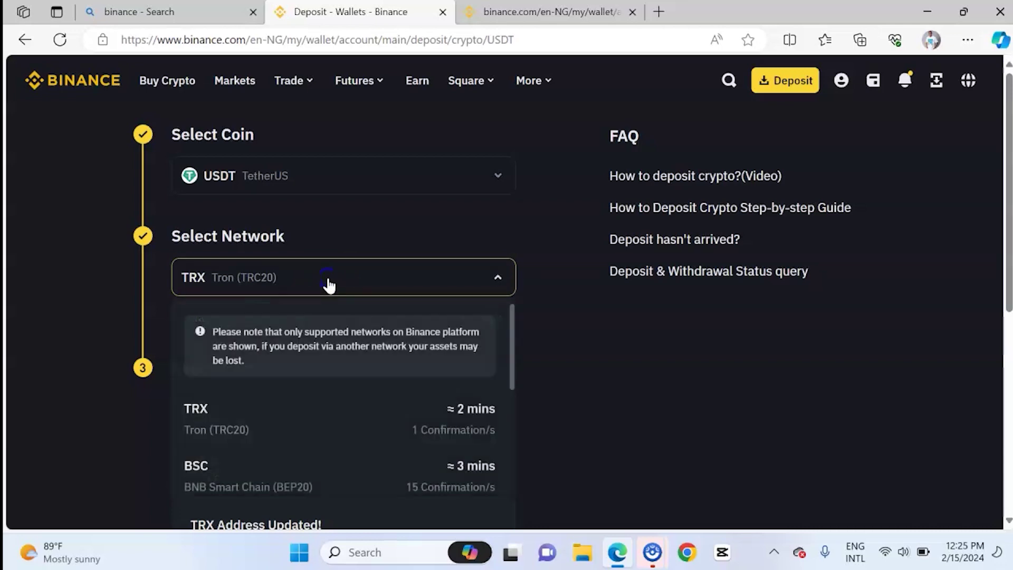
left_click(234, 494)
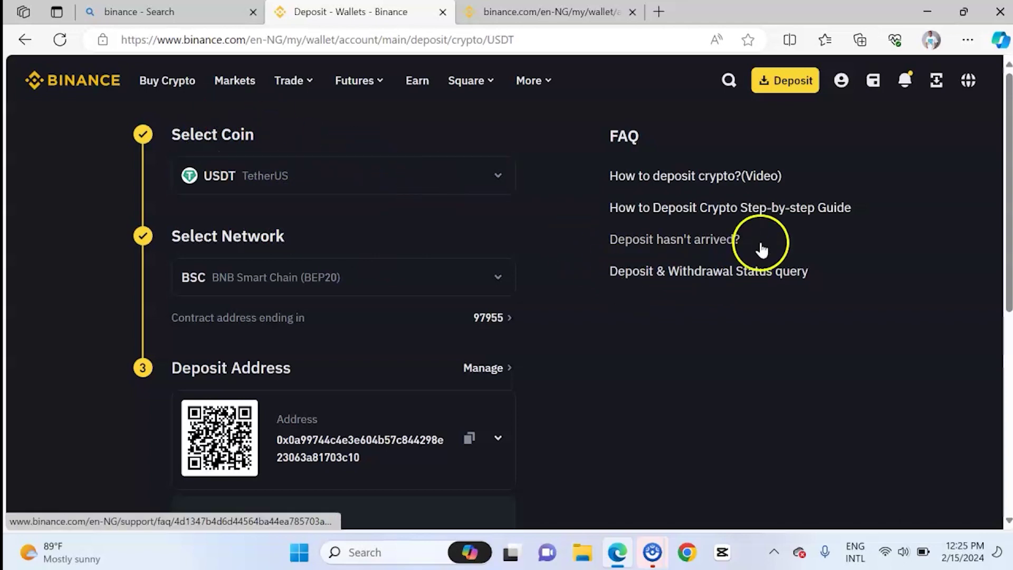
left_click_drag(1000, 176, 950, 77)
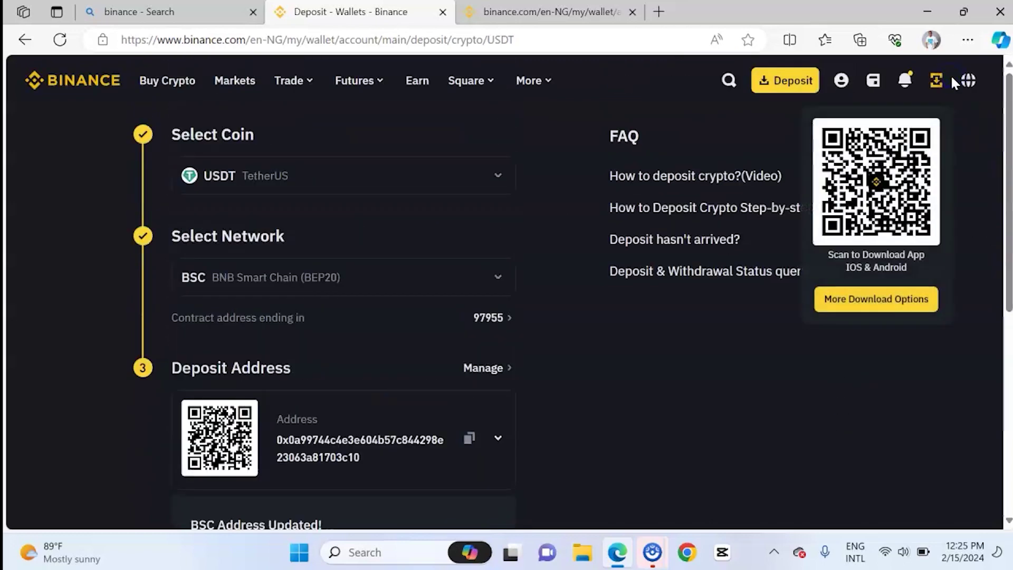
Change the deposit coin from USDT to MATIC (Polygon).
left_click(430, 174)
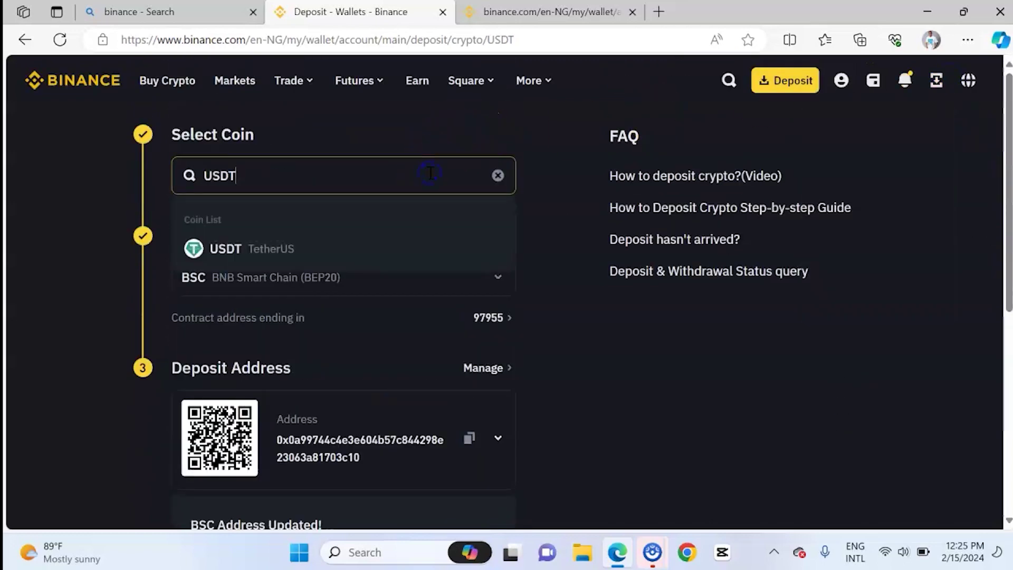
key("BackSpace")
key("BackSpace")
key("BackSpace")
key("BackSpace")
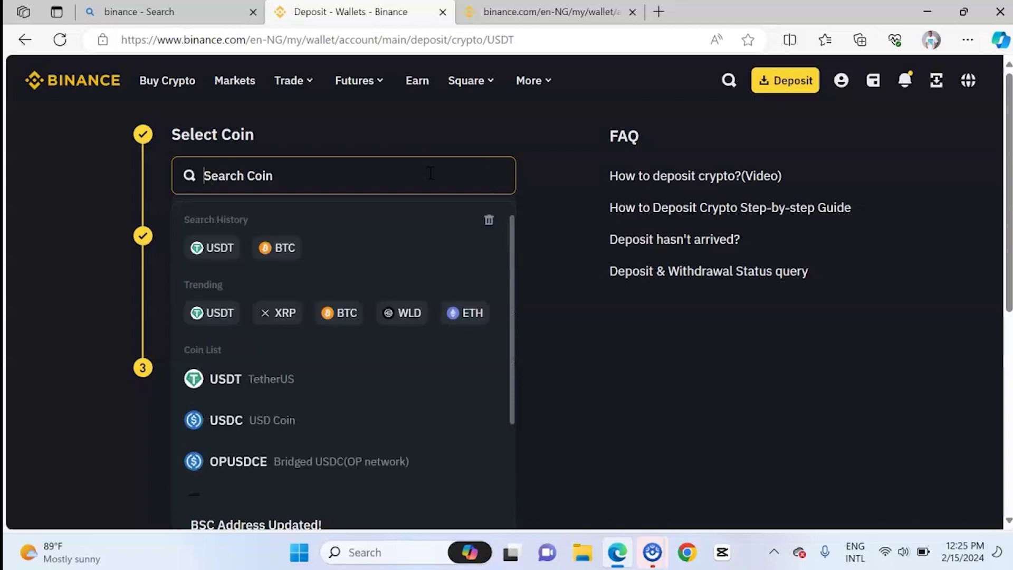
type("matic")
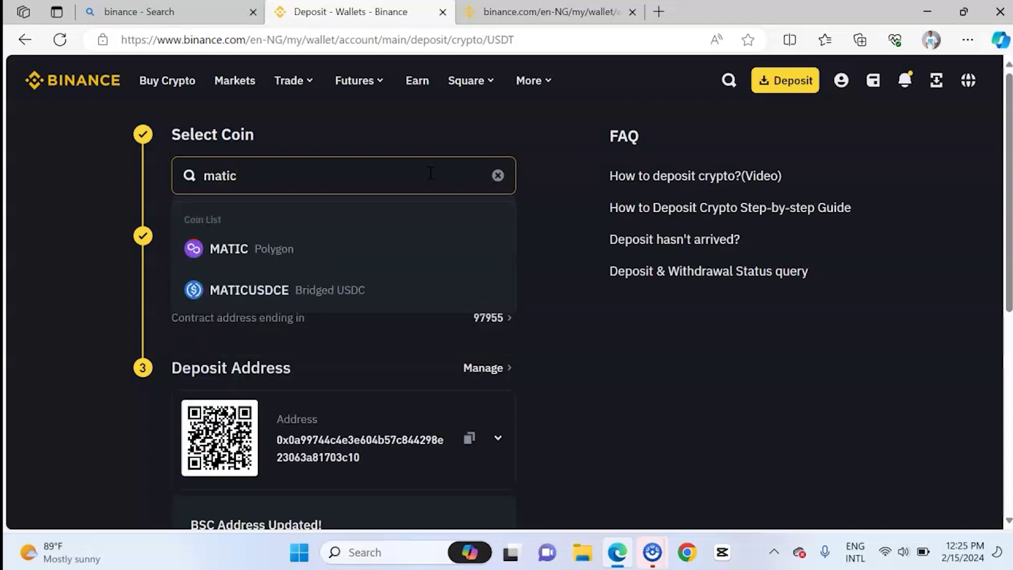
left_click(362, 252)
Select the MATIC (Polygon) network for the deposit and copy the deposit address.
left_click(334, 284)
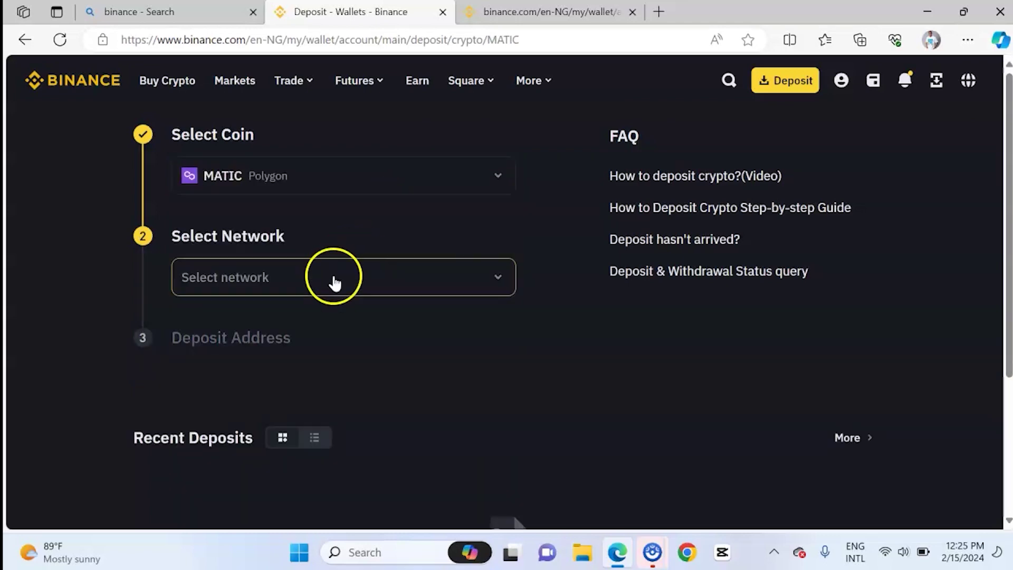
left_click(273, 425)
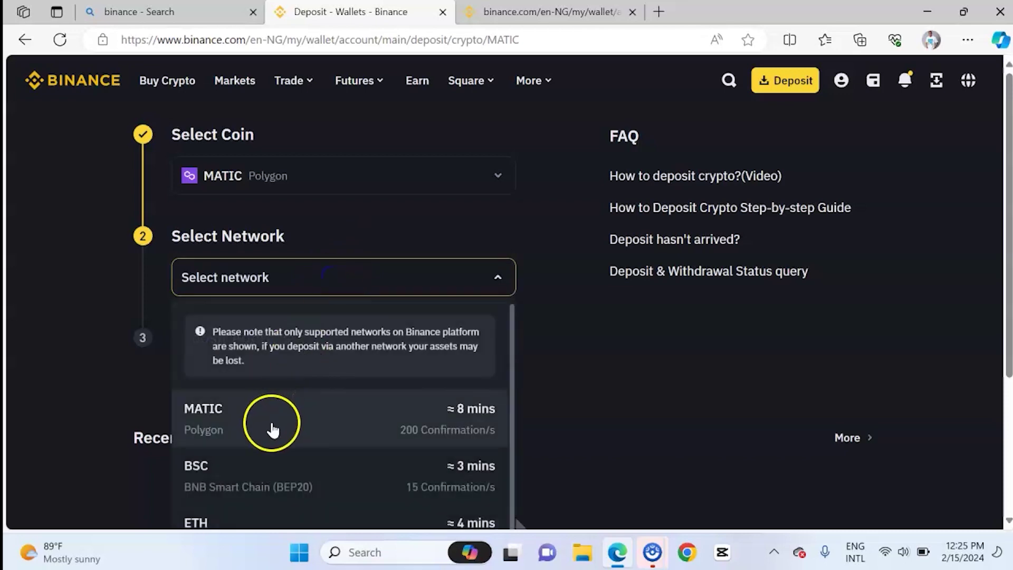
left_click(373, 435)
left_click(469, 437)
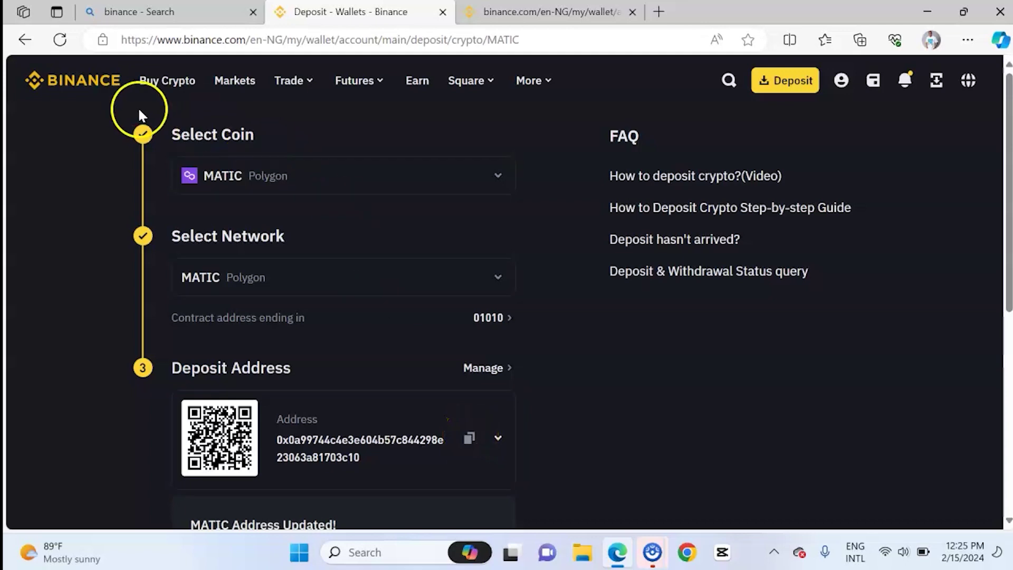
Return to the wallet overview, start a withdrawal, and switch from fiat to crypto withdrawal.
left_click(22, 41)
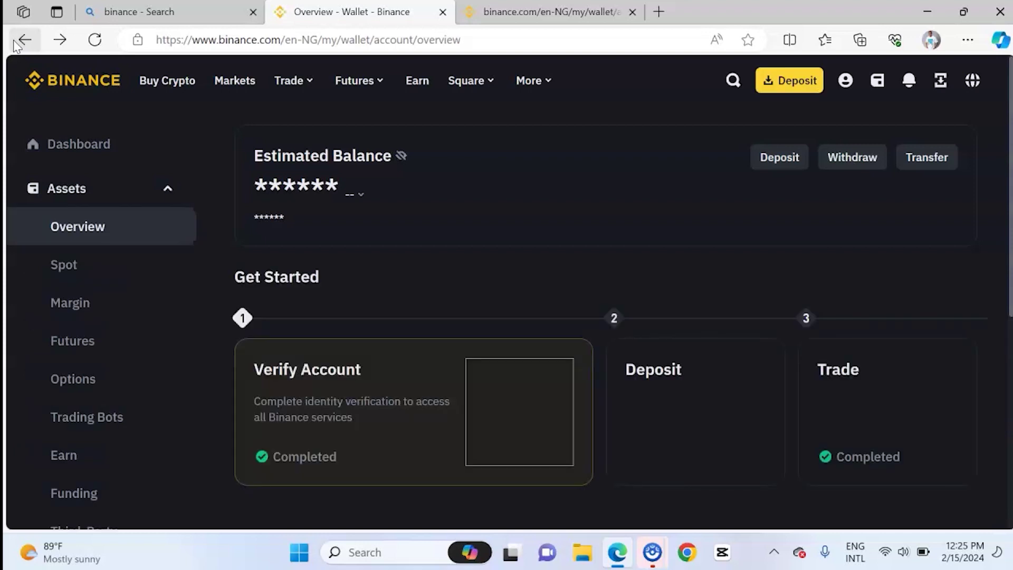
left_click(151, 111)
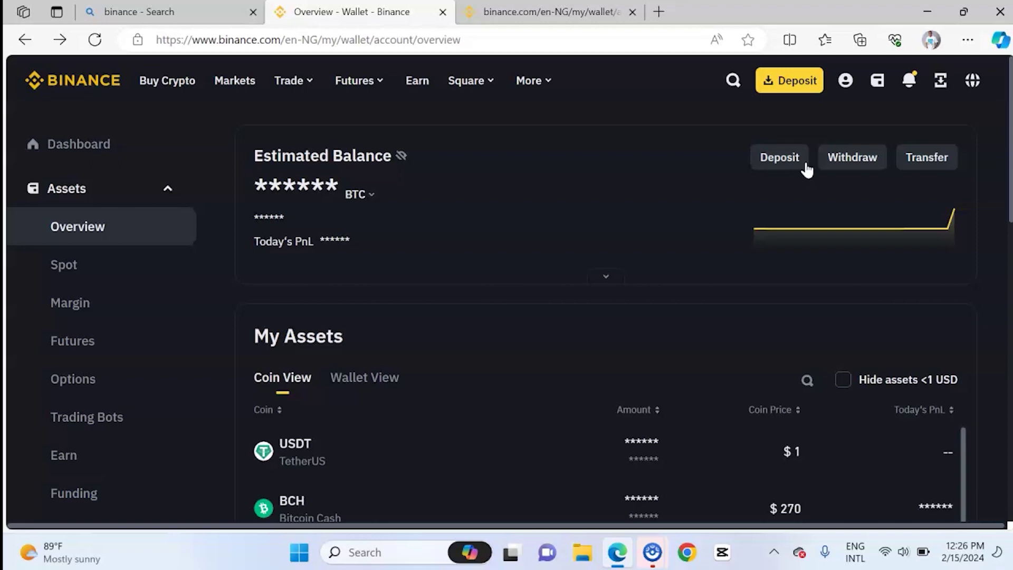
left_click(845, 159)
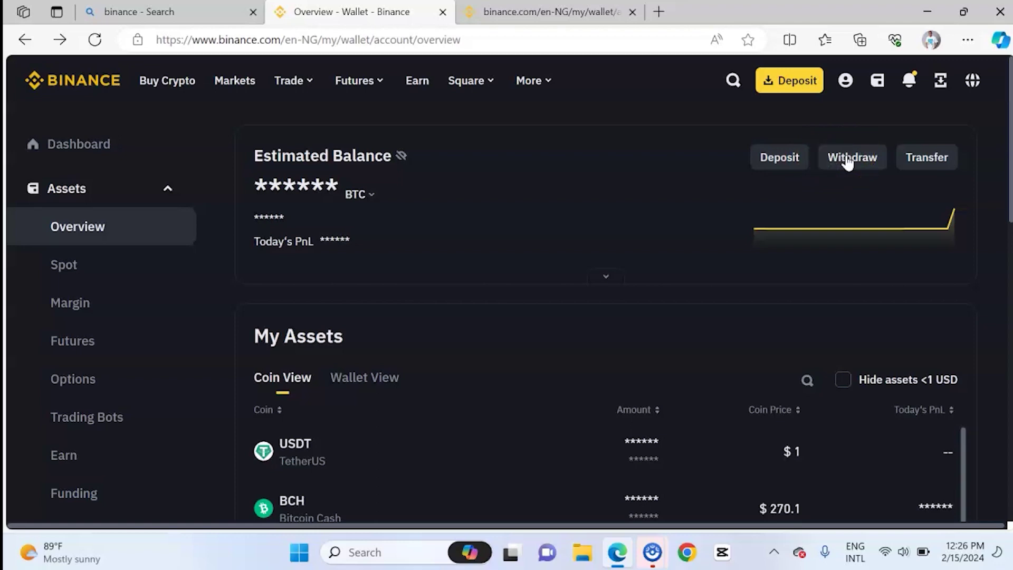
left_click(848, 160)
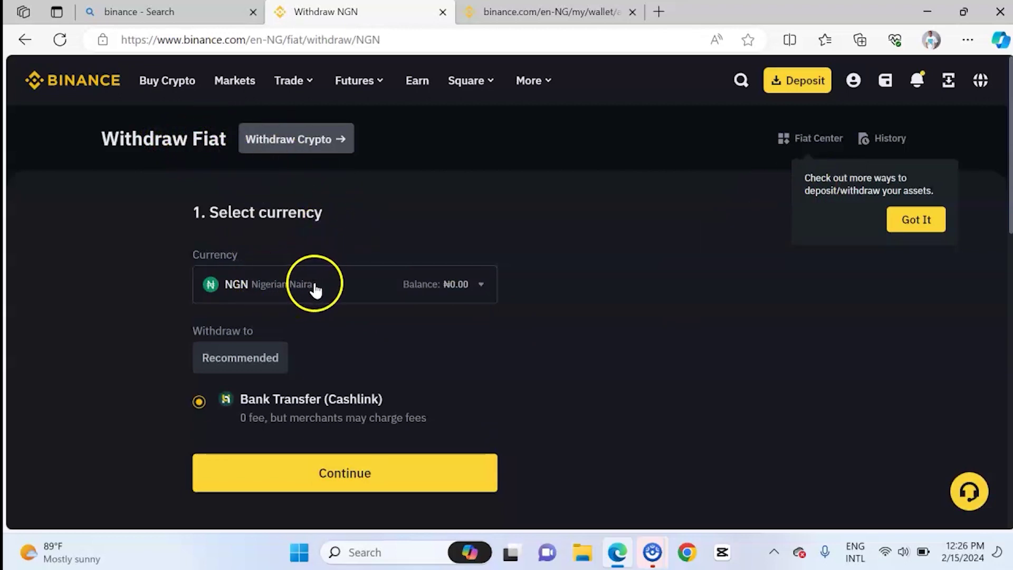
left_click(311, 142)
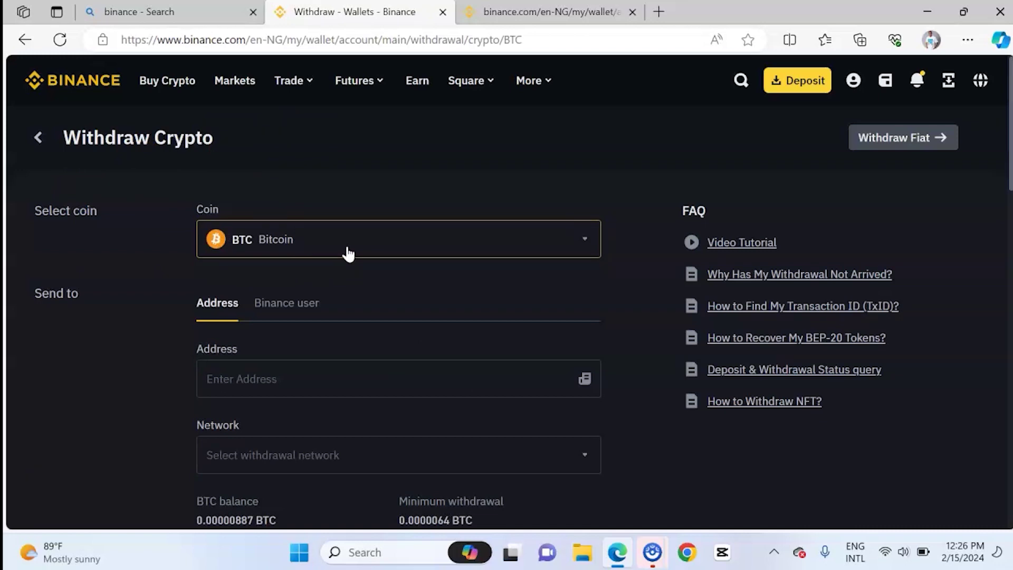
Search for usdt and select USDT (TetherUS) as the coin to withdraw.
left_click(346, 244)
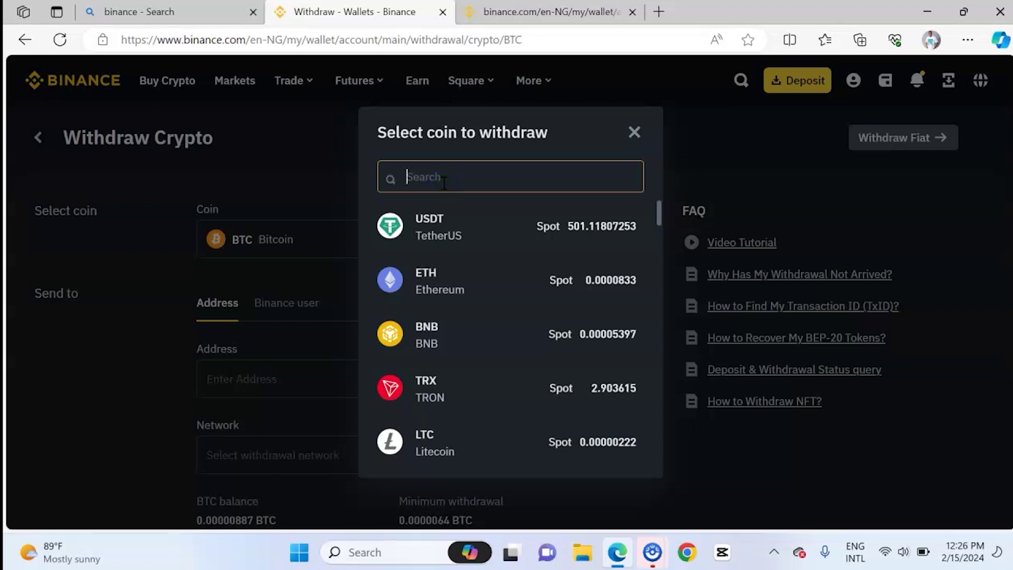
type("usdt")
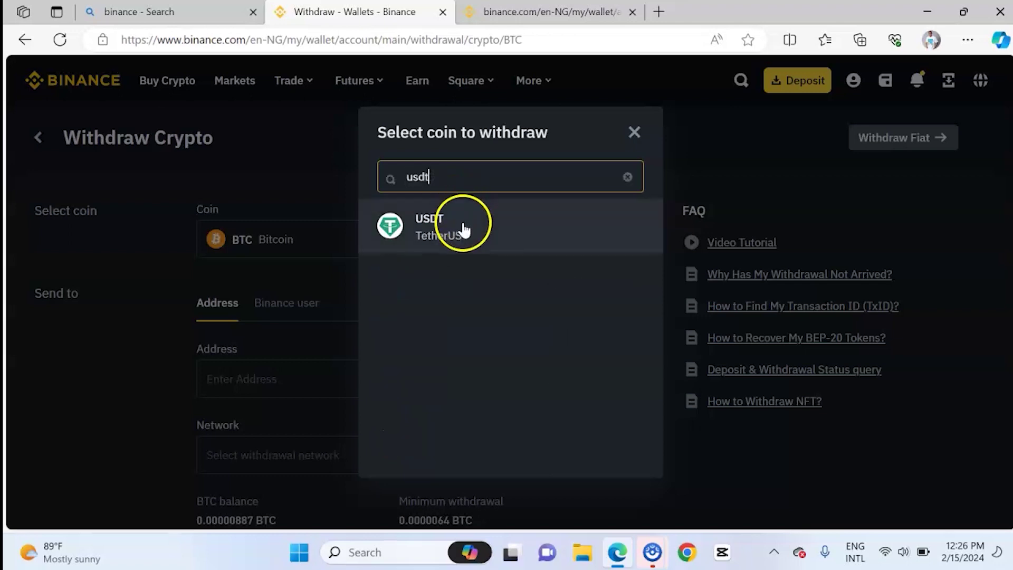
left_click(464, 228)
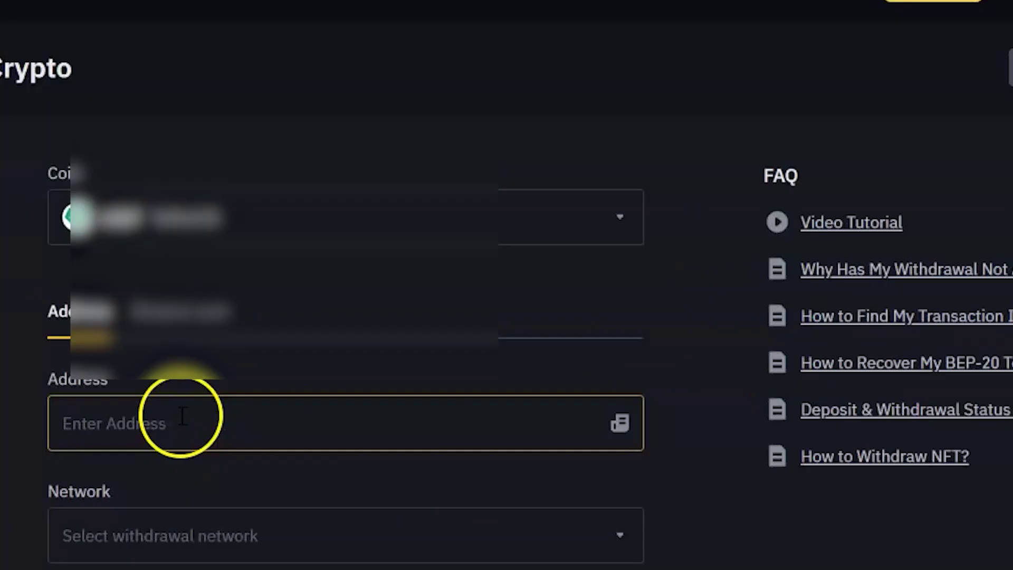
Enter the placeholder text "ijyushshs" as the recipient address for the USDT withdrawal.
left_click(288, 375)
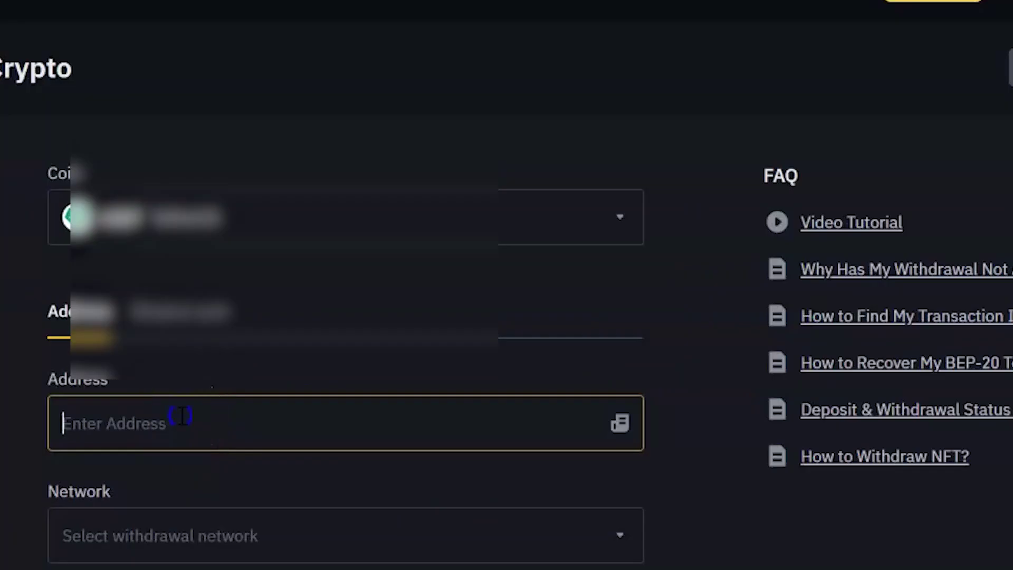
left_click(50, 366)
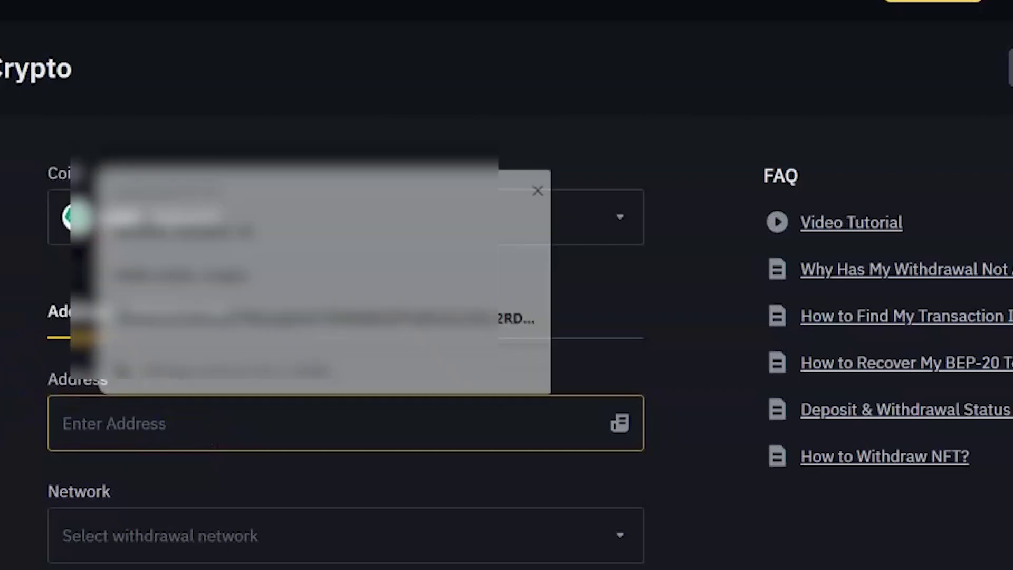
left_click(218, 405)
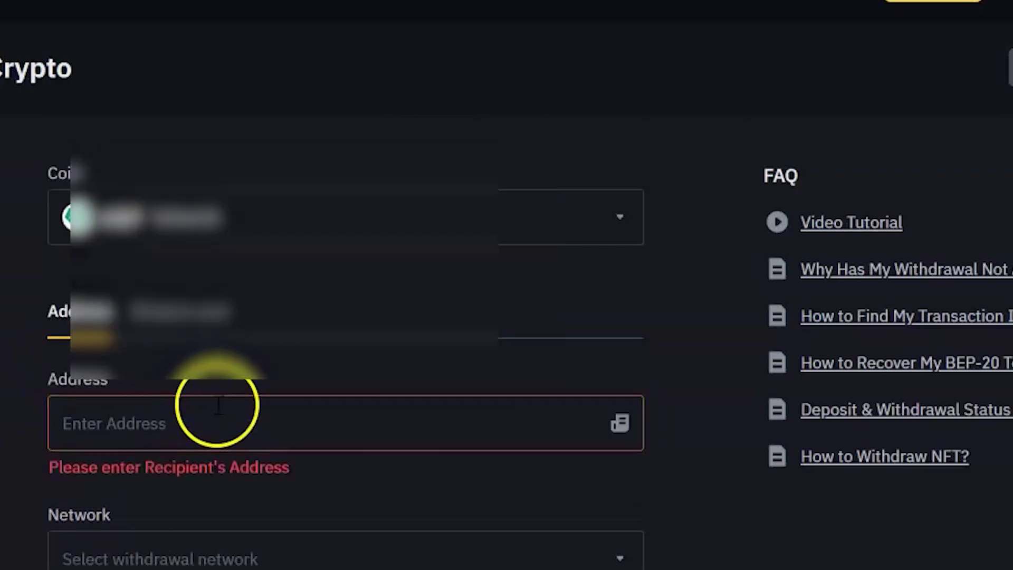
left_click(167, 422)
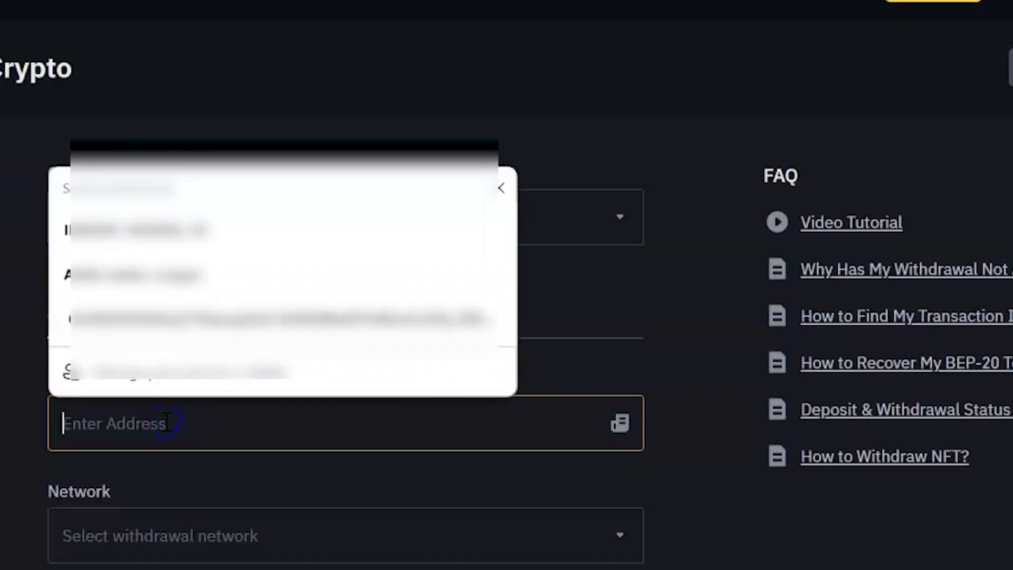
type("iiy")
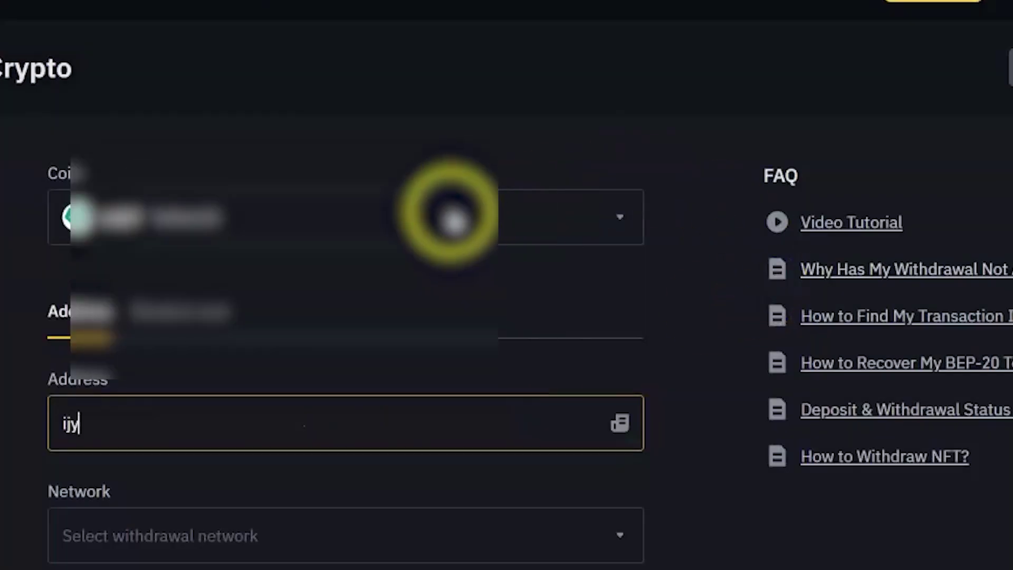
key("BackSpace")
key("BackSpace")
key("BackSpace")
type("address")
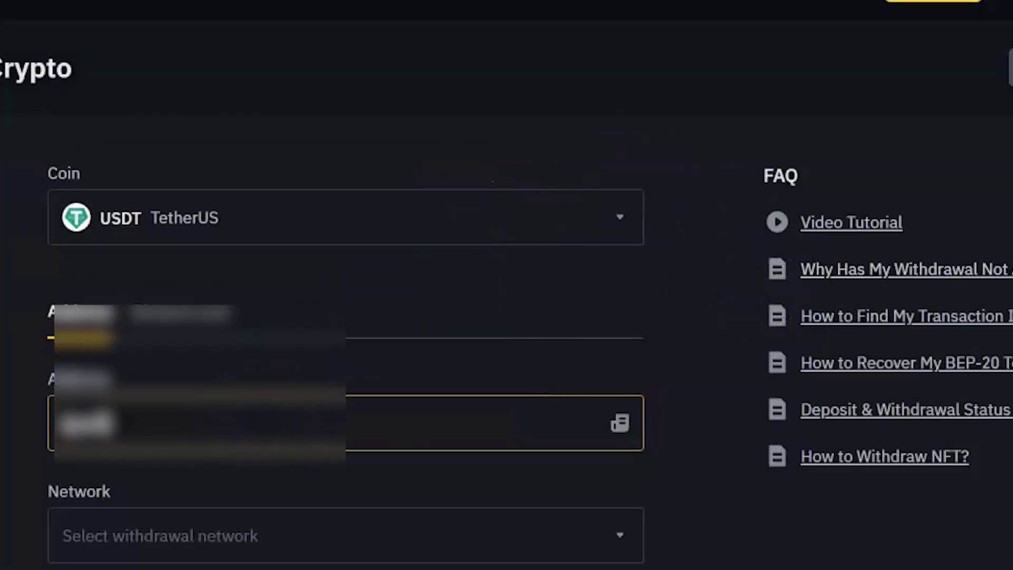
Open the list of withdrawal networks for USDT, review the networks with their fees, and close it without choosing one.
left_click(161, 543)
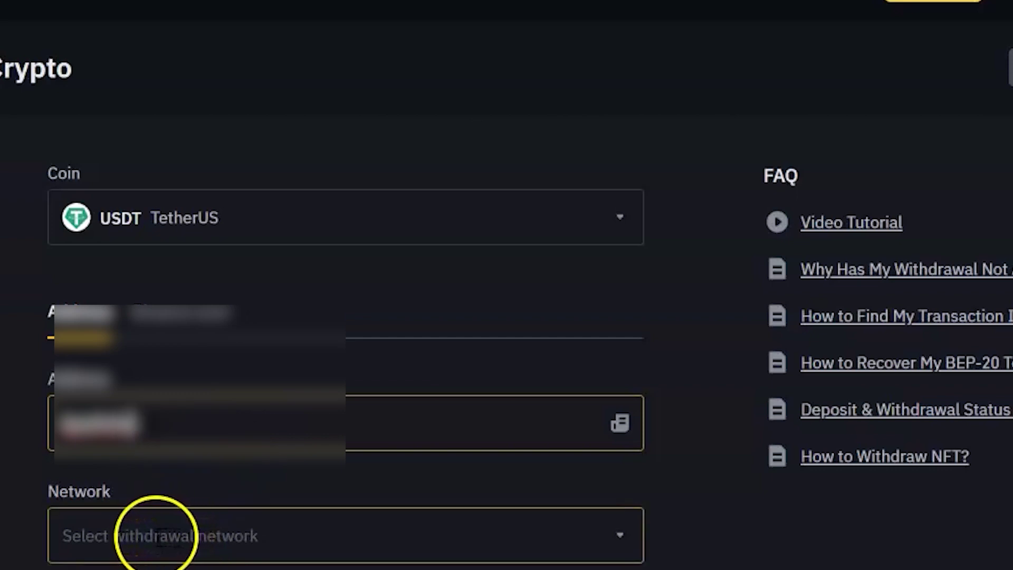
left_click(152, 535)
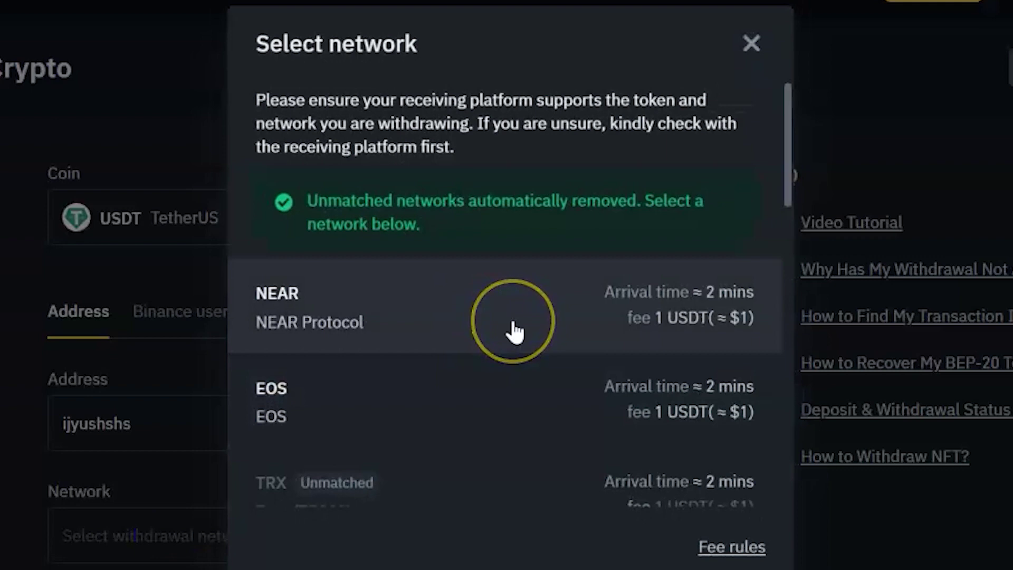
left_click(515, 331)
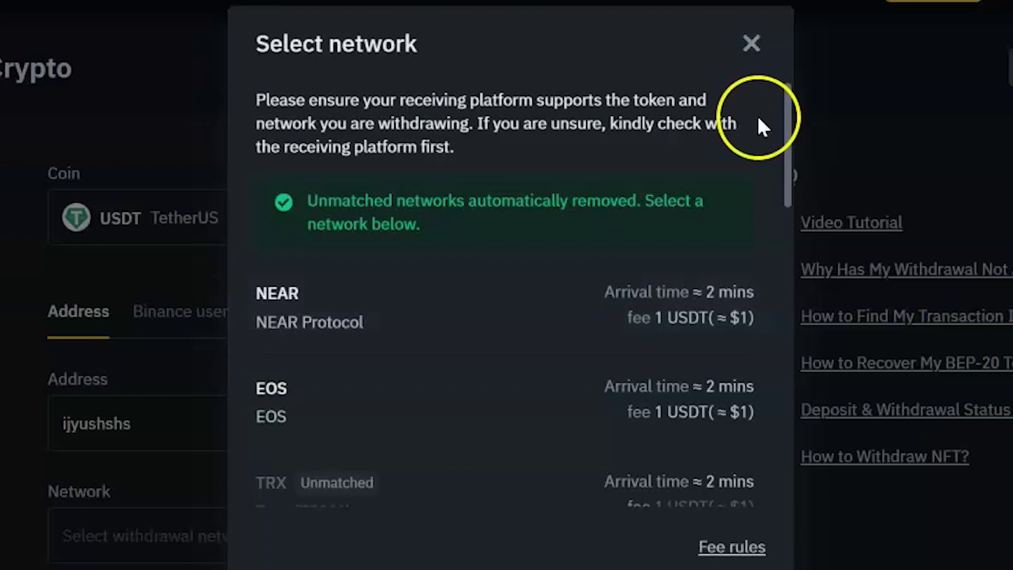
left_click(751, 43)
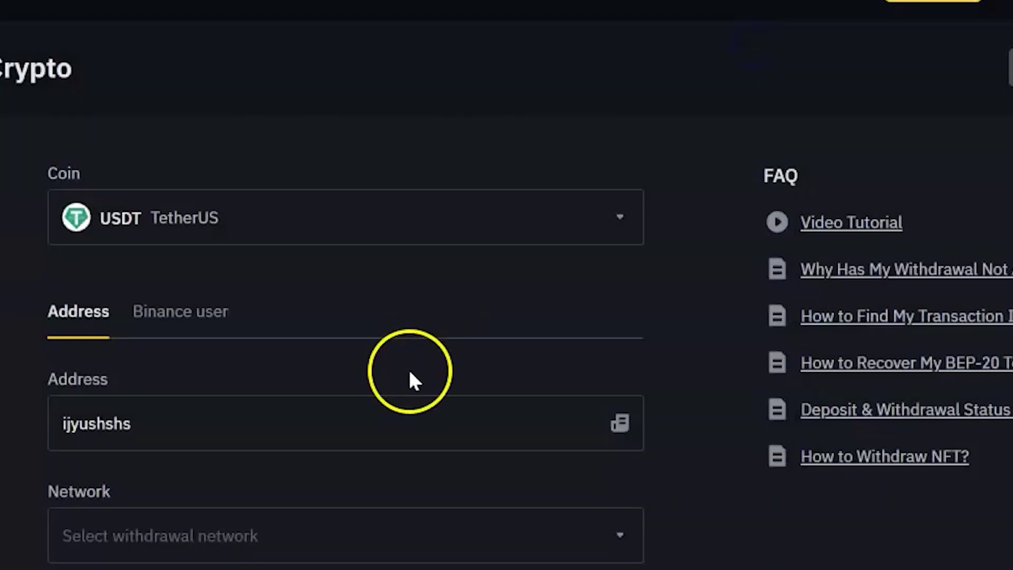
Clear the placeholder text from the recipient address of the USDT withdrawal.
scroll(417, 380, "down", 5)
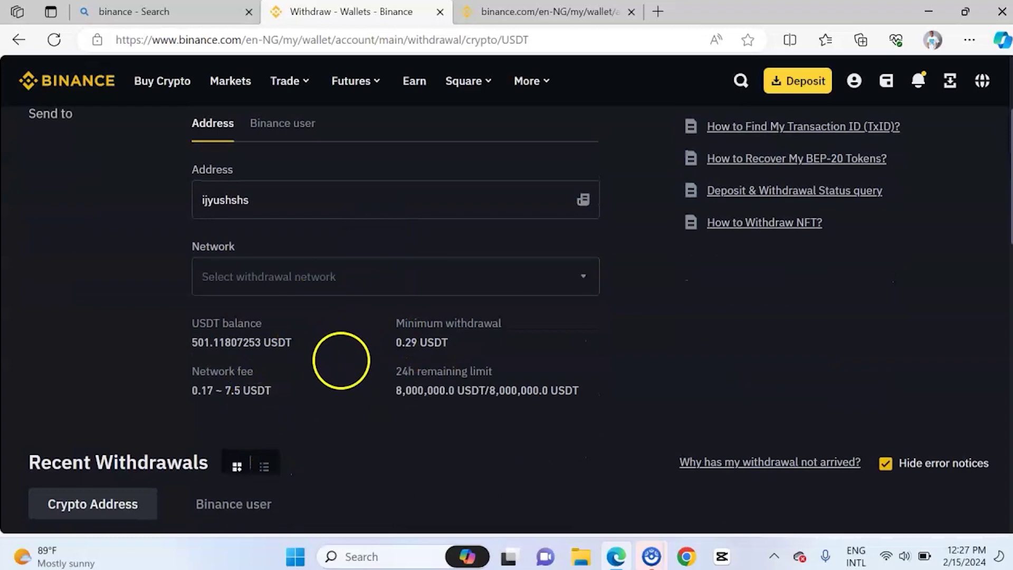
scroll(339, 359, "down", 3)
scroll(316, 351, "up", 4)
left_click(253, 273)
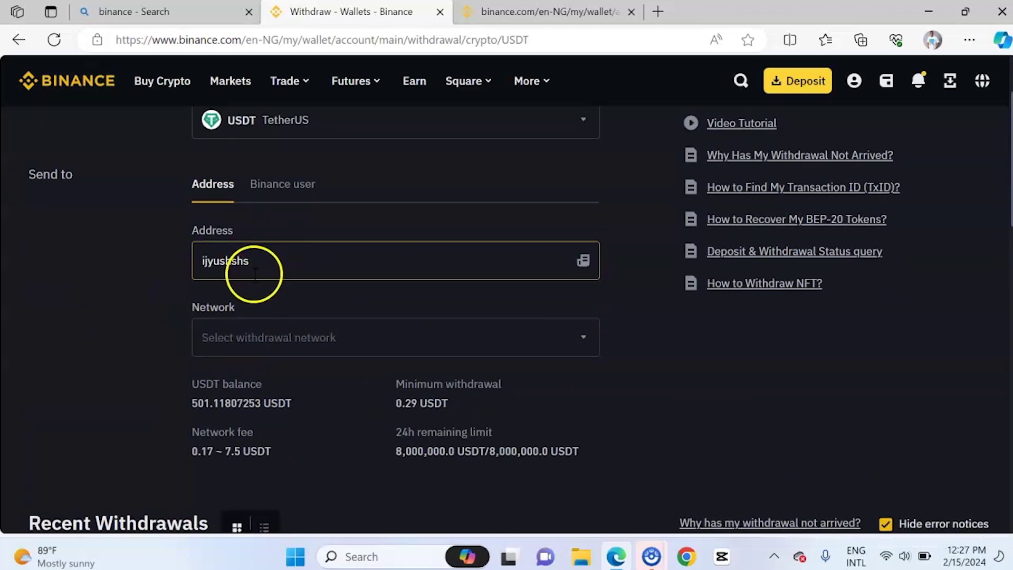
key("BackSpace")
key("BackSpace")
key("BackSpace")
key("BackSpace")
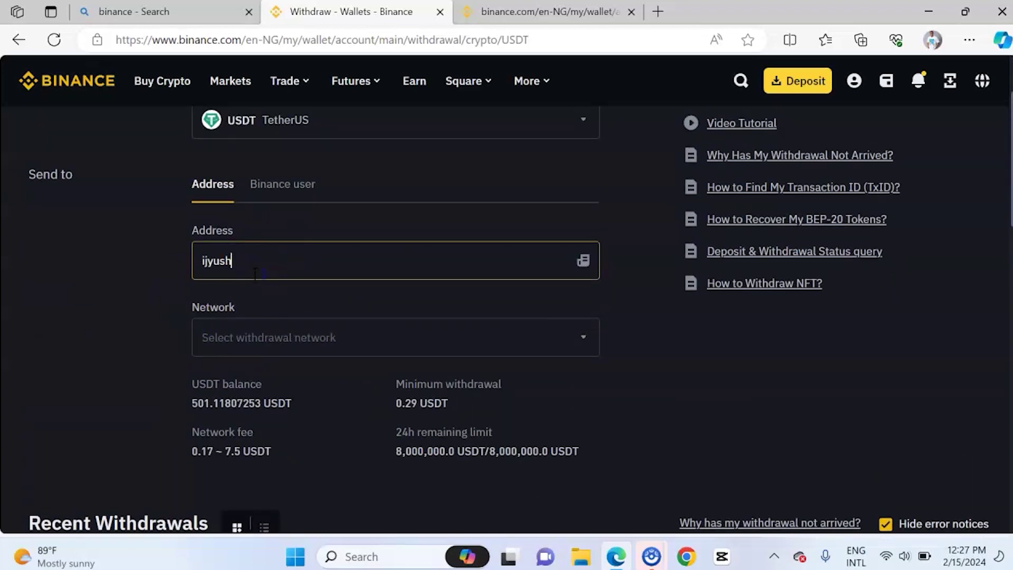
key("BackSpace")
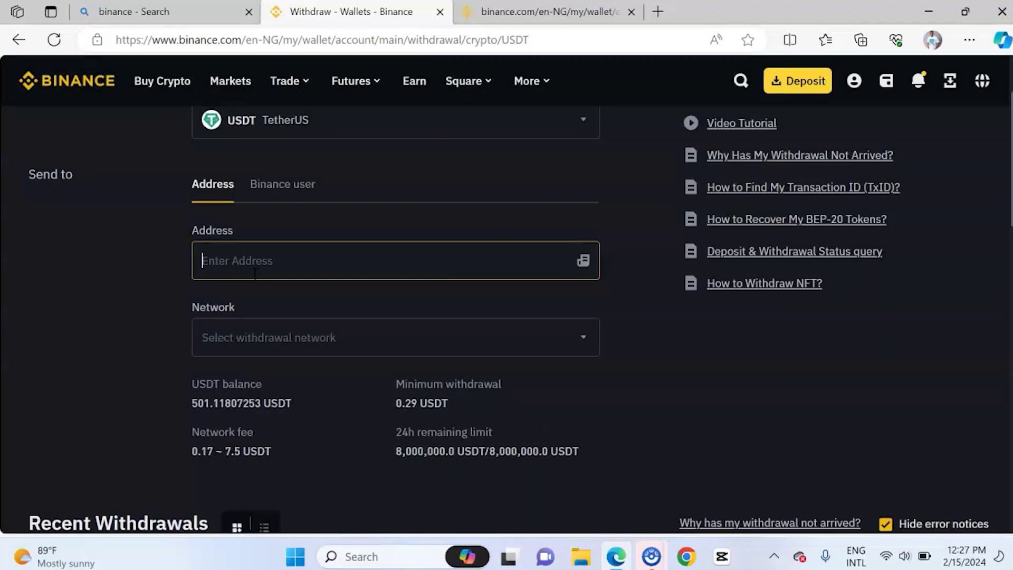
Switch the recipient type to Binance user and look through the Email, Phone, Pay ID and Binance ID options.
left_click(282, 193)
left_click(275, 269)
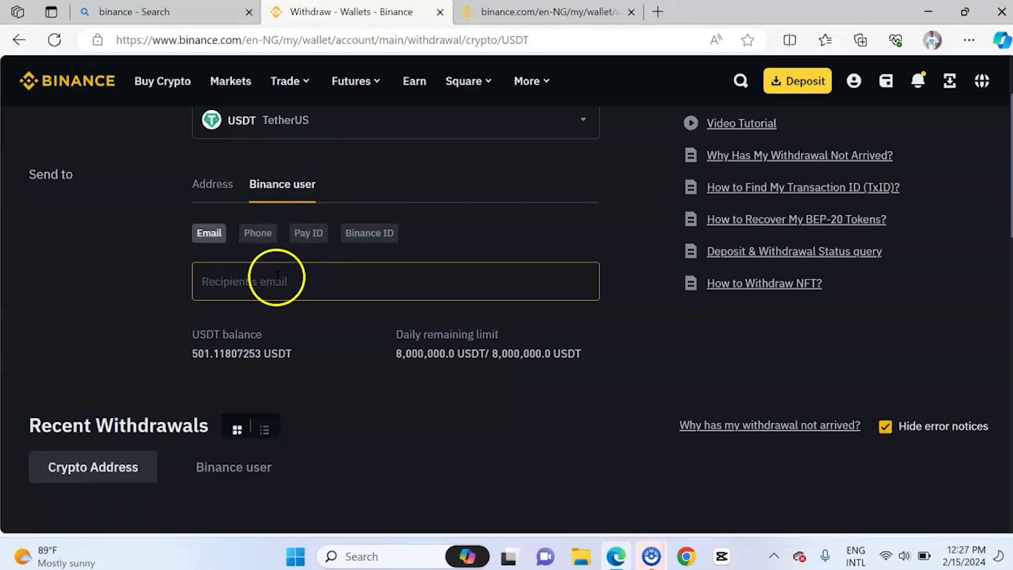
left_click(259, 236)
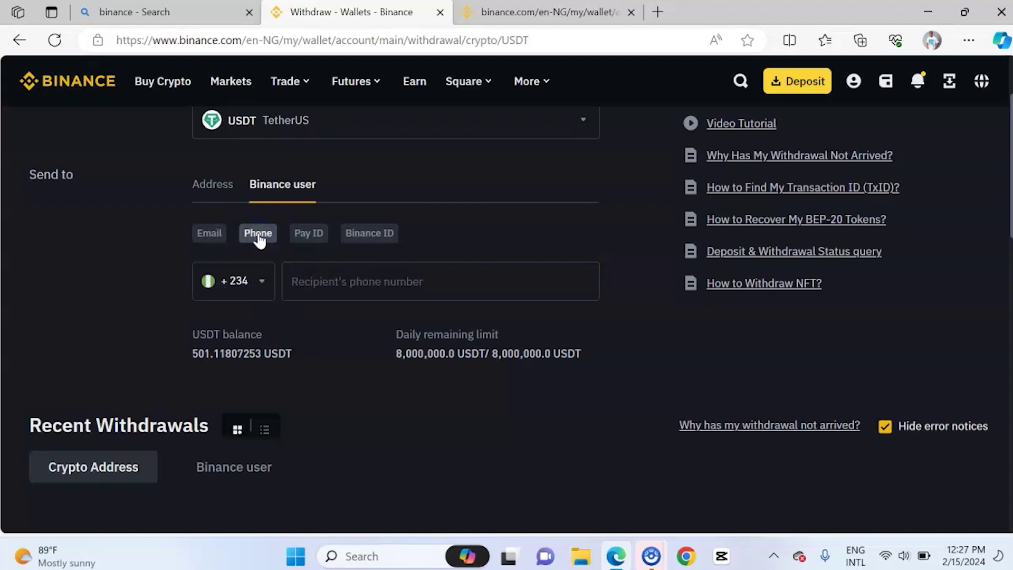
left_click(312, 235)
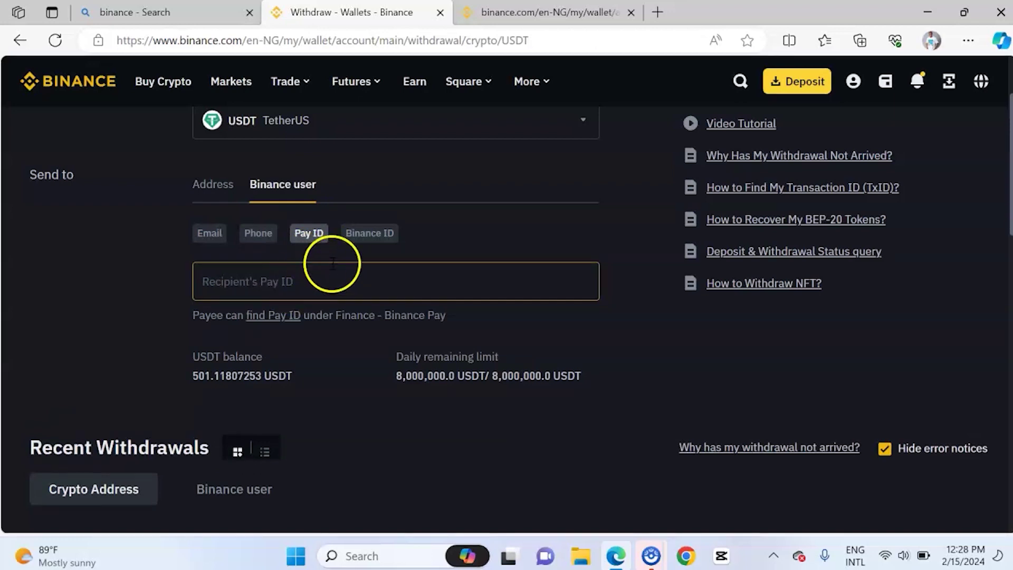
left_click(370, 238)
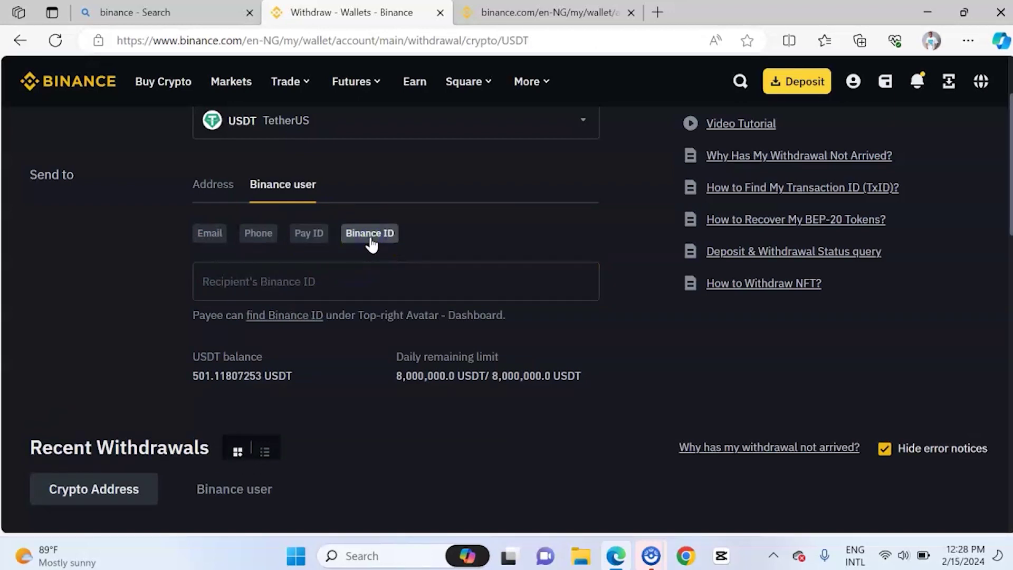
left_click(336, 278)
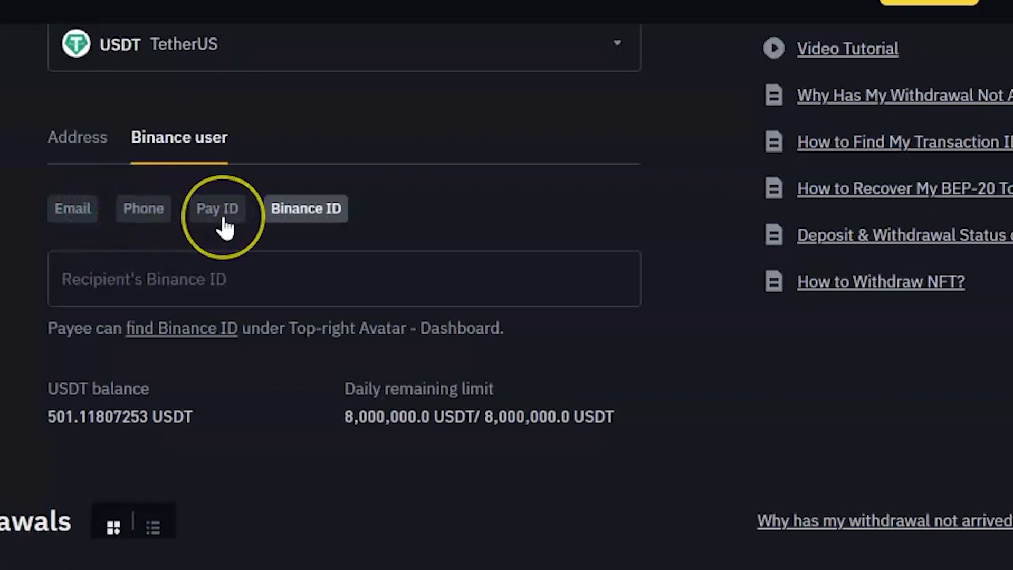
left_click(287, 208)
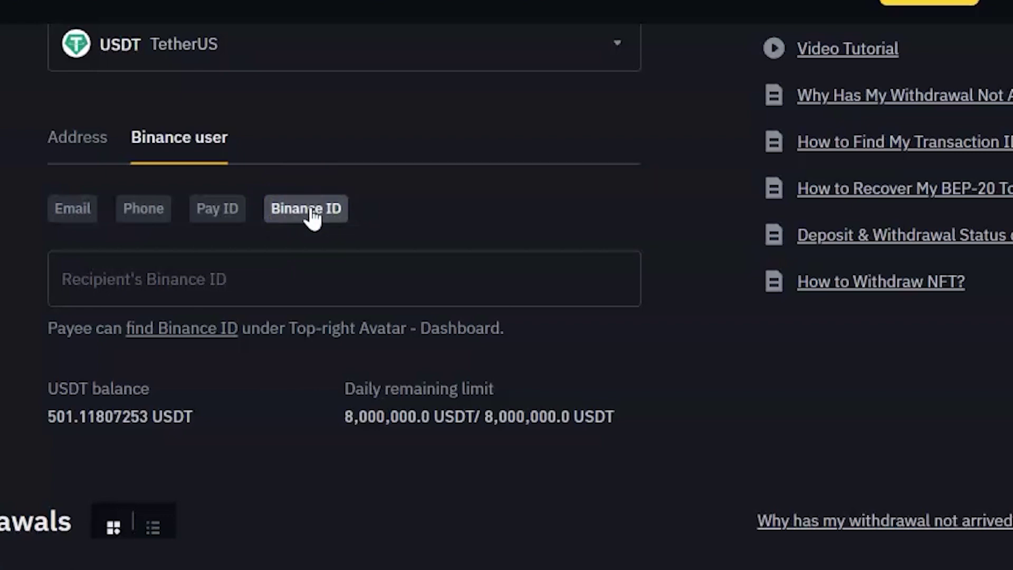
left_click(290, 259)
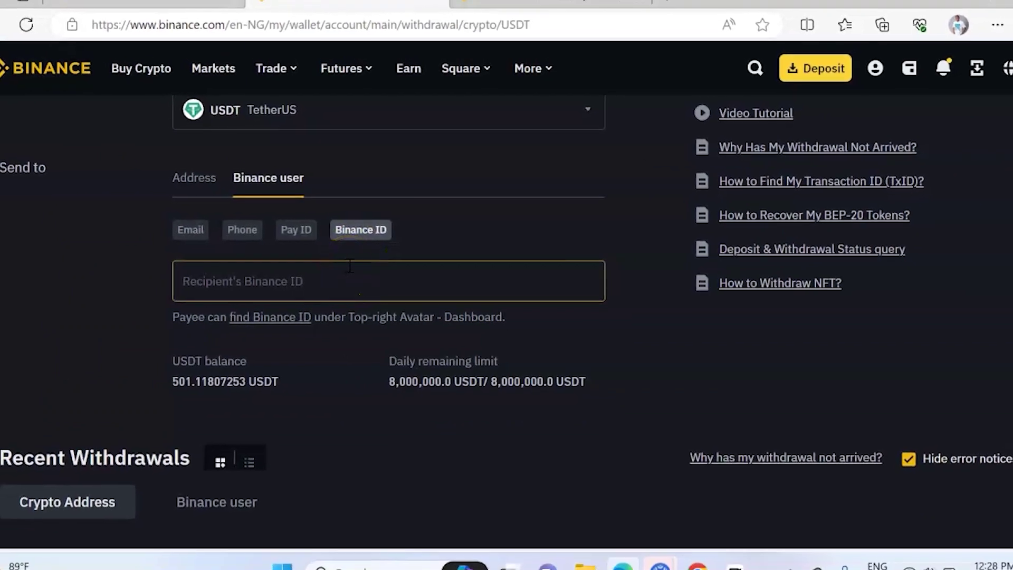
Switch the recipient type back to Address and review the coin, address, network, fee and limit sections of the withdrawal form.
left_click(189, 192)
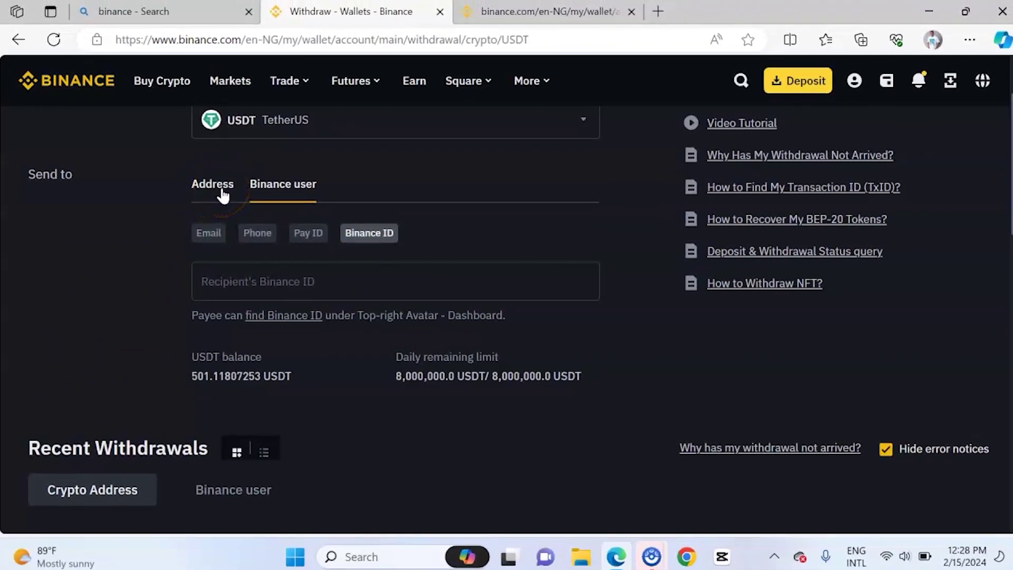
left_click(223, 191)
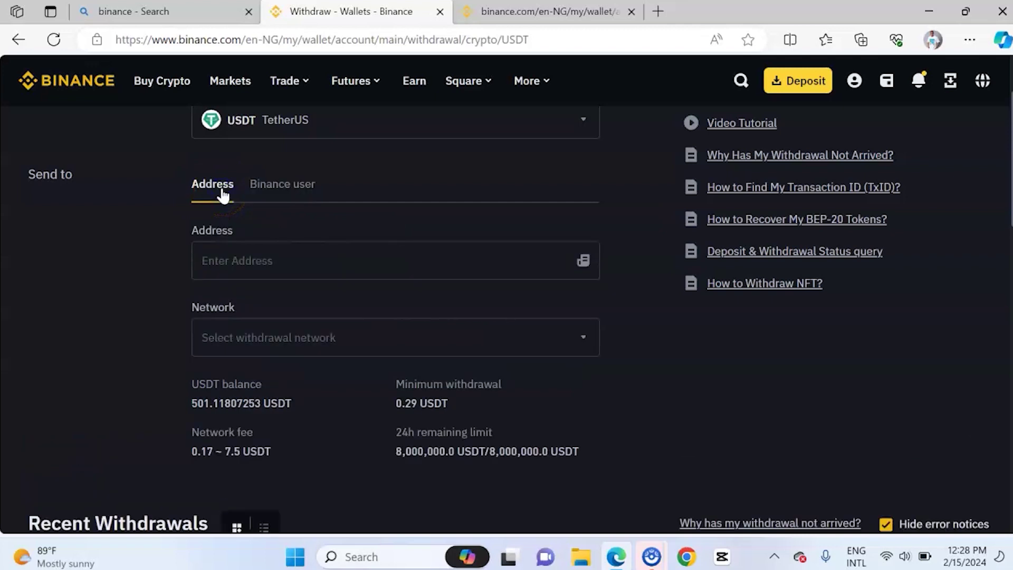
left_click(248, 248)
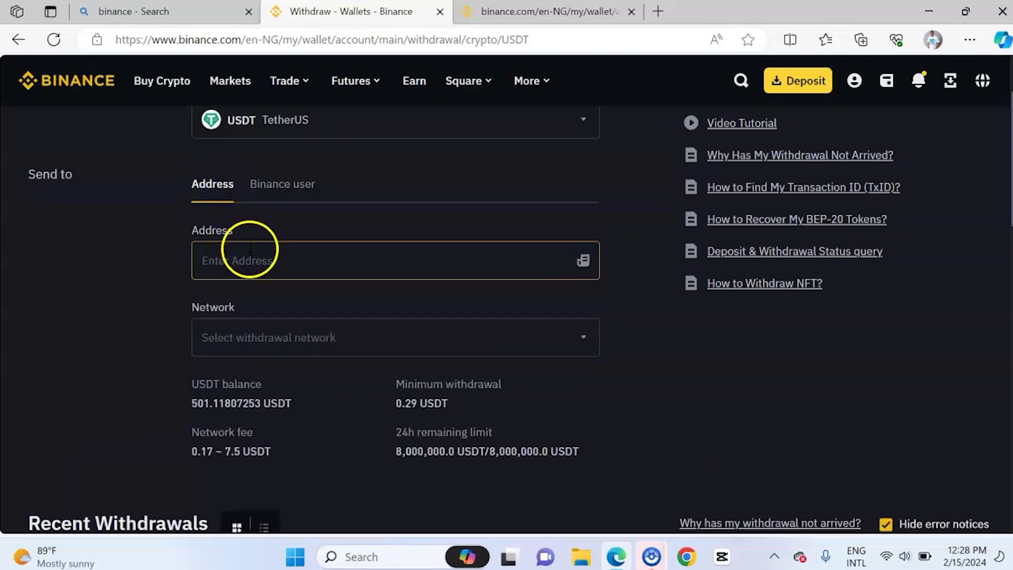
scroll(293, 271, "up", 2)
left_click(292, 272)
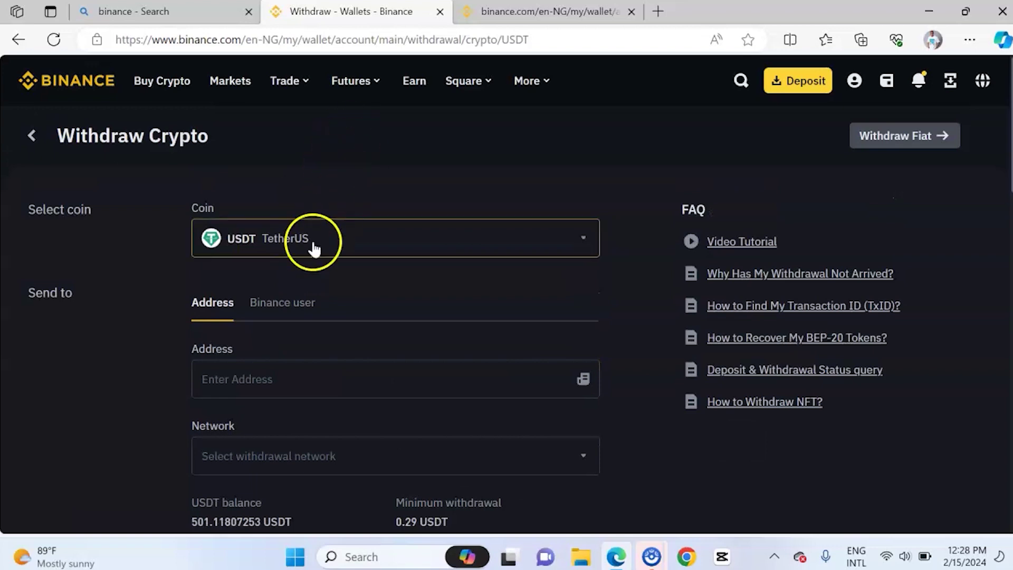
scroll(306, 253, "down", 3)
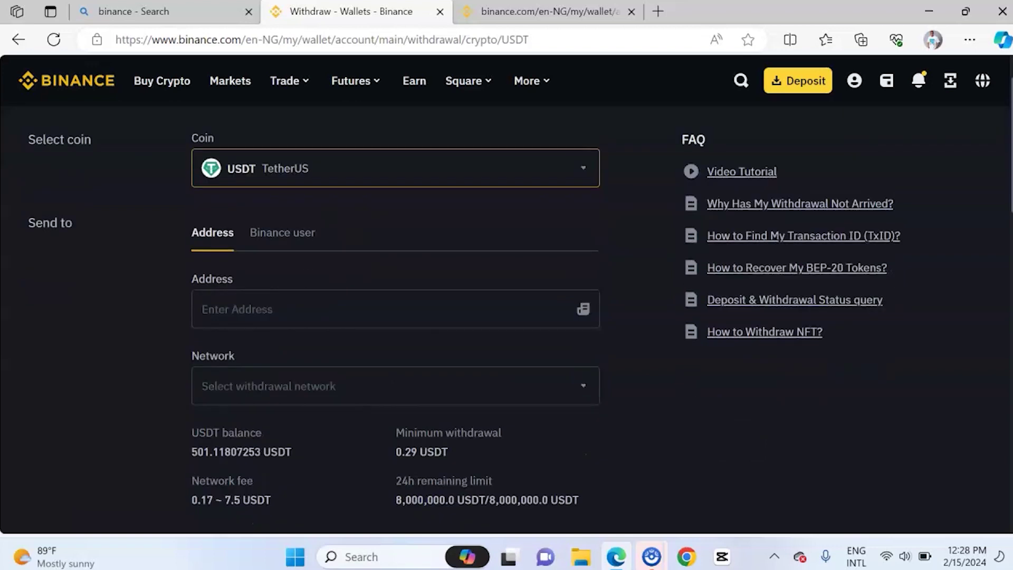
left_click(274, 218)
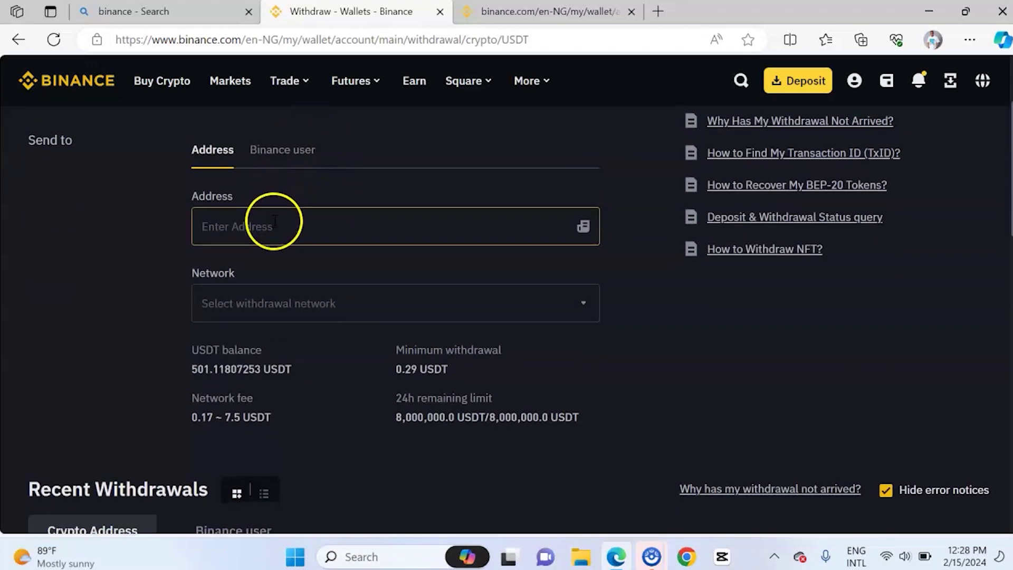
left_click(281, 304)
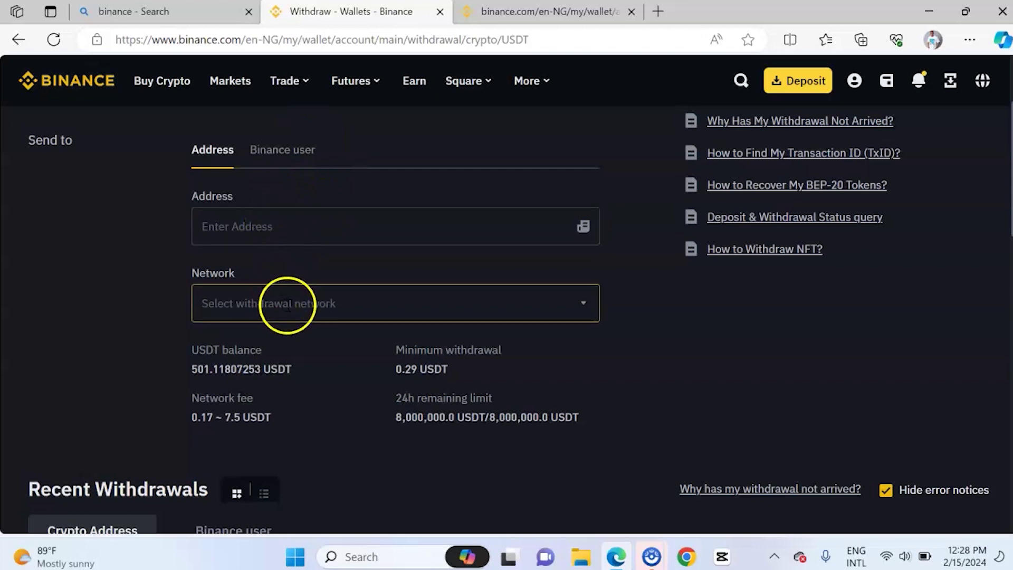
scroll(287, 306, "down", 5)
scroll(287, 303, "up", 3)
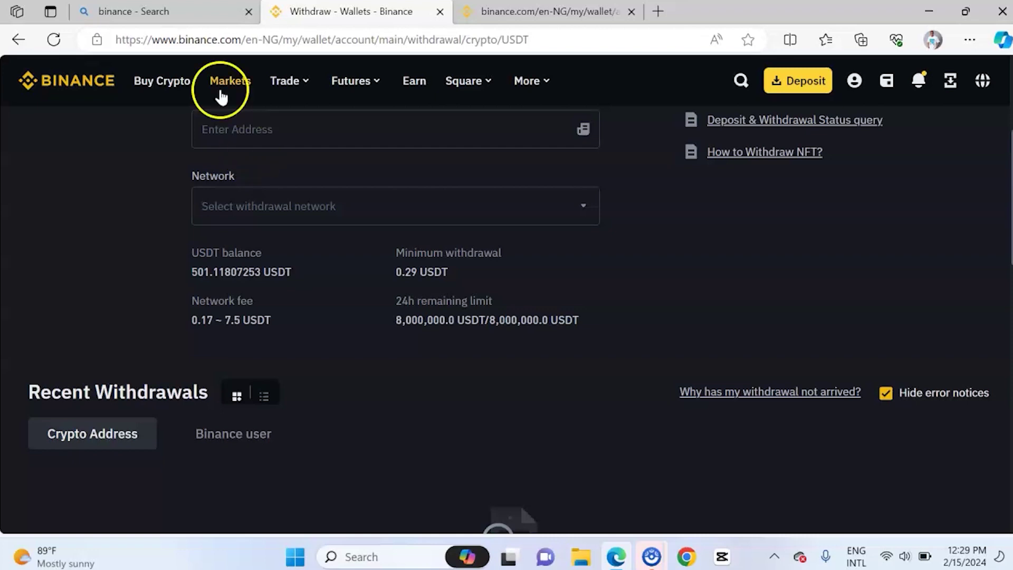
Leave the withdrawal form and go back to the wallet overview page.
left_click(15, 40)
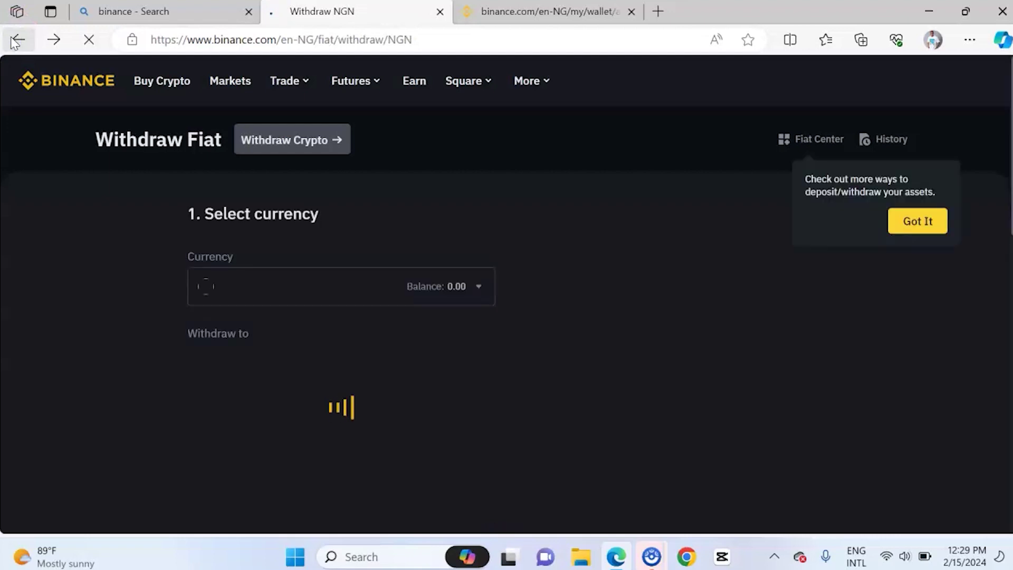
left_click(17, 41)
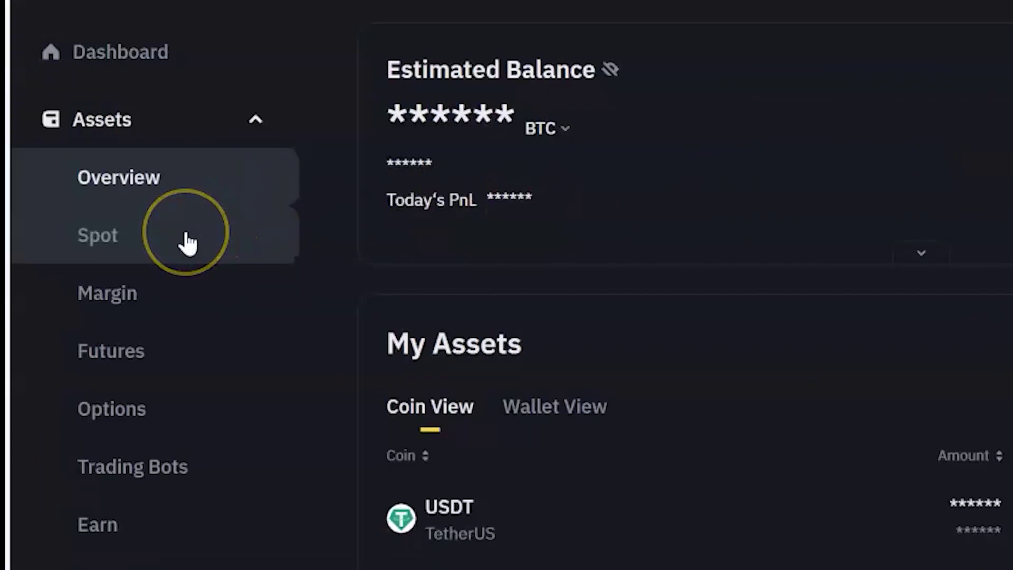
left_click(168, 320)
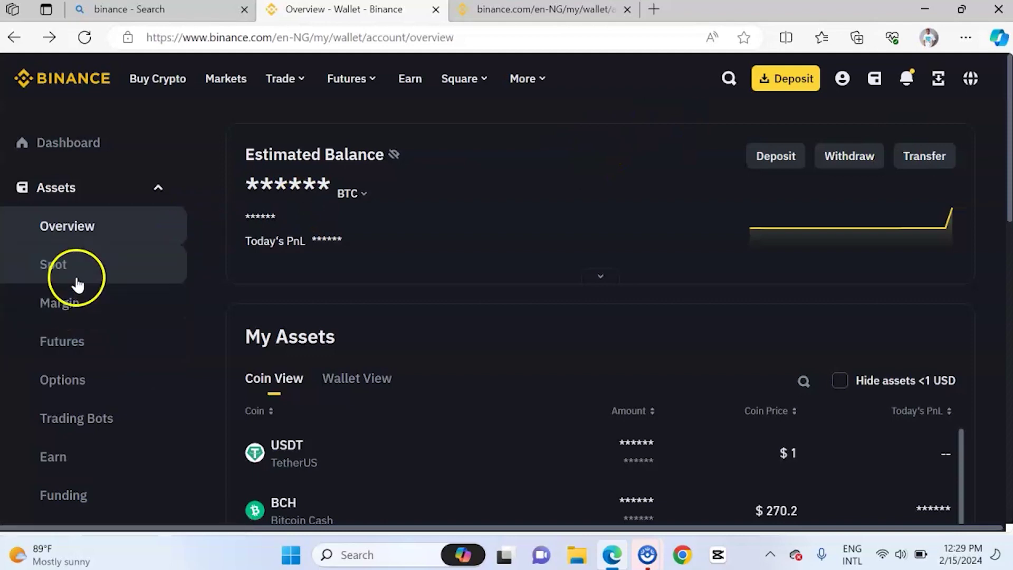
Start an internal transfer from the Fiat and Spot wallet and set the destination to USDⓈ-M Futures.
left_click(929, 158)
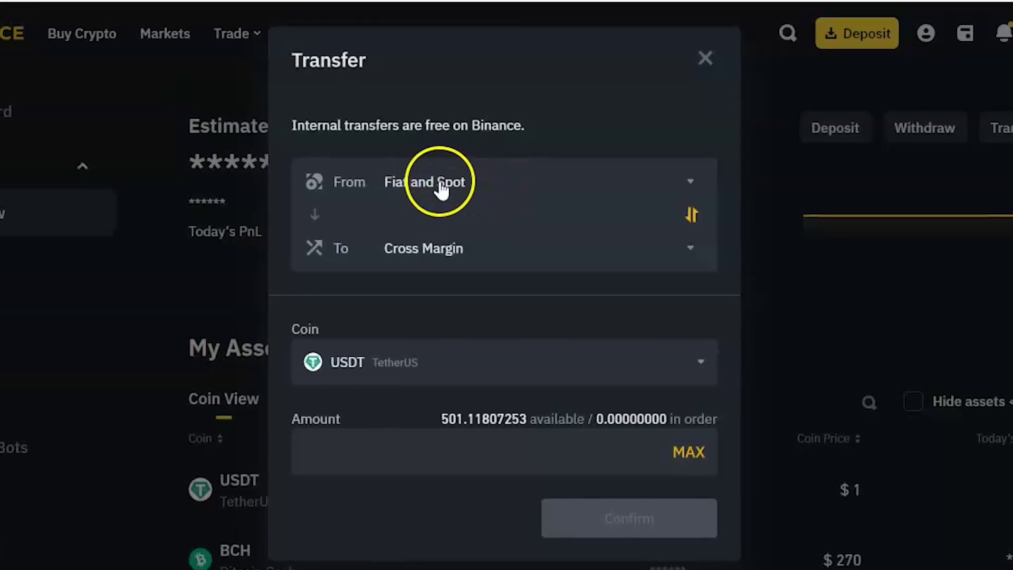
left_click(440, 183)
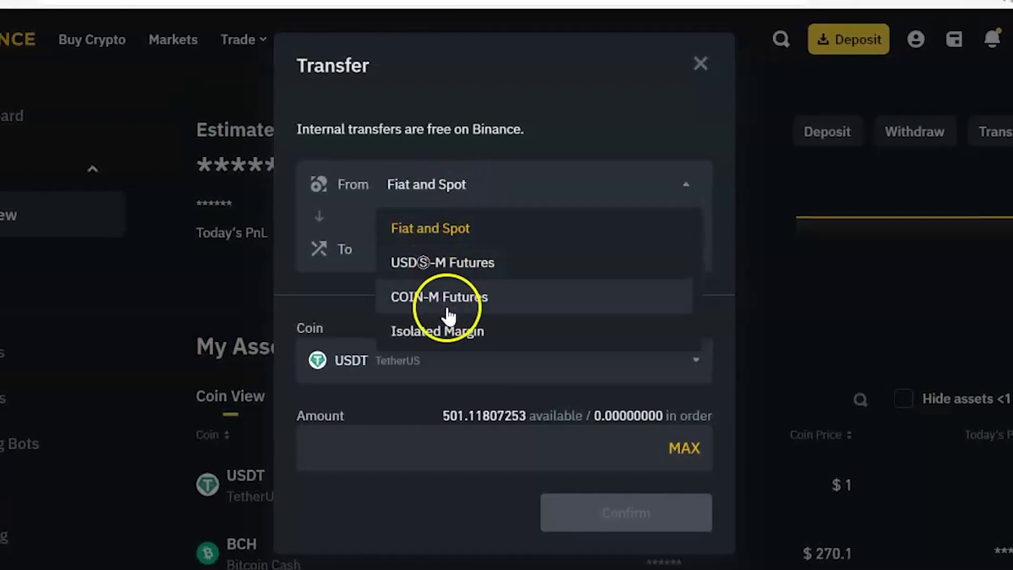
left_click(331, 293)
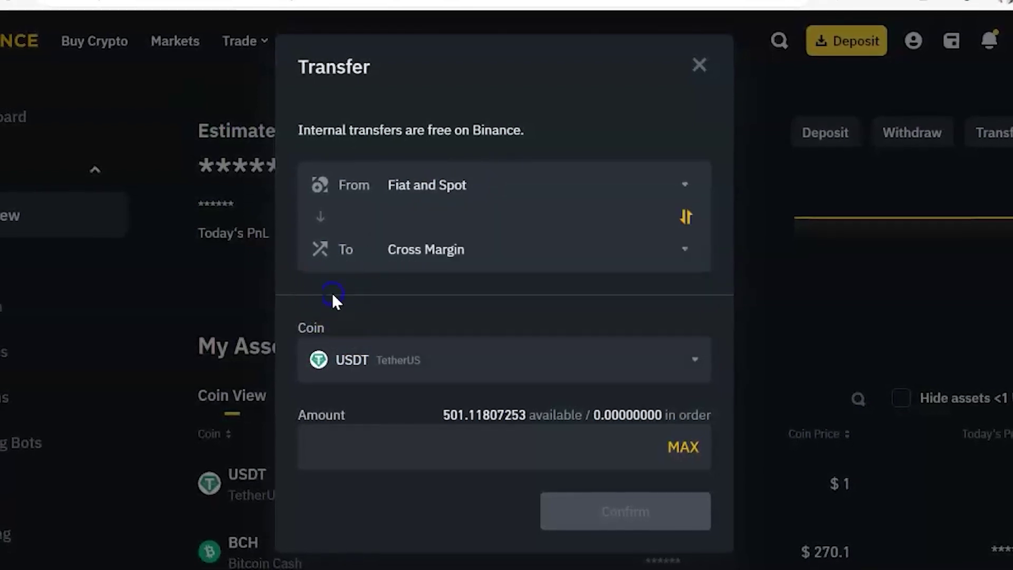
left_click(450, 243)
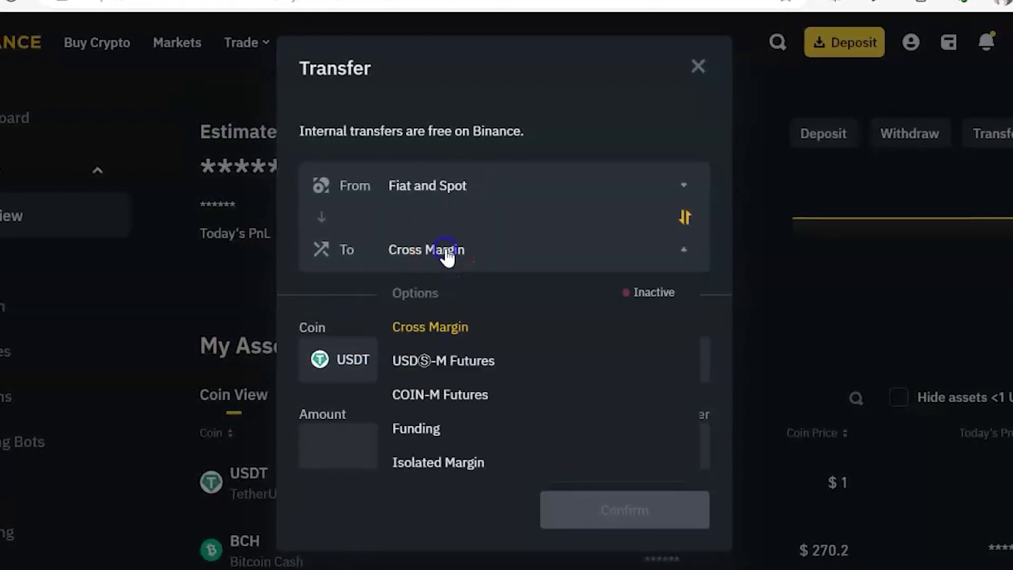
left_click(452, 365)
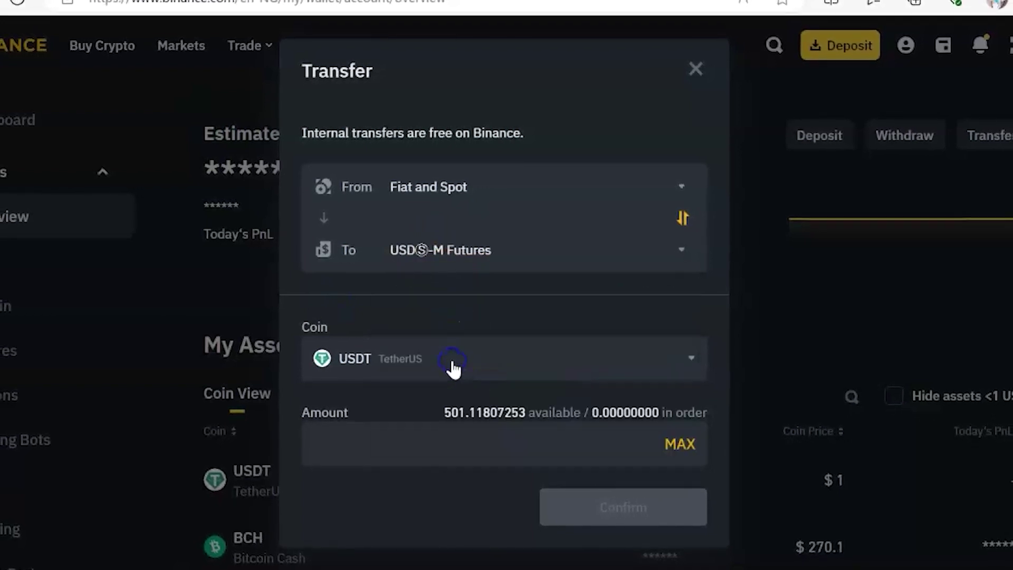
Choose USDT as the coin to transfer and enter an amount of 100.
left_click(438, 365)
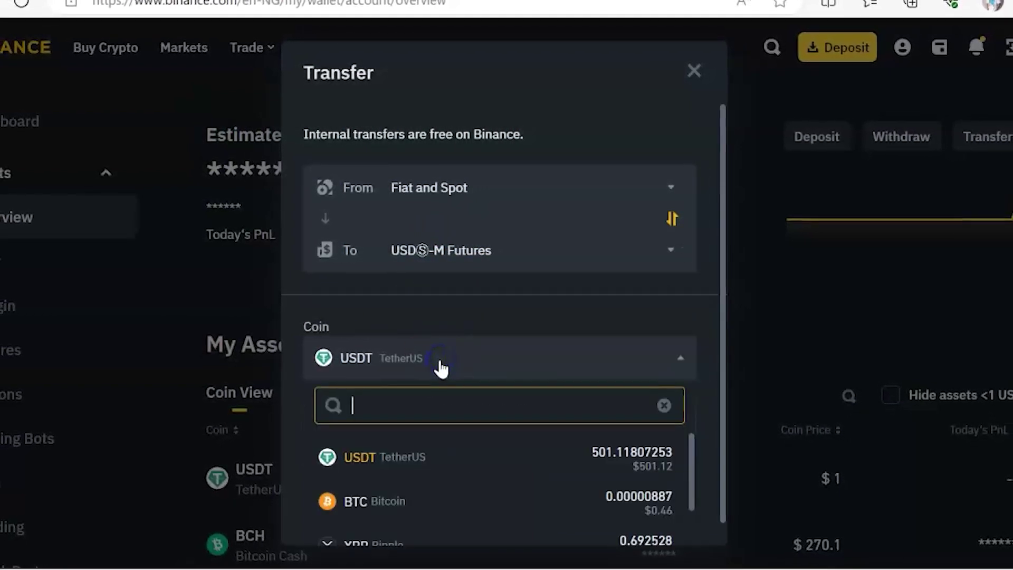
left_click(400, 452)
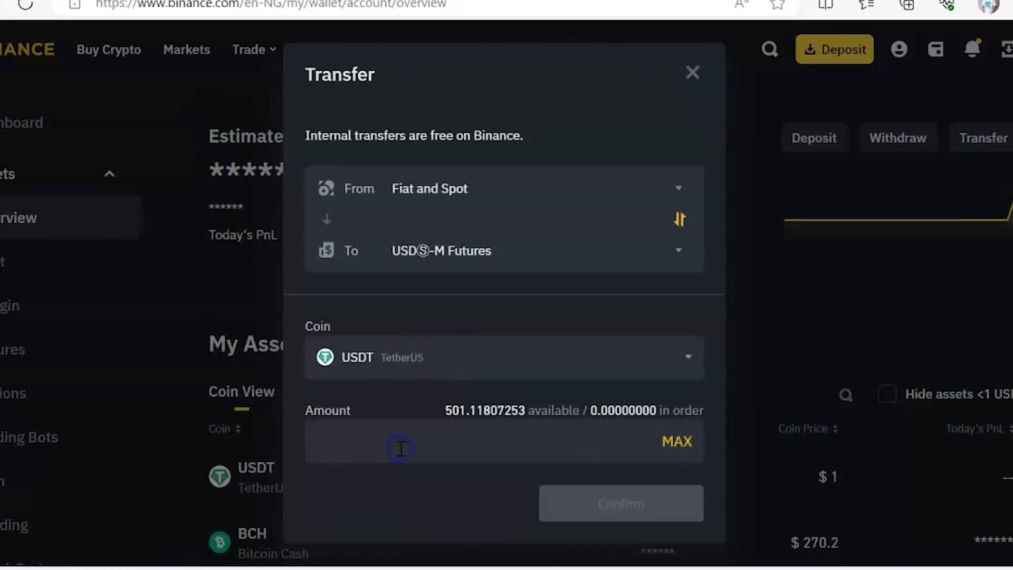
left_click(401, 447)
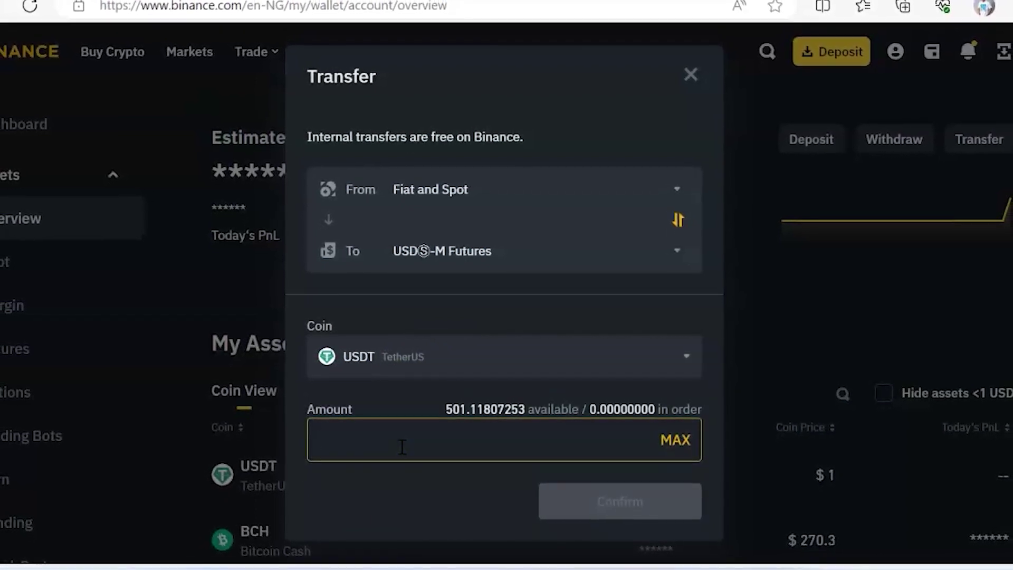
type("100")
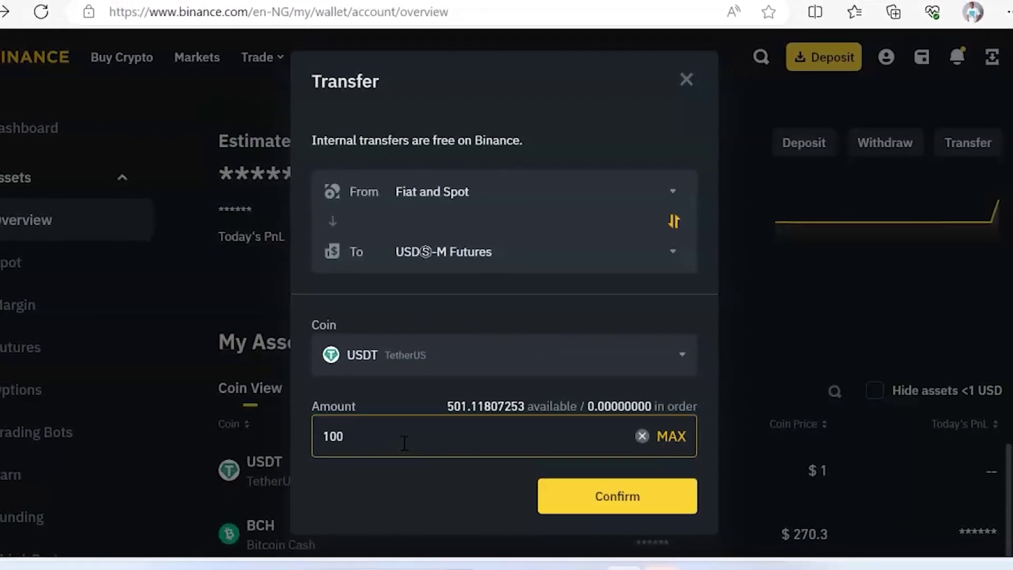
Confirm the 100 USDT transfer to USDⓈ-M Futures and open the Futures wallet.
left_click(593, 486)
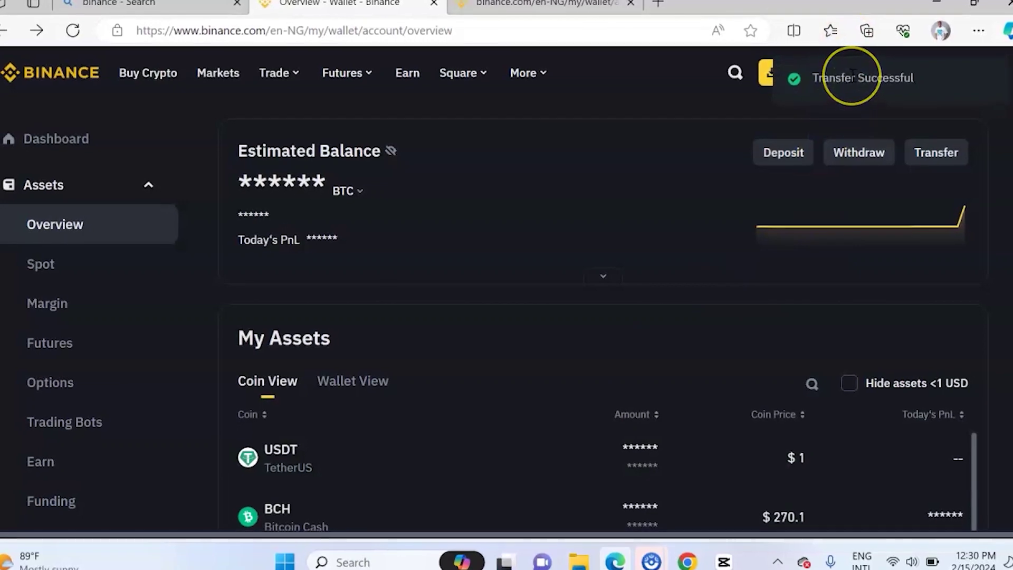
mouse_move(852, 83)
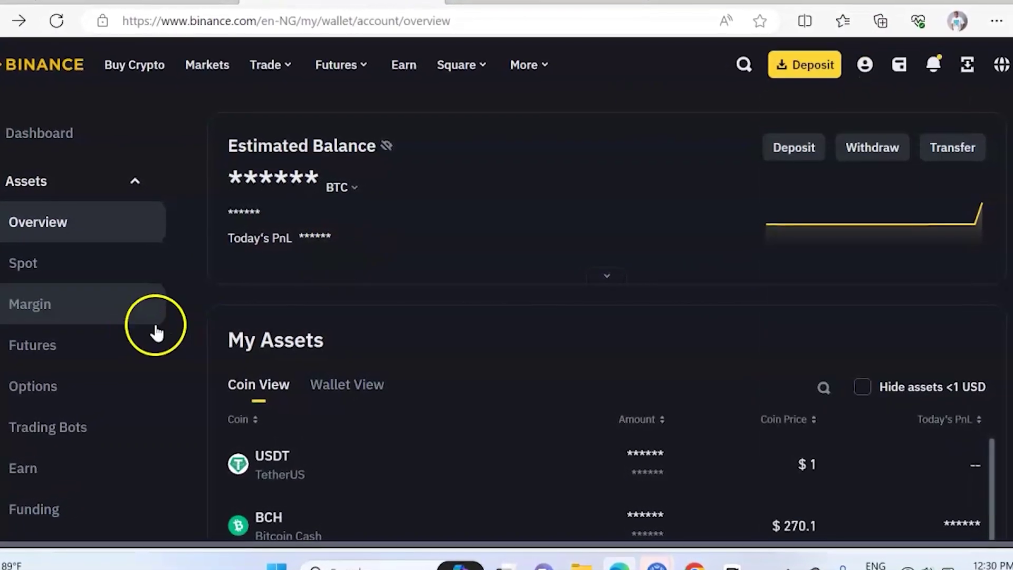
left_click(105, 340)
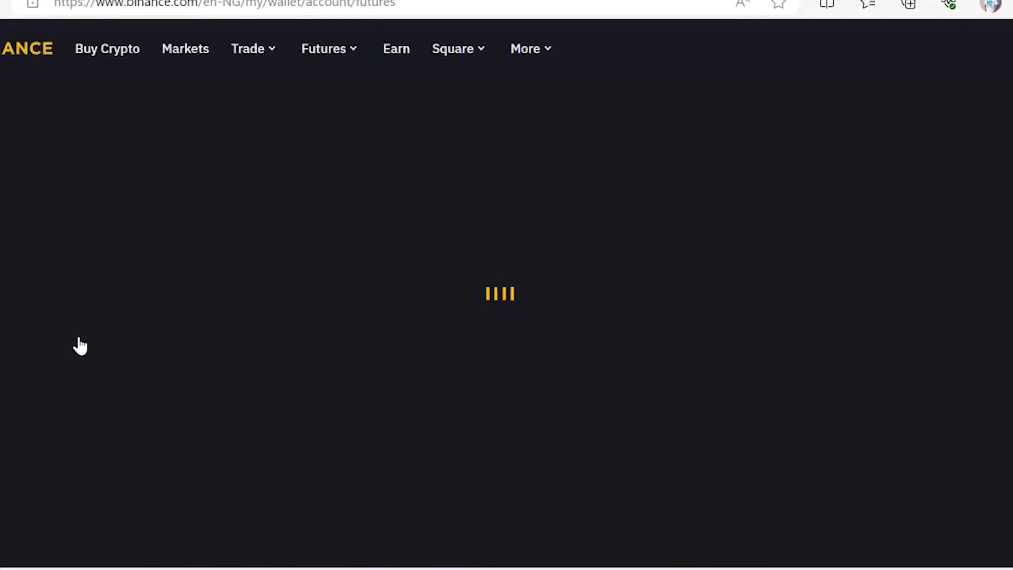
left_click(160, 193)
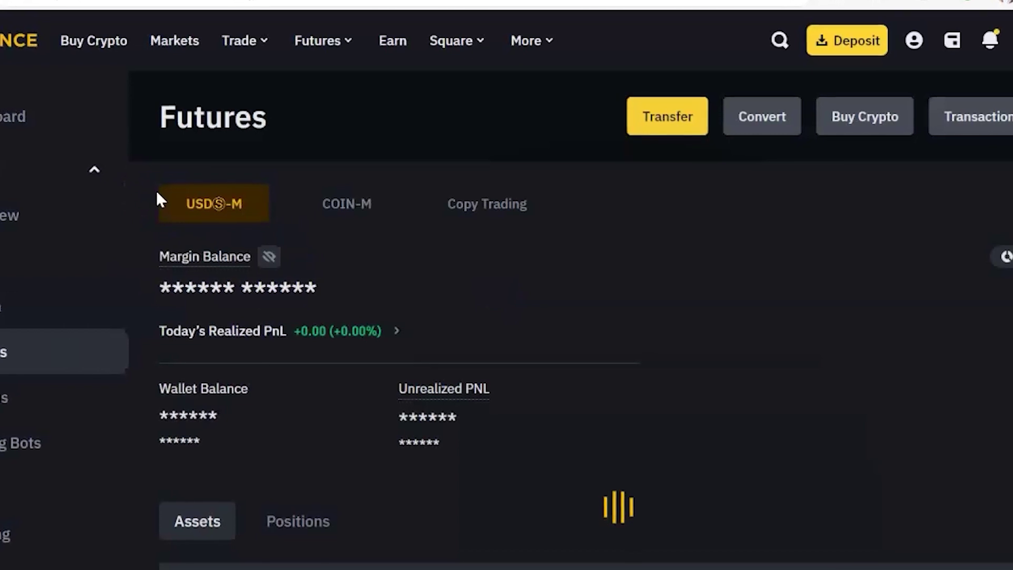
Start another internal transfer from the wallet overview, with USDⓈ-M Futures as the source and Fiat and Spot as the destination.
left_click(5, 195)
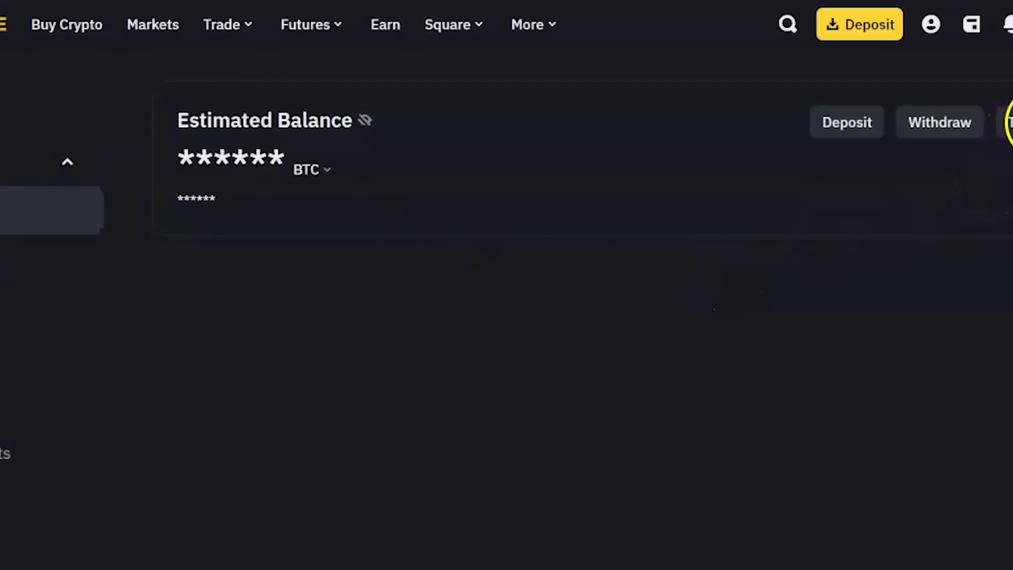
left_click(1010, 123)
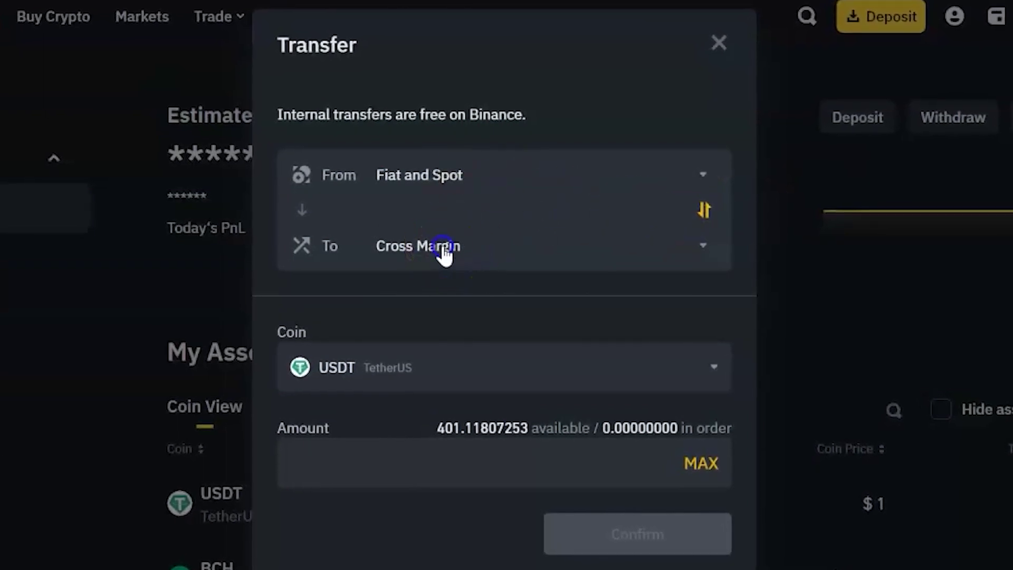
left_click(443, 248)
left_click(429, 179)
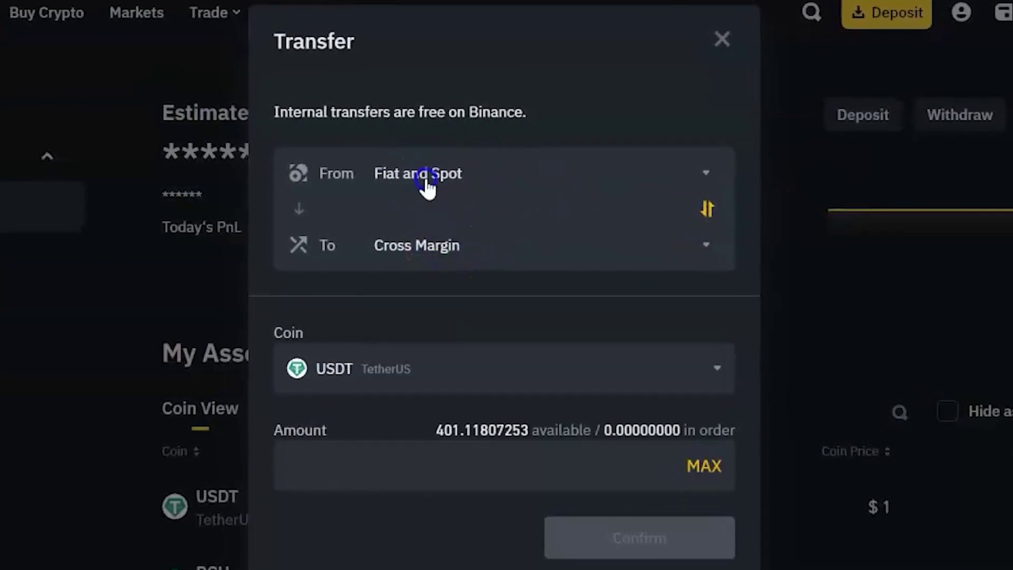
left_click(417, 179)
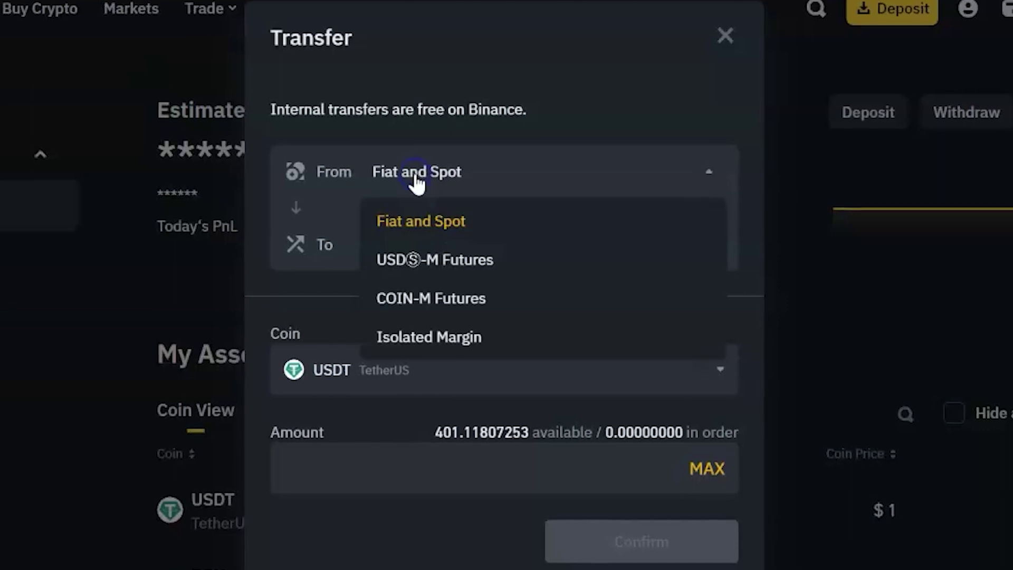
left_click(425, 270)
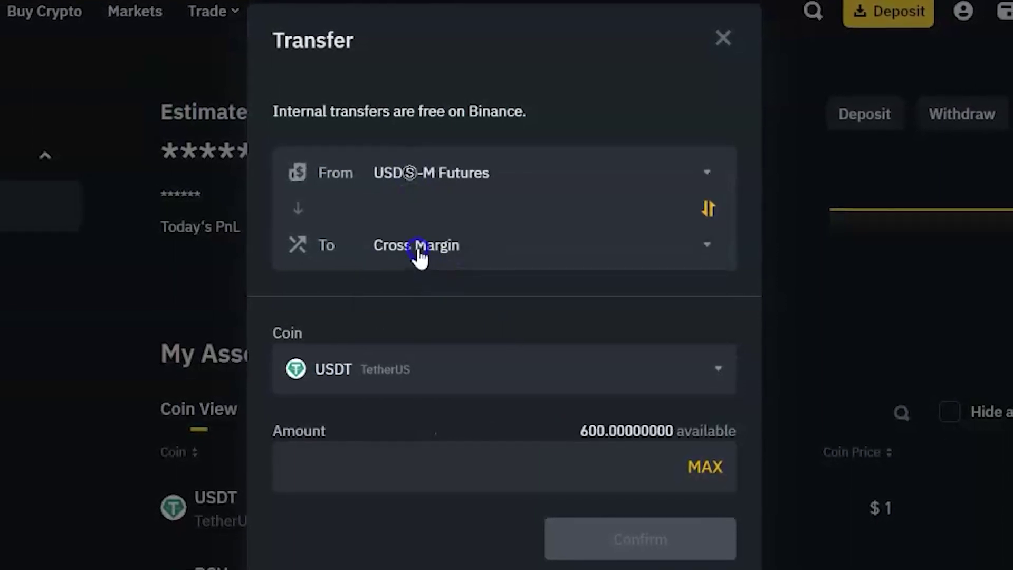
left_click(419, 253)
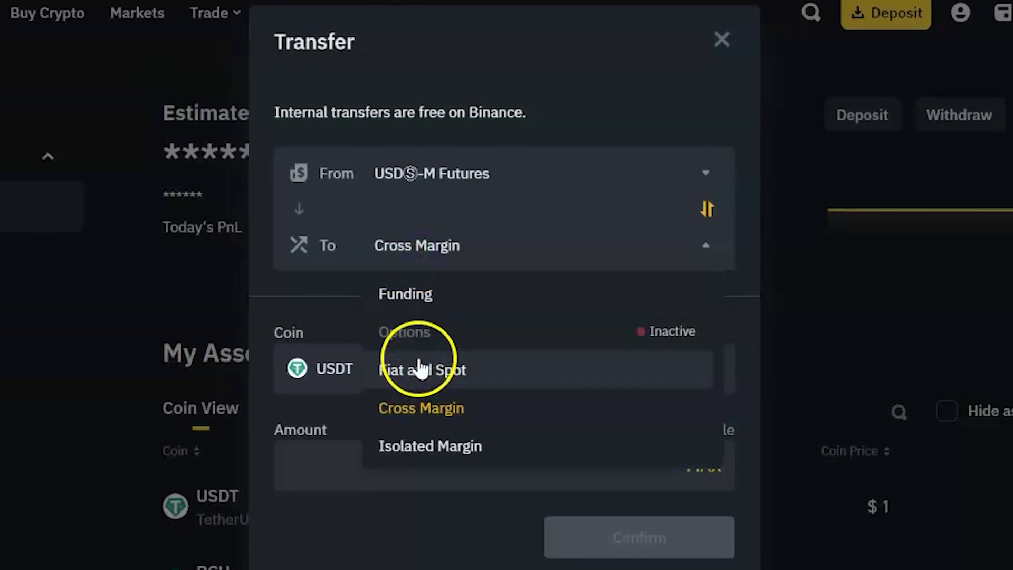
left_click(421, 368)
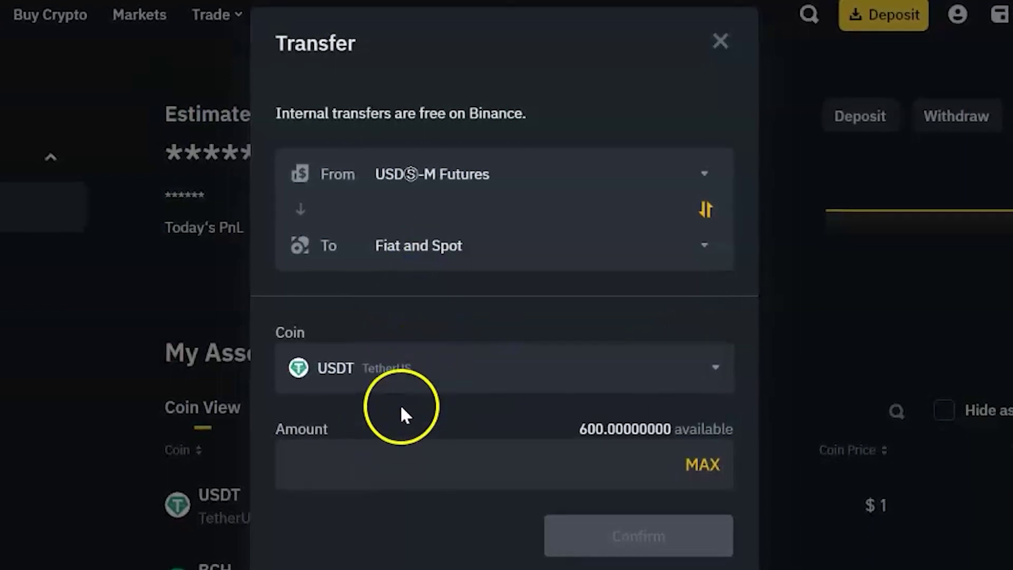
Set the USDT transfer amount to 300 and confirm the transfer.
left_click(413, 450)
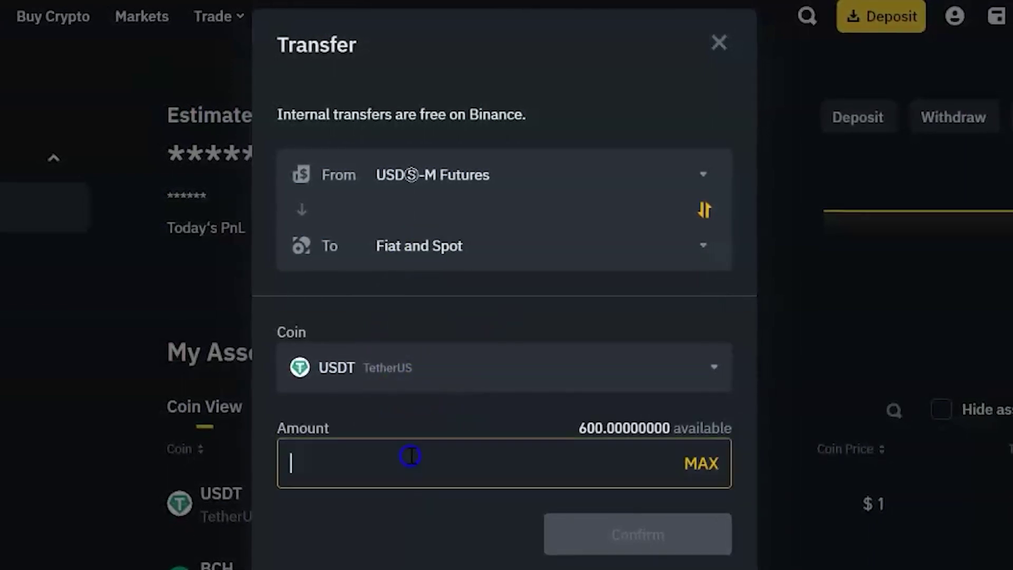
type("100")
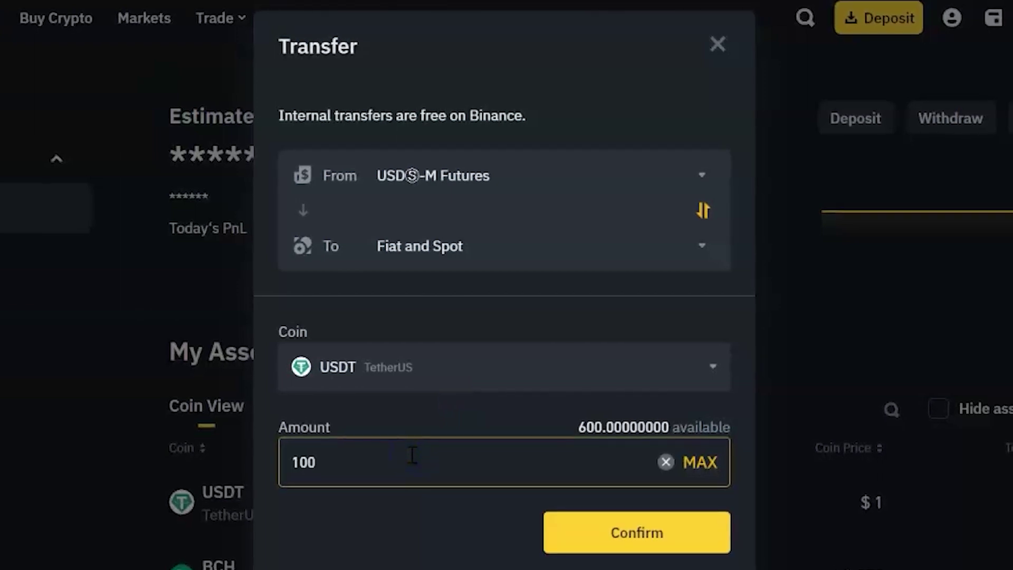
left_click(549, 536)
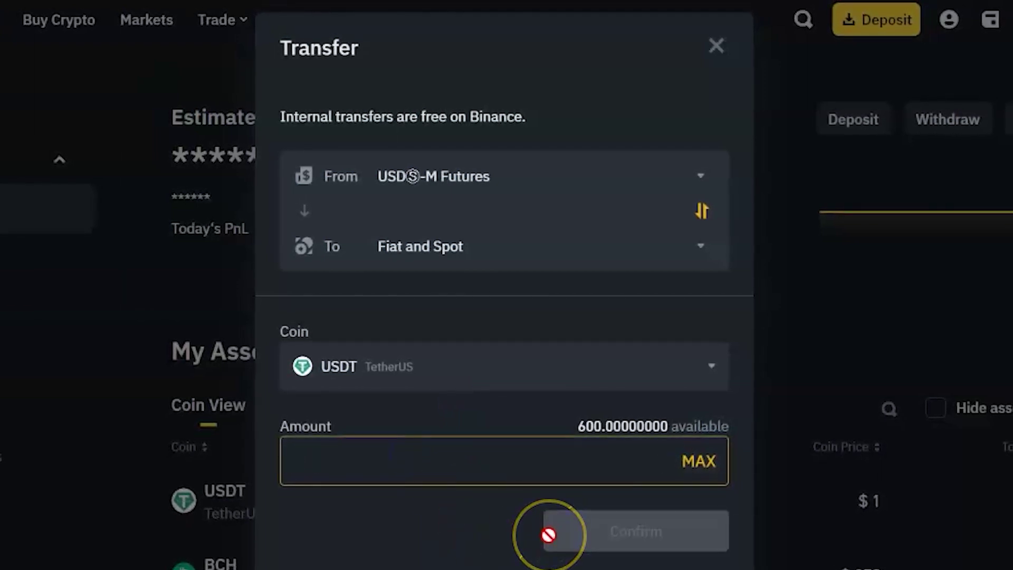
type("300")
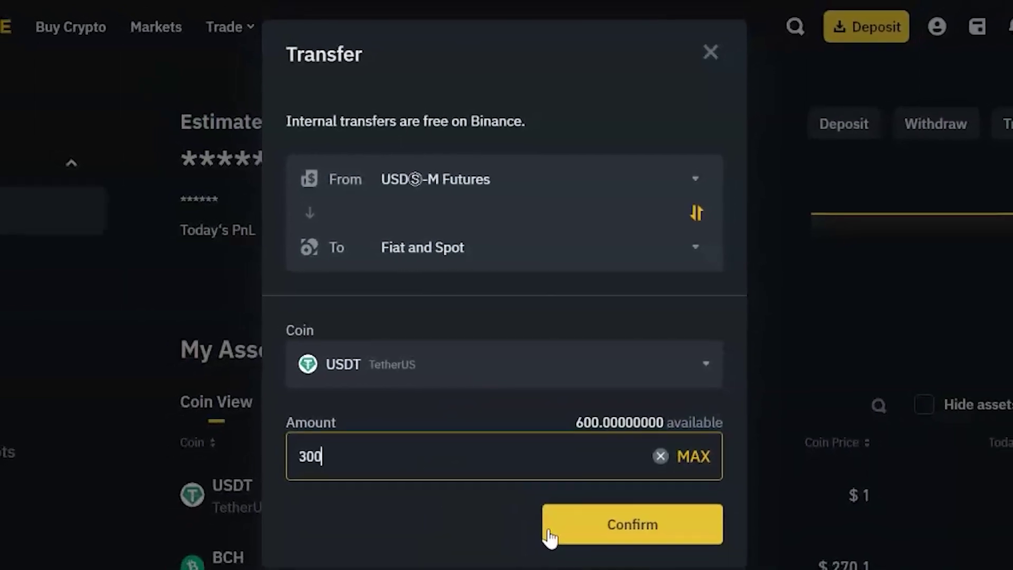
left_click(627, 524)
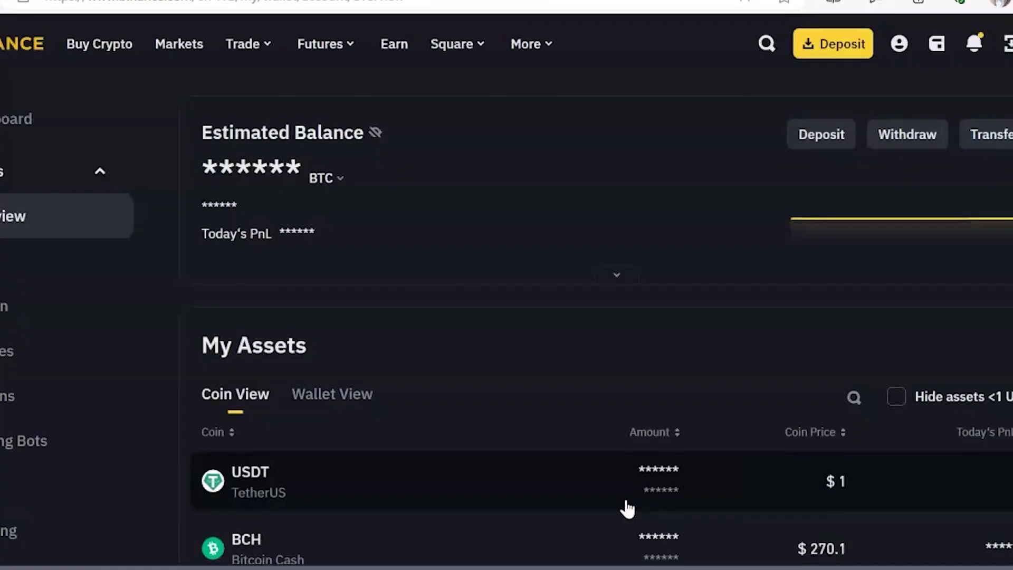
Expand the USDT entry in My Assets and toggle the estimated balance's visibility, leaving it hidden.
left_click(621, 497)
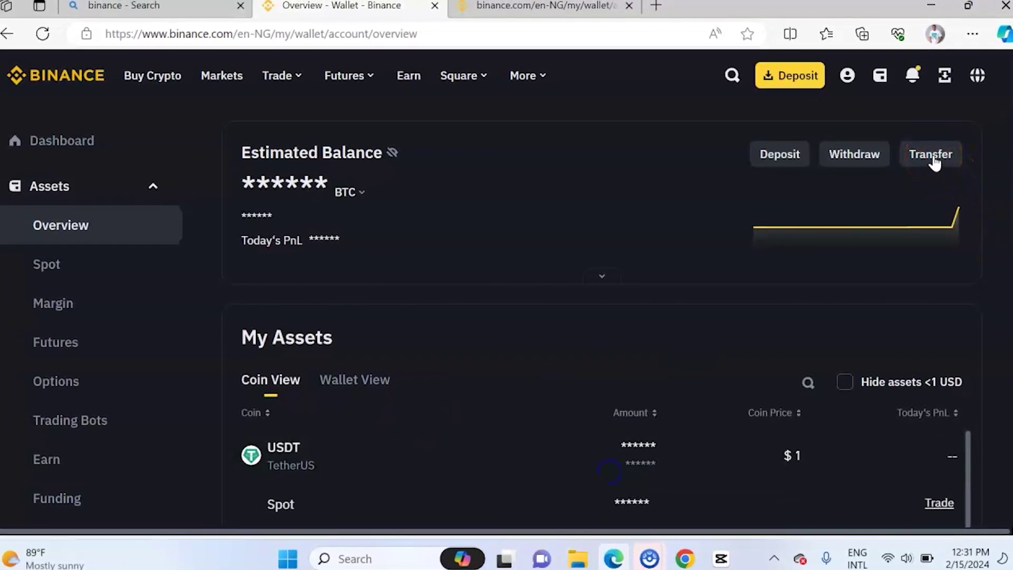
left_click(392, 153)
left_click(392, 153)
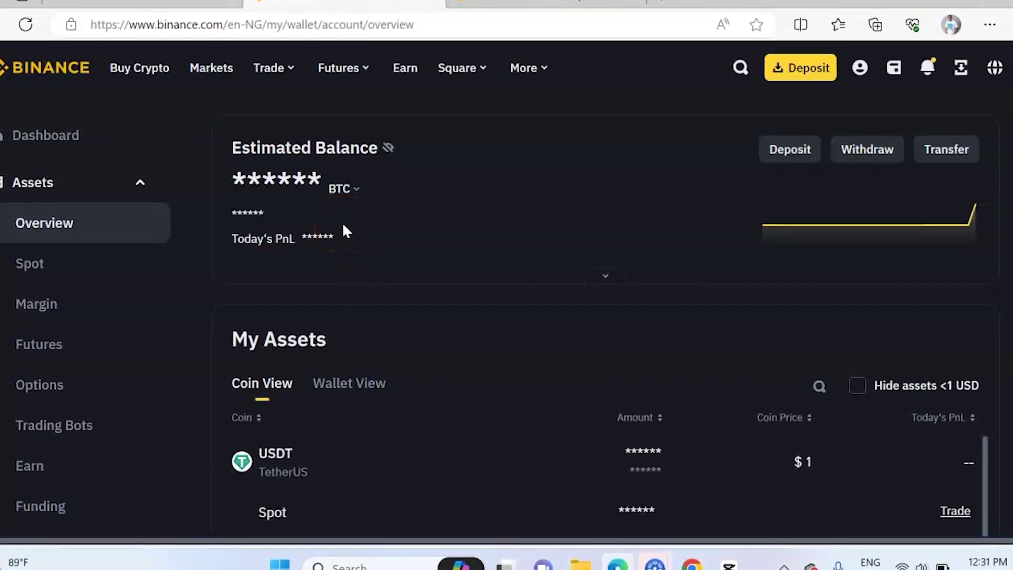
left_click(152, 48)
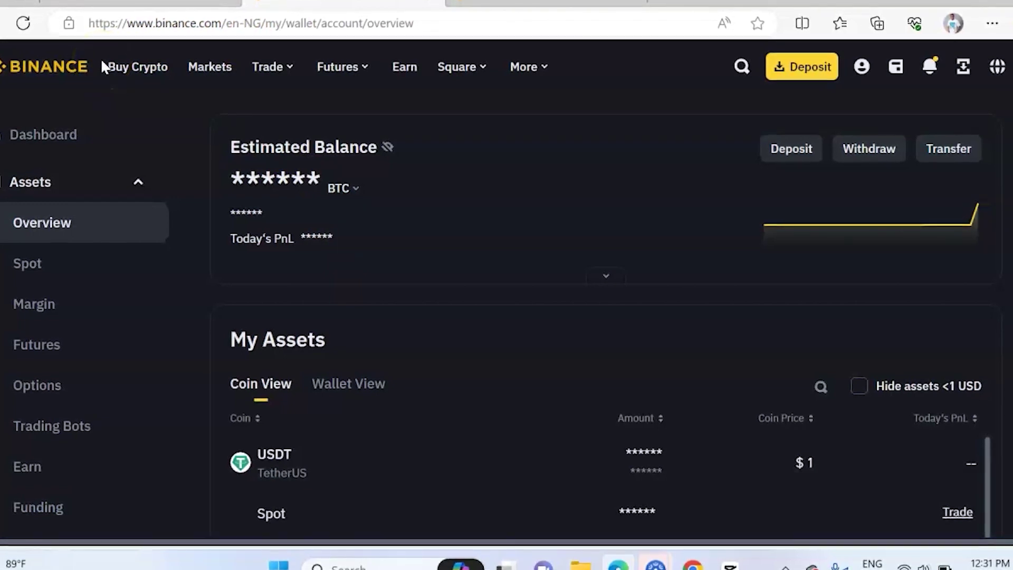
Open the Markets Overview and examine the prices, 24h changes, volumes and market caps of all listed cryptos.
left_click(146, 70)
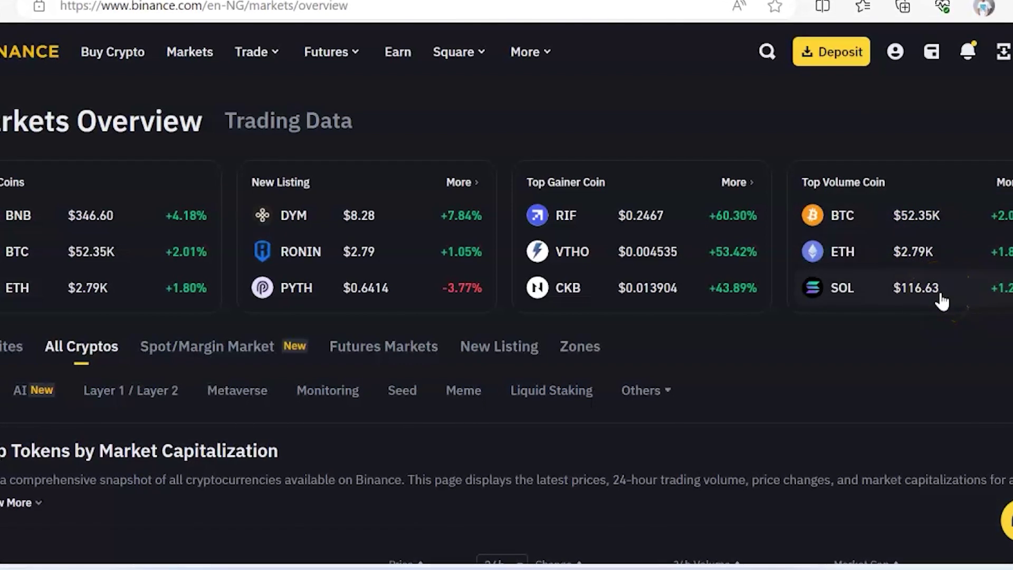
scroll(942, 301, "down", 5)
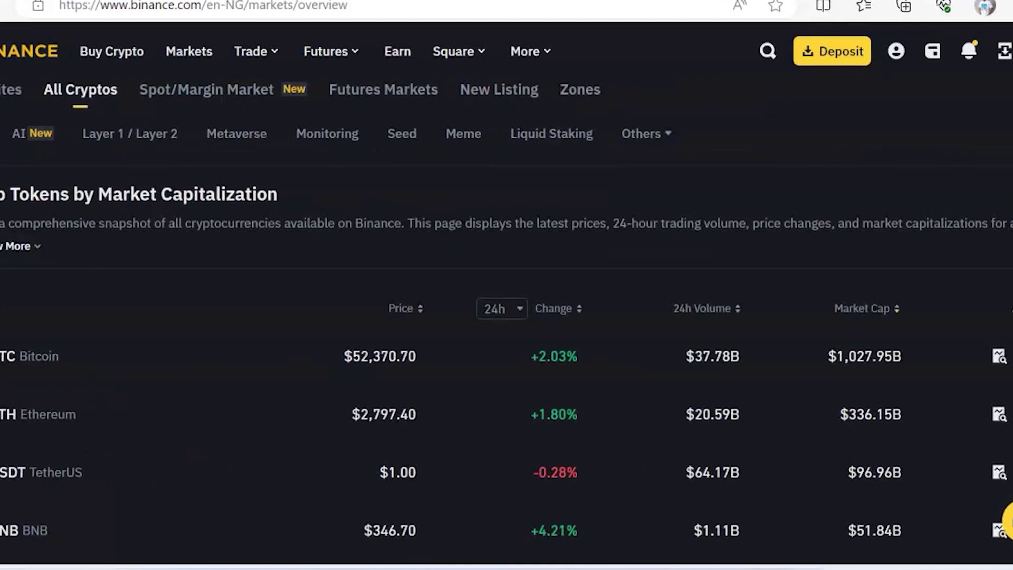
scroll(942, 301, "down", 3)
scroll(941, 300, "down", 1)
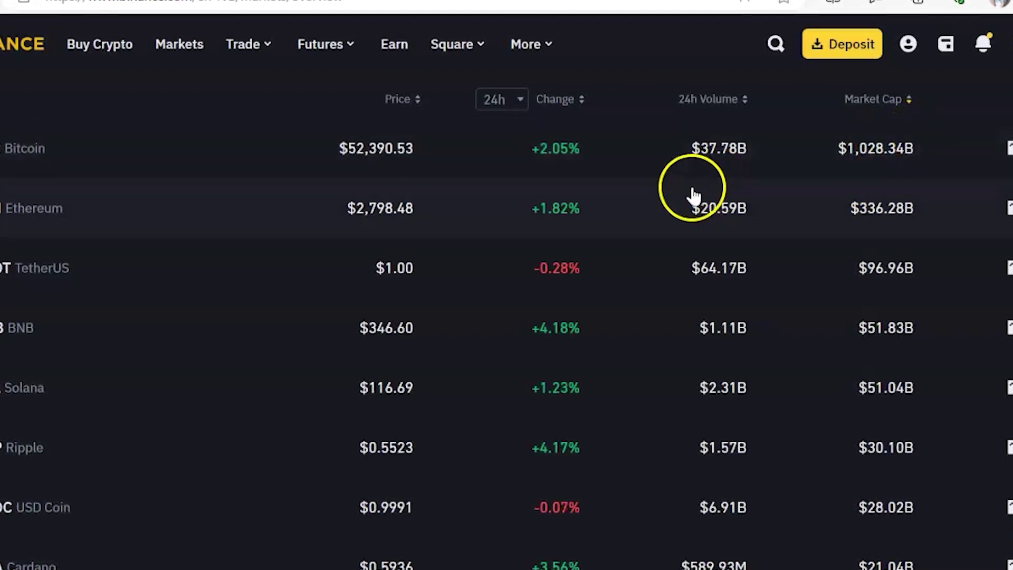
scroll(272, 264, "down", 14)
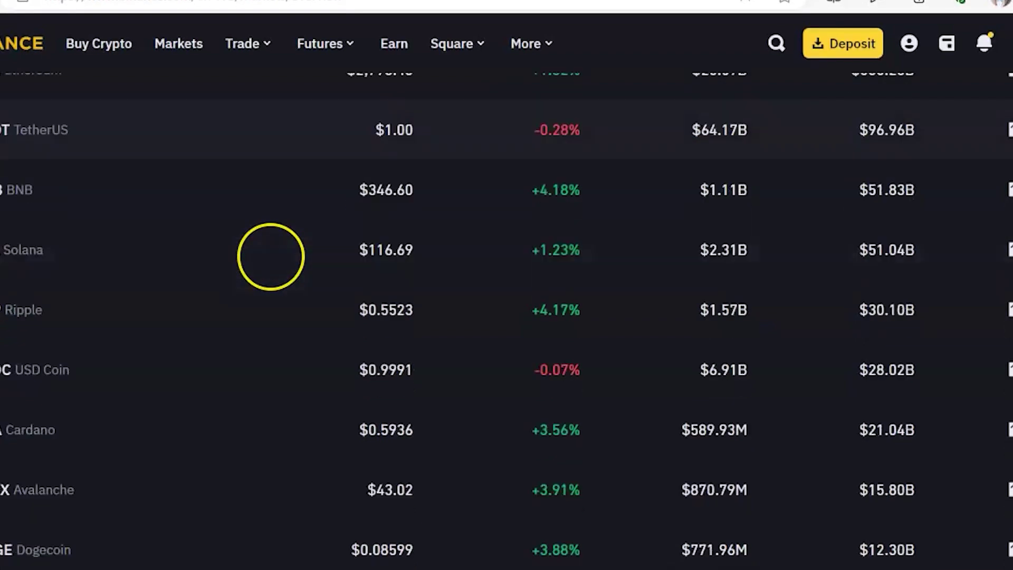
scroll(506, 317, "down", 14)
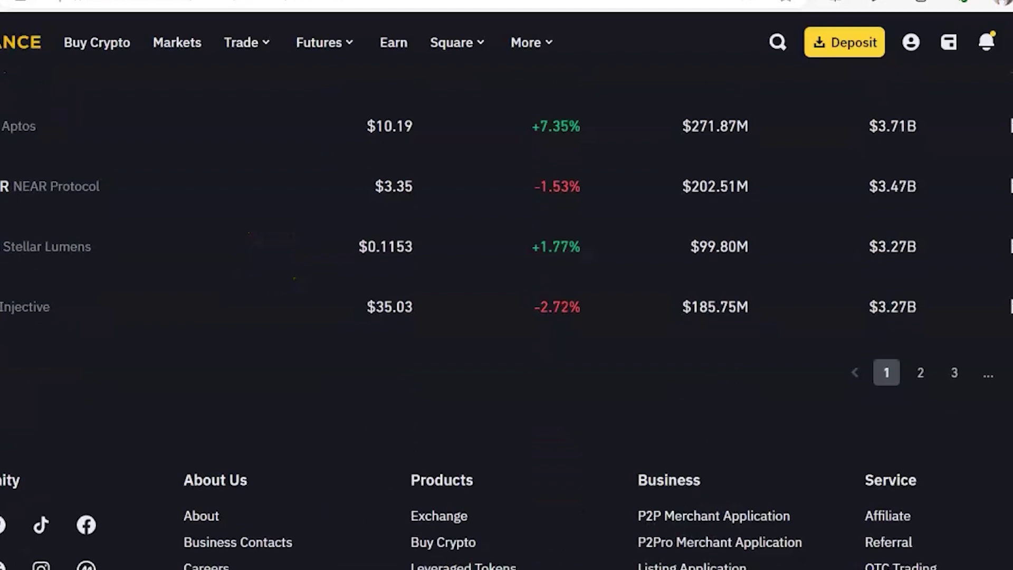
scroll(300, 282, "up", 20)
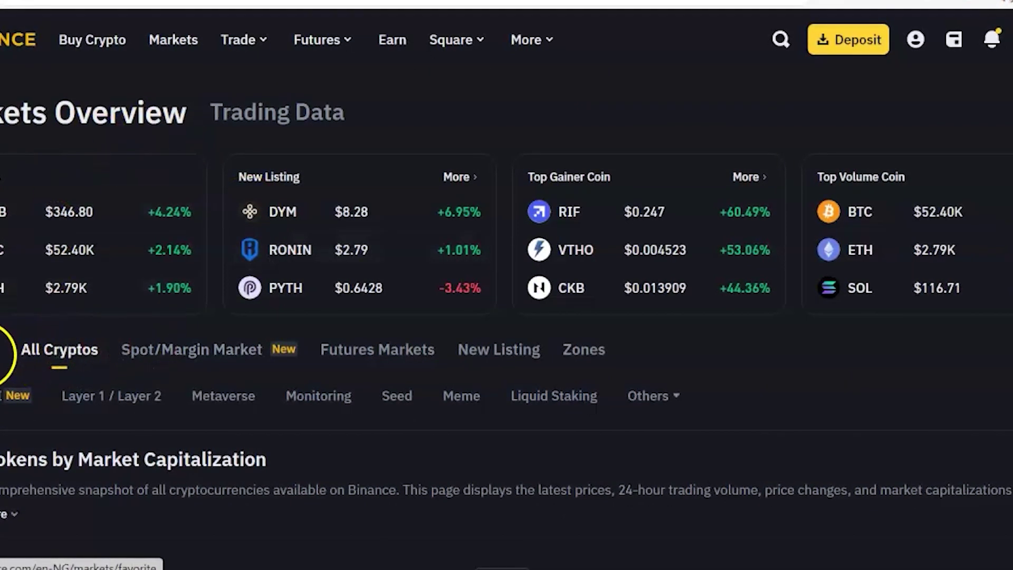
Look through the favorites list and the Futures Markets perpetual contracts, examining their prices, 24h changes and volumes.
left_click(1, 349)
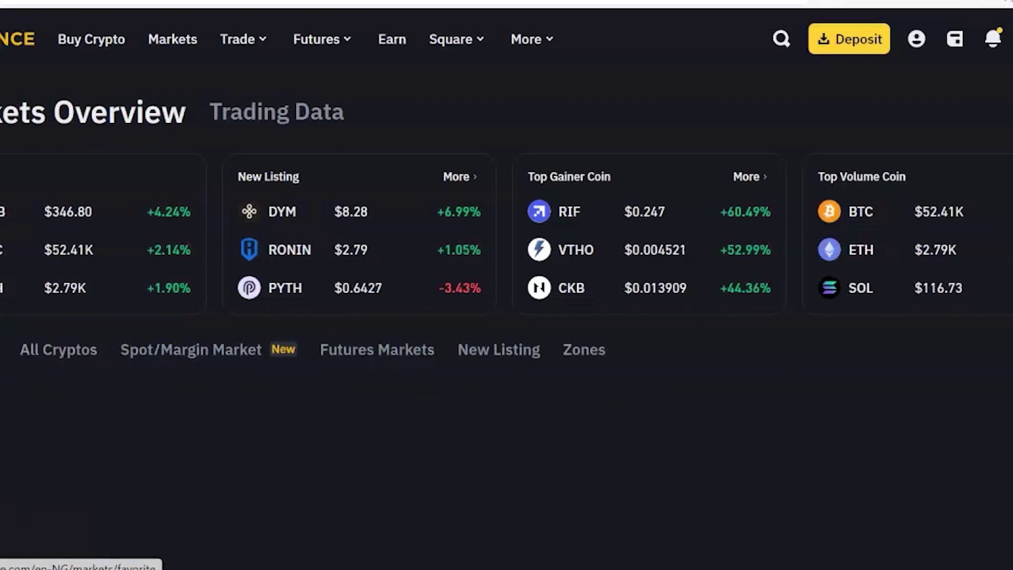
left_click(157, 338)
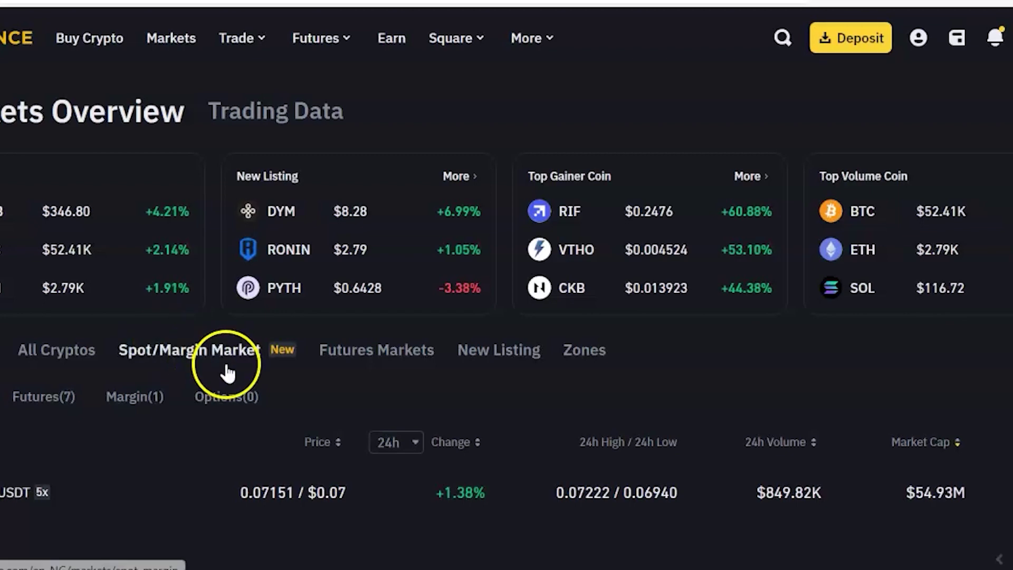
left_click(379, 356)
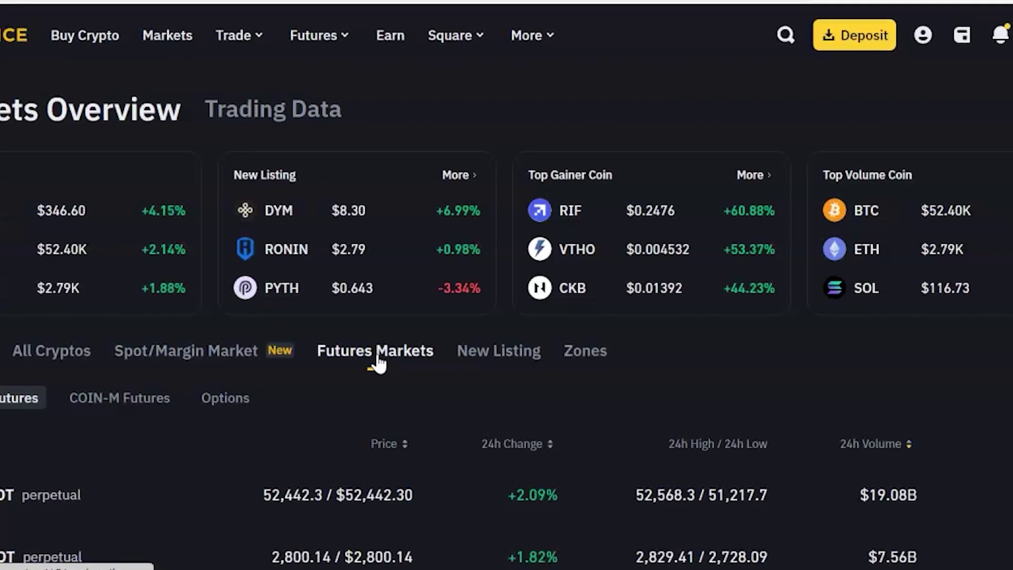
scroll(377, 363, "down", 4)
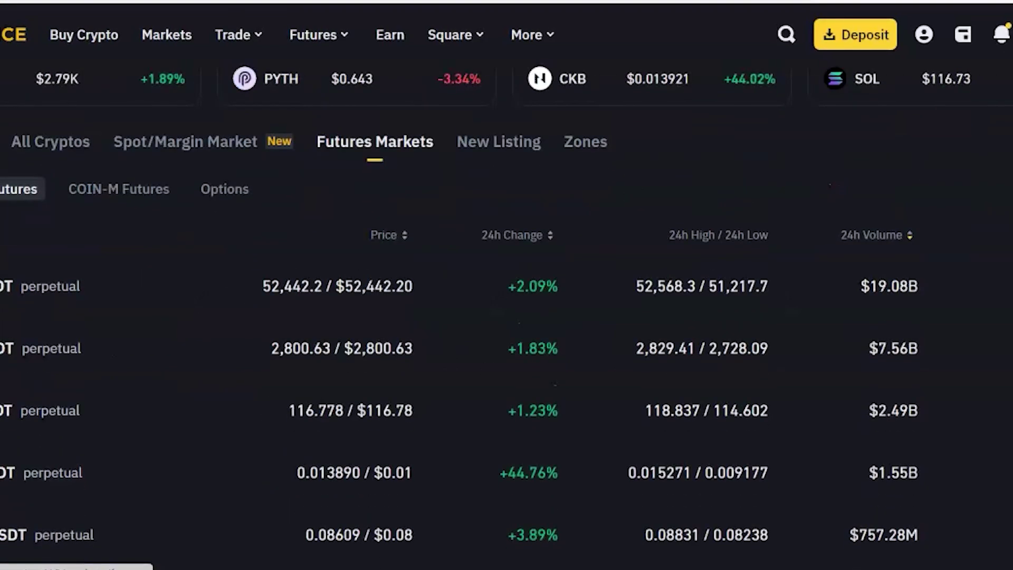
scroll(378, 363, "down", 19)
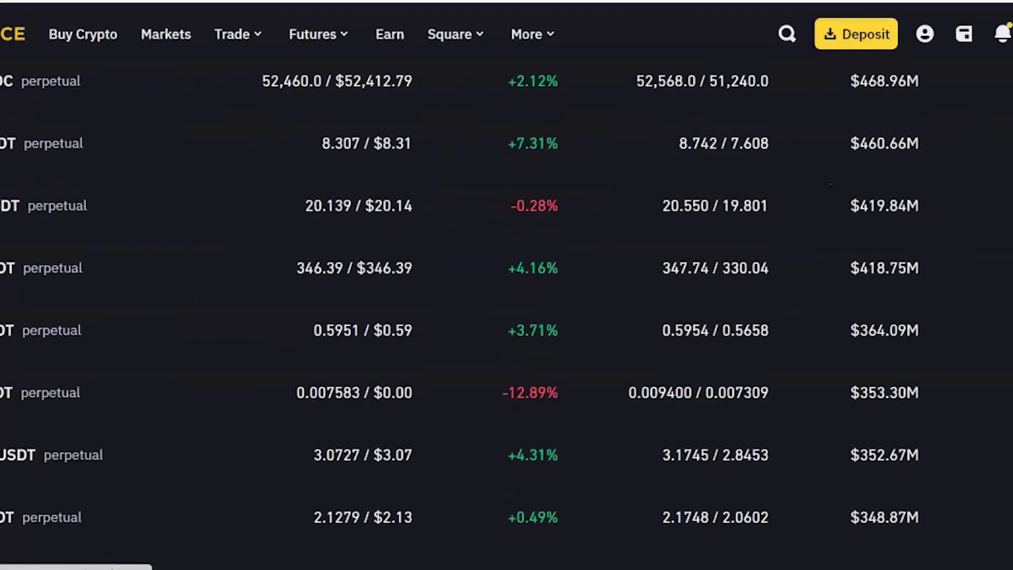
scroll(460, 311, "down", 5)
scroll(357, 169, "up", 20)
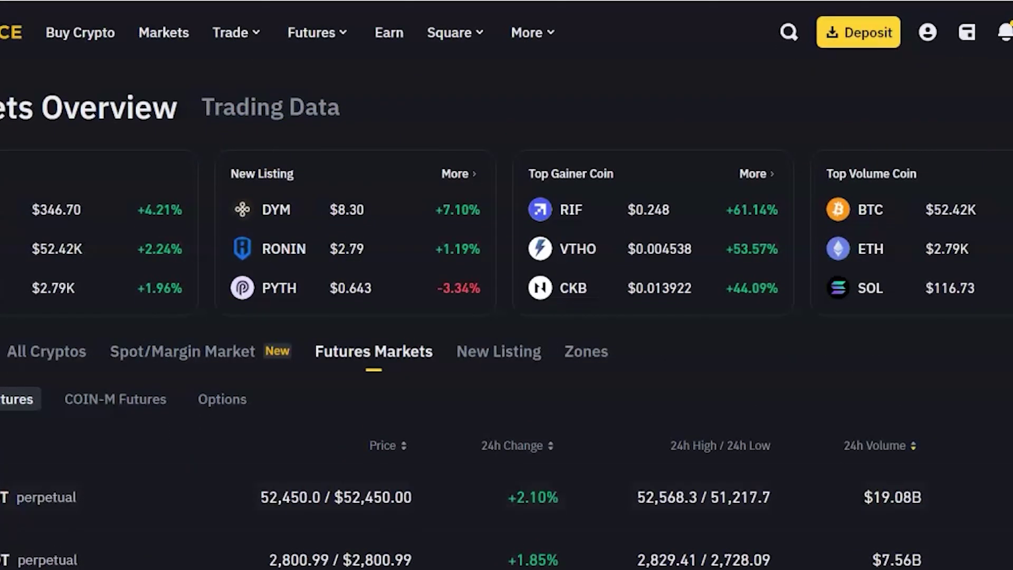
Open the Spot trading page for BTC/USDT and dismiss the welcome video and the coin pair guide.
mouse_move(303, 46)
mouse_move(246, 40)
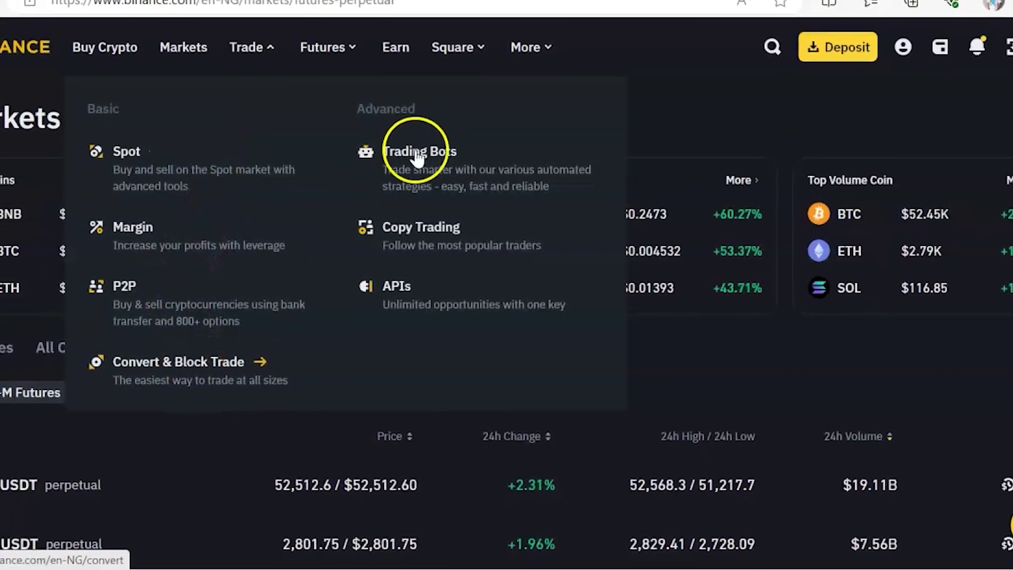
left_click(230, 189)
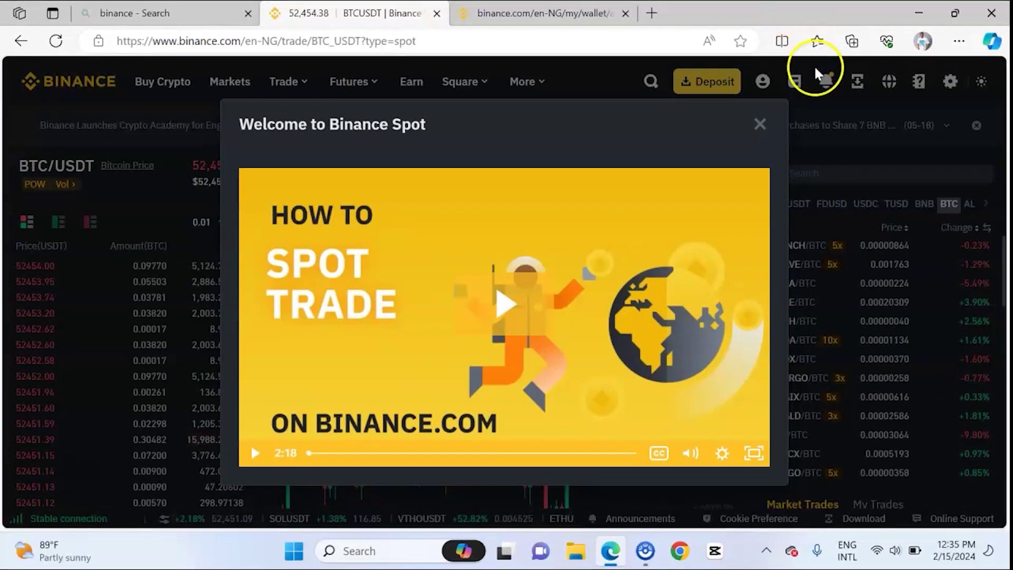
left_click(760, 125)
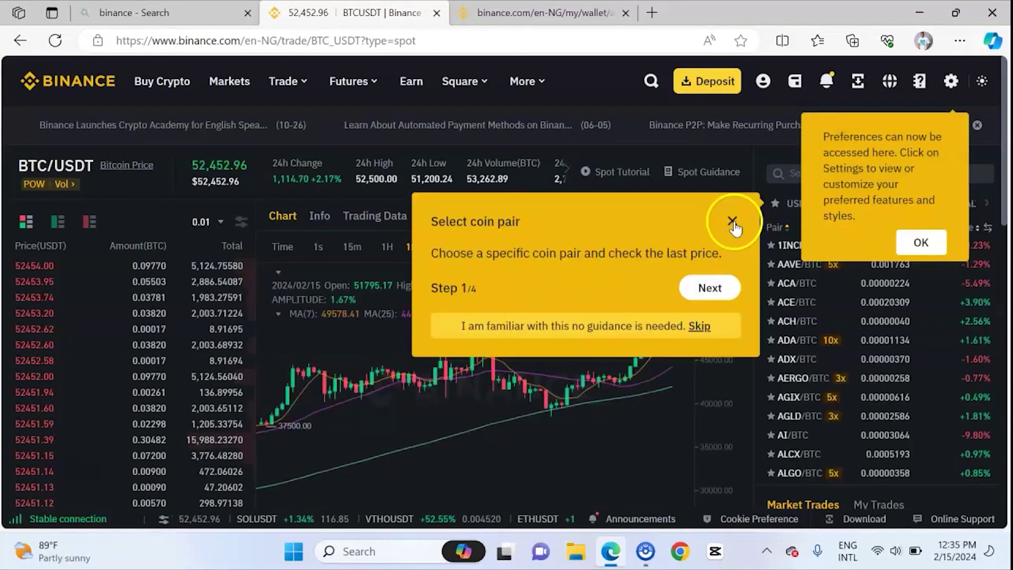
left_click(733, 222)
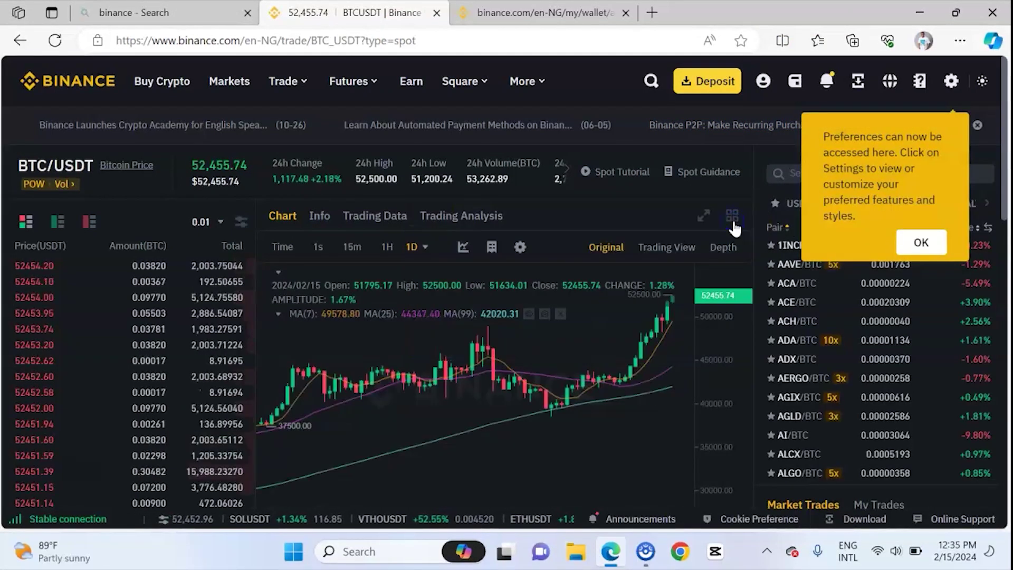
Dismiss the preferences tip and search the trading pair list for btc and bch.
left_click(918, 242)
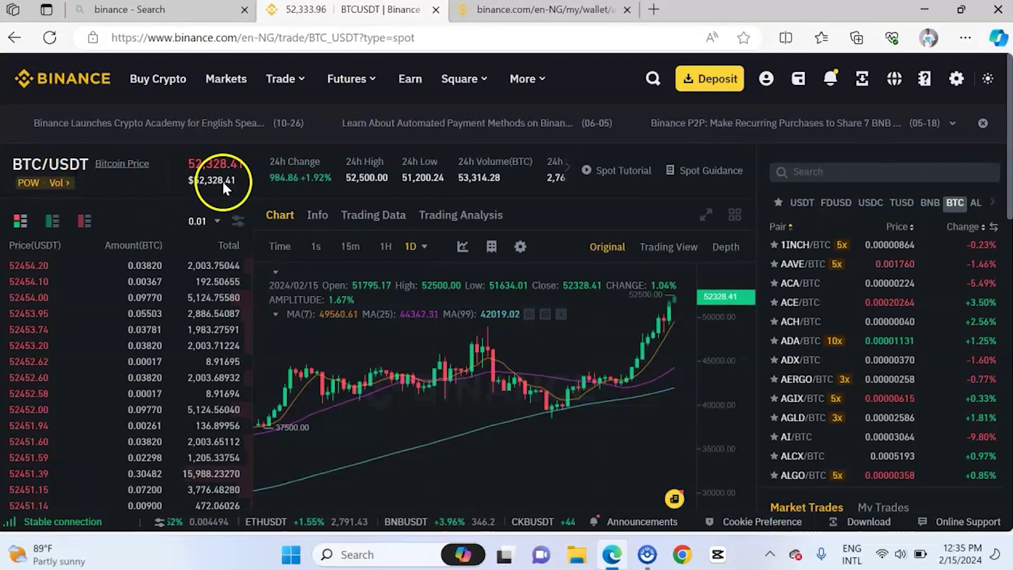
left_click(864, 172)
type("btc")
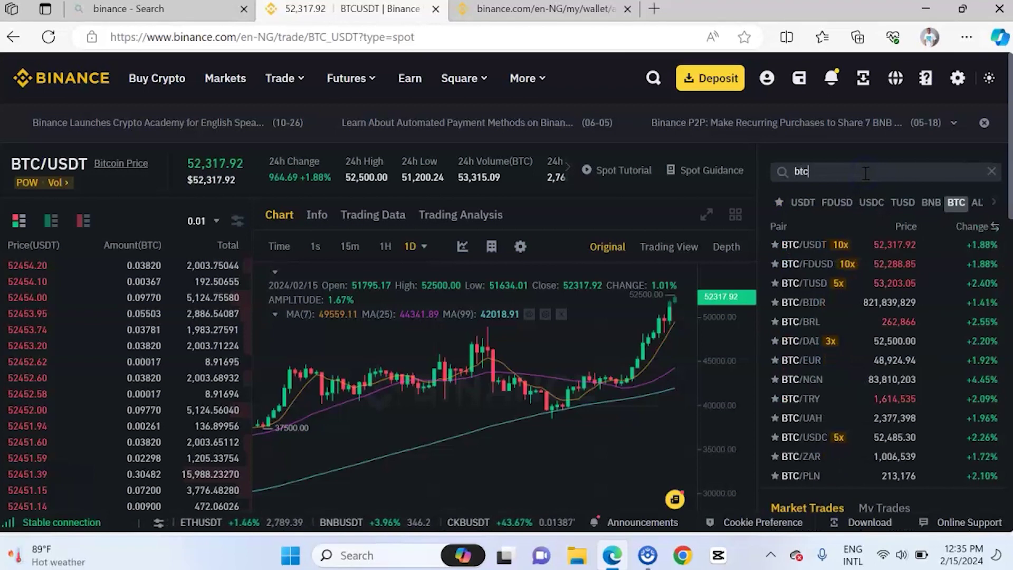
key("BackSpace")
key("BackSpace")
key("BackSpace")
type("bch")
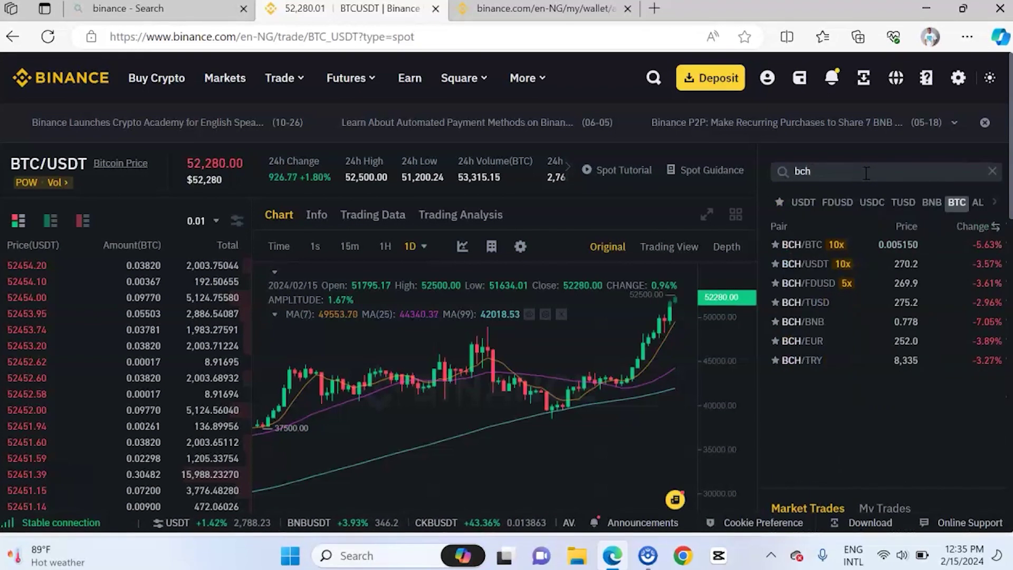
Search the pair list for eth and open the ETH/USDT pair to view its chart.
key("BackSpace")
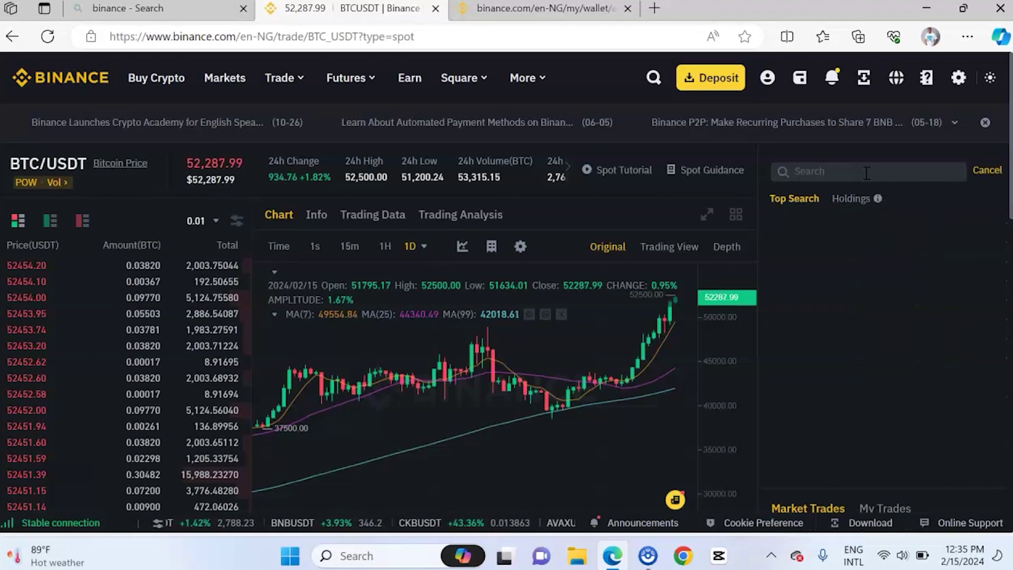
type("eth")
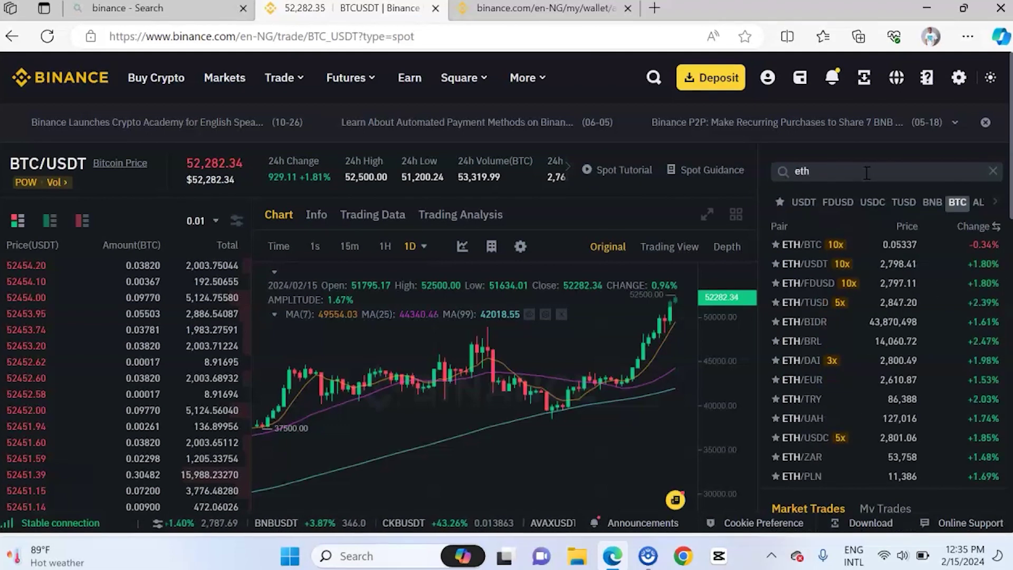
left_click(810, 266)
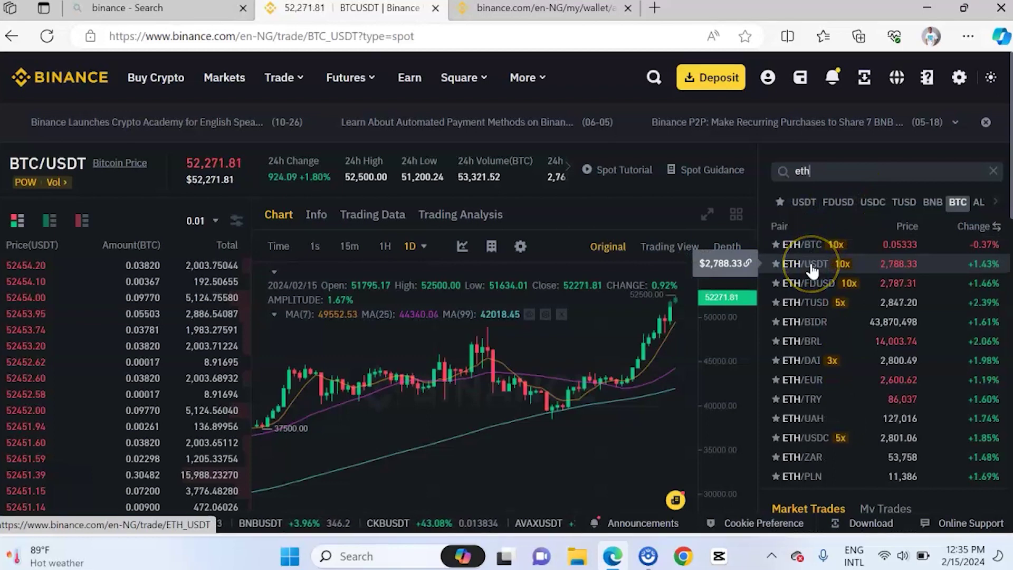
left_click(811, 266)
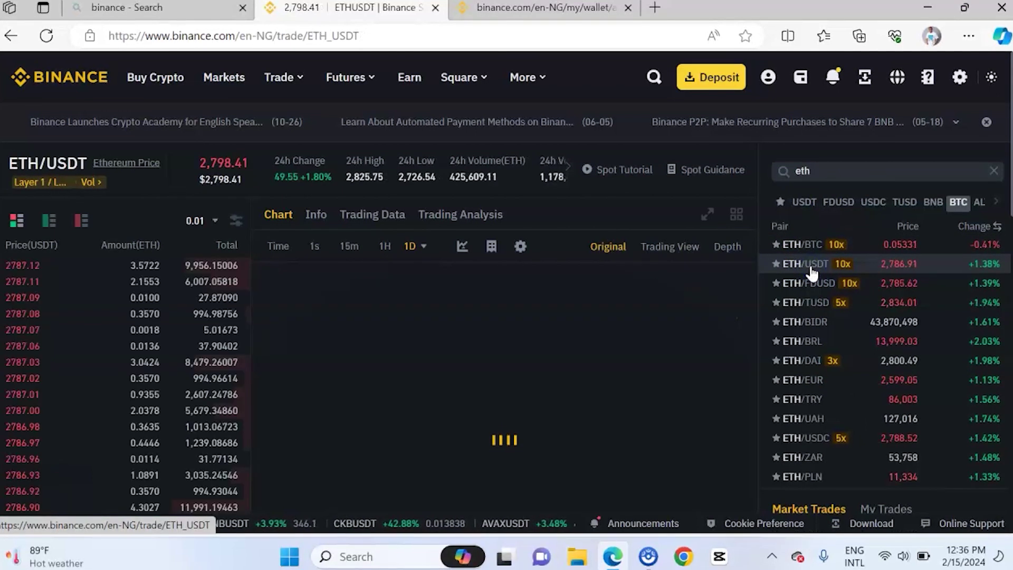
left_click(520, 418)
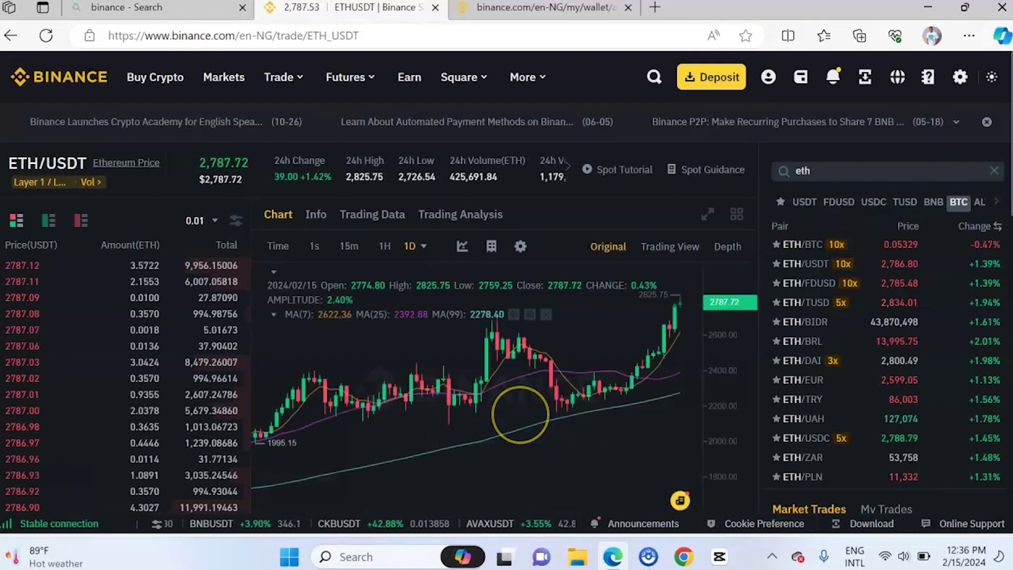
left_click(696, 194)
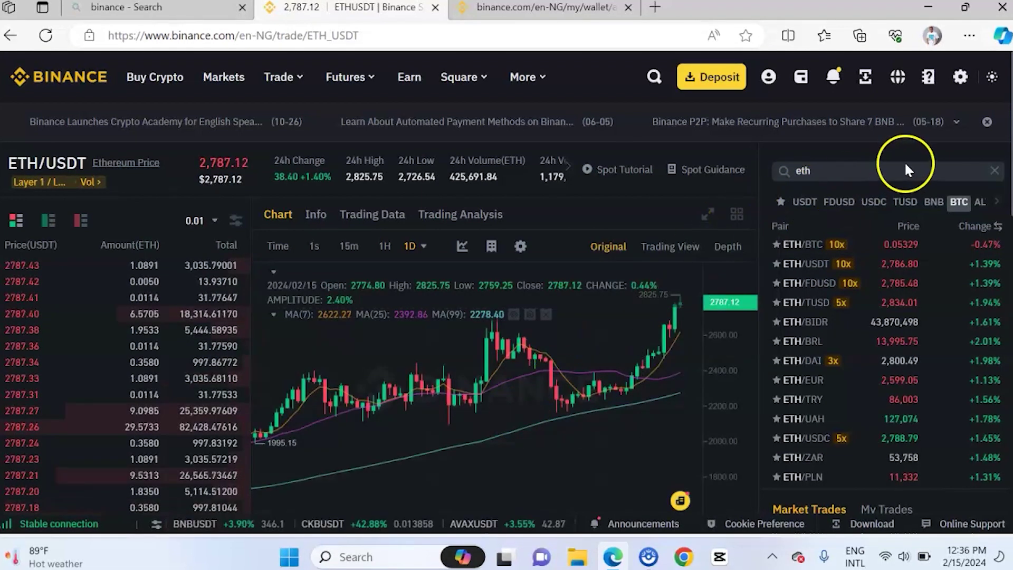
Replace the pair search with mana and open the MANA/USDT pair.
left_click(889, 166)
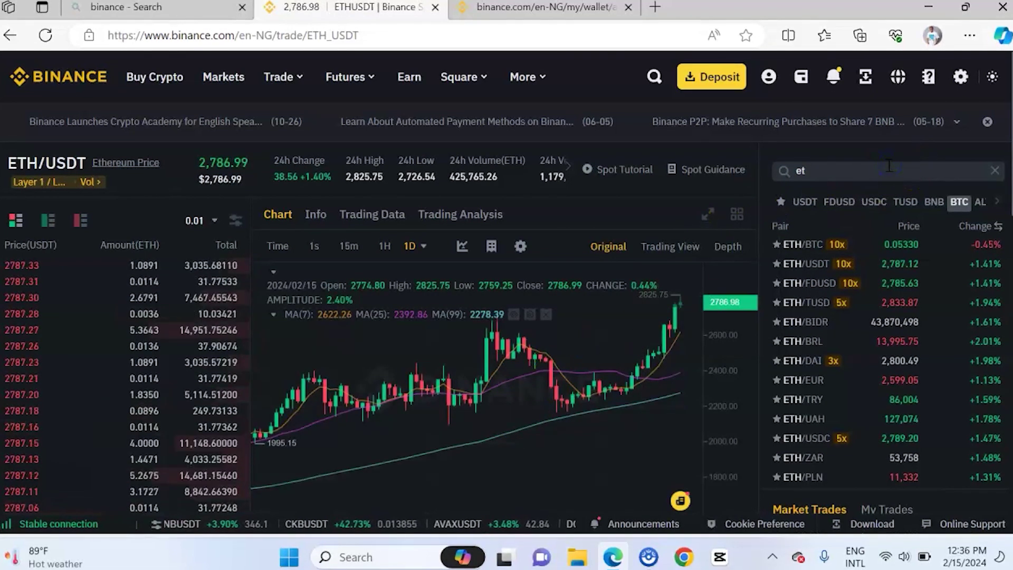
key("BackSpace")
key("BackSpace")
type("mana")
left_click(824, 264)
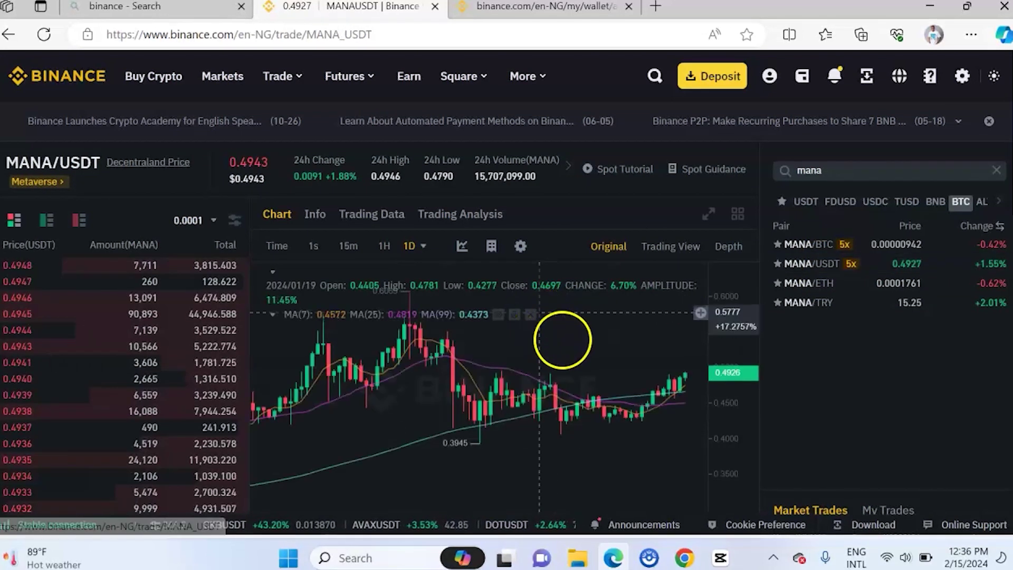
Search the pair list for btc, return to the BTC/USDT pair, and close the announcement banner.
left_click(841, 173)
key("BackSpace")
key("BackSpace")
key("BackSpace")
key("BackSpace")
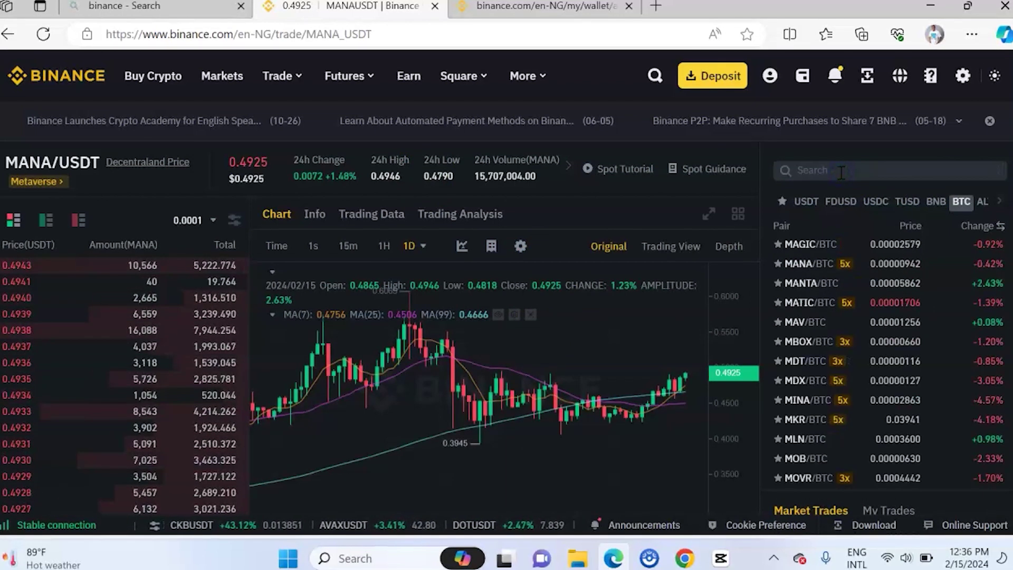
type("btc")
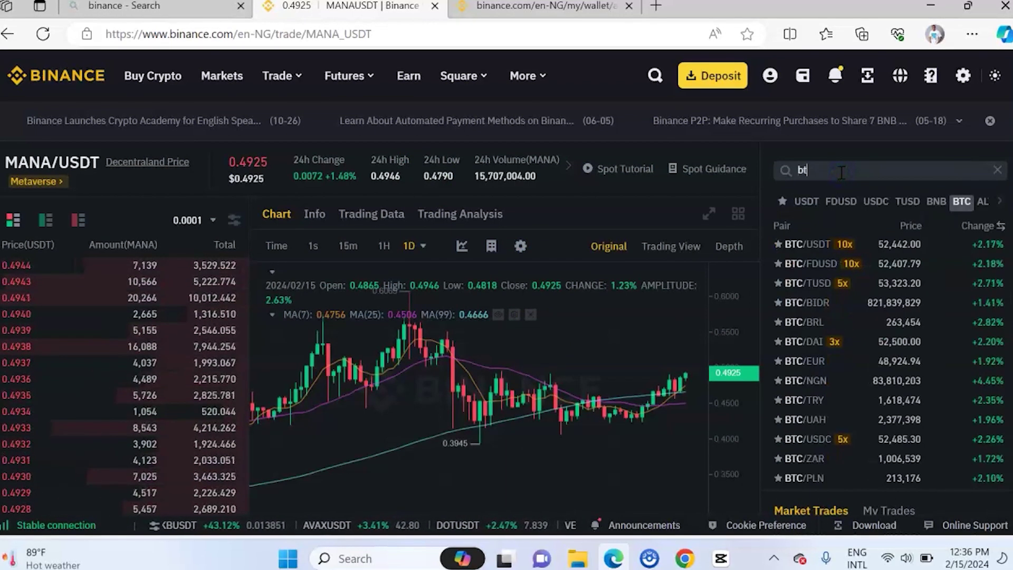
left_click(834, 247)
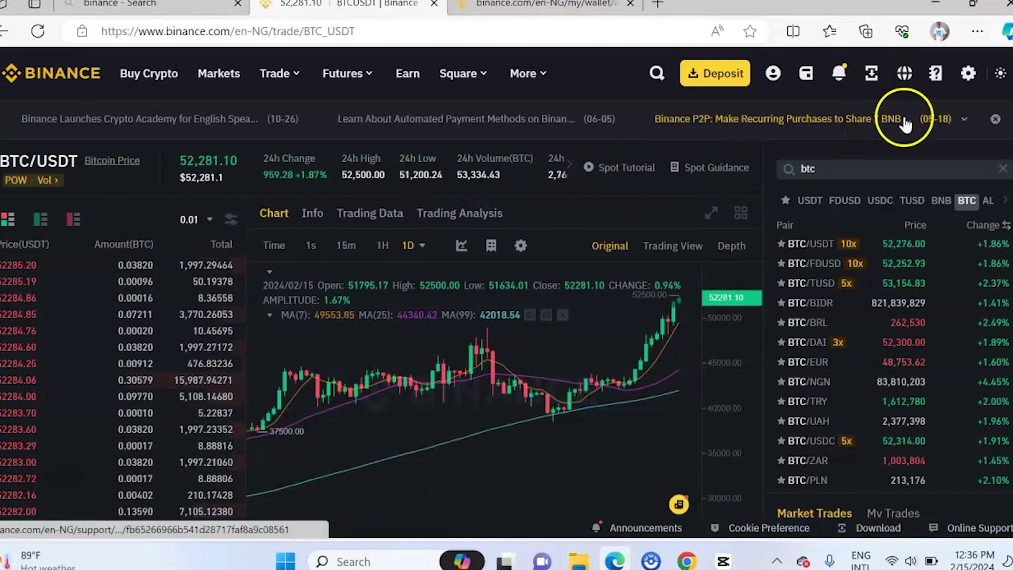
left_click(995, 120)
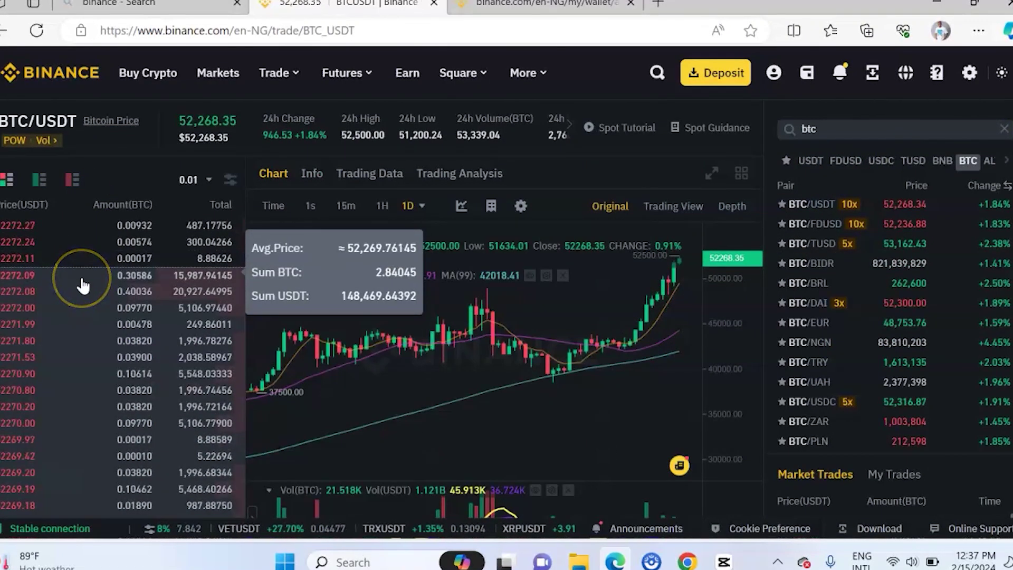
Examine the BTC/USDT order book, comparing the prices, amounts and totals of the sell and buy orders.
scroll(83, 285, "down", 2)
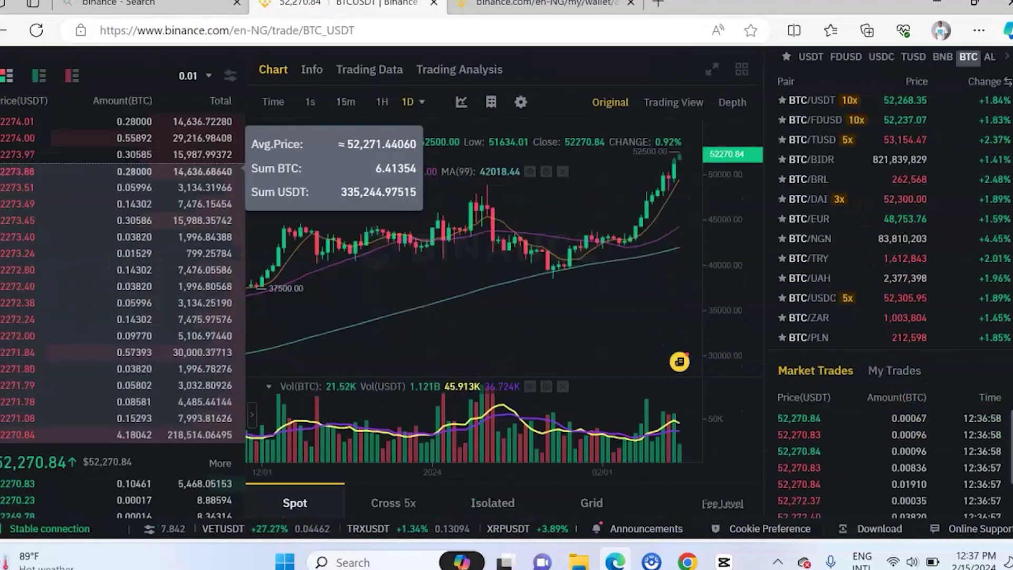
scroll(116, 169, "down", 3)
scroll(116, 169, "up", 3)
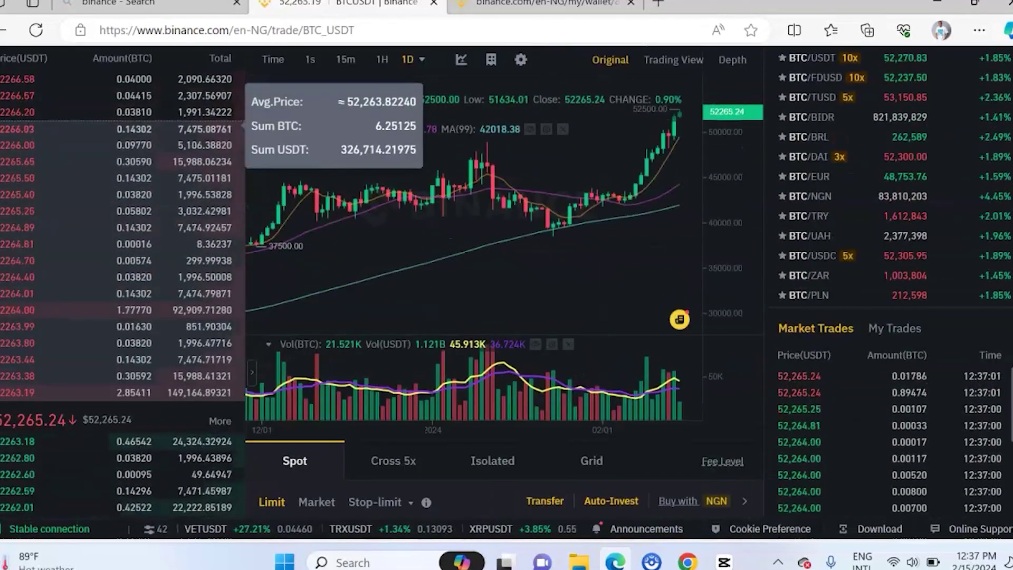
scroll(71, 422, "down", 1)
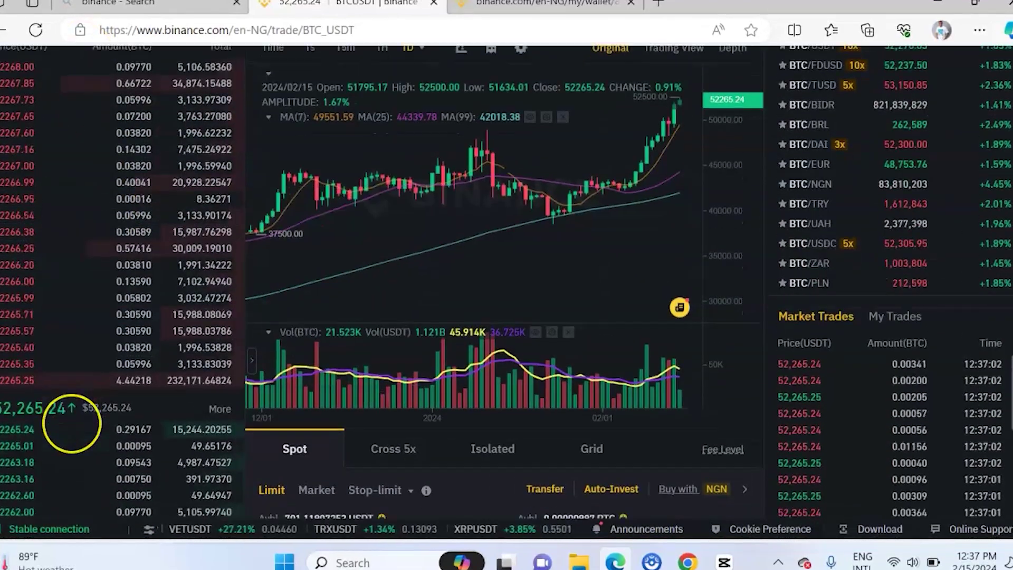
scroll(71, 422, "down", 2)
scroll(72, 419, "up", 2)
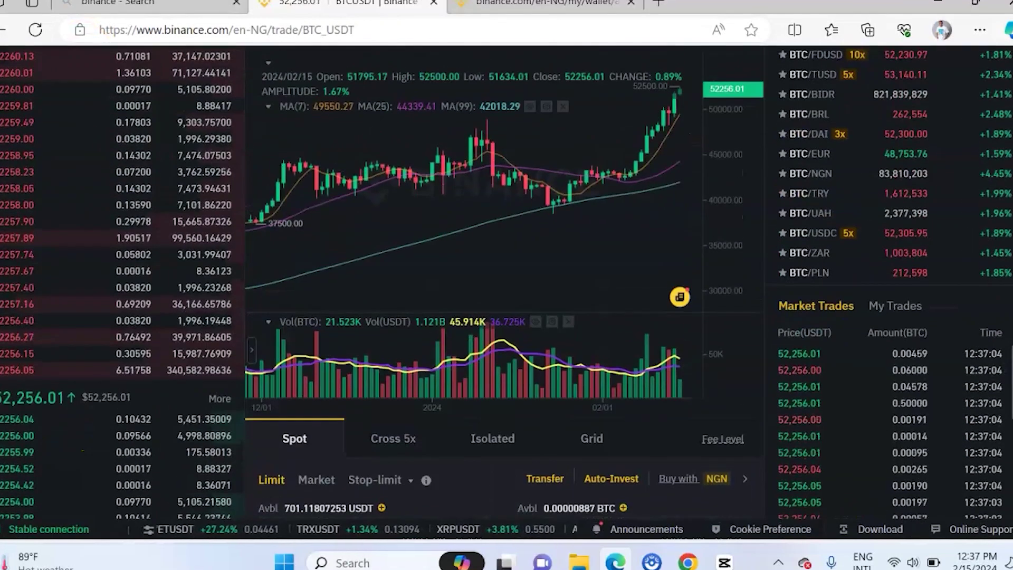
scroll(3, 79, "up", 2)
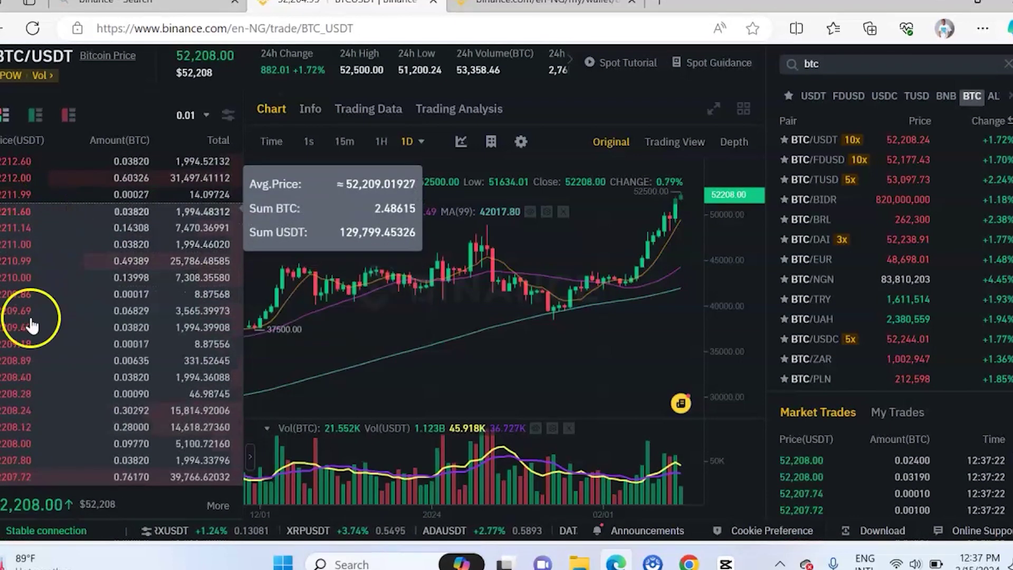
scroll(62, 274, "down", 1)
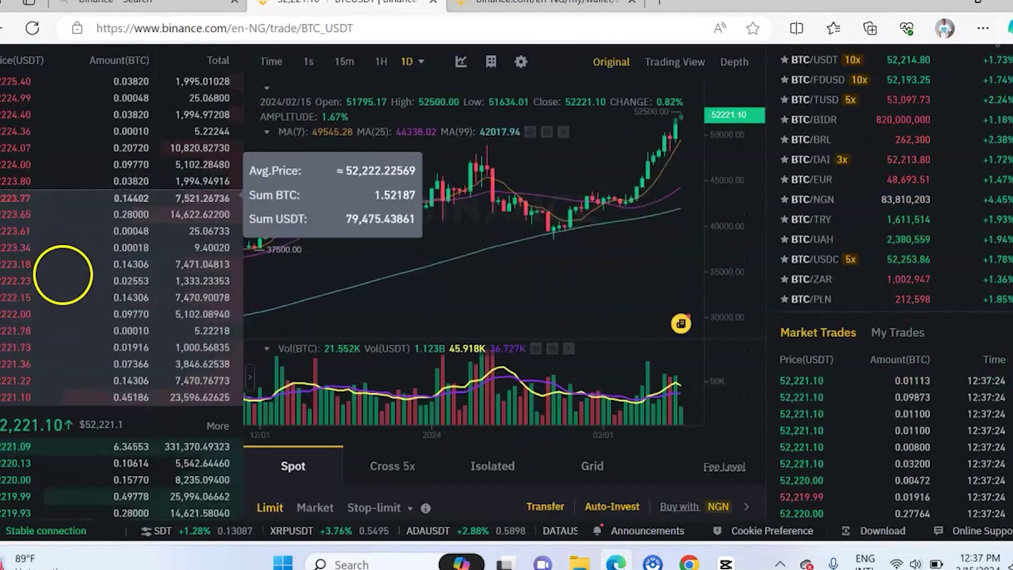
scroll(62, 275, "down", 1)
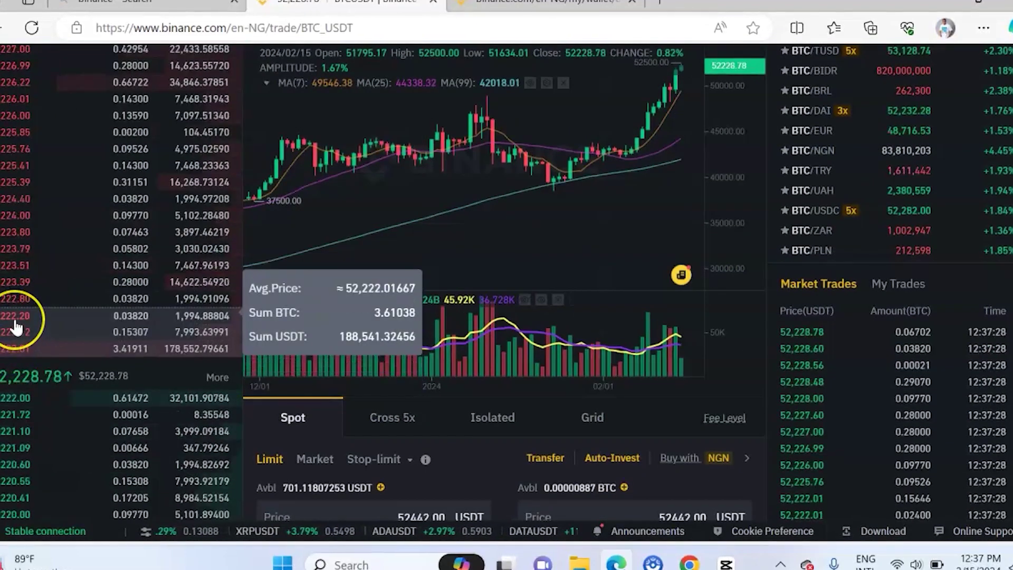
left_click(18, 254)
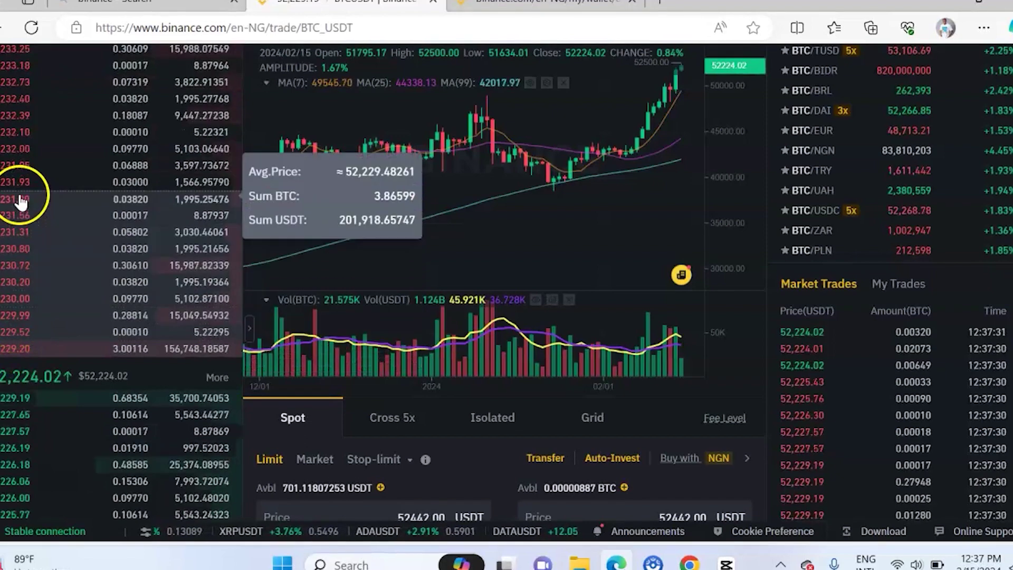
Examine the sell and buy orders in the BTC/USDT order book and the spot order form.
left_click(38, 321)
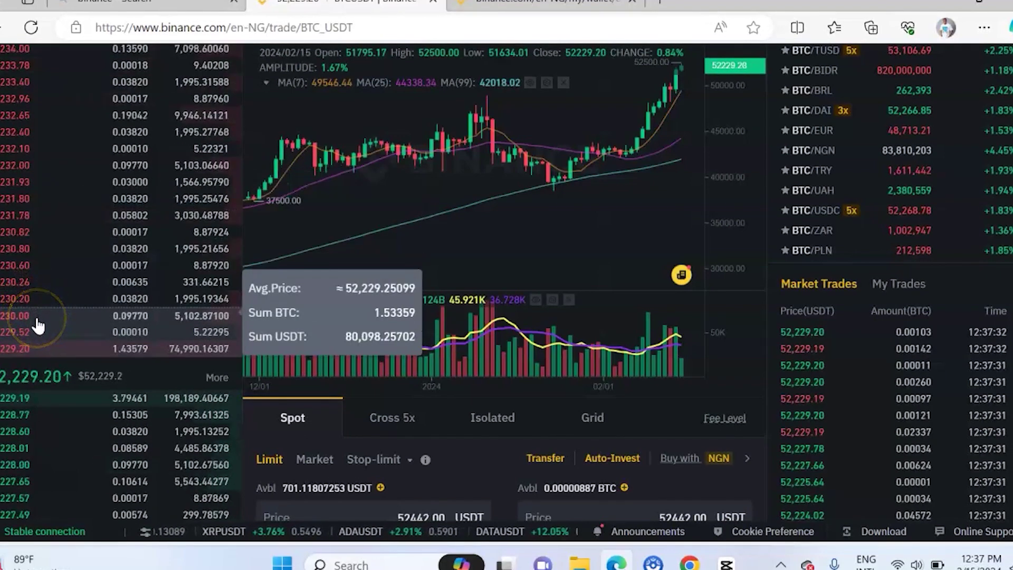
left_click(32, 249)
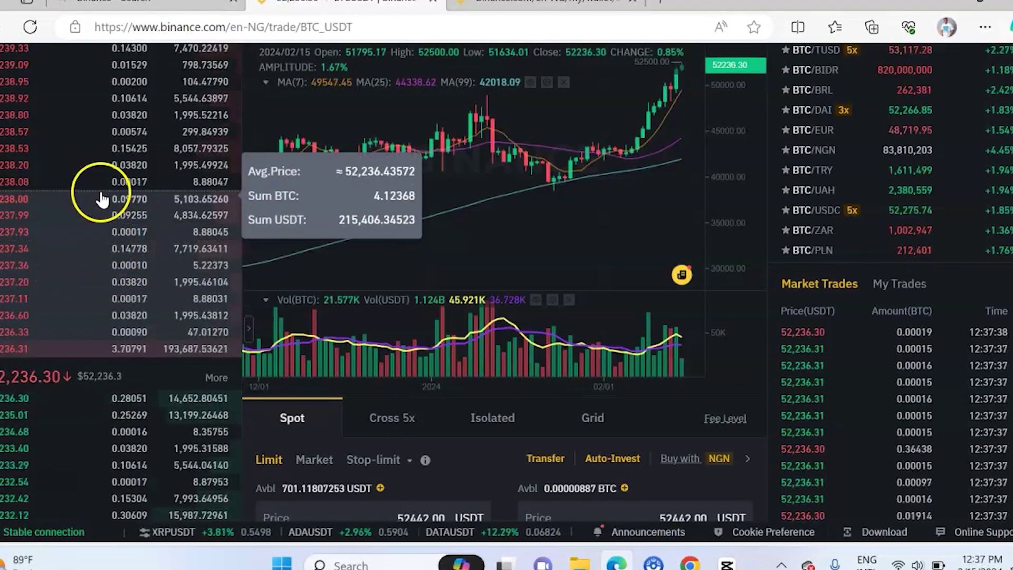
scroll(102, 324, "down", 4)
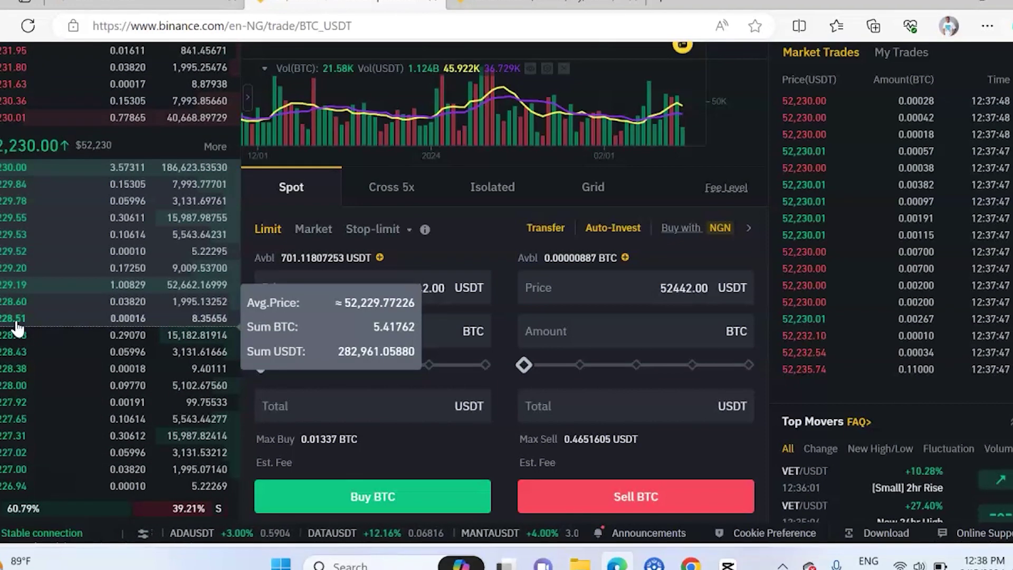
left_click(48, 122)
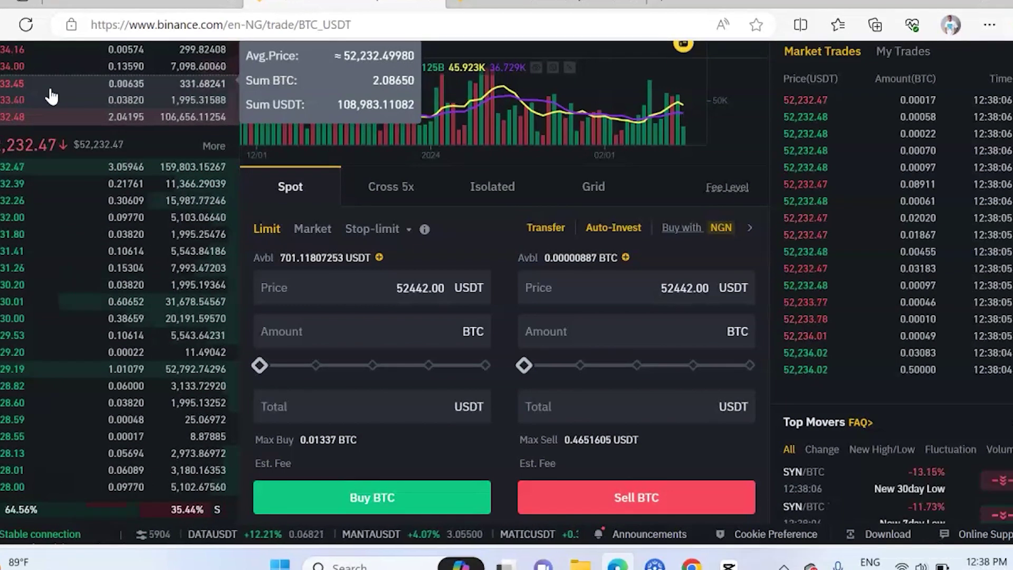
left_click(299, 182)
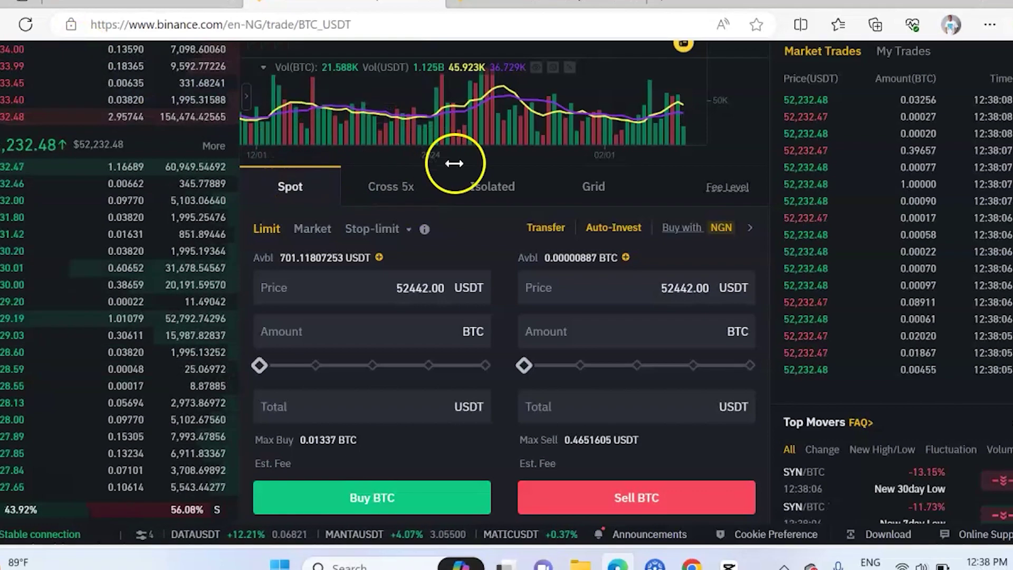
Set the BTC/USDT chart interval to 4H.
scroll(453, 163, "up", 8)
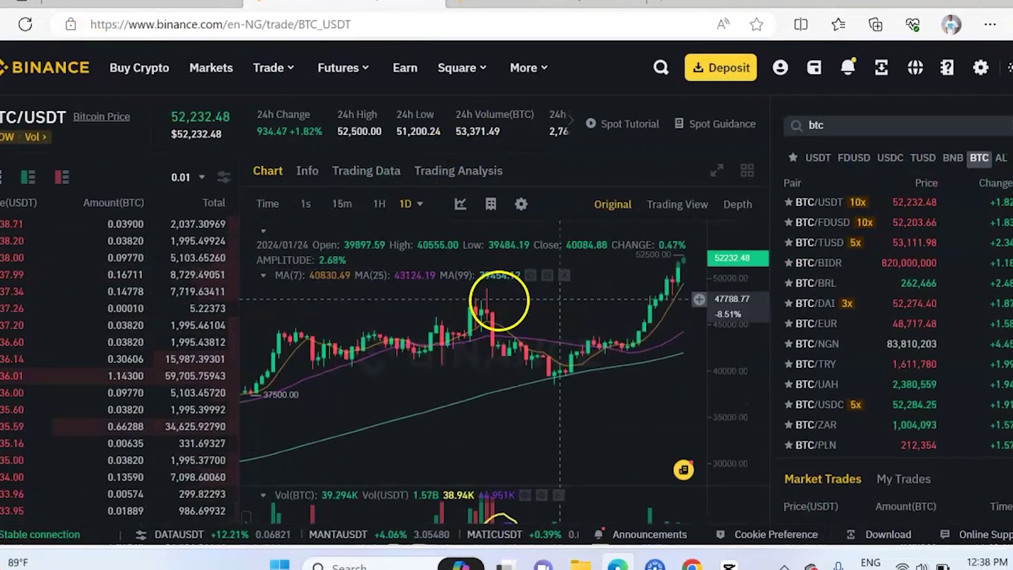
left_click(392, 206)
mouse_move(421, 210)
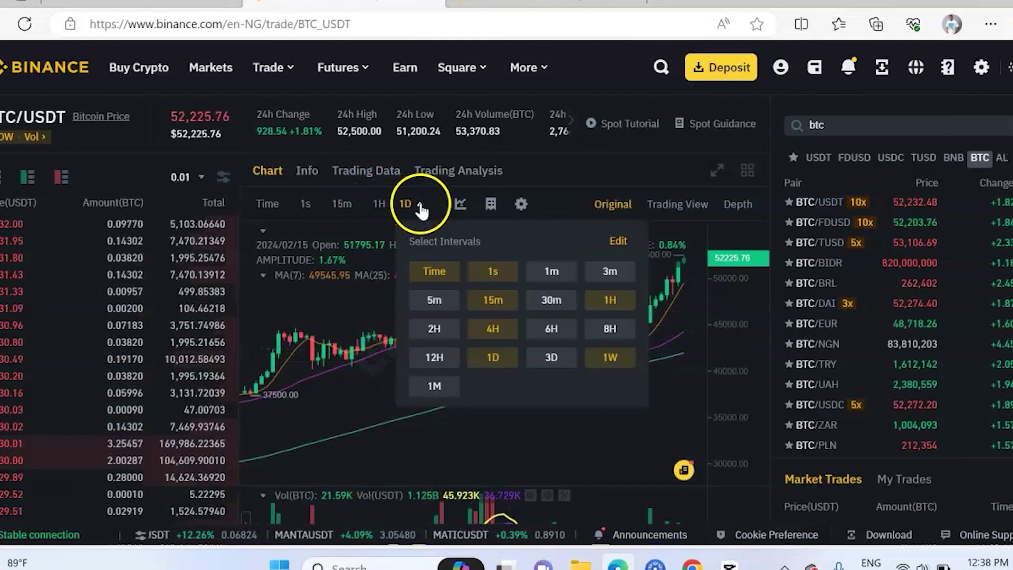
left_click(559, 303)
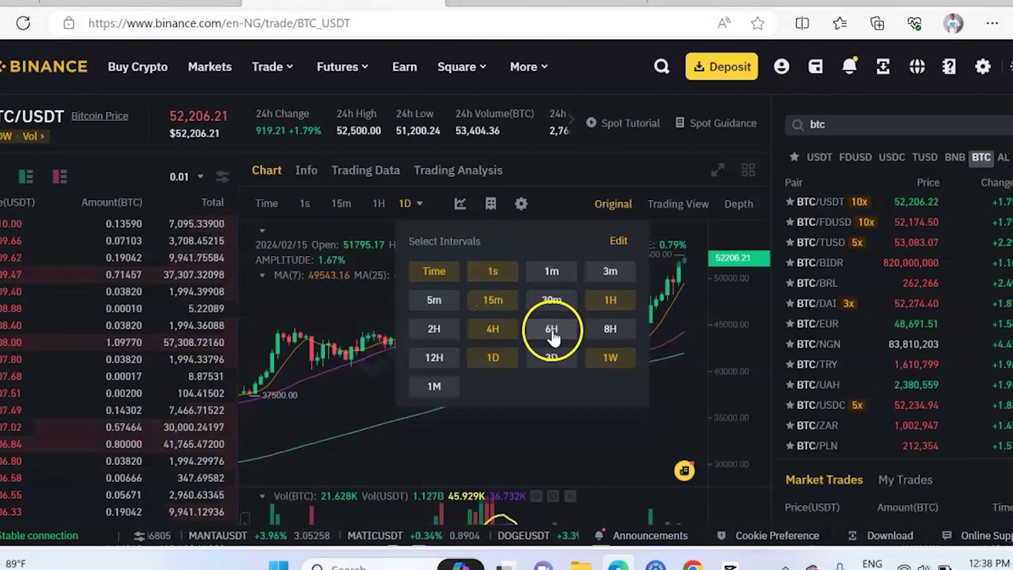
left_click(494, 330)
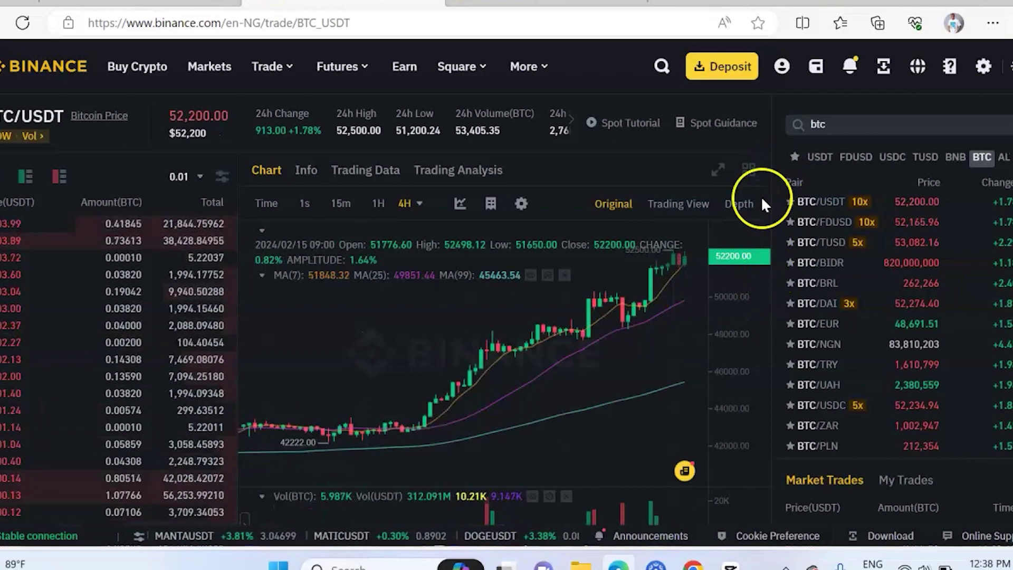
Toggle the visibility of the moving average lines on the price chart, and remove the MA indicator.
scroll(729, 270, "down", 2)
scroll(564, 211, "down", 5)
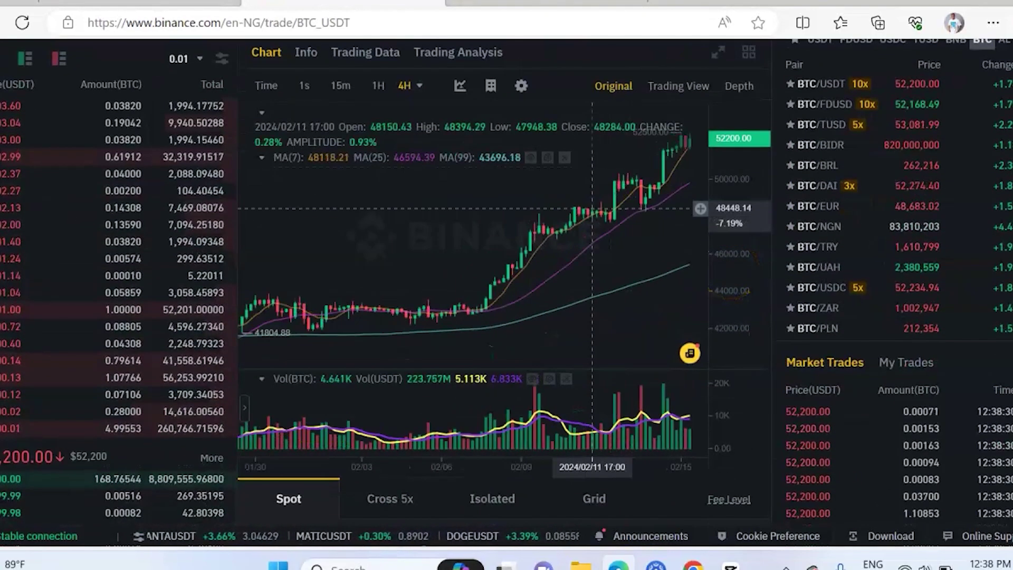
scroll(564, 196, "down", 2)
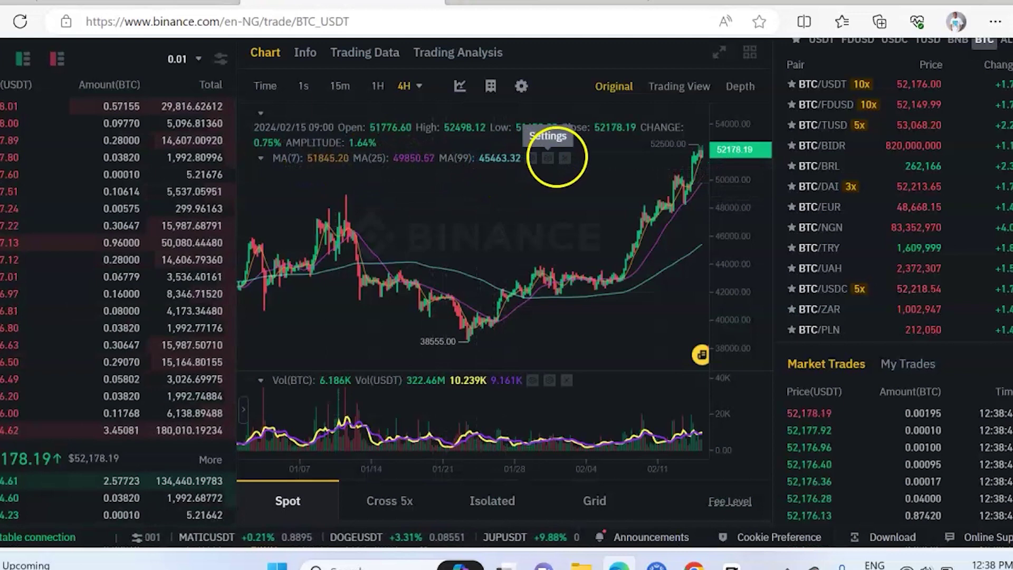
left_click(532, 158)
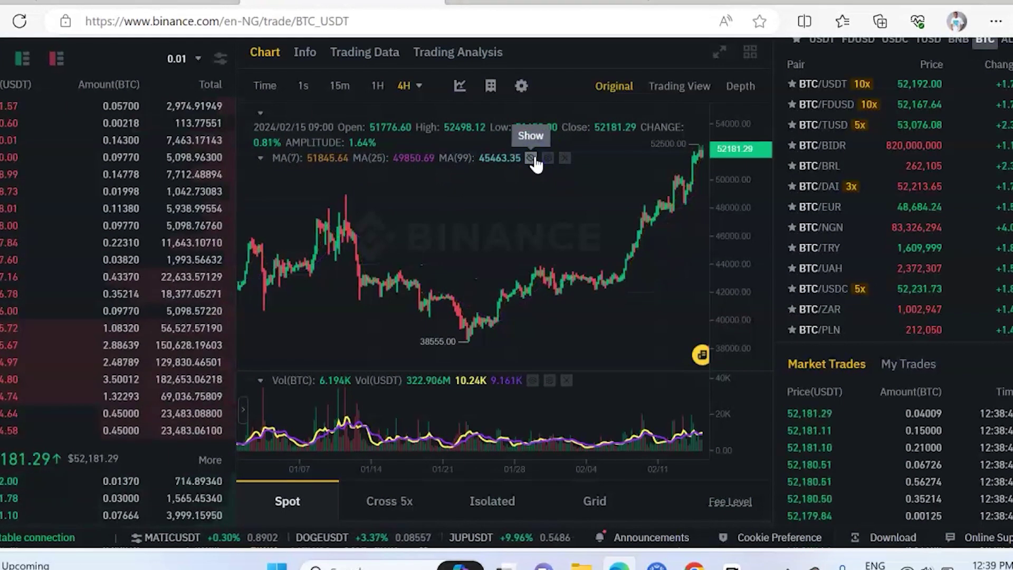
left_click(532, 158)
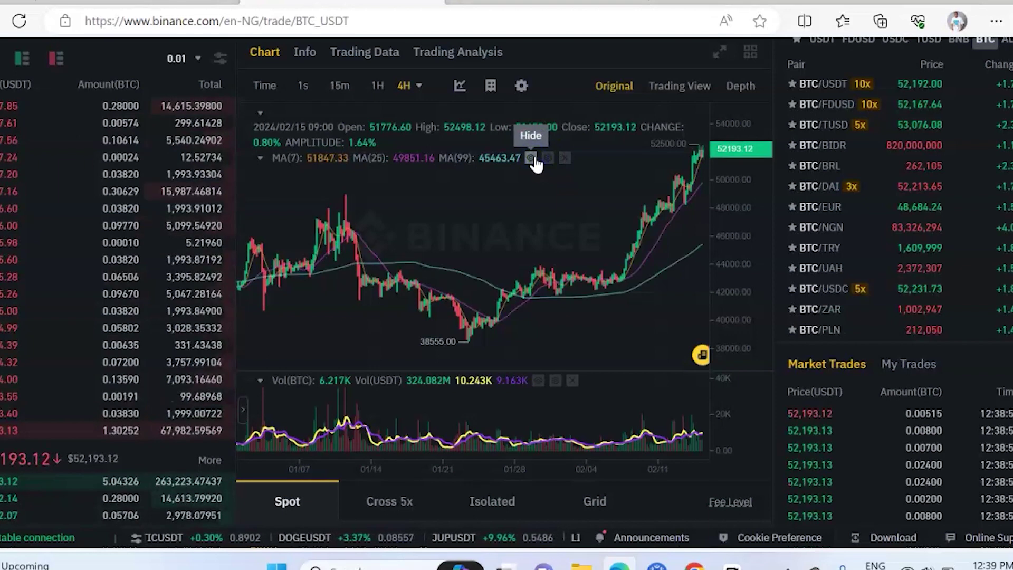
left_click(532, 158)
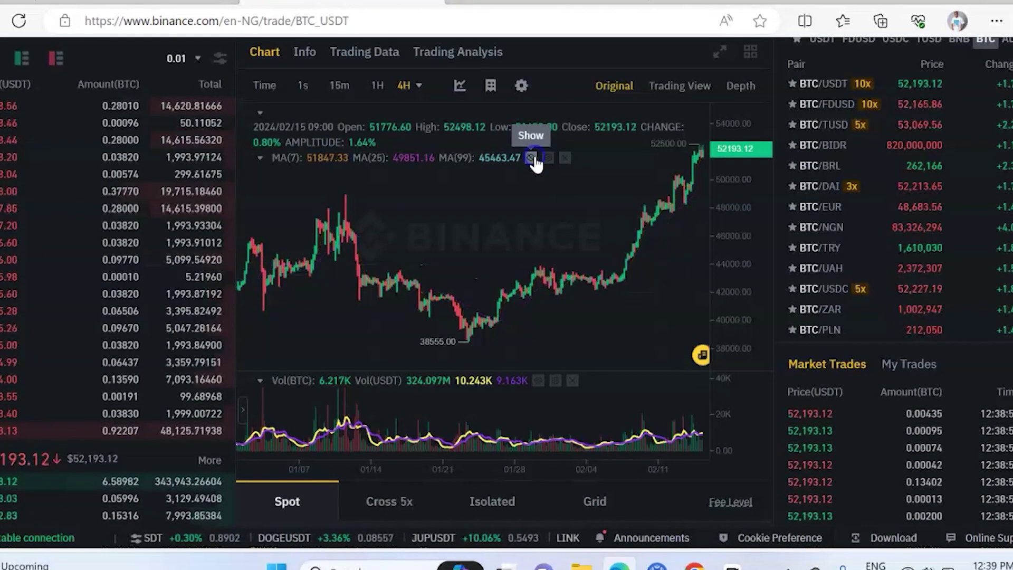
left_click(565, 160)
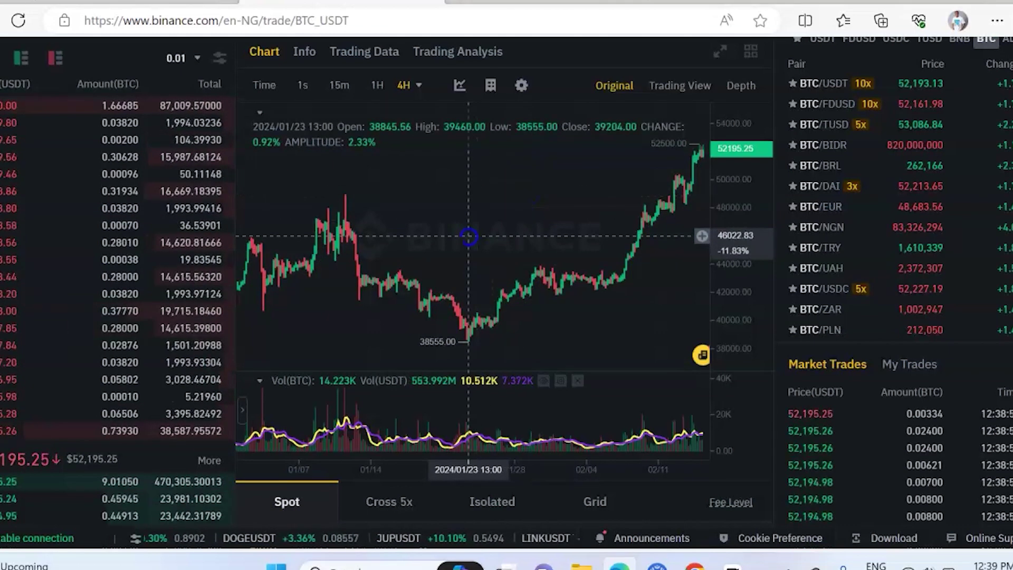
Open the technical indicator settings and enable EMA among the main indicators.
left_click(461, 89)
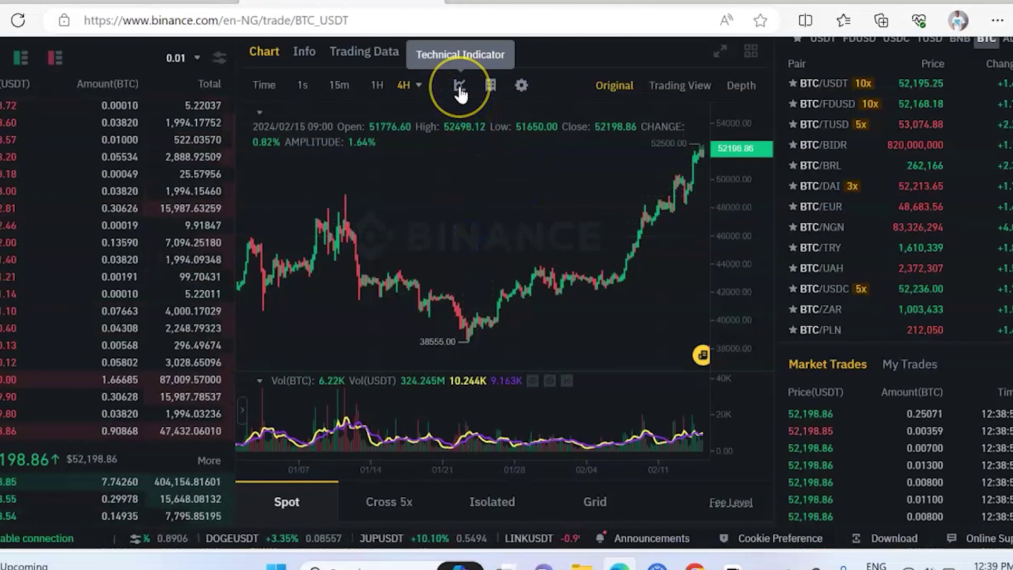
left_click(461, 90)
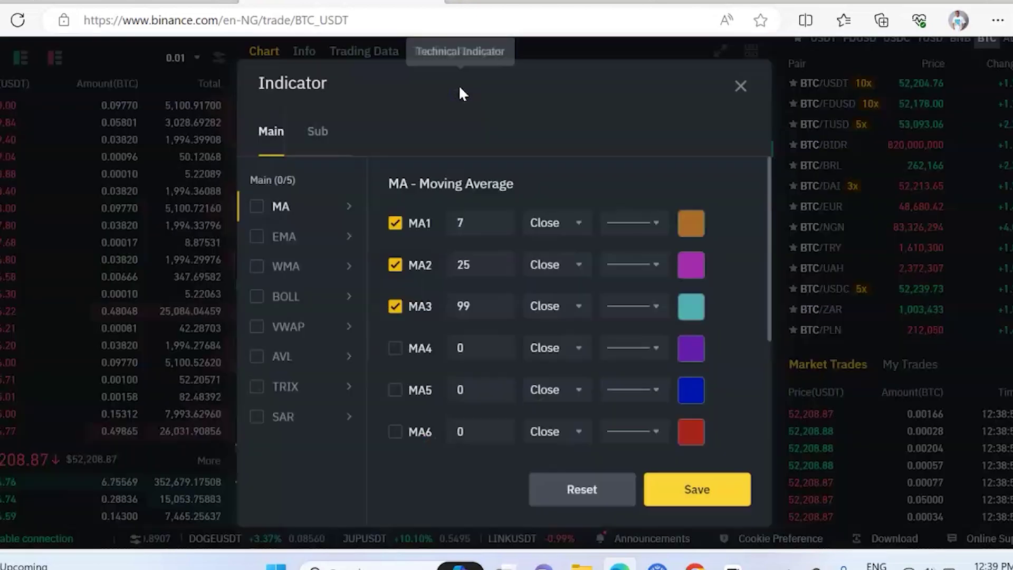
left_click(386, 235)
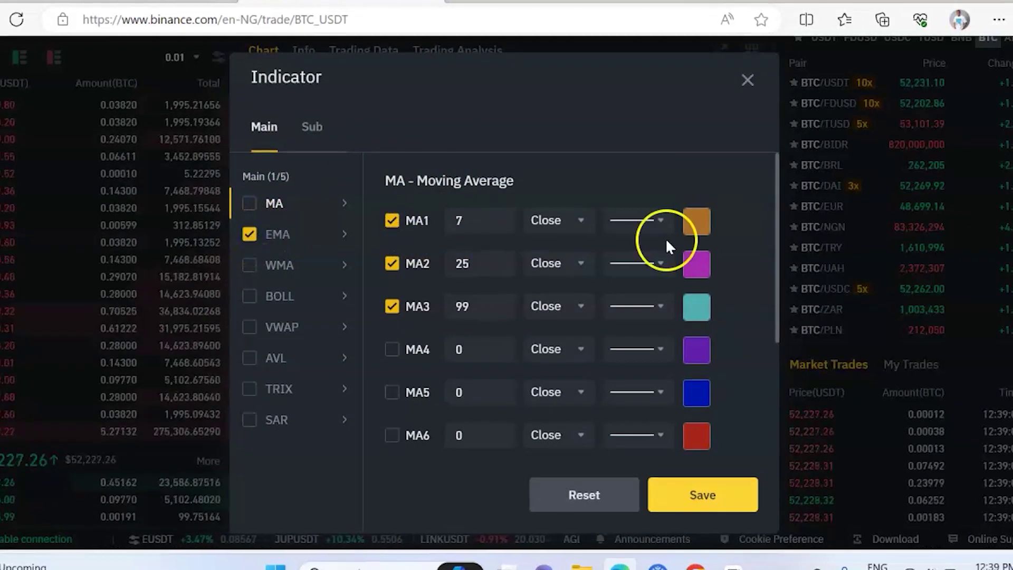
Set the MA1 period to 9, clear the MA2 period, and disable the MA2 and MA3 lines.
left_click(477, 219)
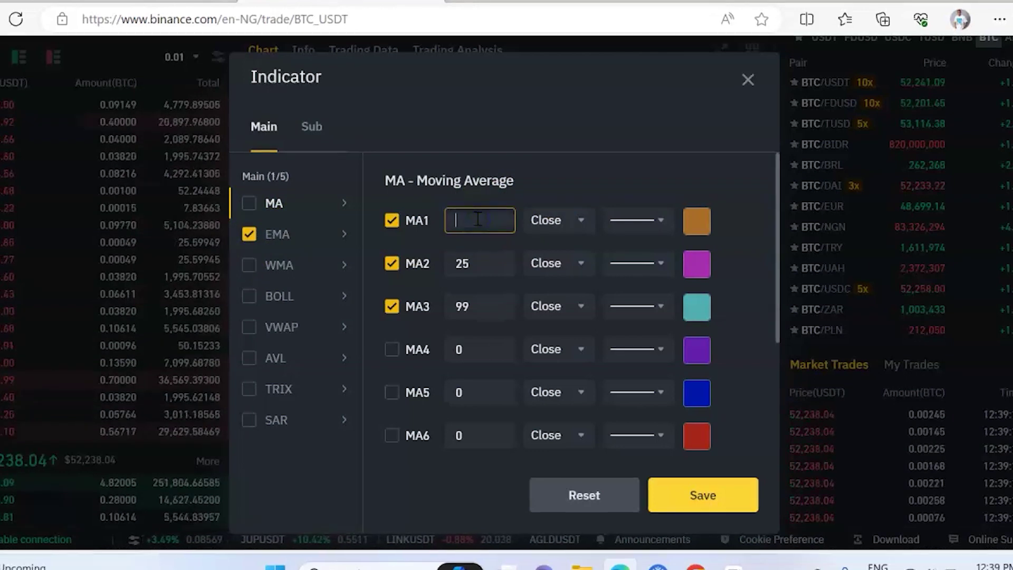
type("9")
left_click(460, 226)
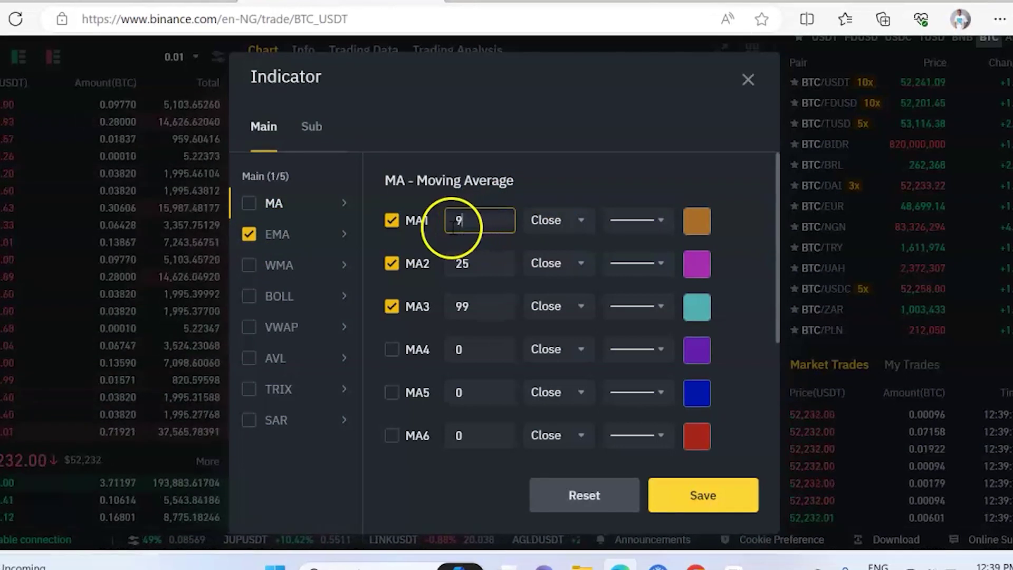
left_click(477, 263)
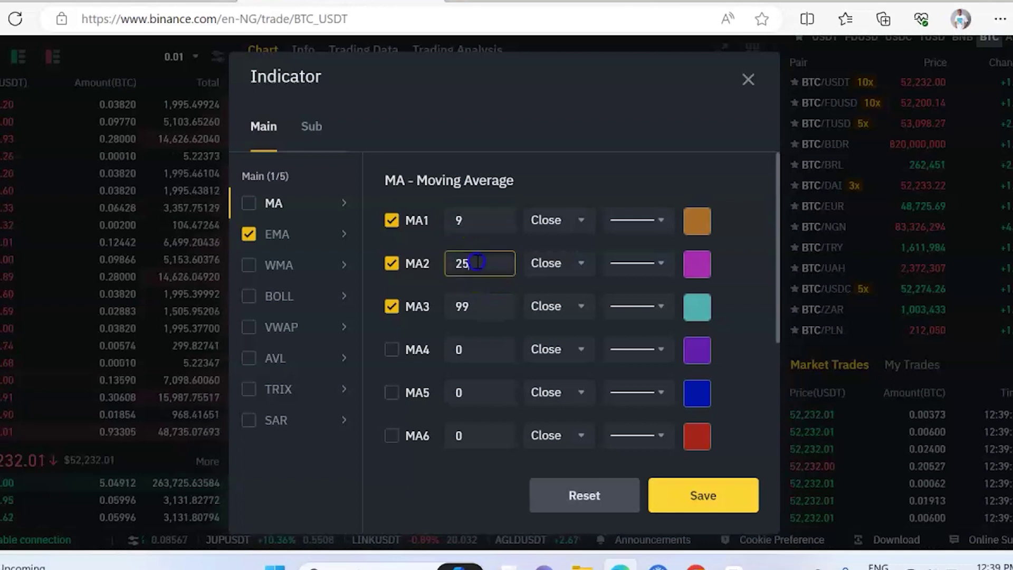
left_click(473, 296)
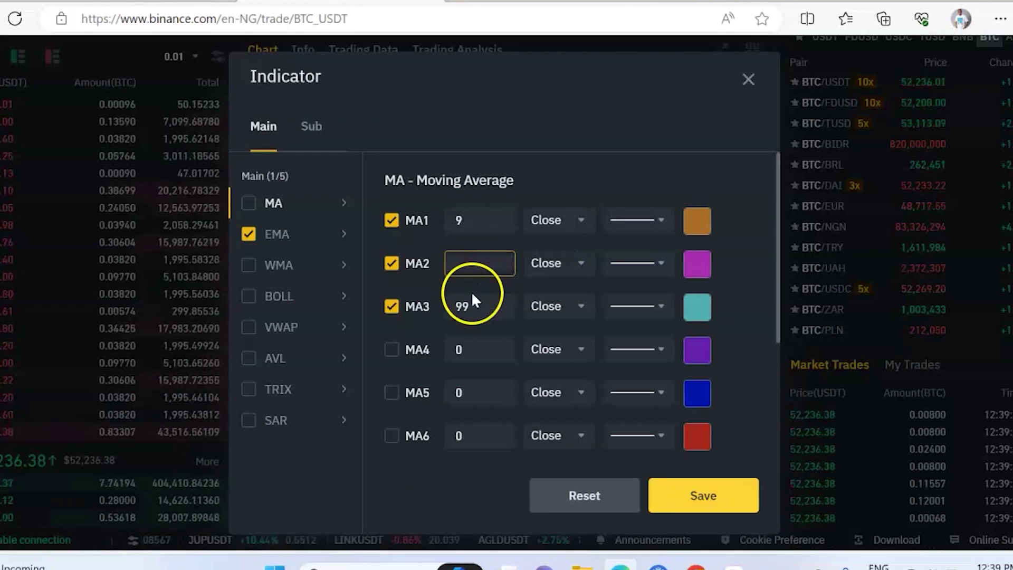
left_click(389, 307)
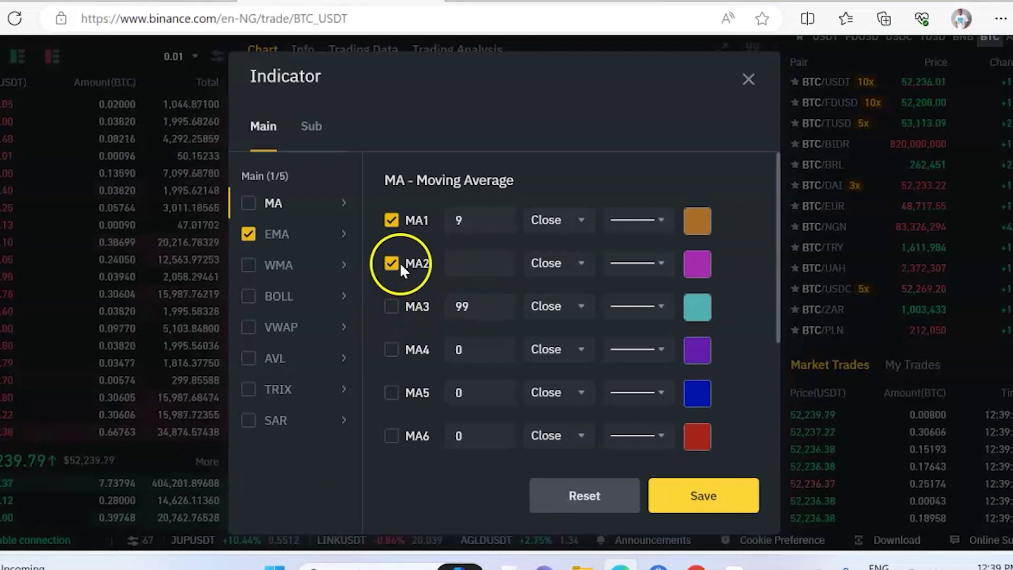
left_click(706, 501)
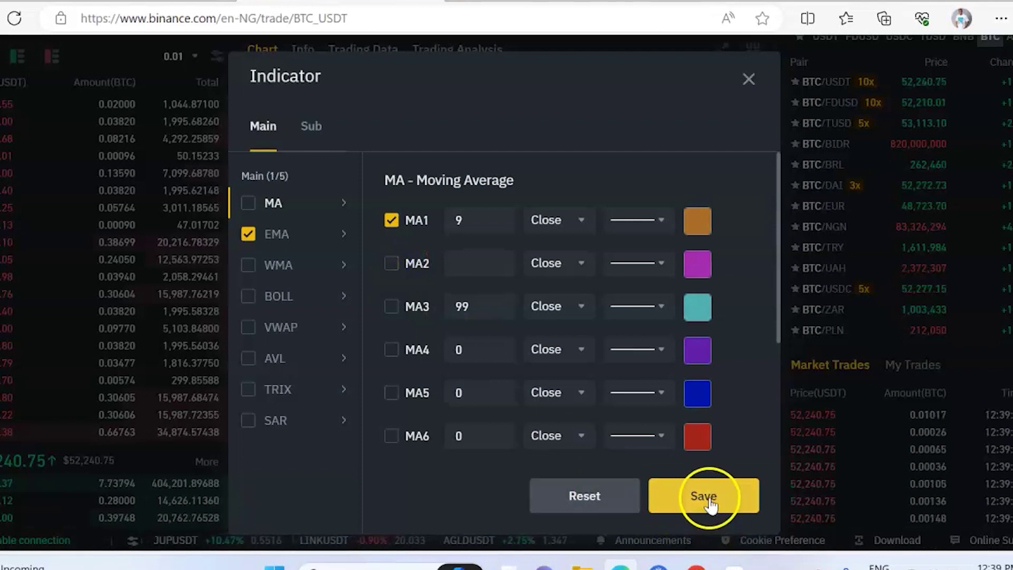
Change the MA1 line colour to yellow and save the indicator settings.
left_click(701, 226)
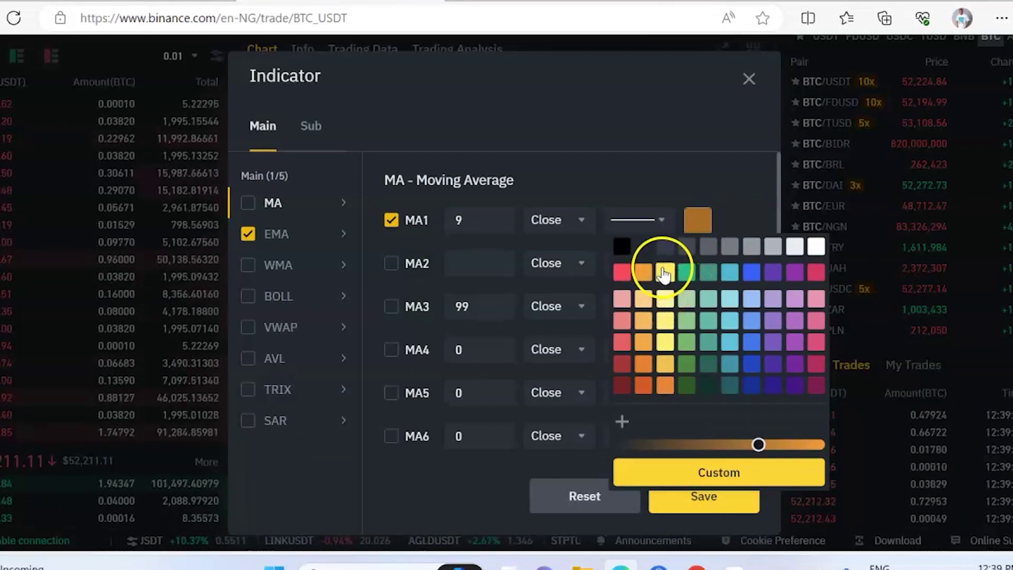
left_click(664, 271)
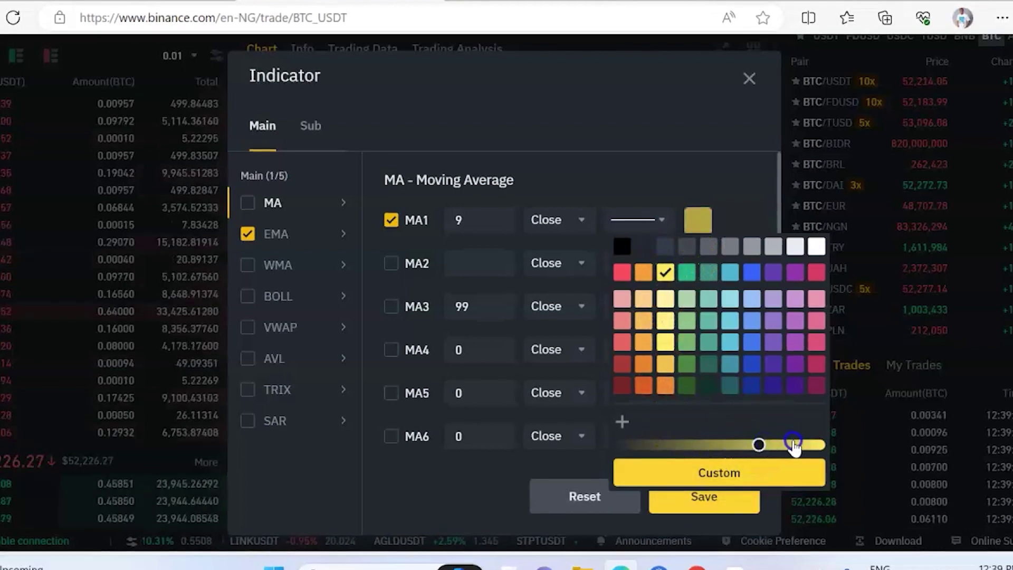
left_click(727, 517)
left_click(726, 506)
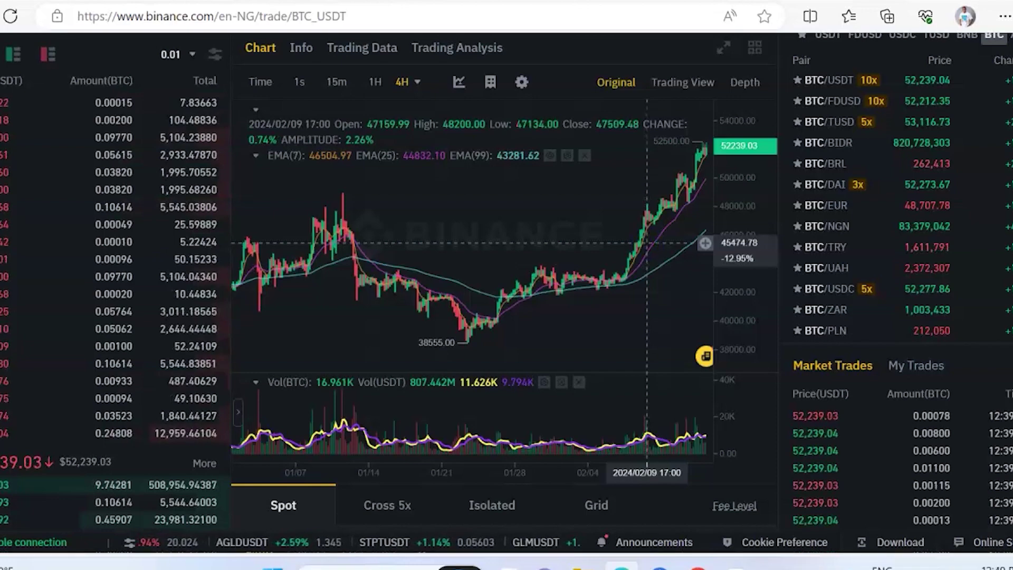
Switch the chart to Trading View and examine the latest 4-hour candles against the price scale.
scroll(624, 368, "up", 3)
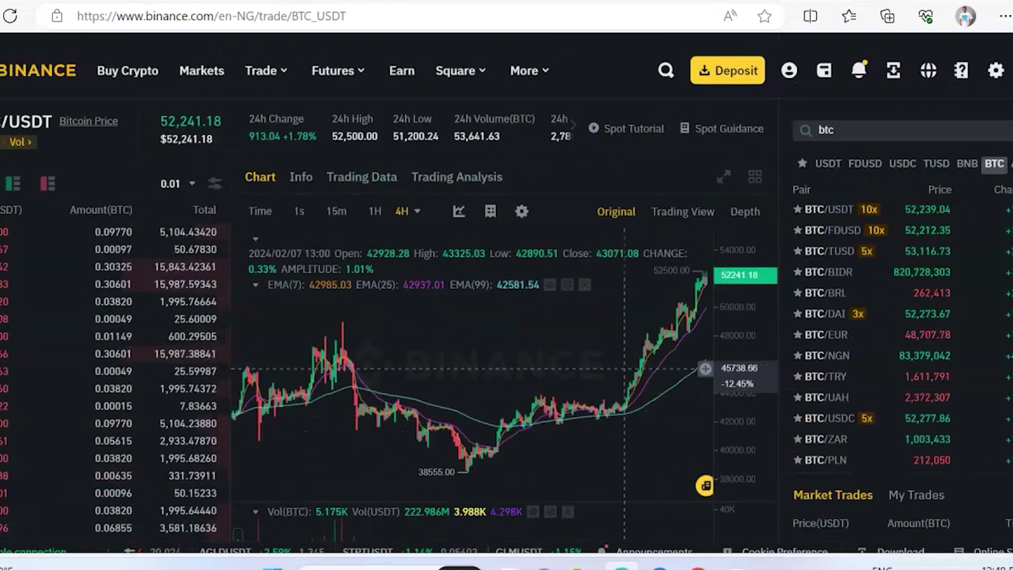
scroll(624, 368, "down", 1)
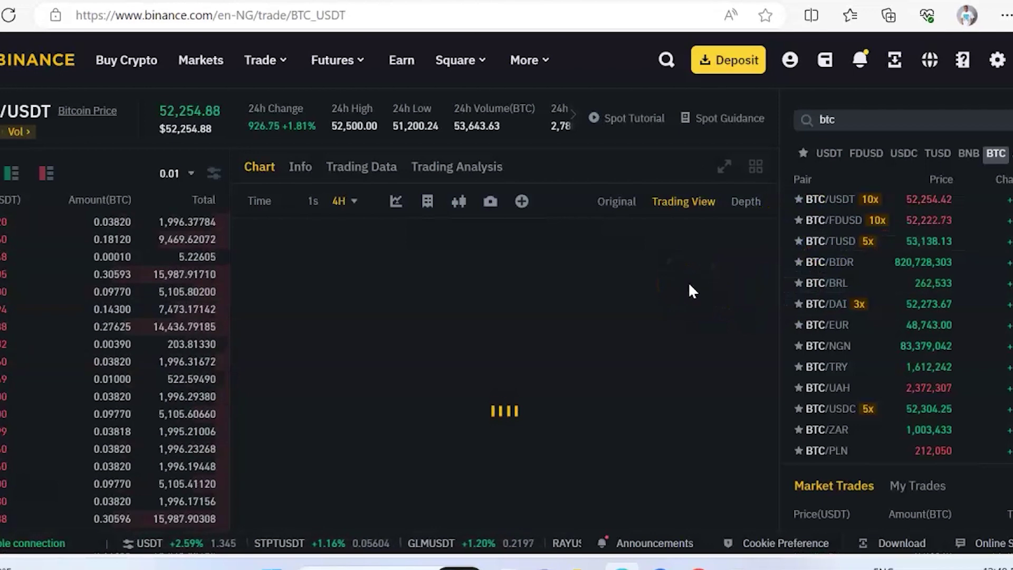
left_click(667, 275)
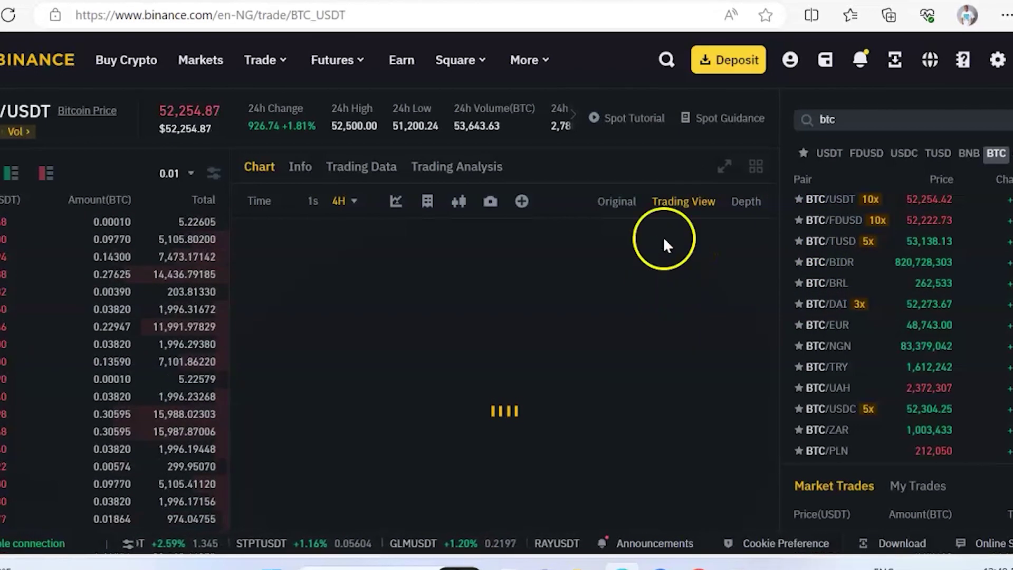
left_click(685, 211)
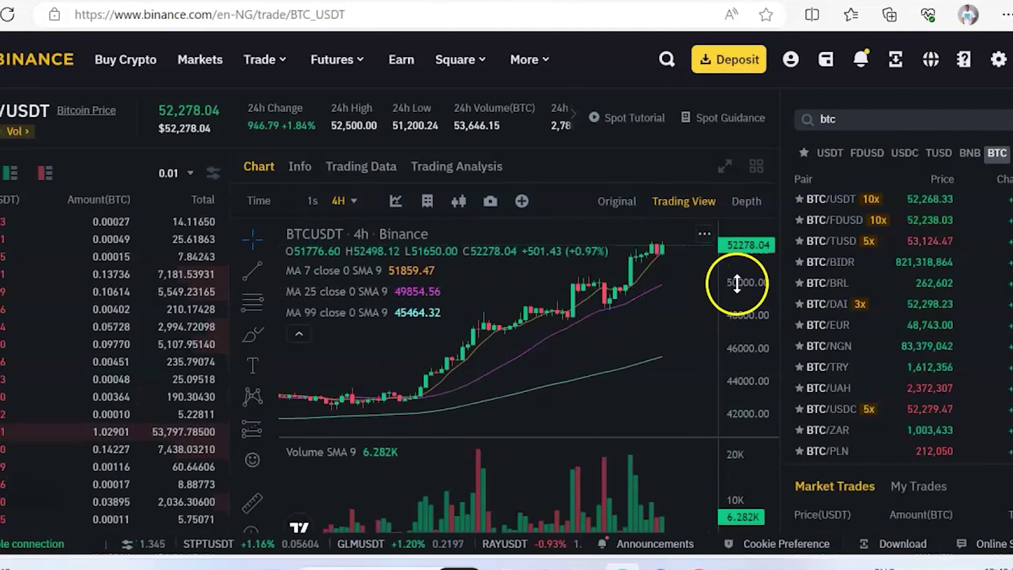
left_click_drag(750, 319, 724, 166)
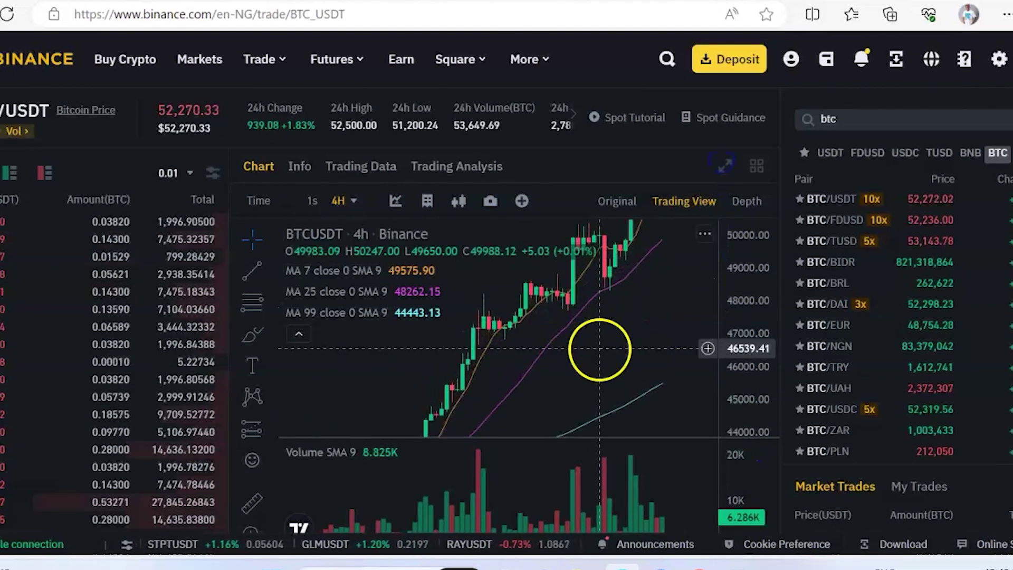
left_click_drag(599, 349, 450, 494)
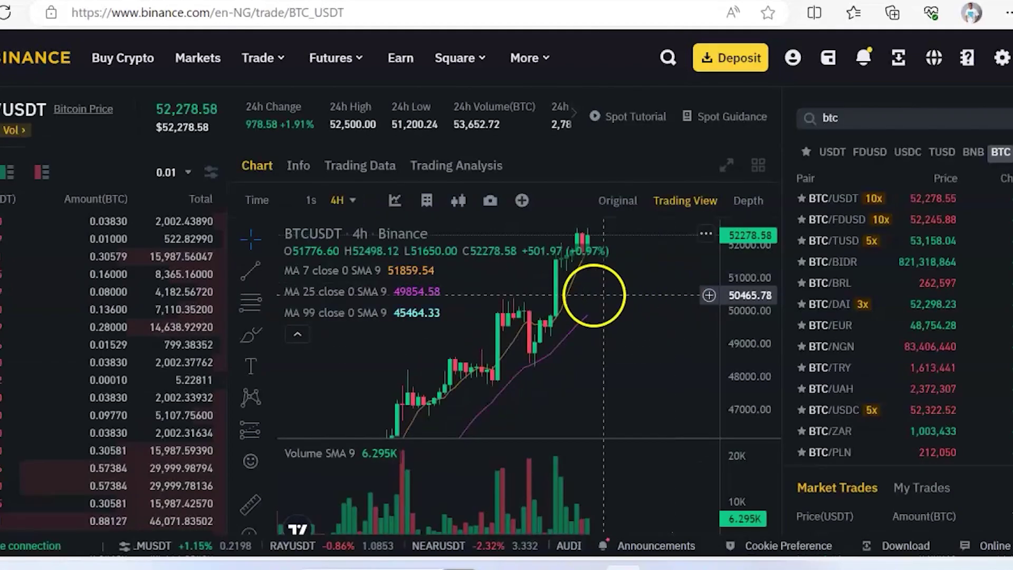
Return the chart to the Original view and look over the price and volume charts.
left_click(625, 209)
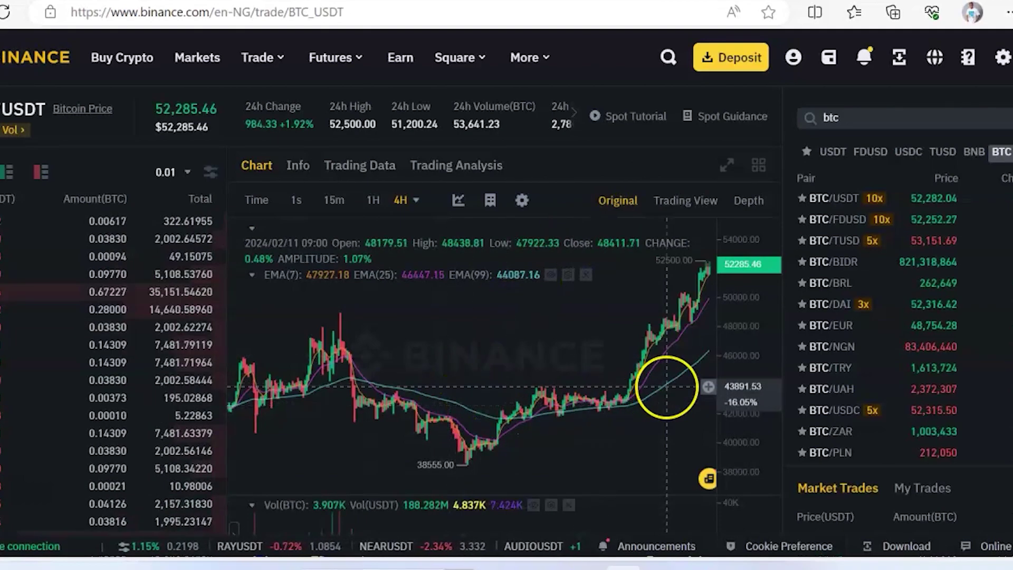
scroll(666, 387, "down", 5)
scroll(683, 119, "up", 4)
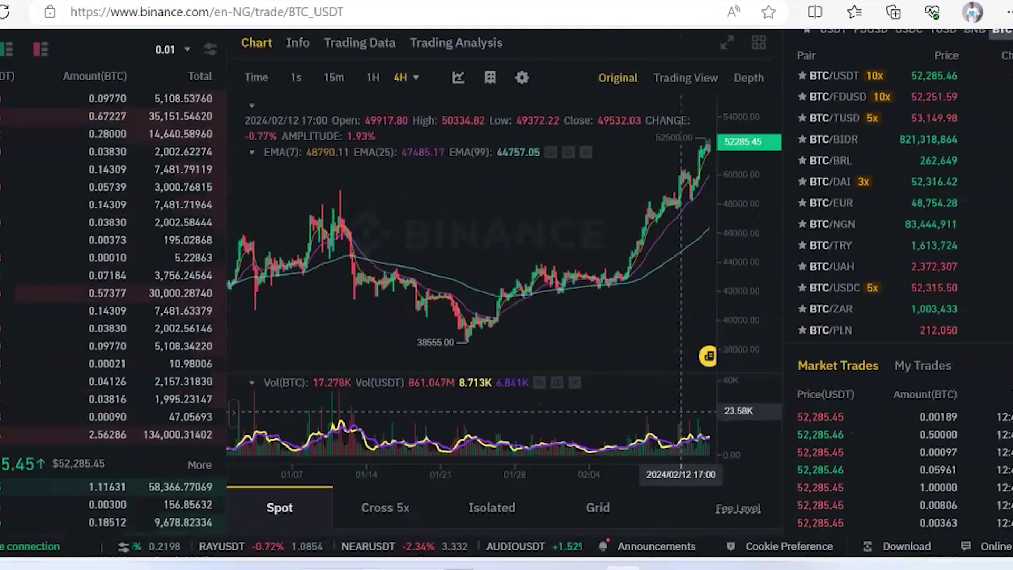
Look over the BTC/USDT page from the price chart and order book down to the market trades and spot order forms.
scroll(659, 446, "down", 1)
scroll(659, 446, "up", 1)
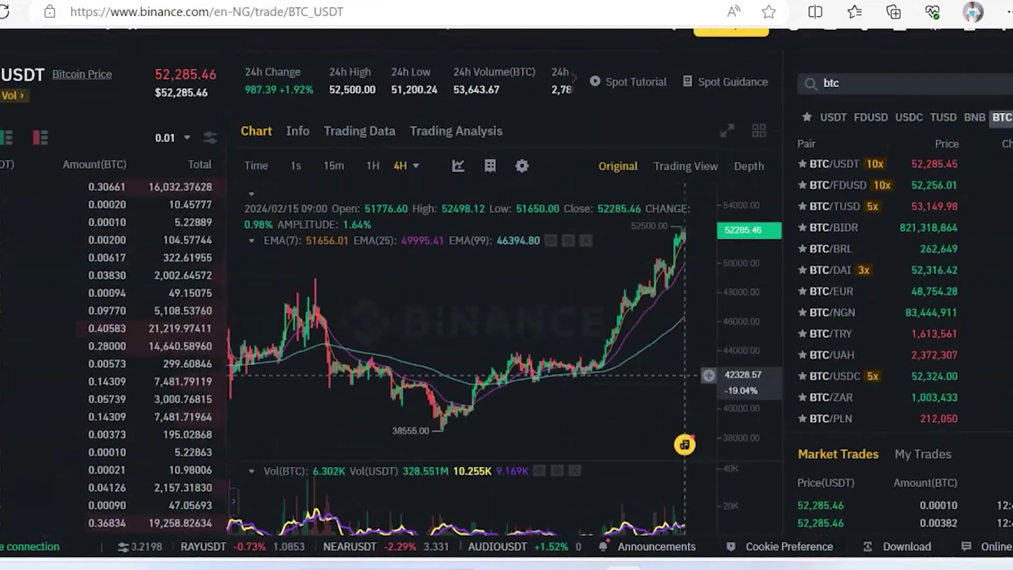
scroll(660, 370, "down", 5)
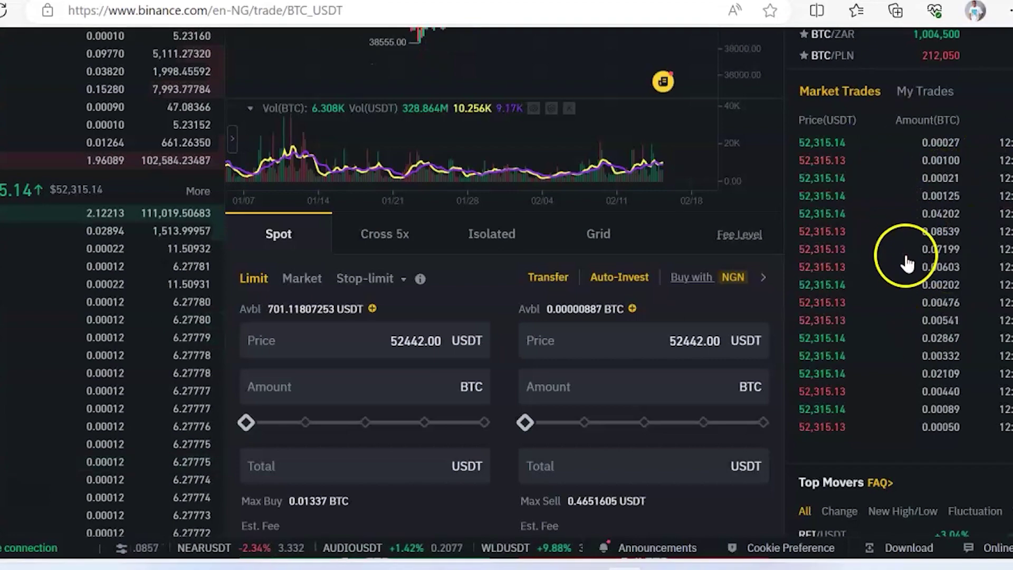
scroll(928, 253, "down", 5)
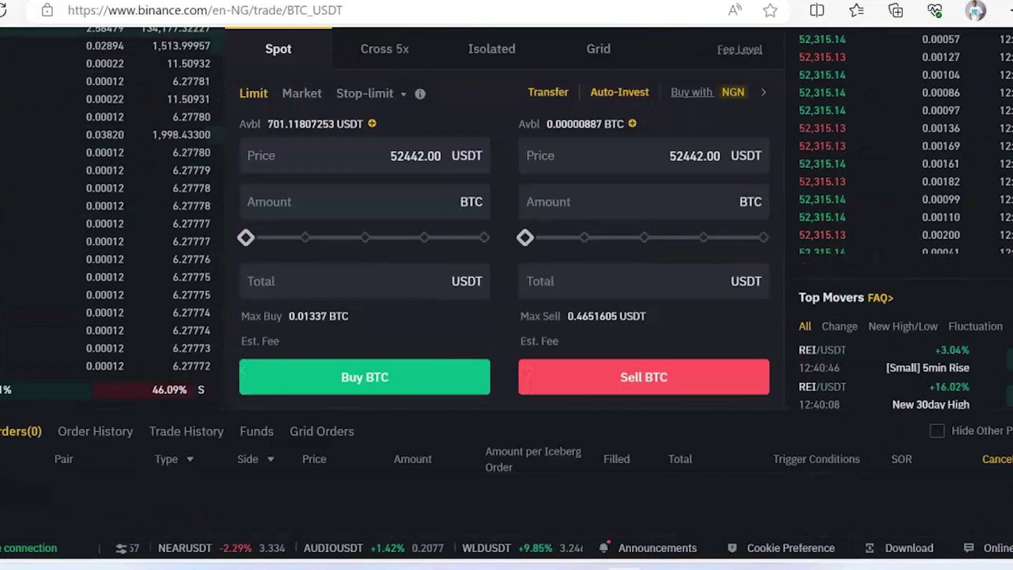
scroll(929, 254, "up", 3)
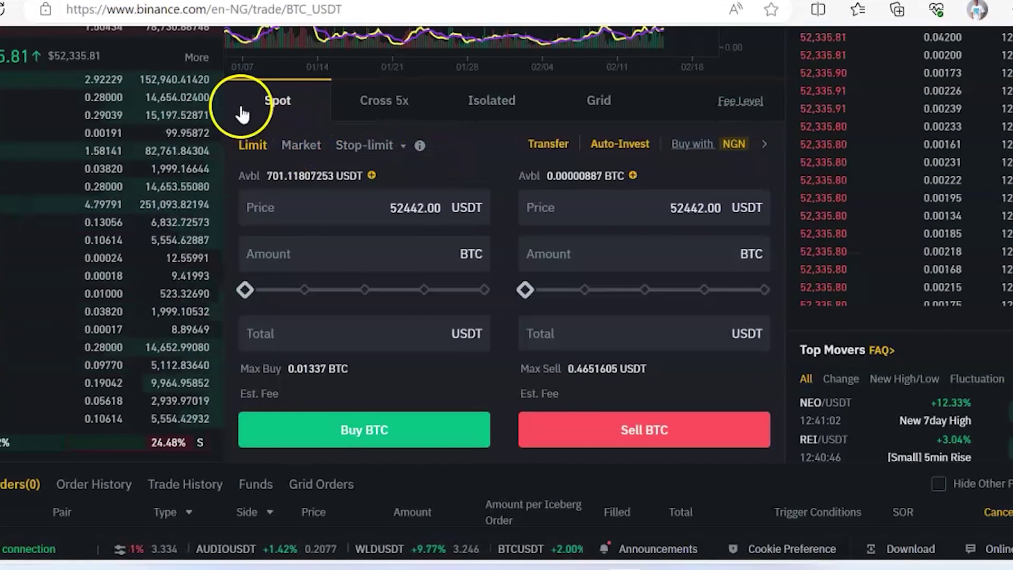
scroll(237, 102, "up", 8)
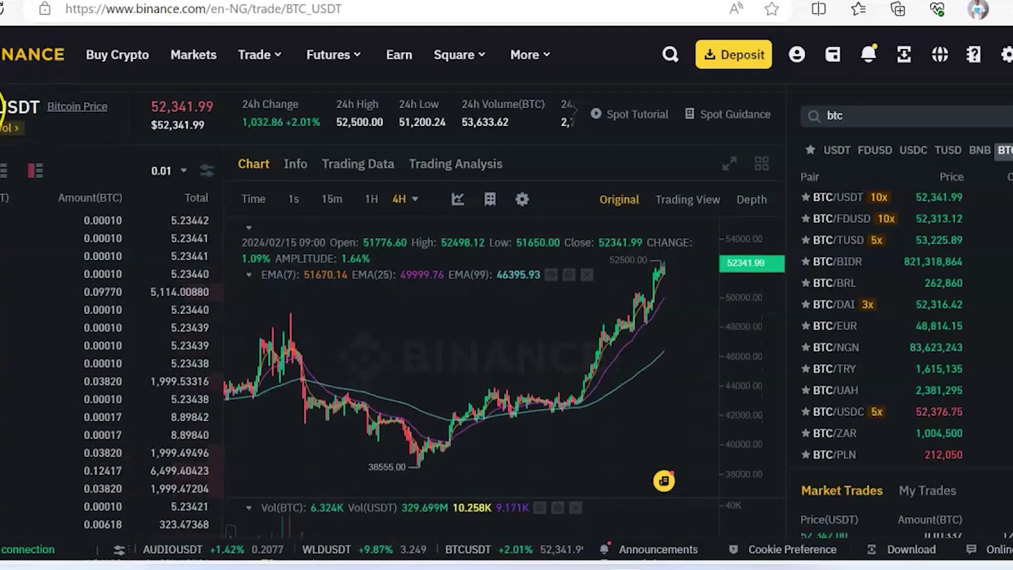
scroll(35, 103, "down", 10)
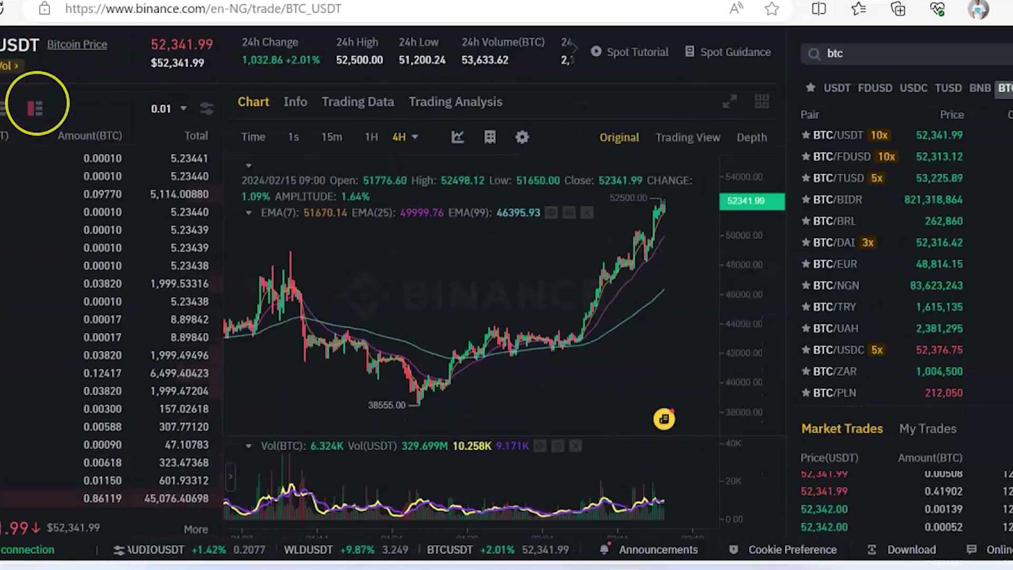
scroll(36, 103, "up", 4)
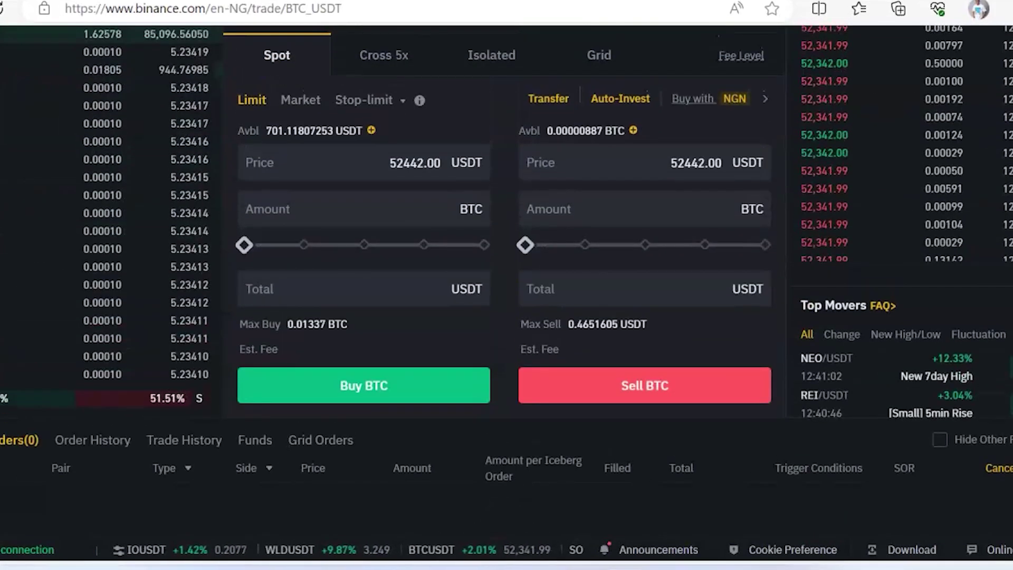
scroll(506, 266, "up", 1)
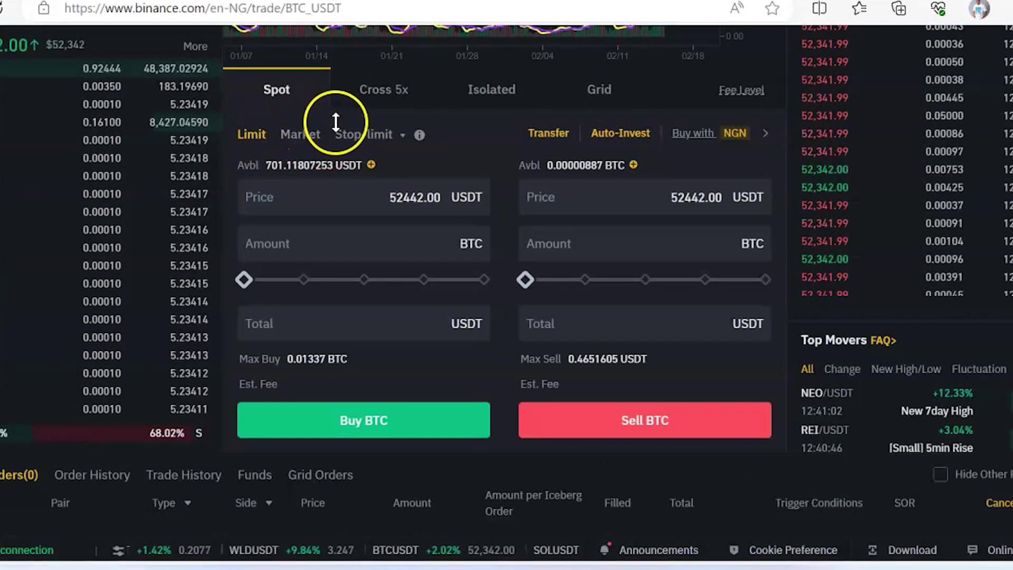
View the Market, Limit and Stop-limit order forms and the list of Stop-limit, Trailing Stop and OCO order types.
mouse_move(403, 147)
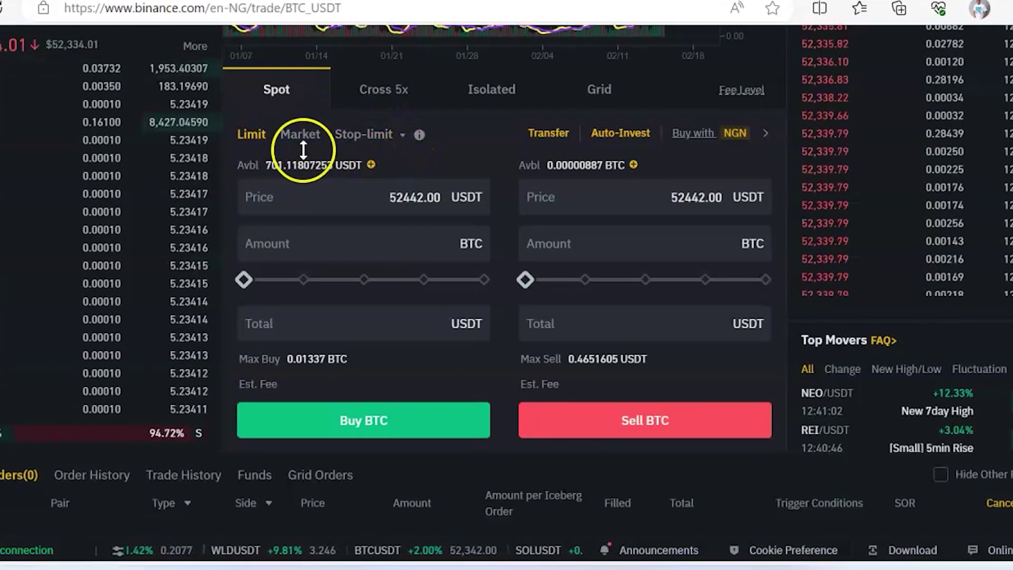
left_click(298, 135)
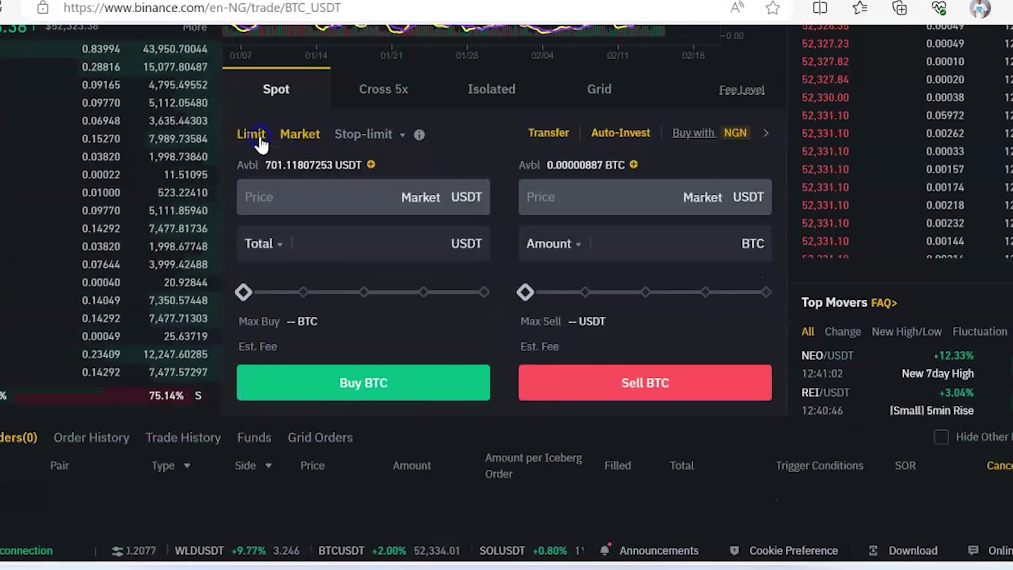
left_click(260, 140)
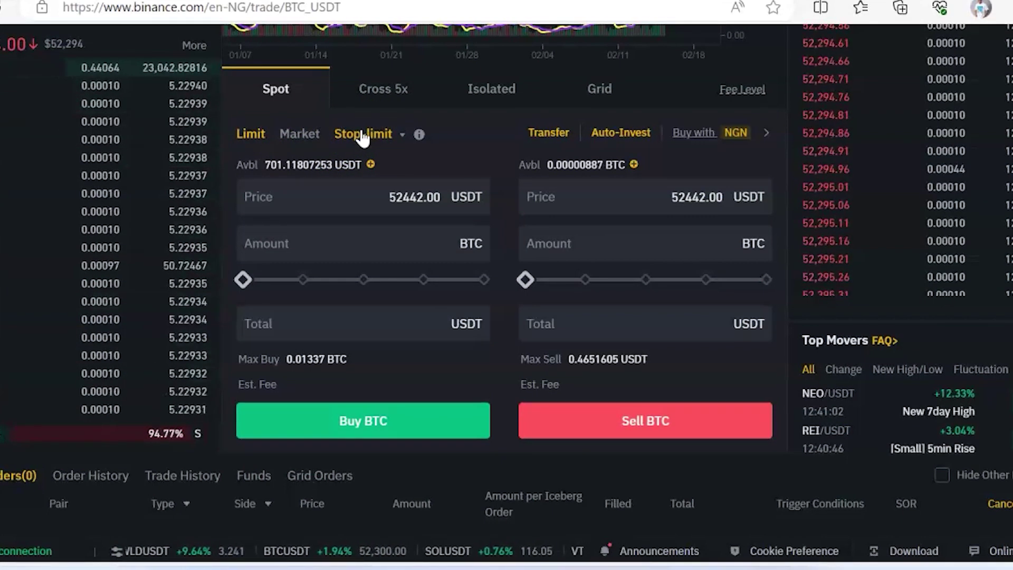
left_click(369, 136)
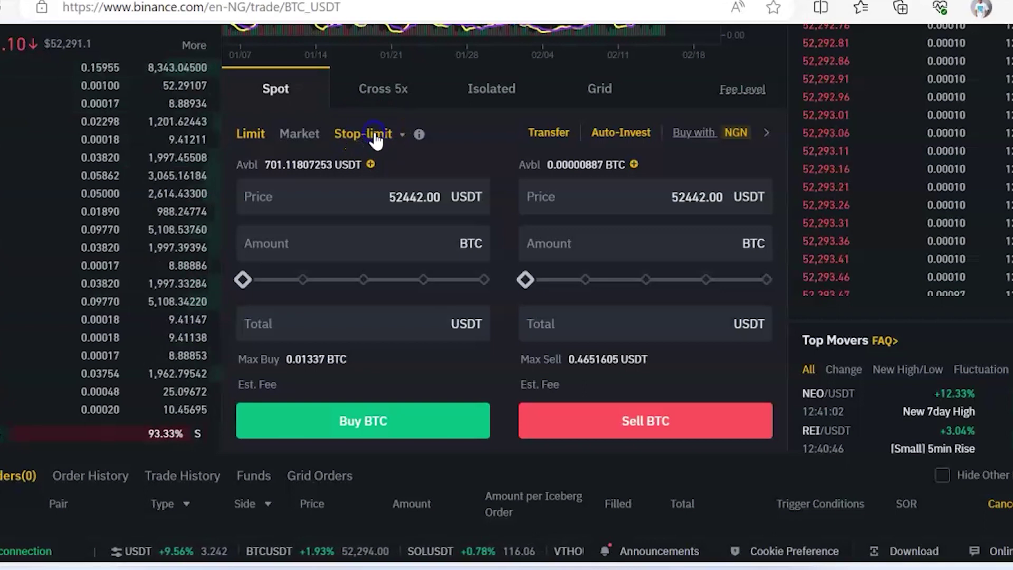
left_click(394, 133)
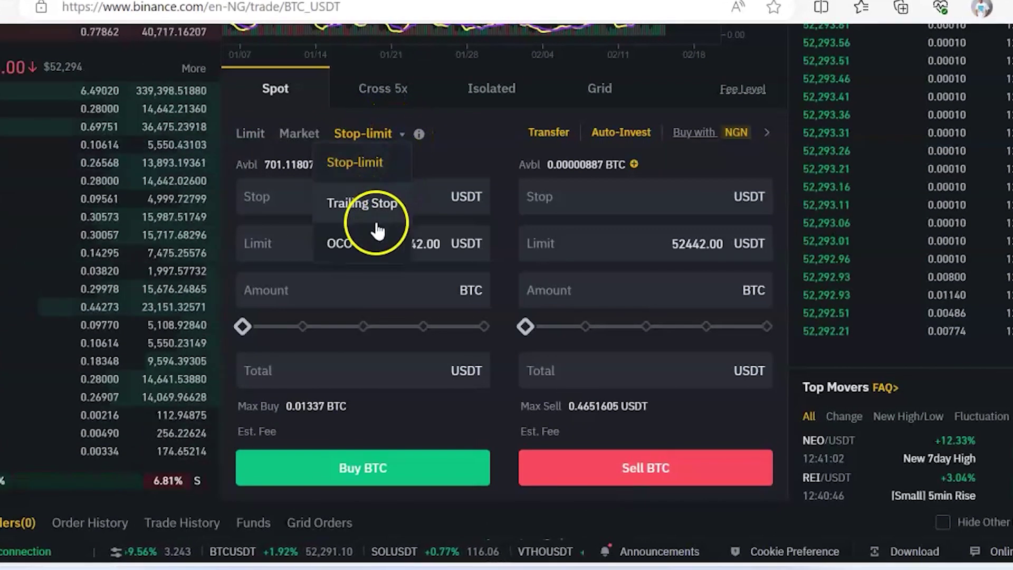
left_click(351, 141)
left_click(310, 114)
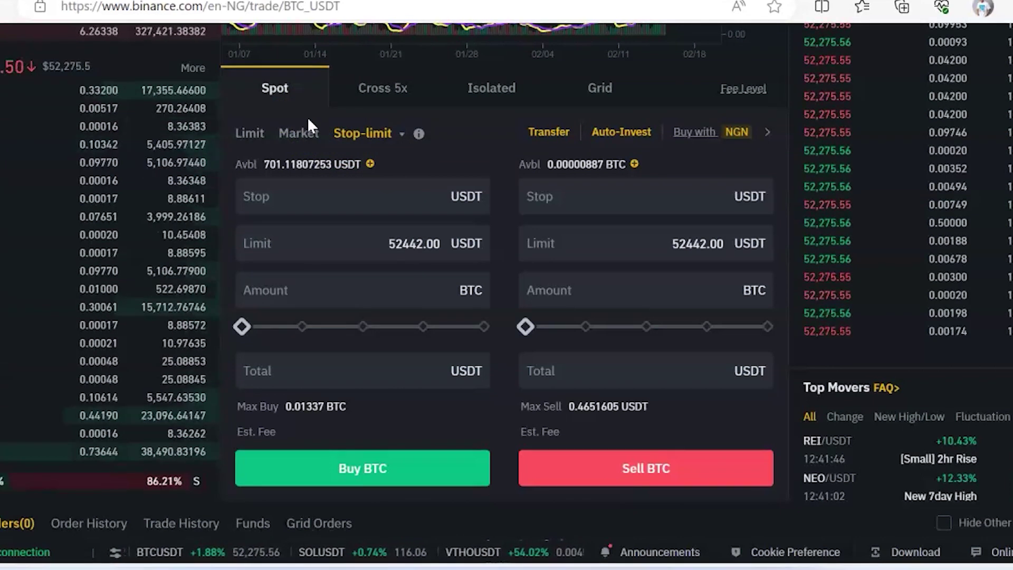
Switch the spot order form to the Market order type.
left_click(303, 132)
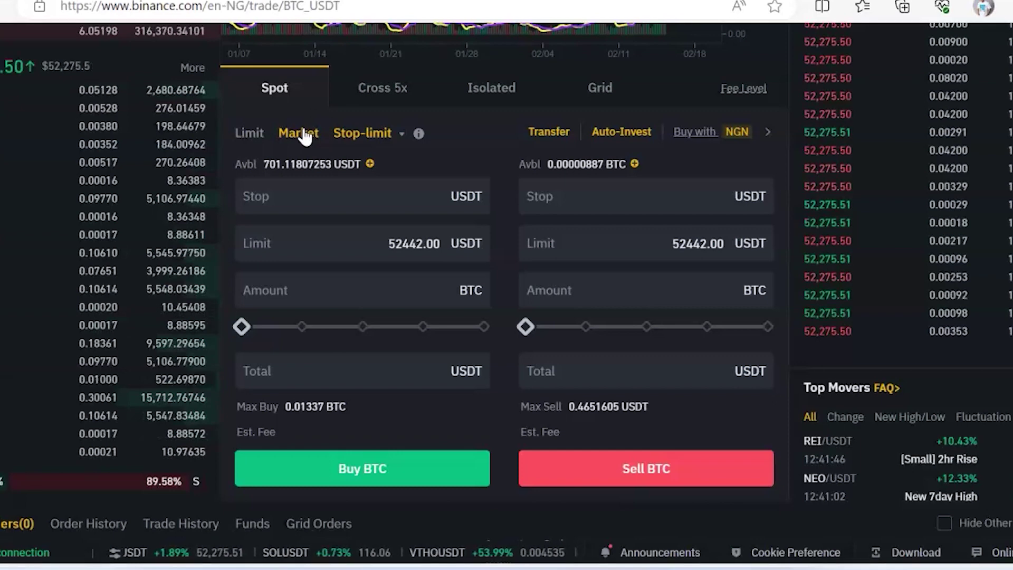
left_click(298, 132)
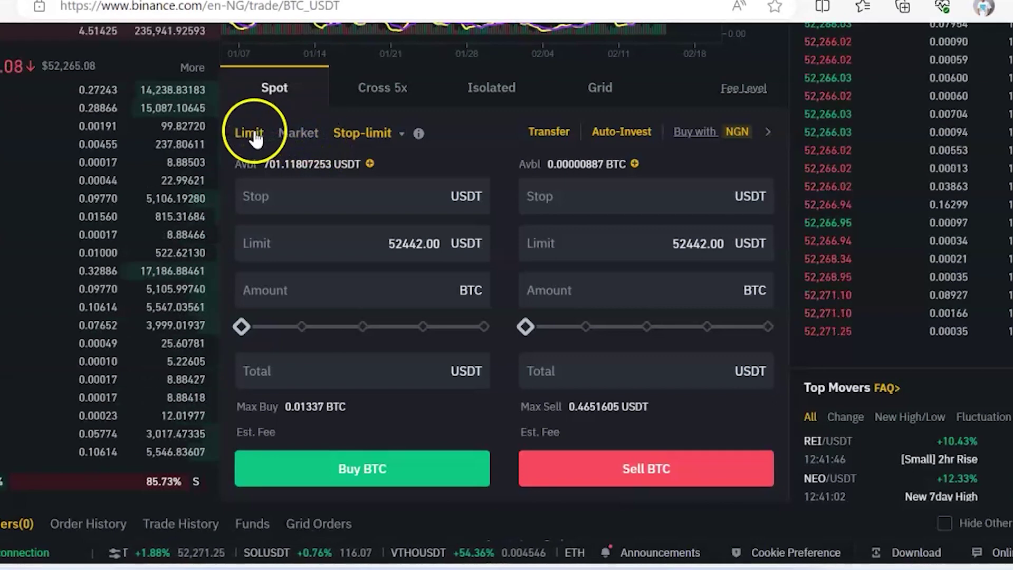
left_click(298, 135)
left_click(298, 134)
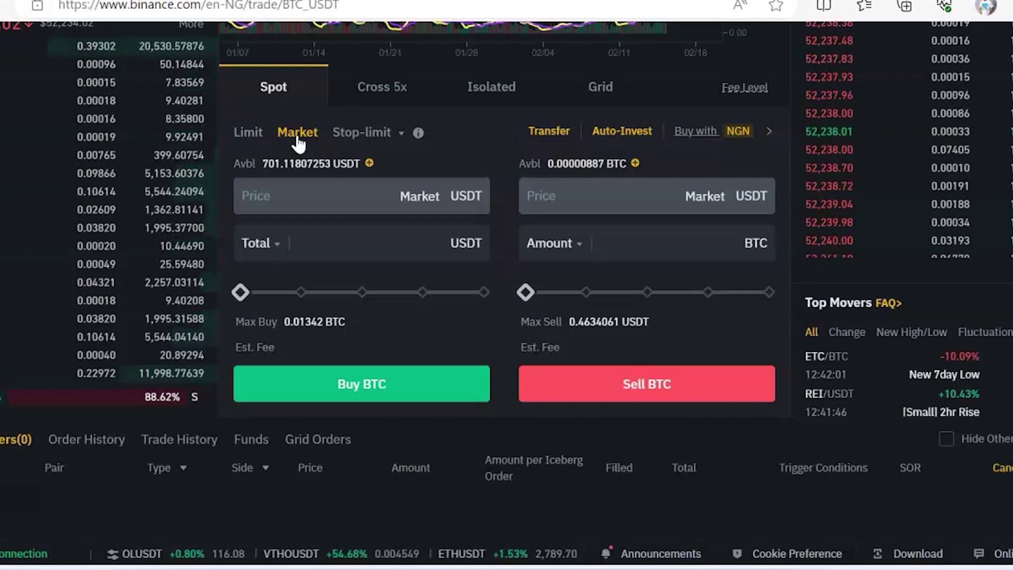
left_click(298, 139)
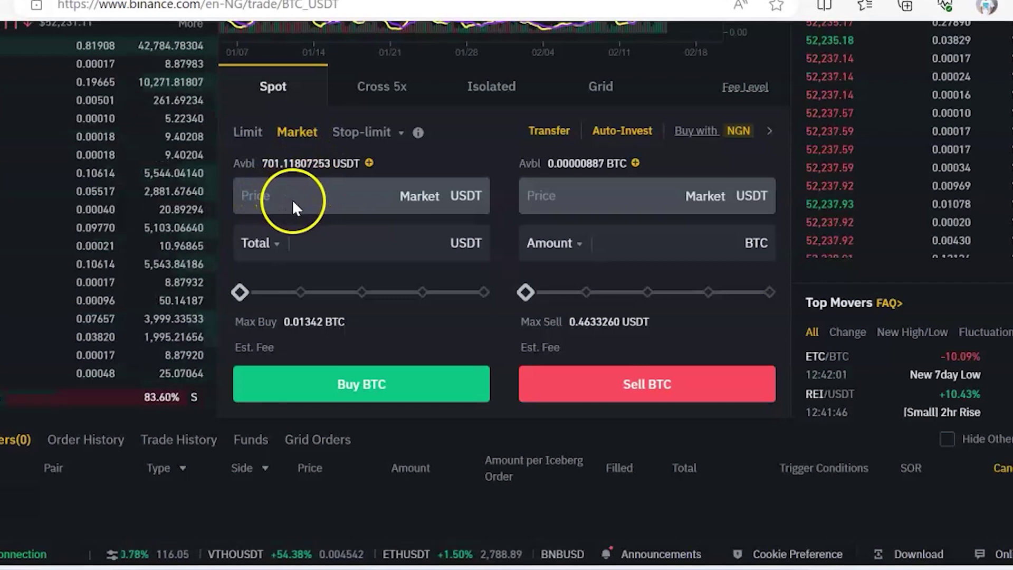
Set the buy order's total to 30 USDT and buy BTC at the market price.
left_click(319, 240)
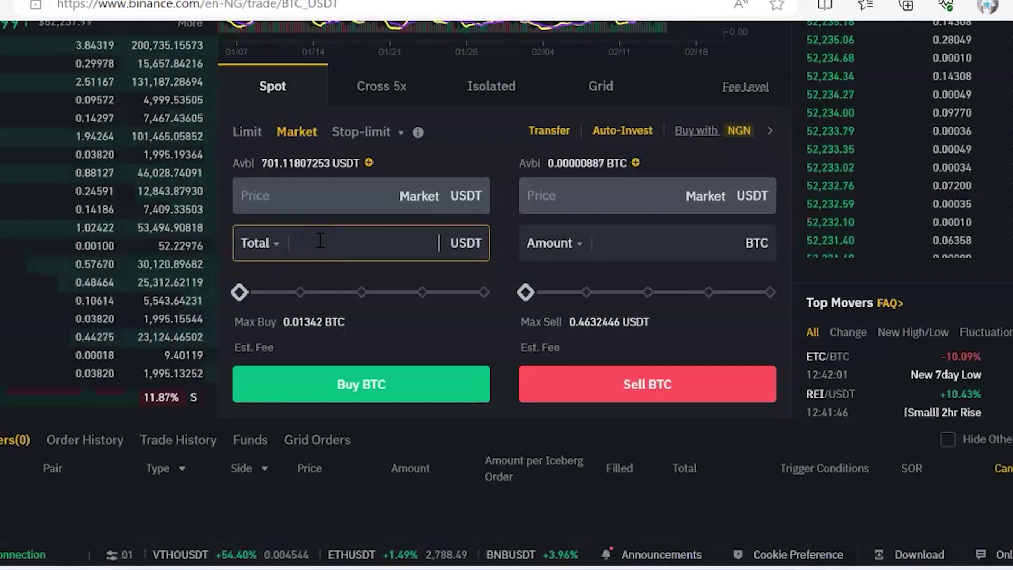
type("30")
left_click(410, 240)
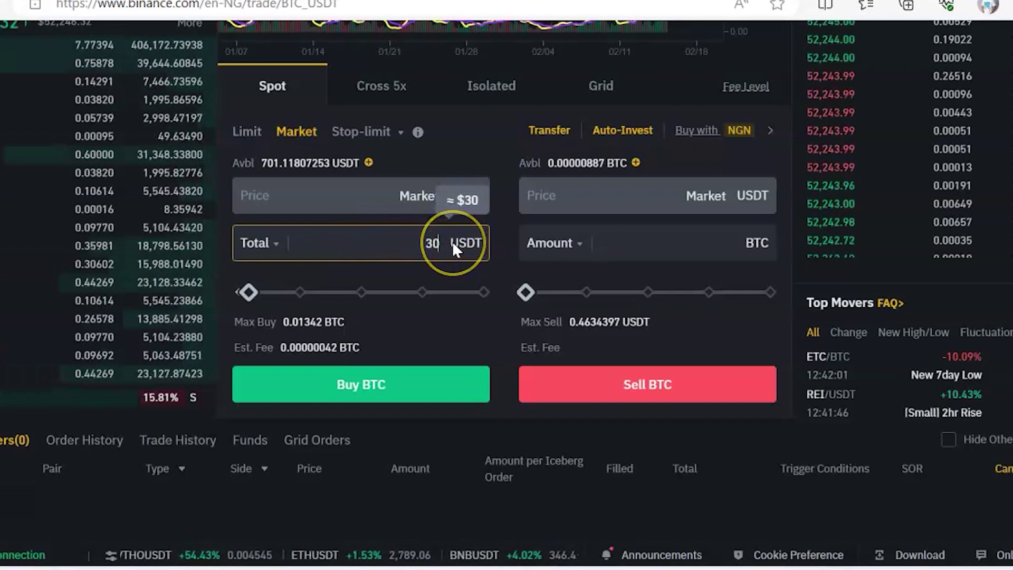
left_click(385, 390)
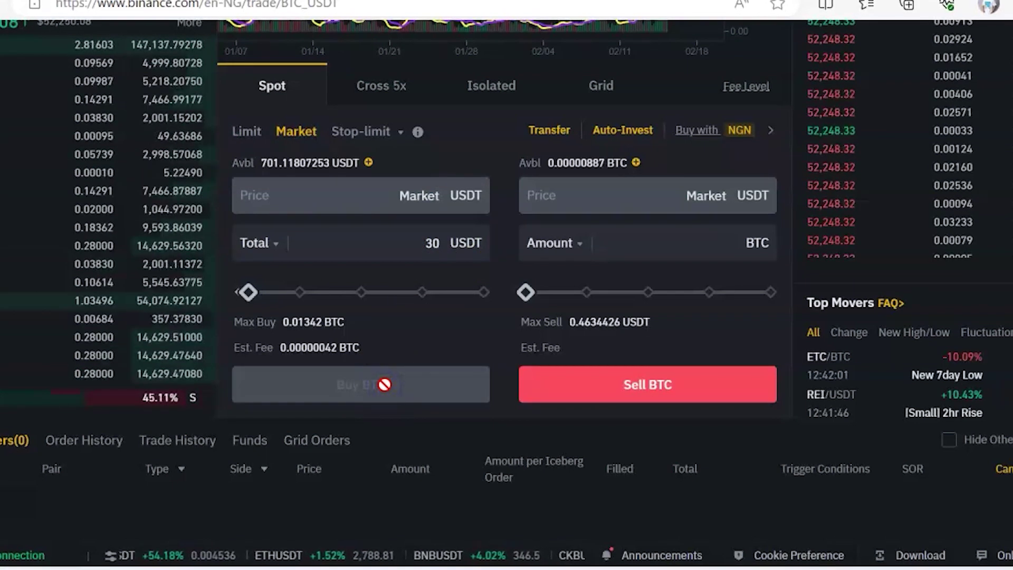
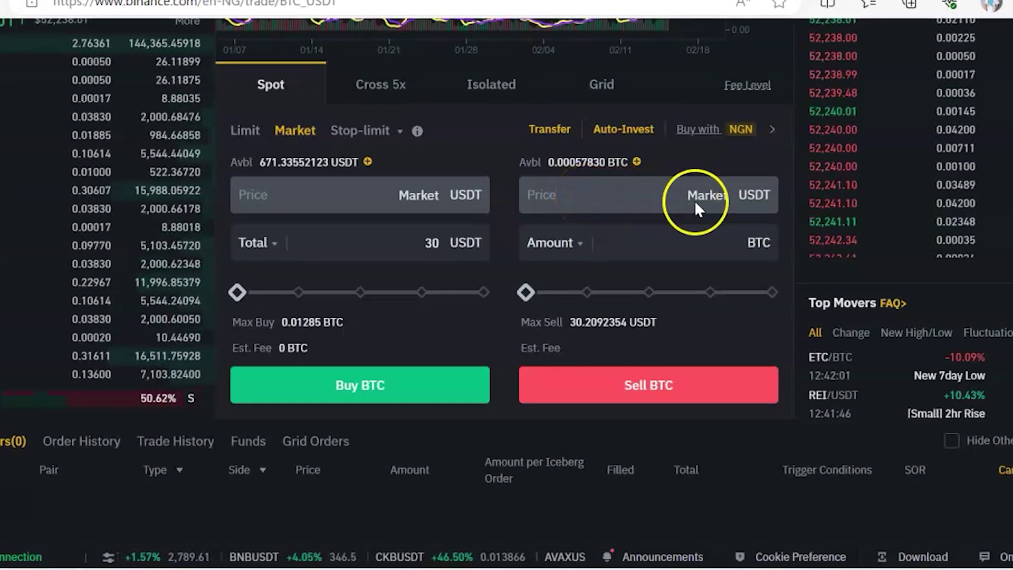
left_click(685, 235)
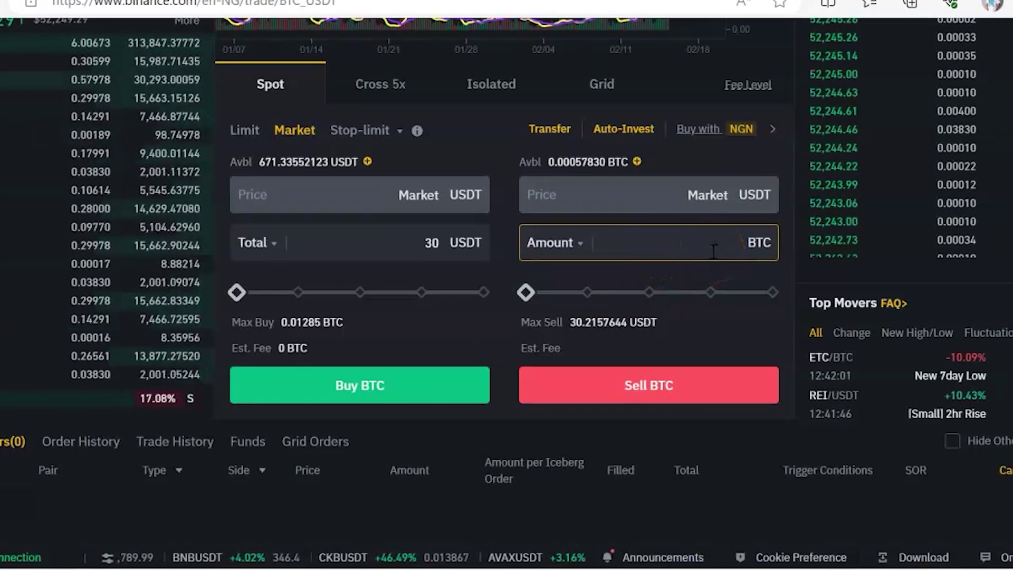
type("300")
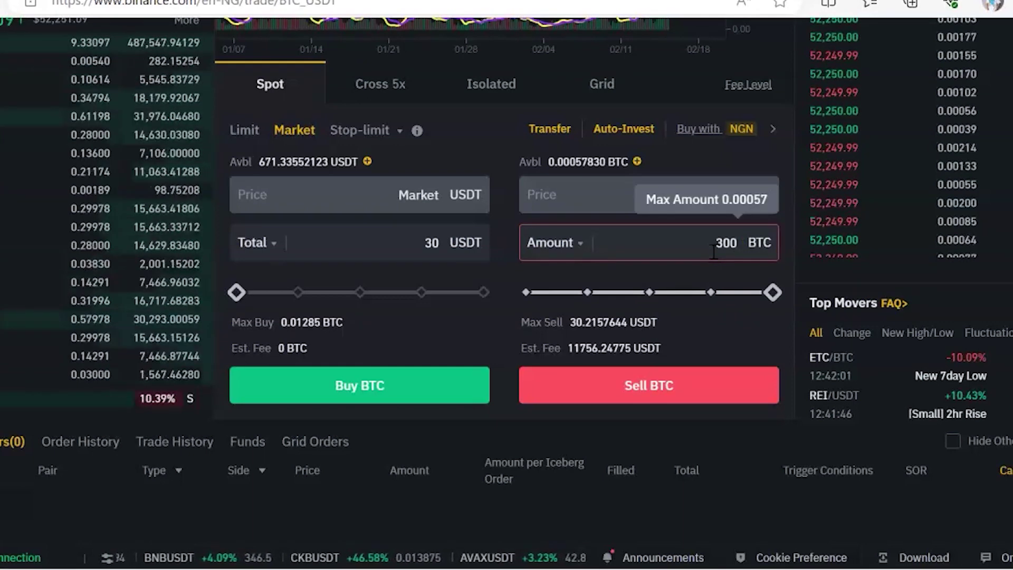
key("BackSpace")
key("BackSpace")
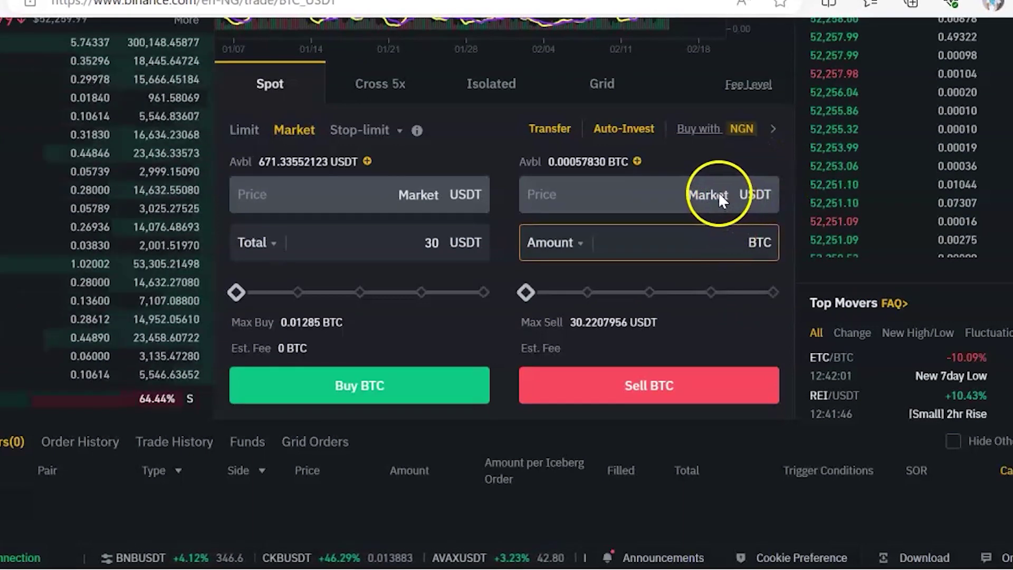
left_click(751, 193)
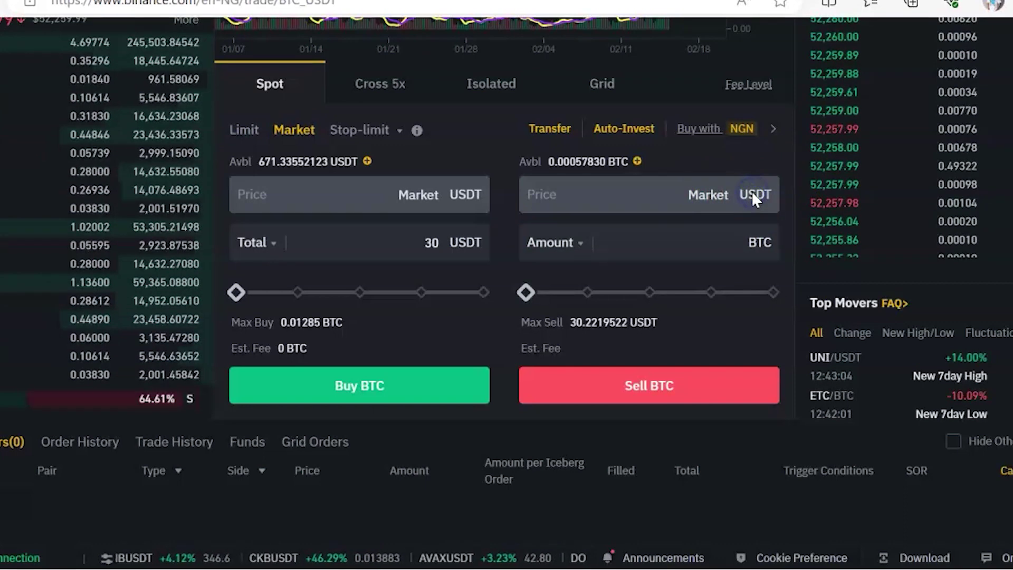
Set the sell amount to 100% of the available BTC, 0.00057 BTC, and sell it at the market price.
left_click(697, 245)
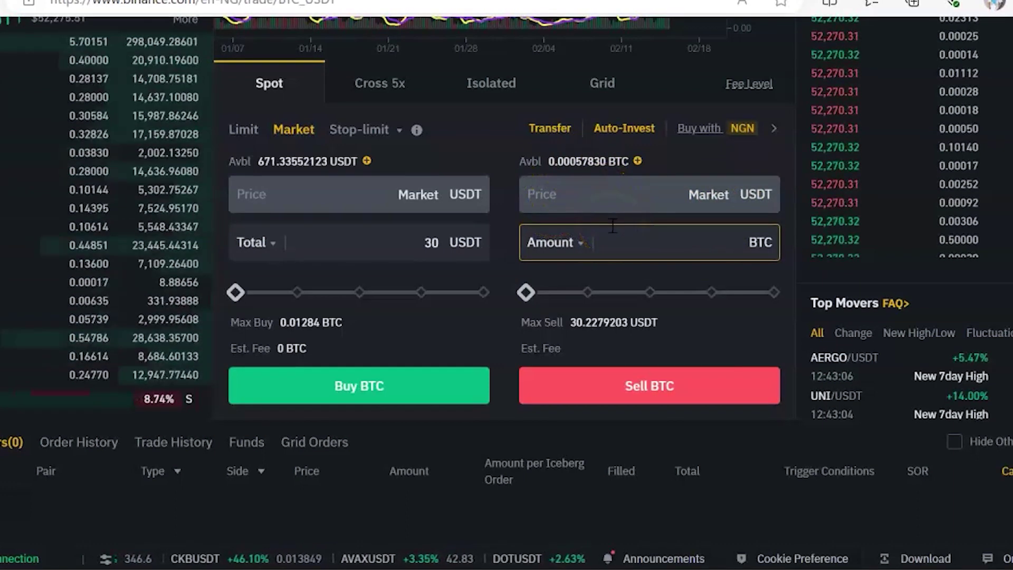
type("0")
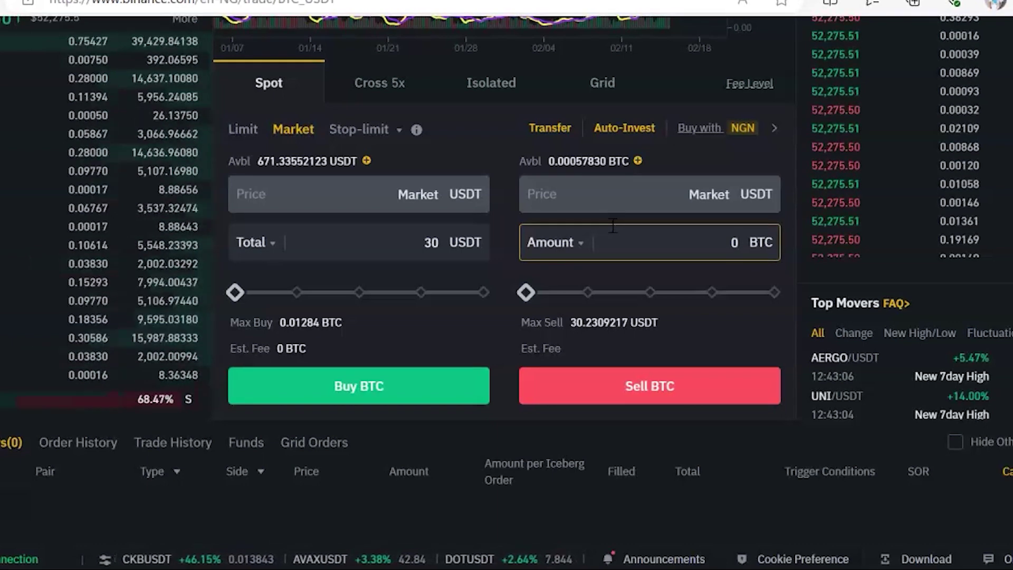
left_click(530, 291)
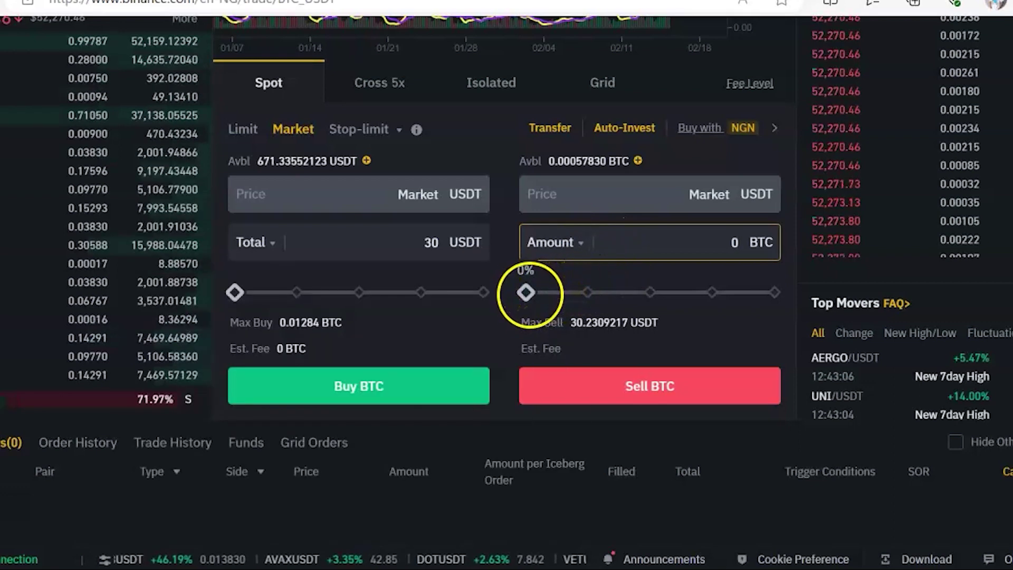
left_click_drag(590, 292, 841, 291)
left_click_drag(759, 289, 818, 300)
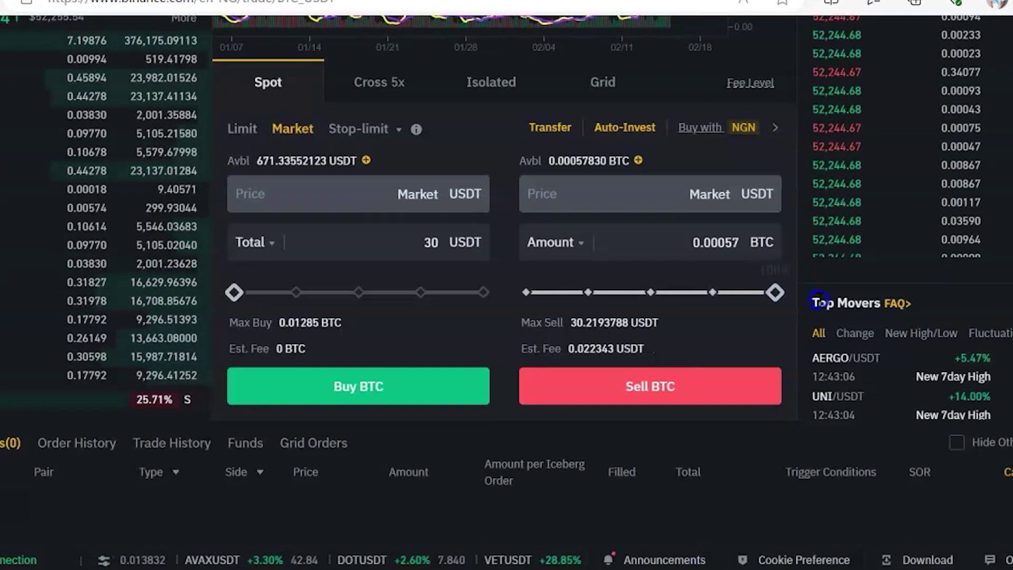
left_click(669, 402)
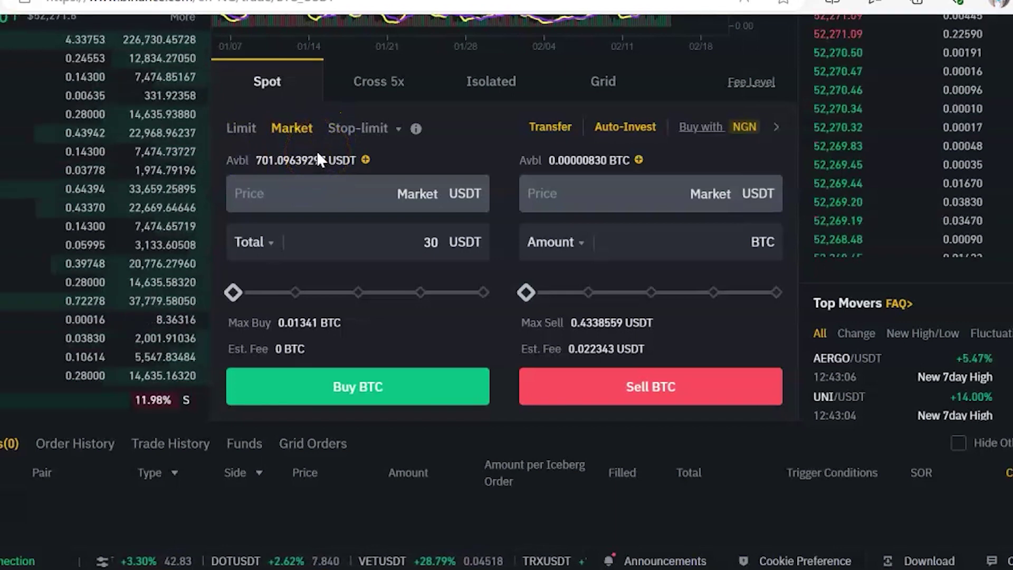
left_click(633, 239)
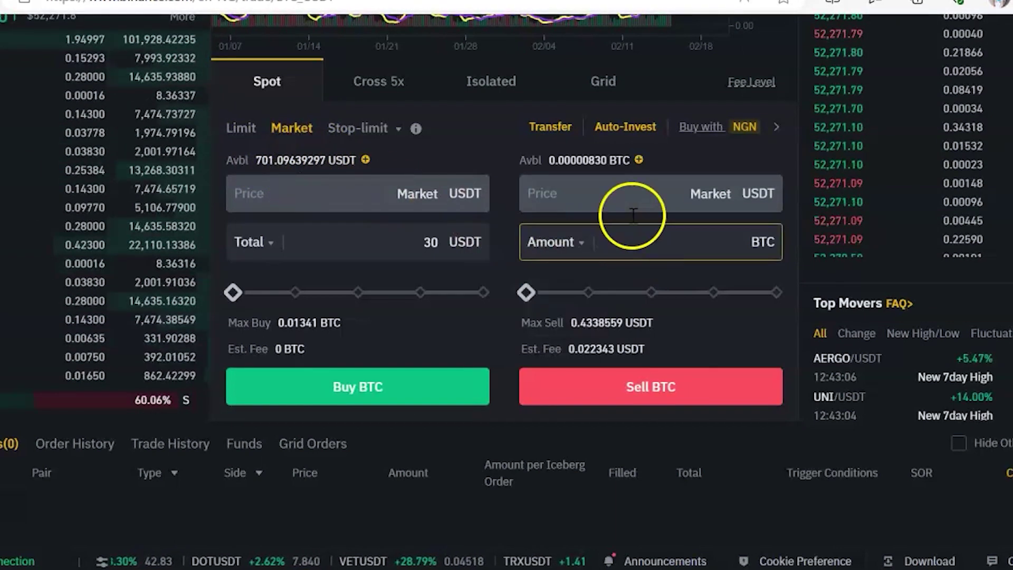
left_click(299, 153)
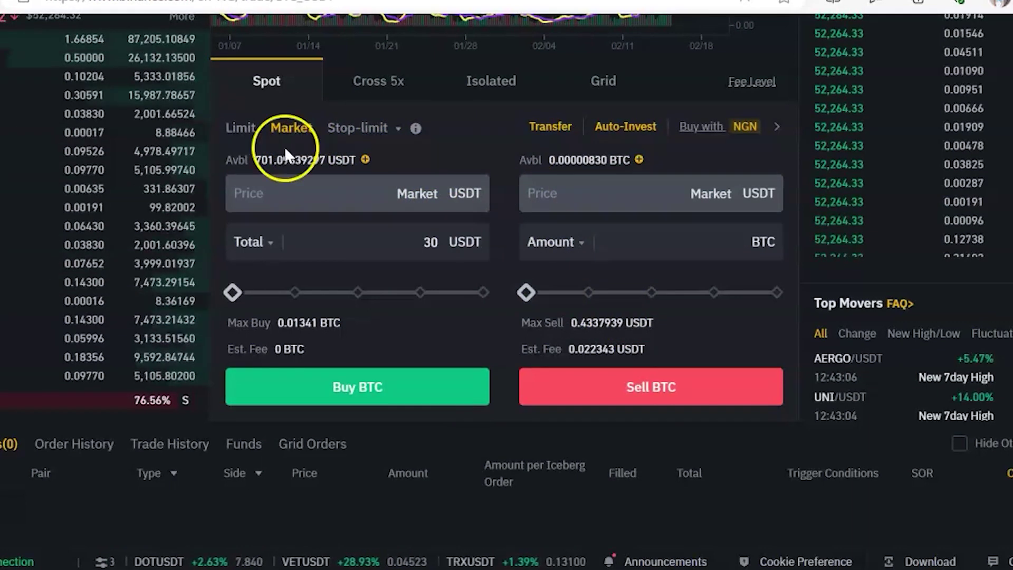
left_click(290, 131)
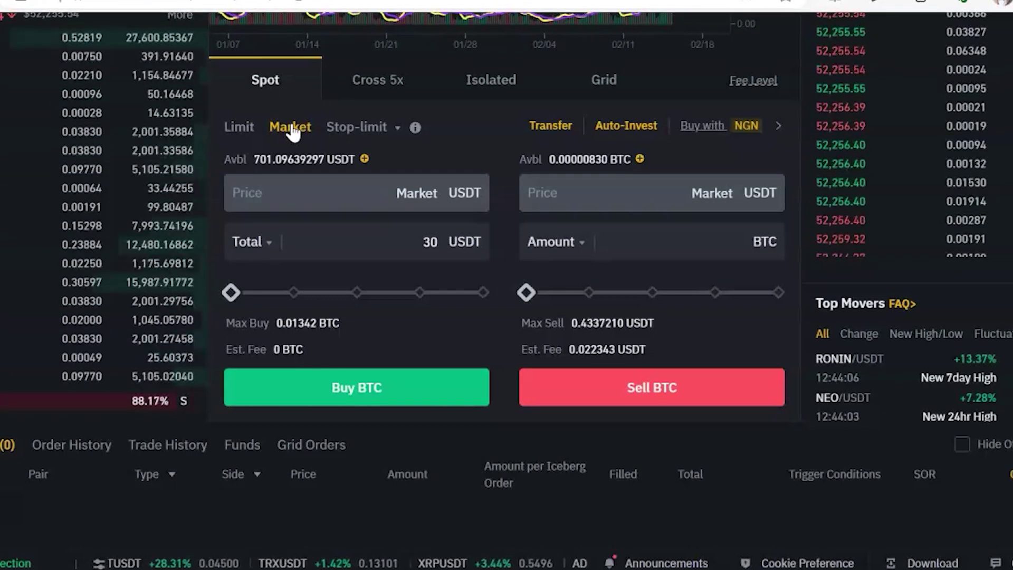
scroll(293, 132, "up", 2)
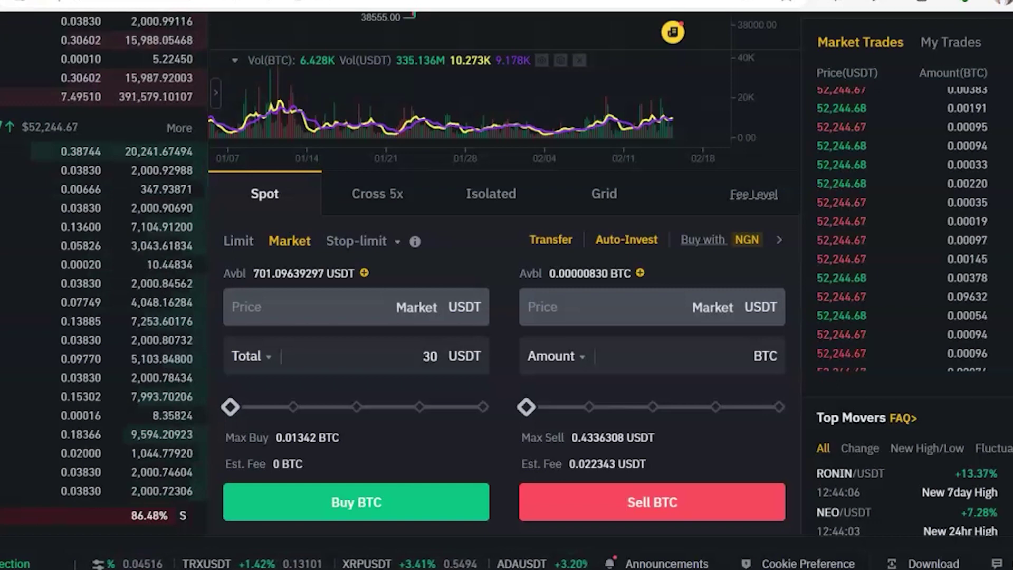
Switch the spot order form to the Limit order type and set the buy price to 51000 USDT.
mouse_move(41, 153)
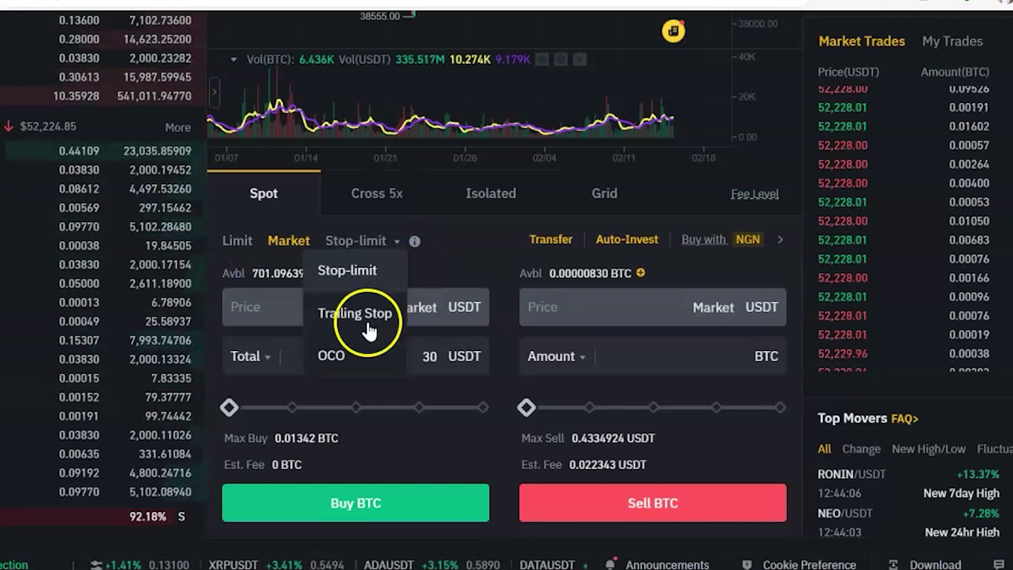
left_click(240, 242)
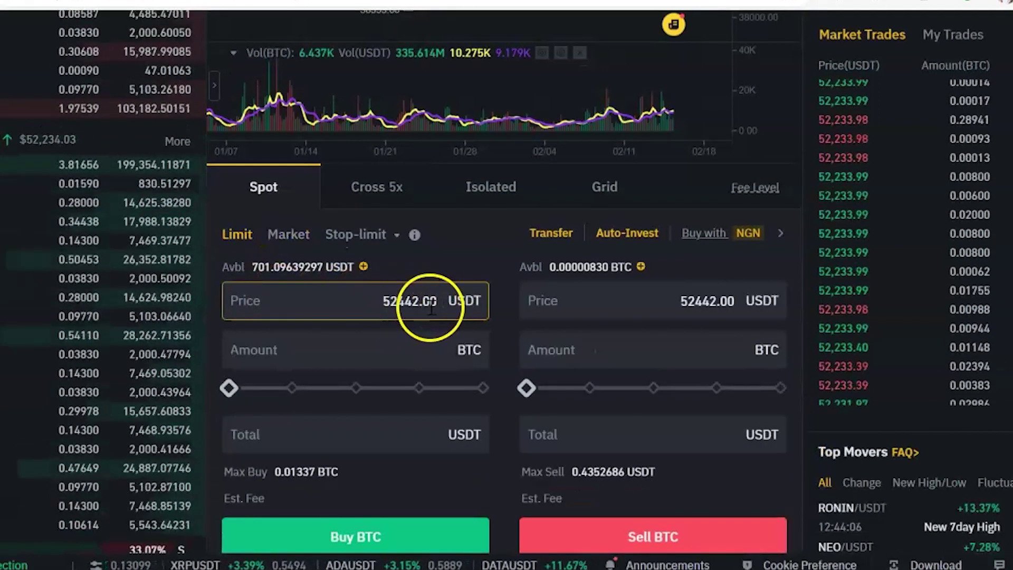
left_click(439, 308)
key("BackSpace")
key("BackSpace")
key("BackSpace")
key("BackSpace")
key("BackSpace")
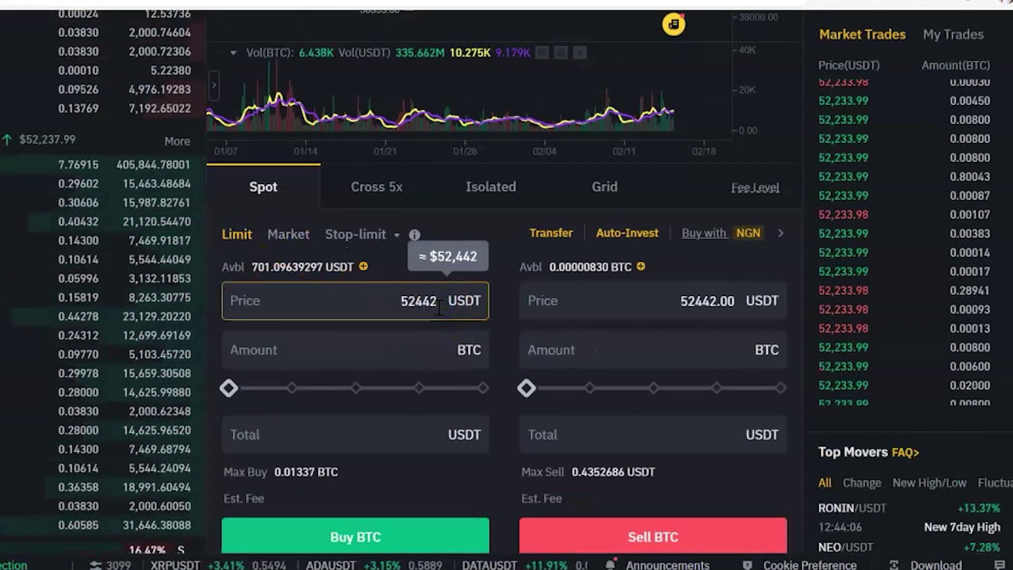
key("BackSpace")
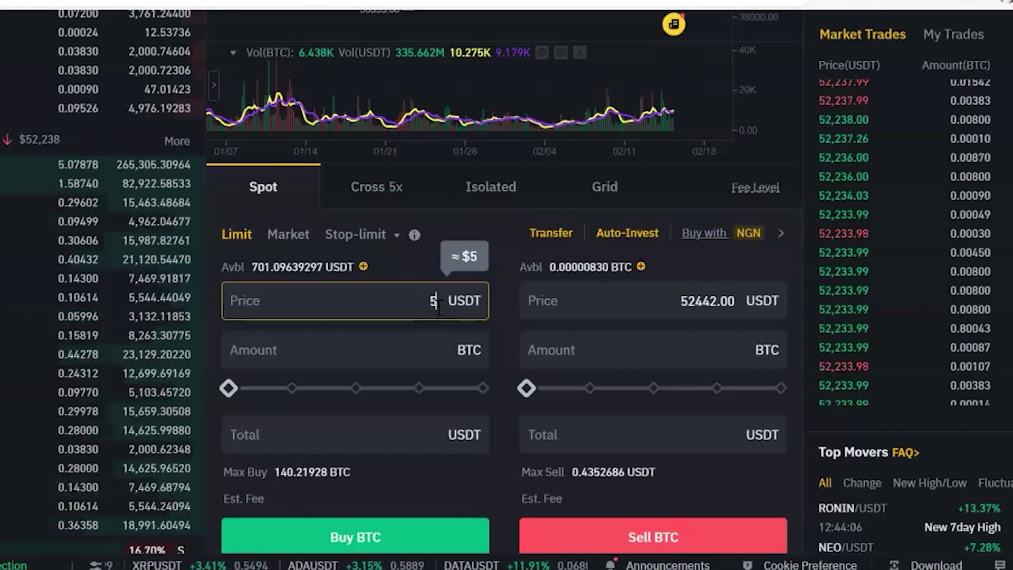
type("1000")
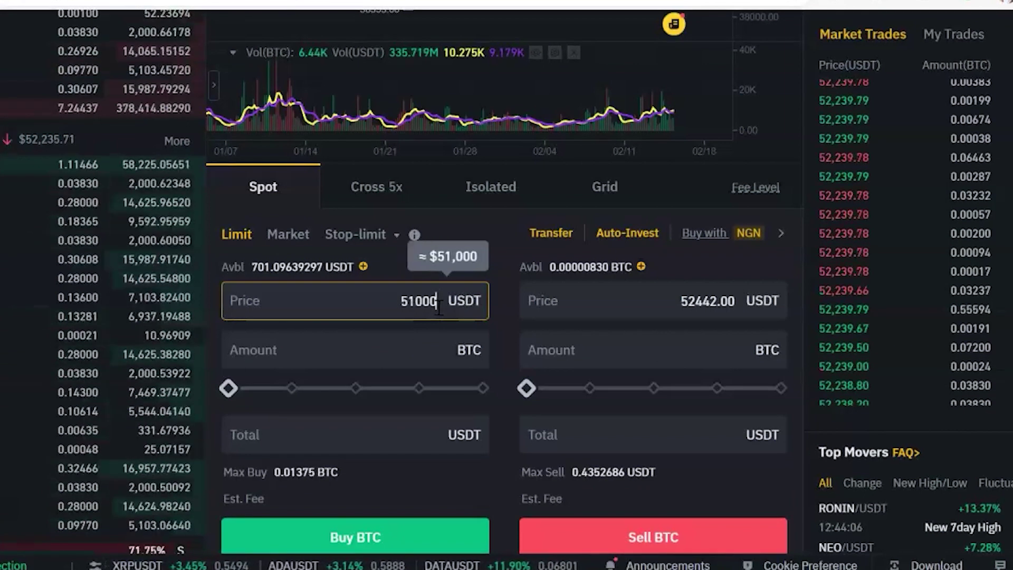
left_click(433, 328)
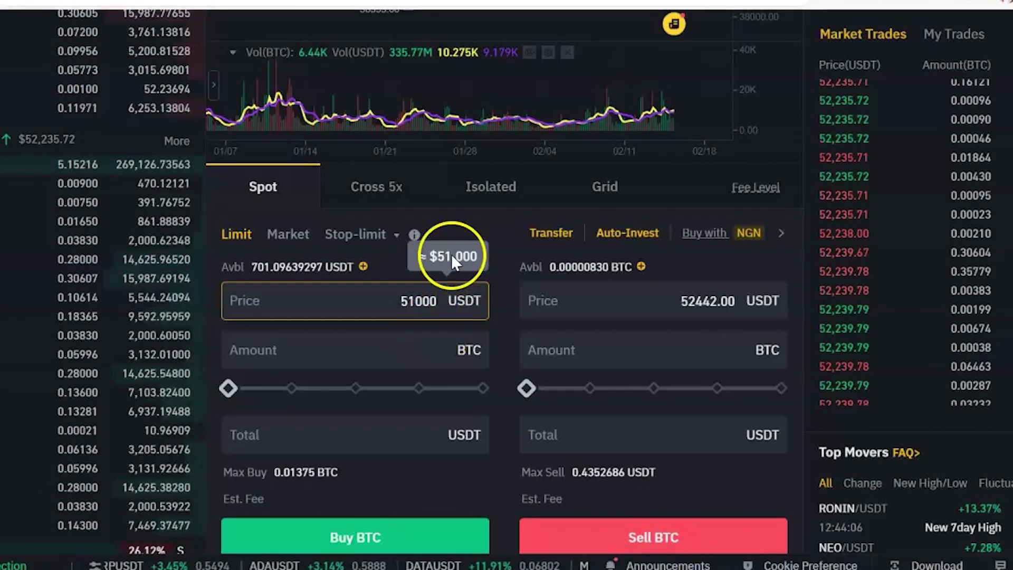
Try several buy amounts on the percentage slider, ending at 53% of the available USDT.
left_click(384, 349)
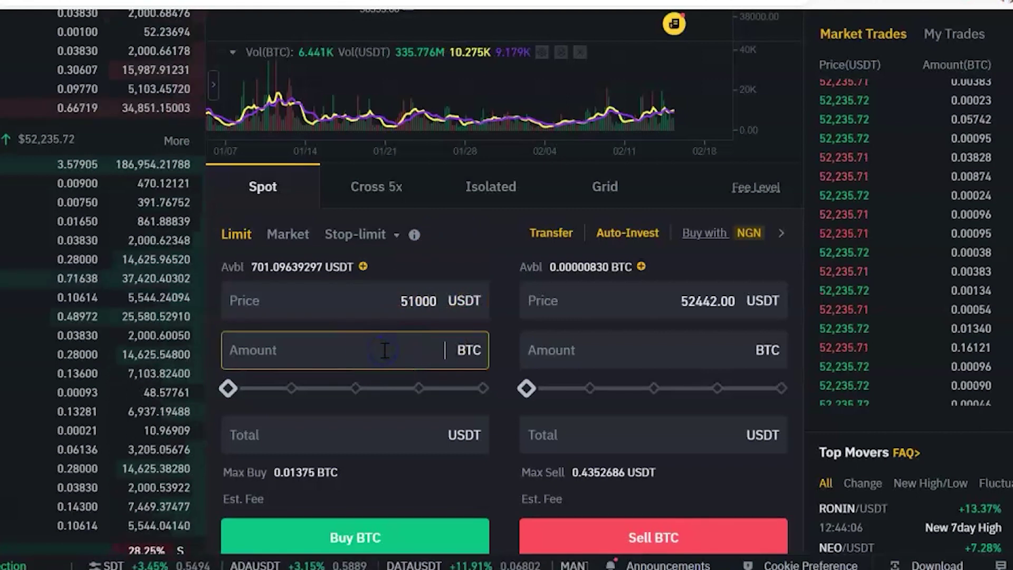
left_click(371, 354)
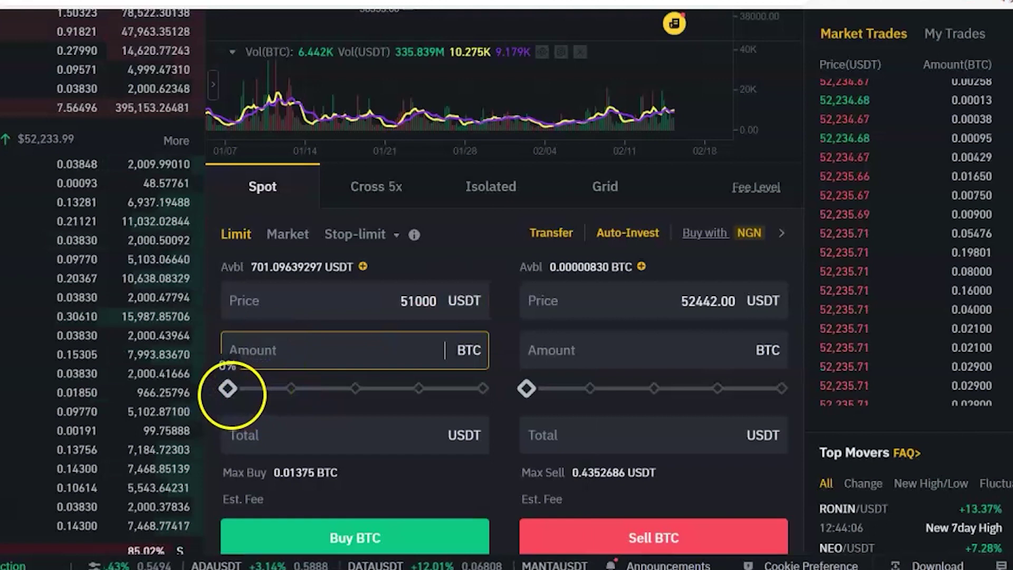
left_click_drag(253, 397, 393, 398)
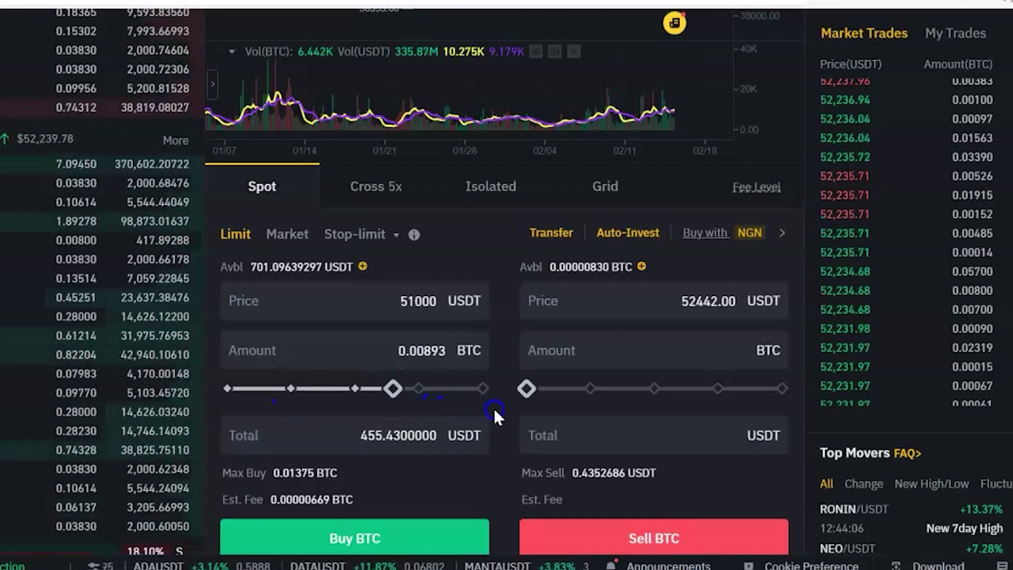
mouse_move(393, 389)
left_click_drag(395, 391, 499, 400)
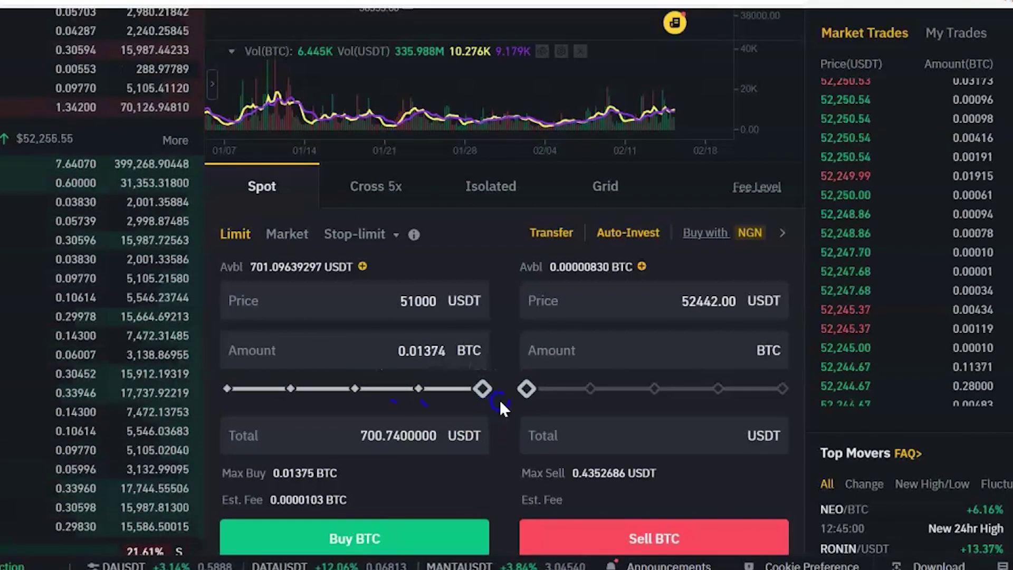
left_click(362, 389)
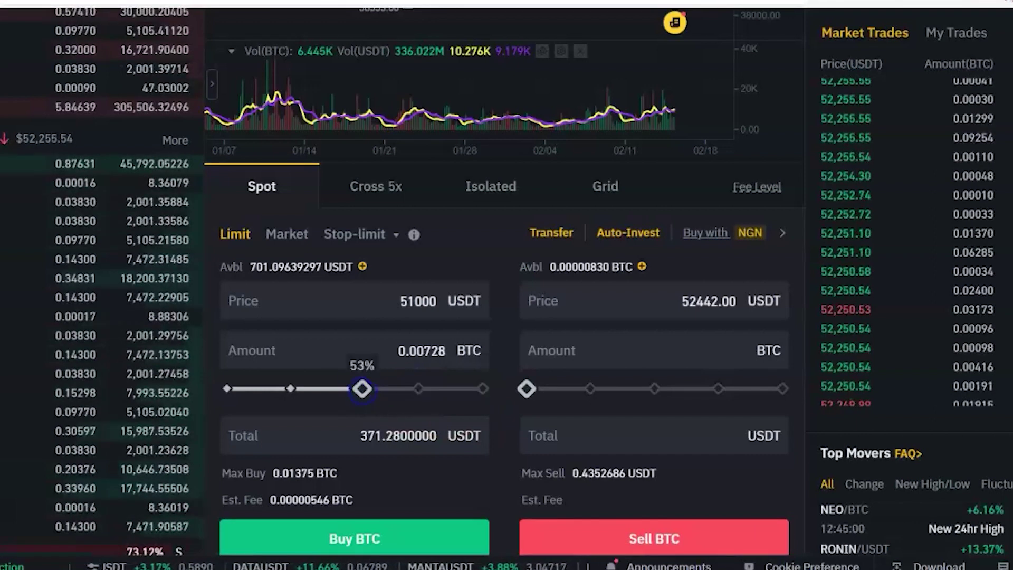
Set the buy order's total to 100 USDT and place the limit buy order for BTC.
left_click(289, 447)
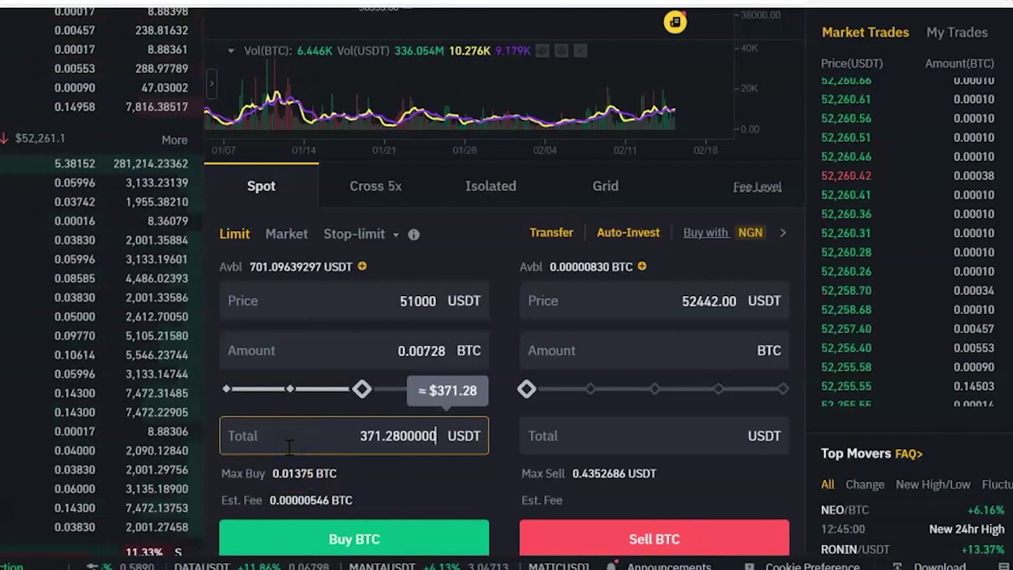
key("BackSpace")
key("BackSpace")
key("BackSpace")
key("BackSpace")
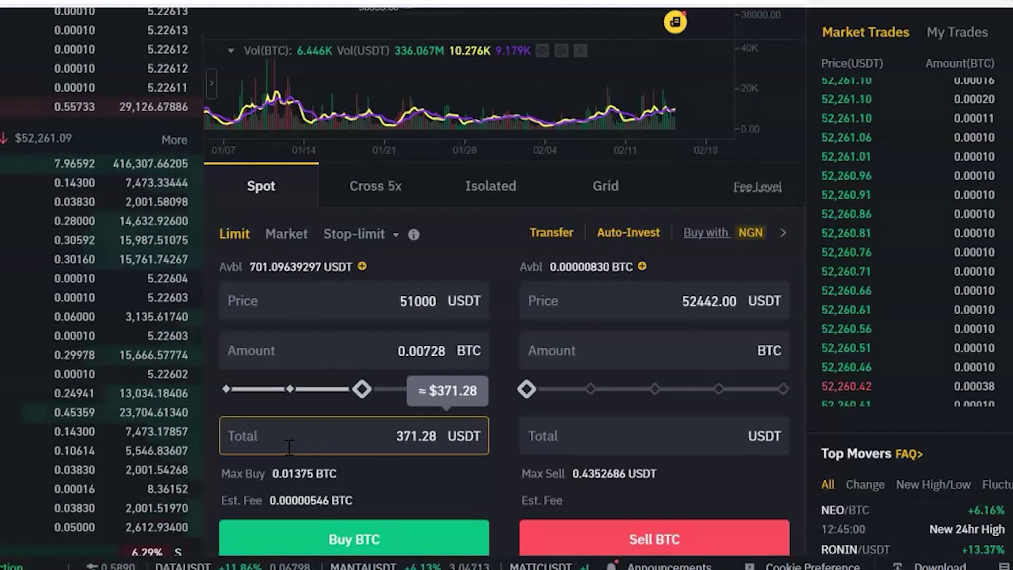
key("BackSpace")
key("BackSpace")
key("BackSpace")
key("BackSpace")
key("BackSpace")
key("BackSpace")
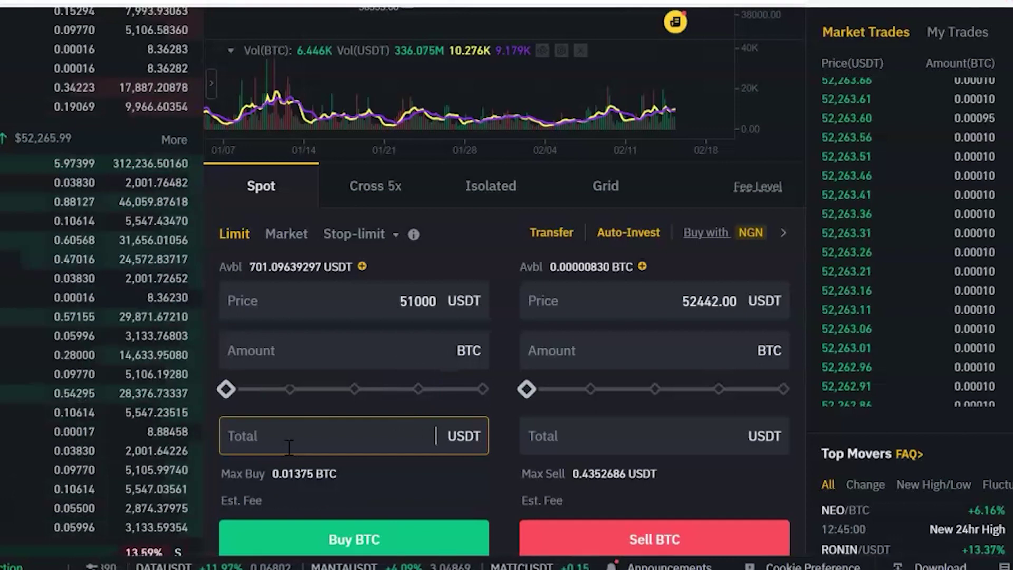
type("100")
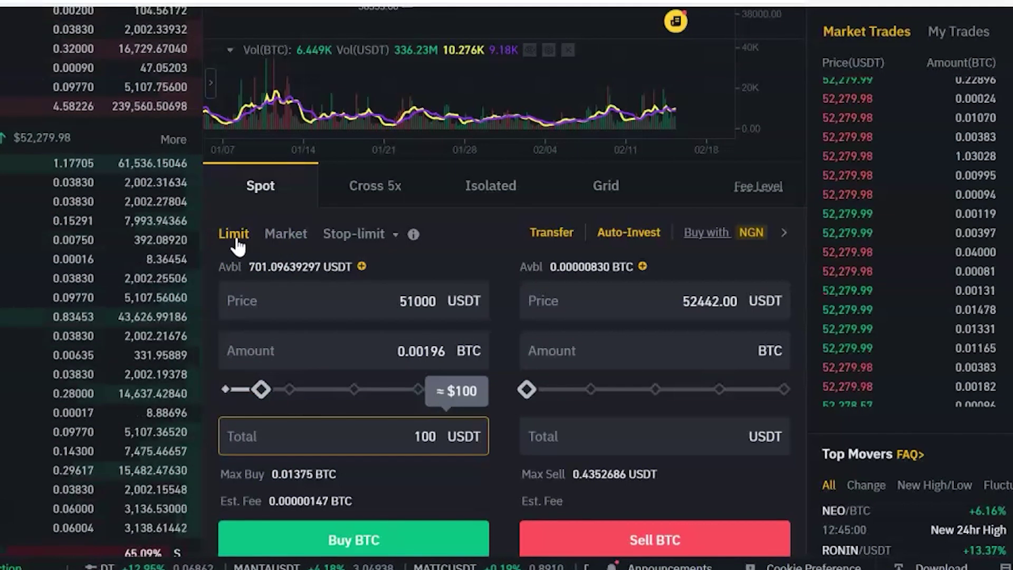
left_click(309, 303)
left_click(445, 441)
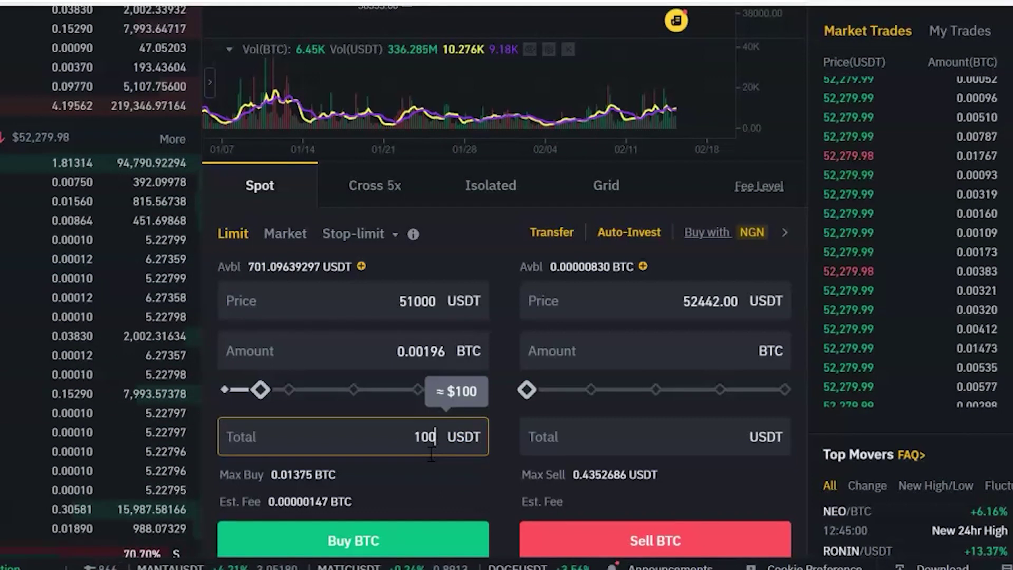
scroll(431, 454, "down", 3)
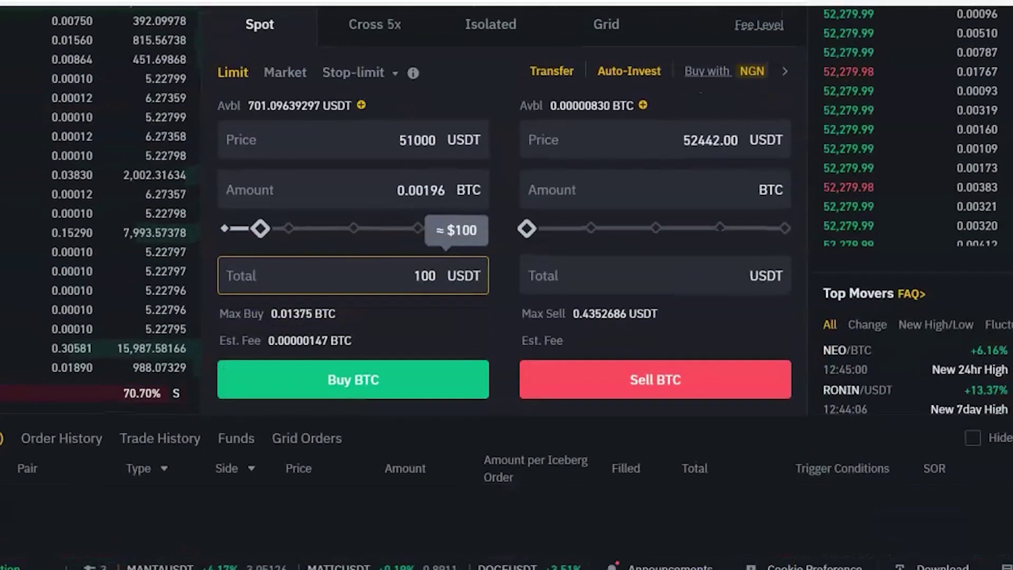
left_click(393, 399)
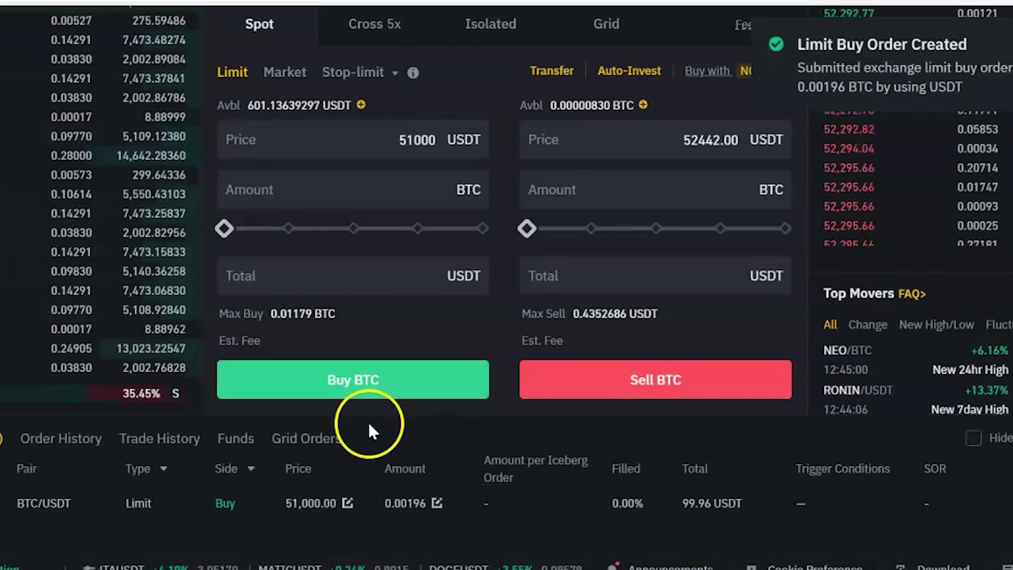
Review the new BTC/USDT limit buy order in the open orders list.
left_click(349, 504)
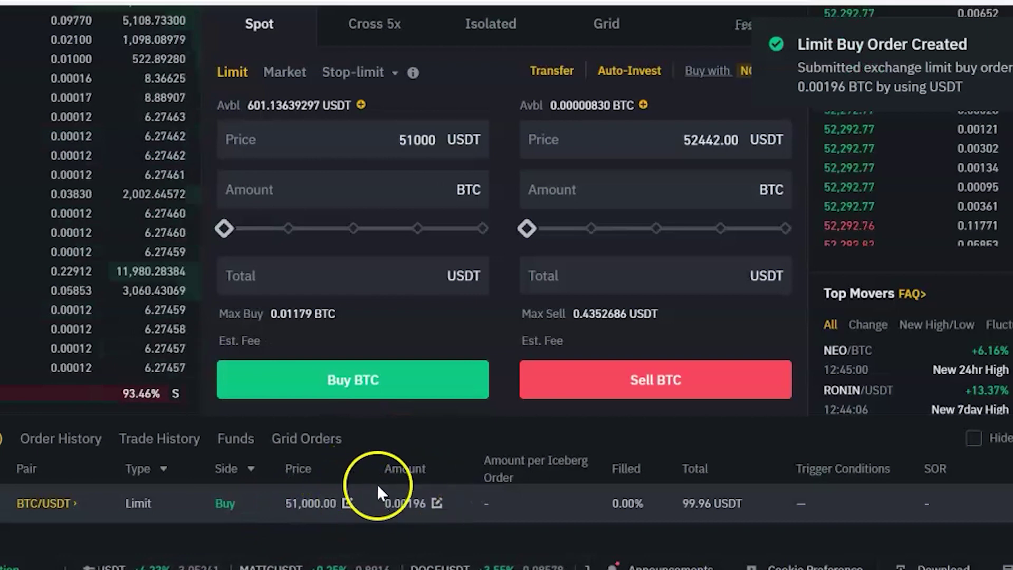
scroll(375, 498, "down", 2)
scroll(285, 338, "down", 1)
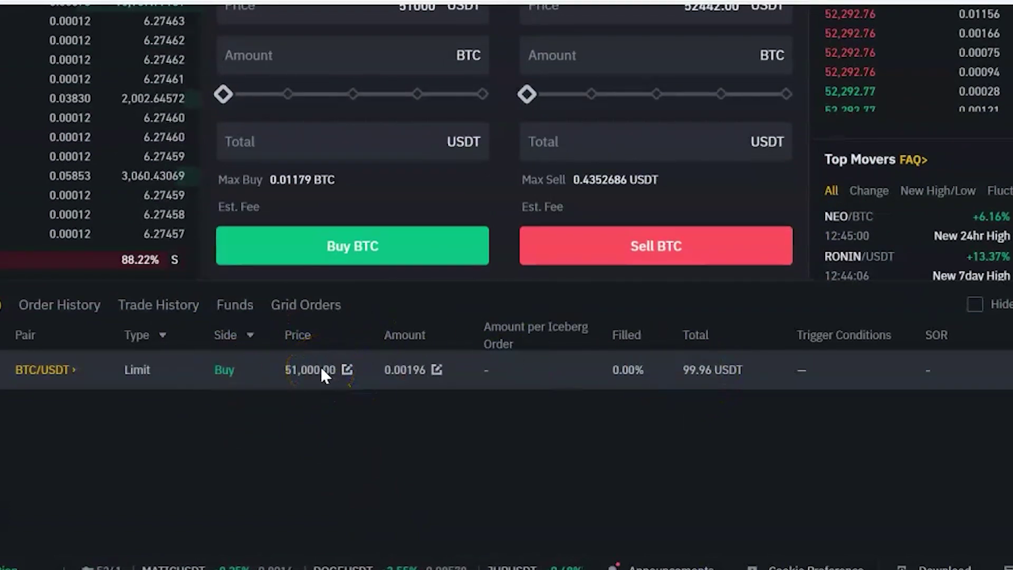
Set the limit sell order's price to 54000 USDT.
scroll(323, 365, "up", 7)
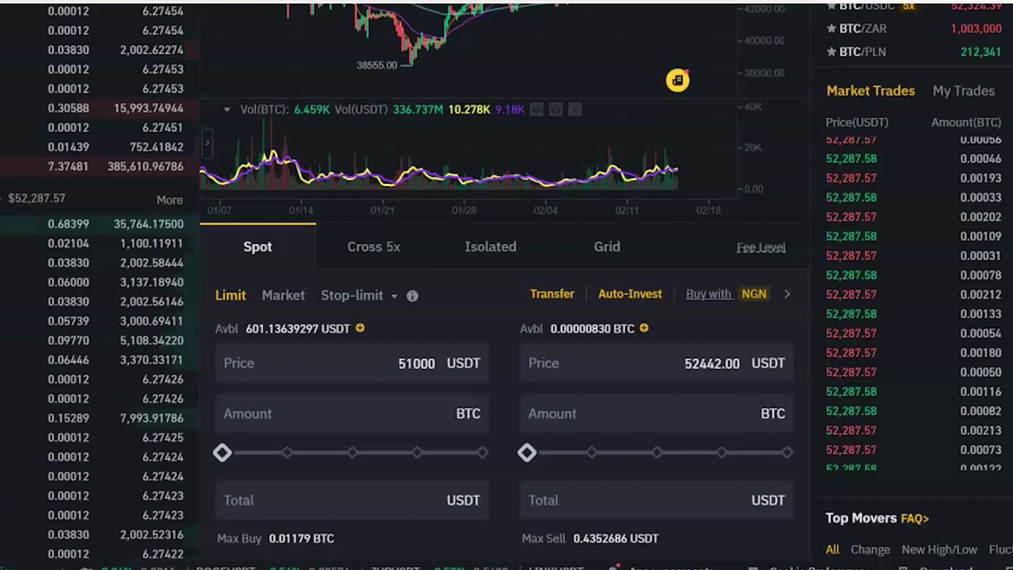
left_click(575, 363)
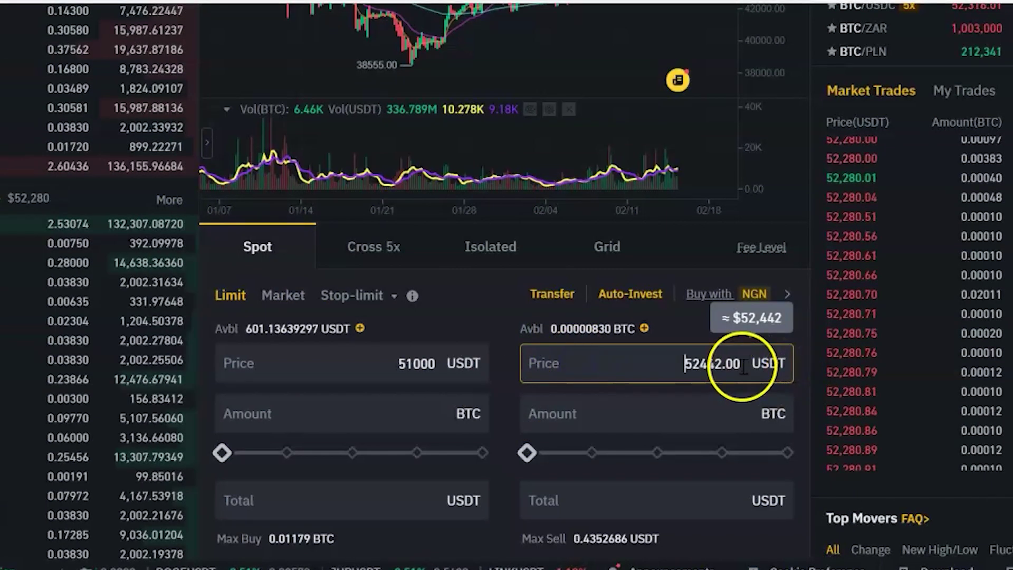
key("BackSpace")
key("BackSpace")
key("BackSpace")
key("BackSpace")
key("BackSpace")
key("BackSpace")
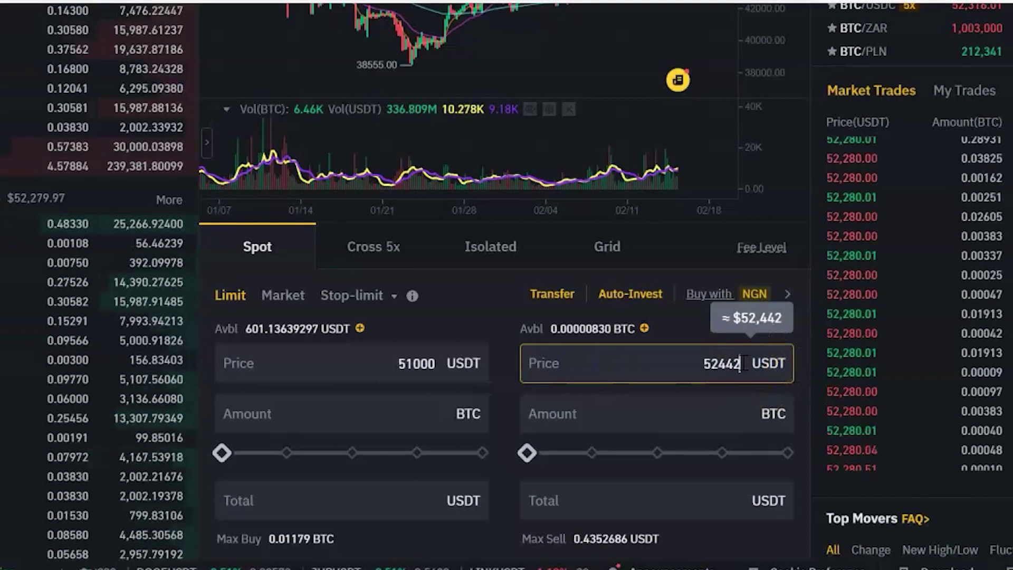
key("BackSpace")
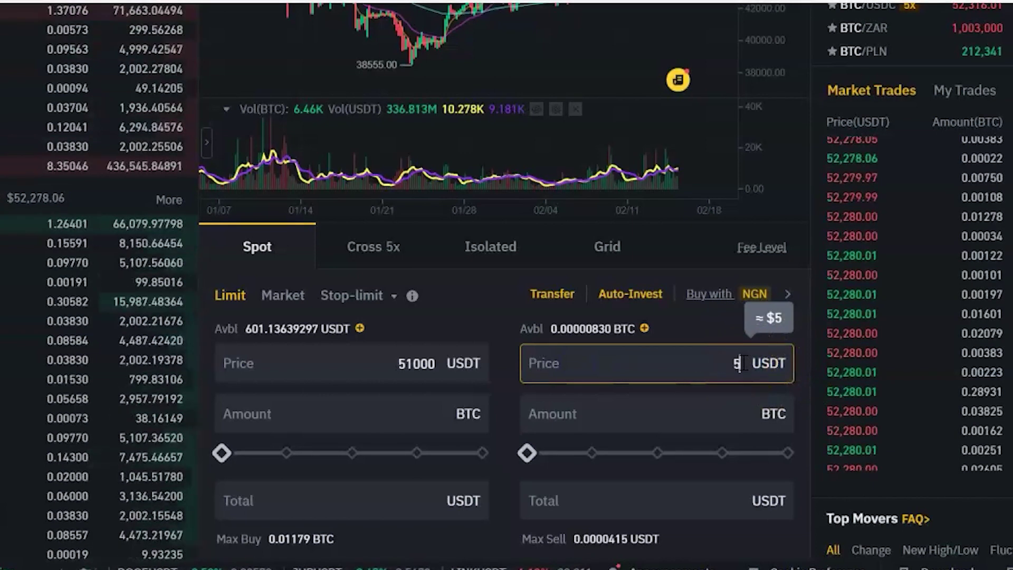
type("4")
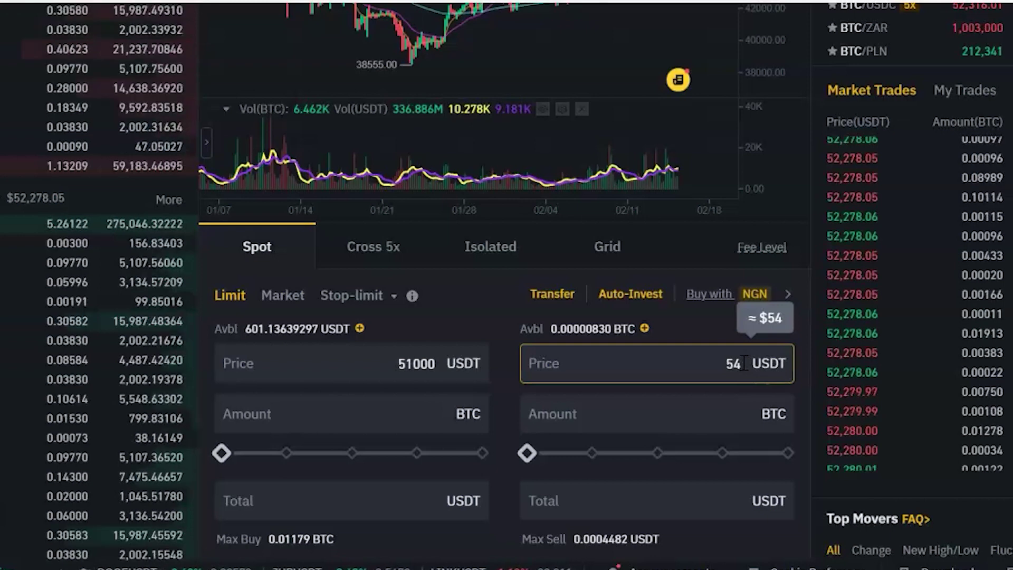
type("000")
left_click(633, 417)
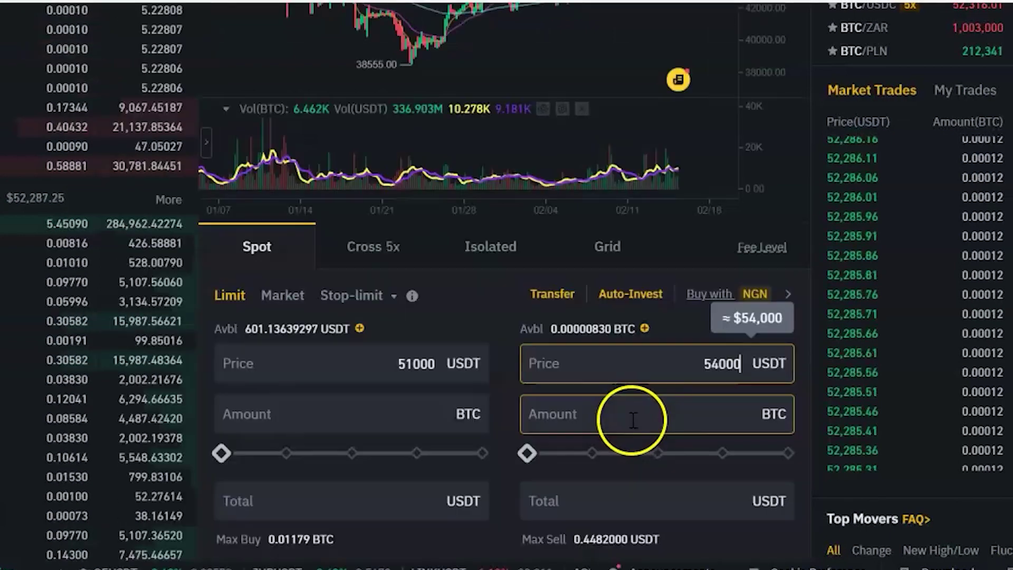
Set the sell amount slider between 25% and 50% and try to place the limit sell order for BTC.
left_click(587, 450)
left_click_drag(587, 452, 633, 454)
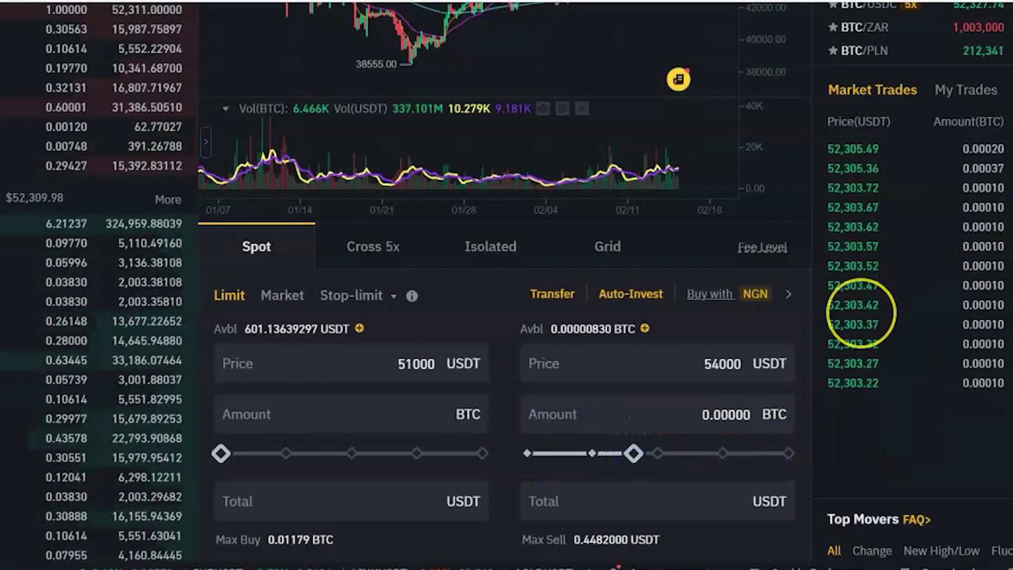
scroll(860, 319, "down", 4)
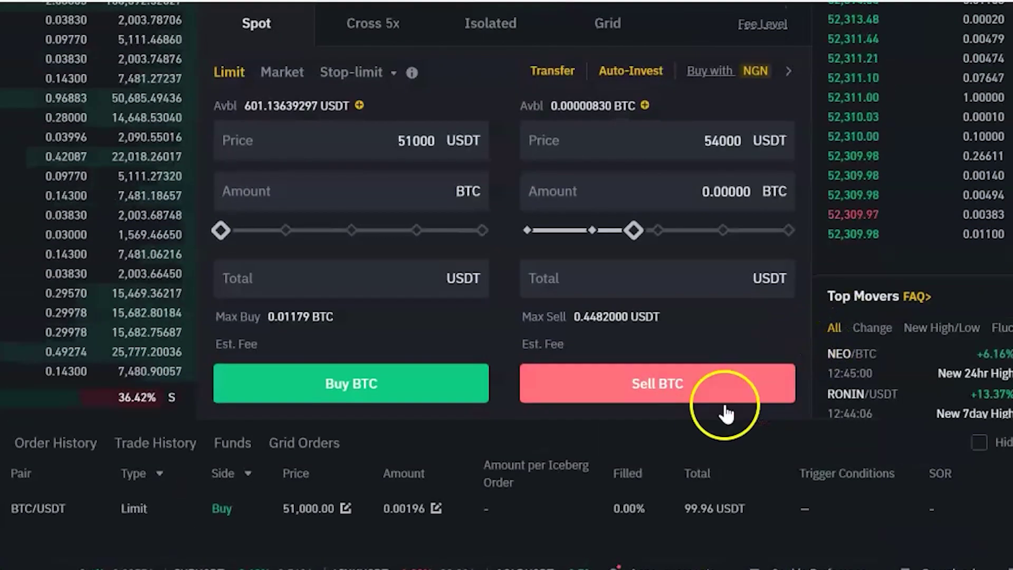
left_click(694, 383)
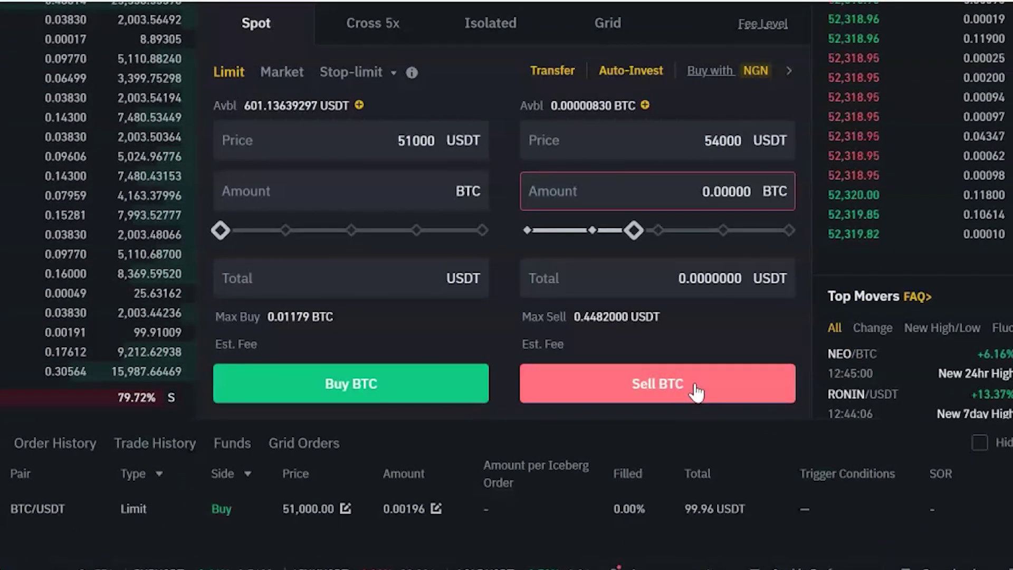
Cancel the open BTC/USDT limit buy order.
scroll(696, 390, "down", 1)
scroll(507, 264, "down", 2)
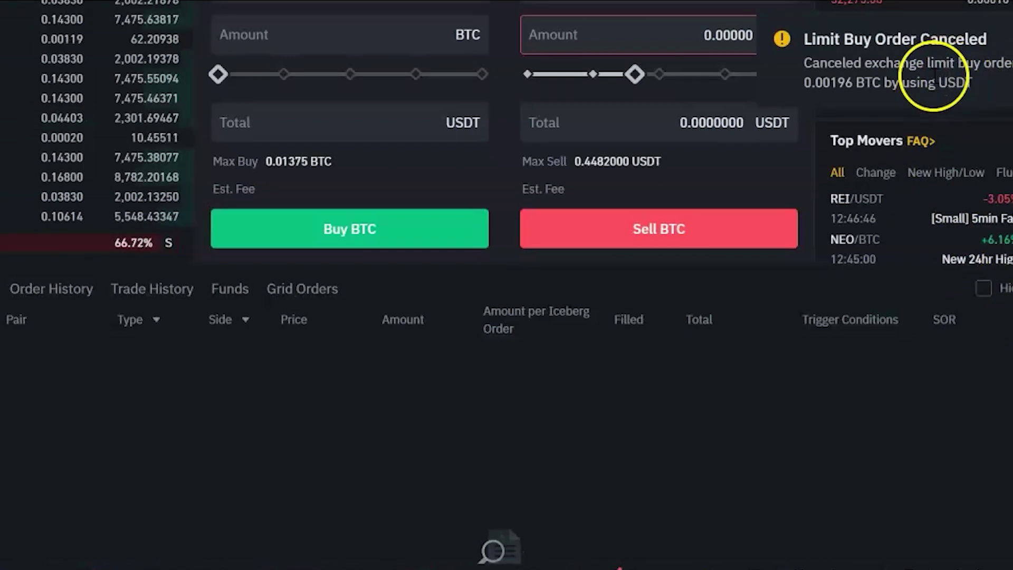
Clear the "btc" search text from the trading pair list.
scroll(751, 288, "up", 8)
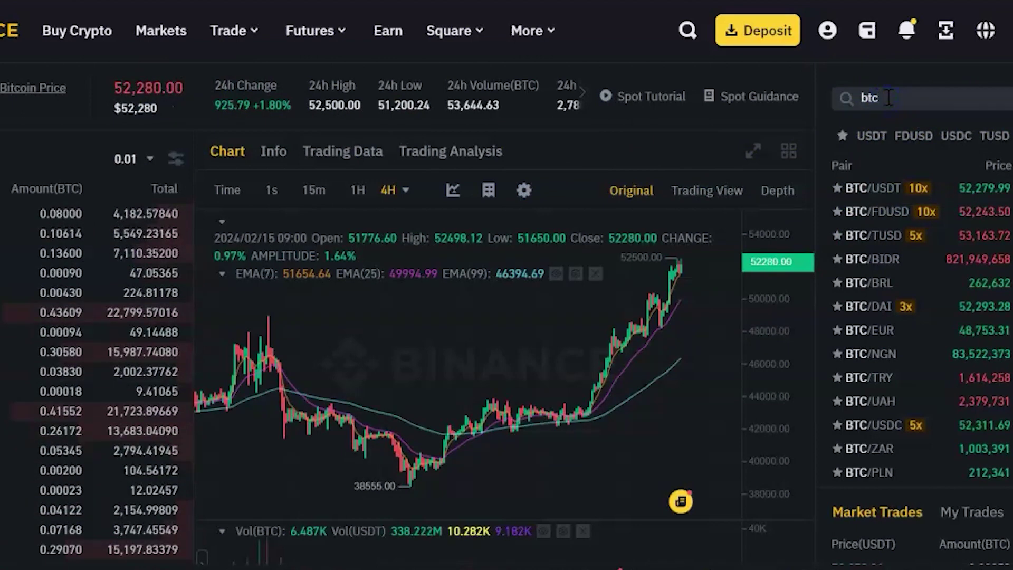
key("BackSpace")
key("BackSpace")
key("BackSpace")
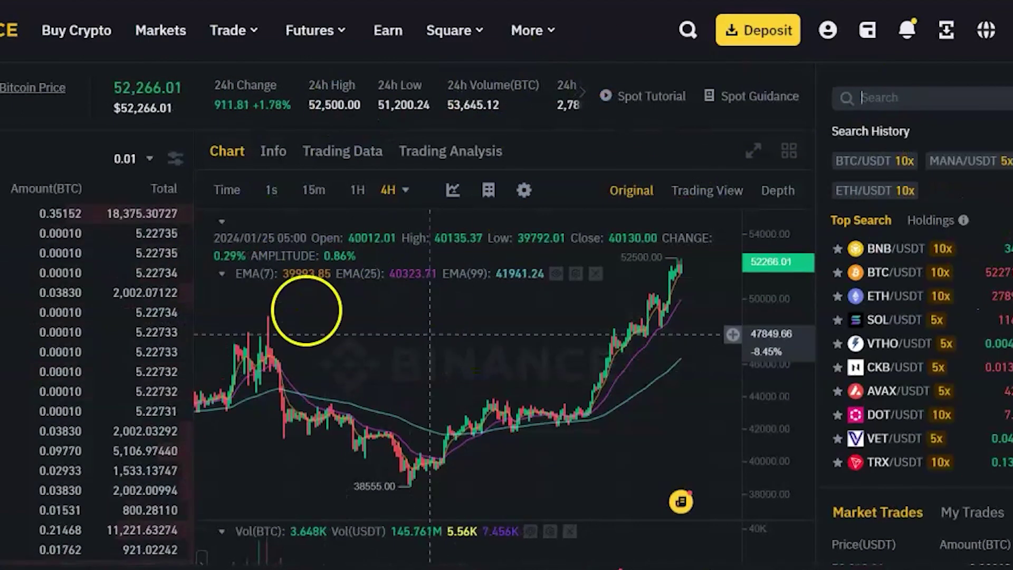
left_click_drag(417, 363, 446, 364)
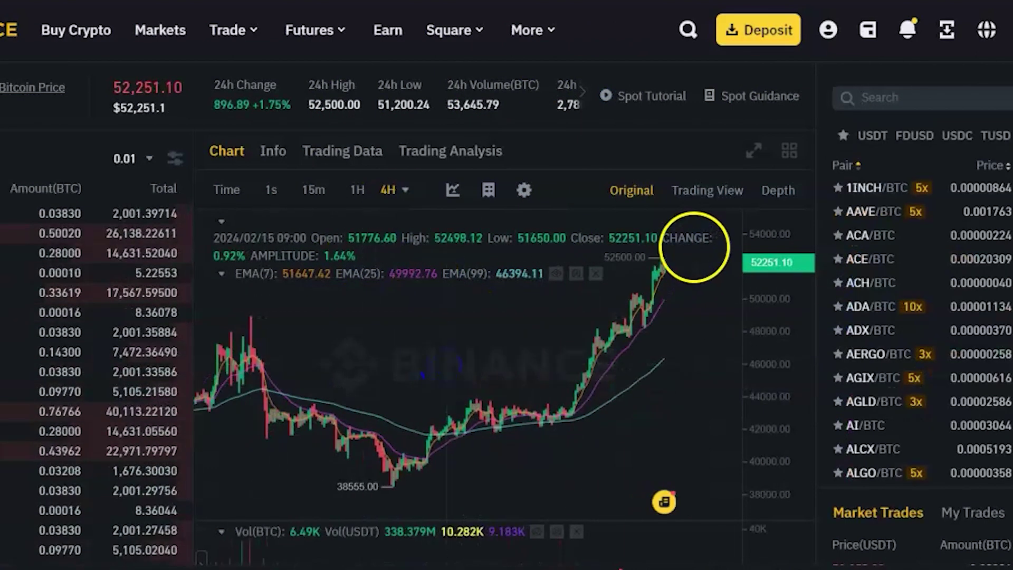
left_click(706, 208)
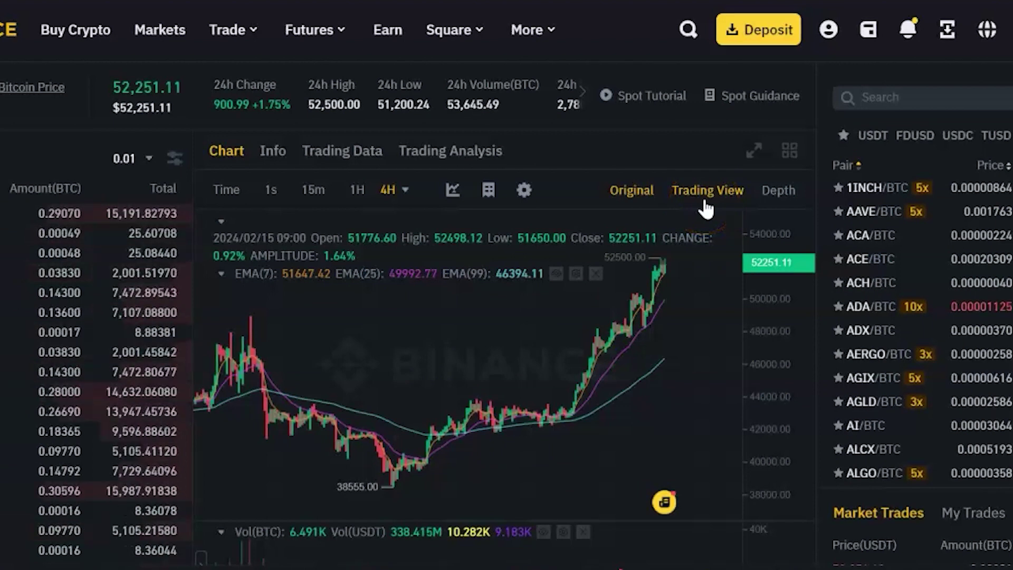
left_click(632, 189)
left_click(493, 393)
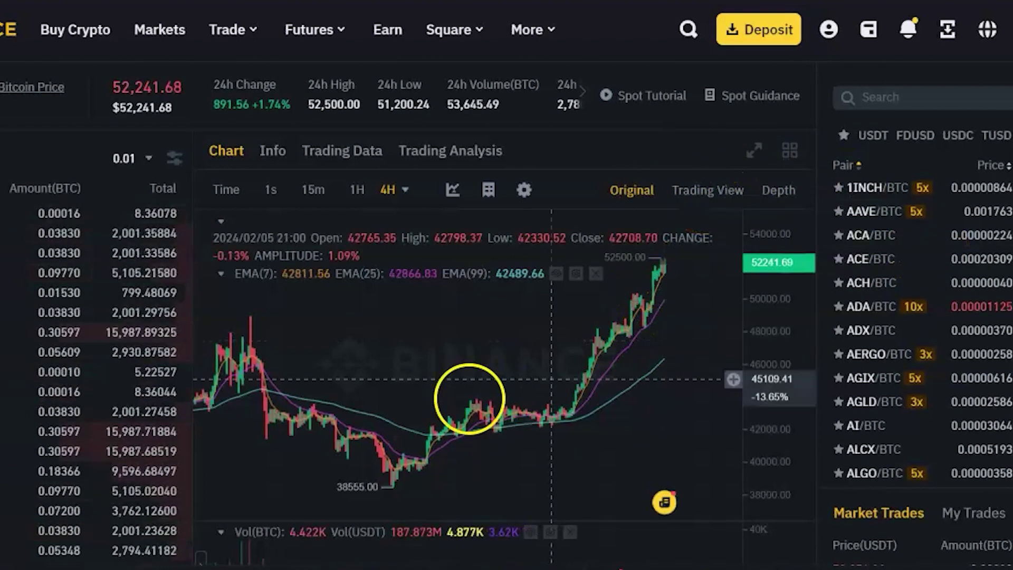
scroll(474, 412, "down", 7)
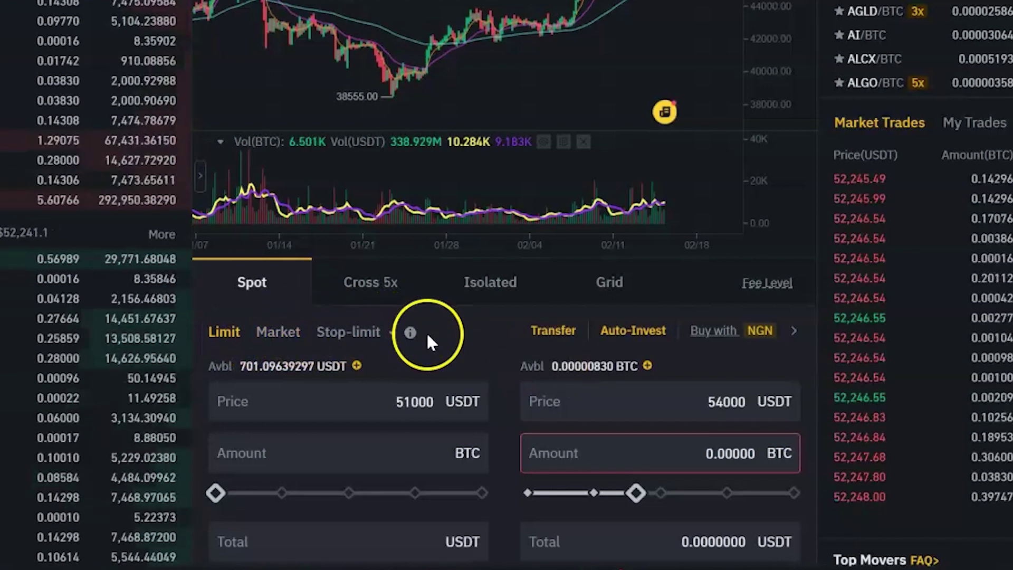
mouse_move(398, 341)
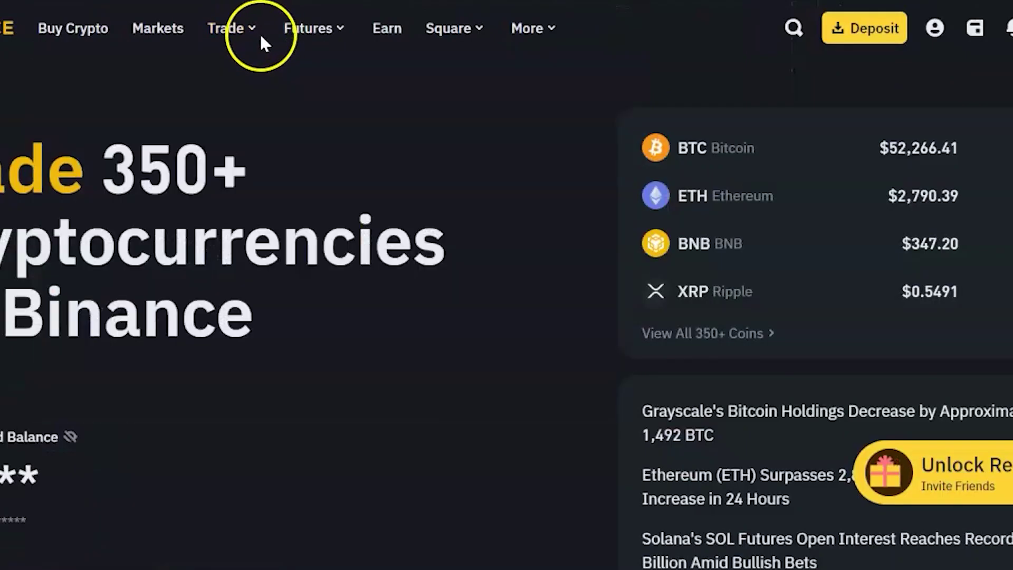
Open the USDⓈ-M Futures trading page for contracts settled in USDT and USDC.
mouse_move(245, 29)
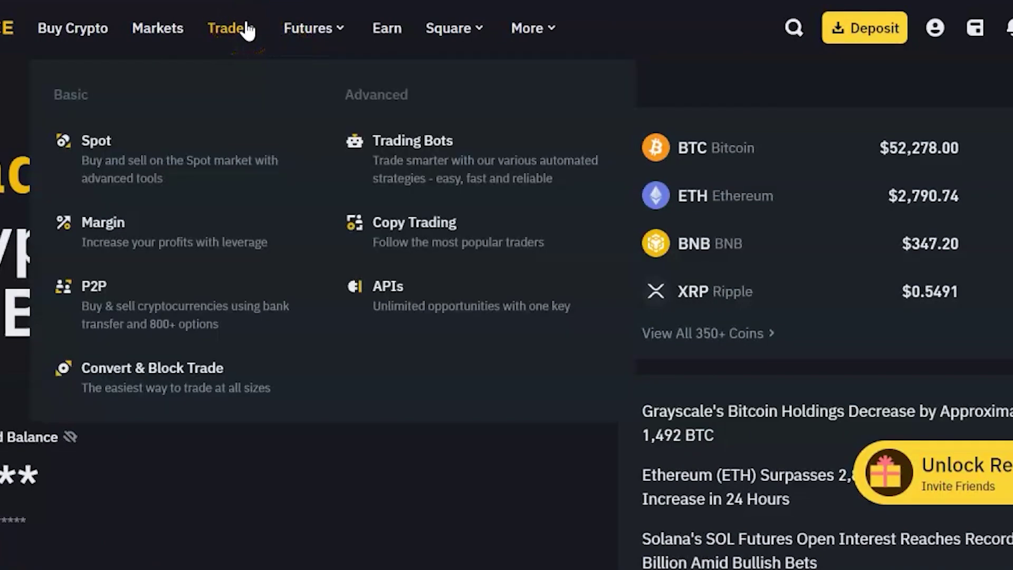
left_click(312, 29)
left_click(244, 33)
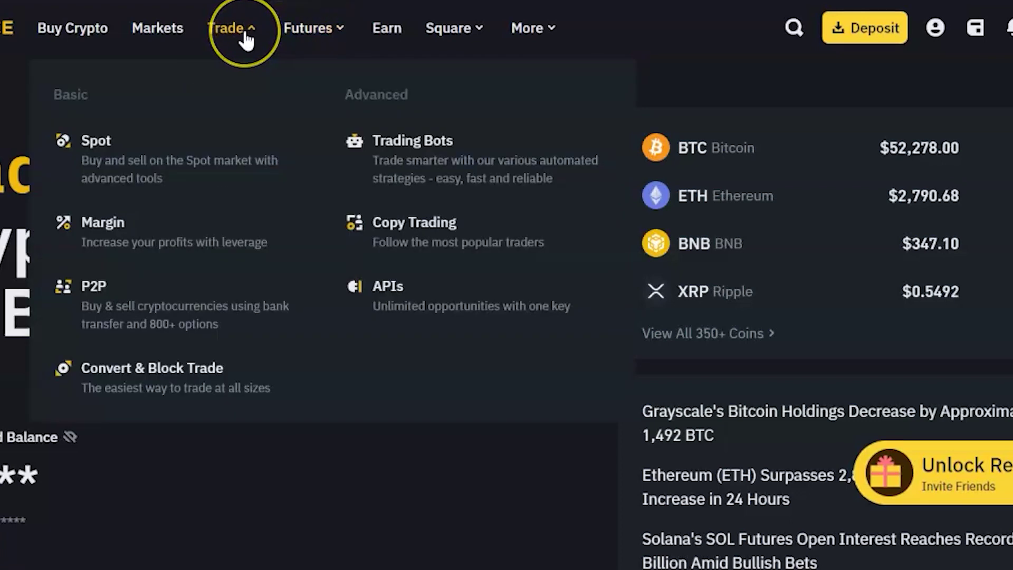
left_click(227, 32)
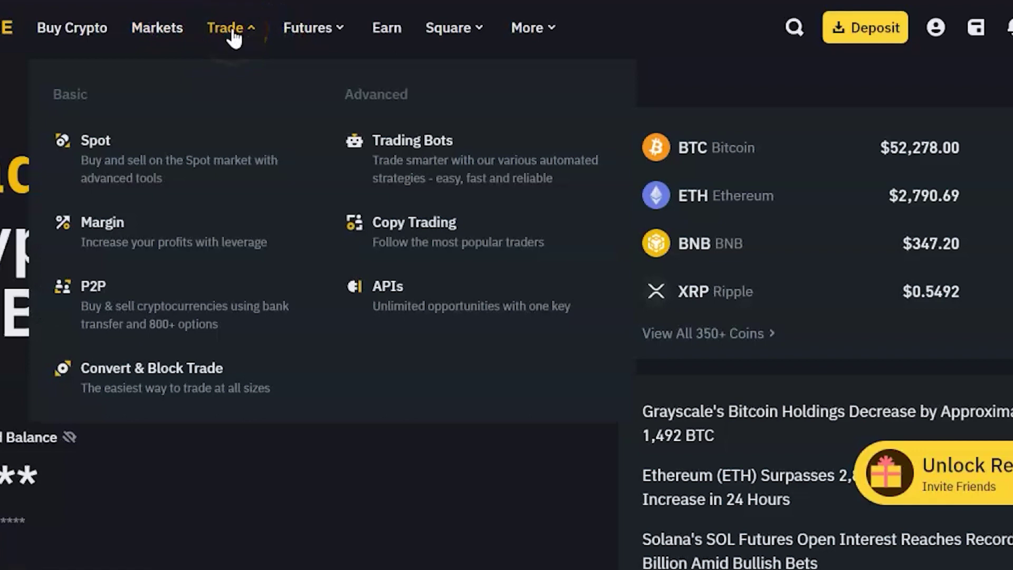
left_click(332, 31)
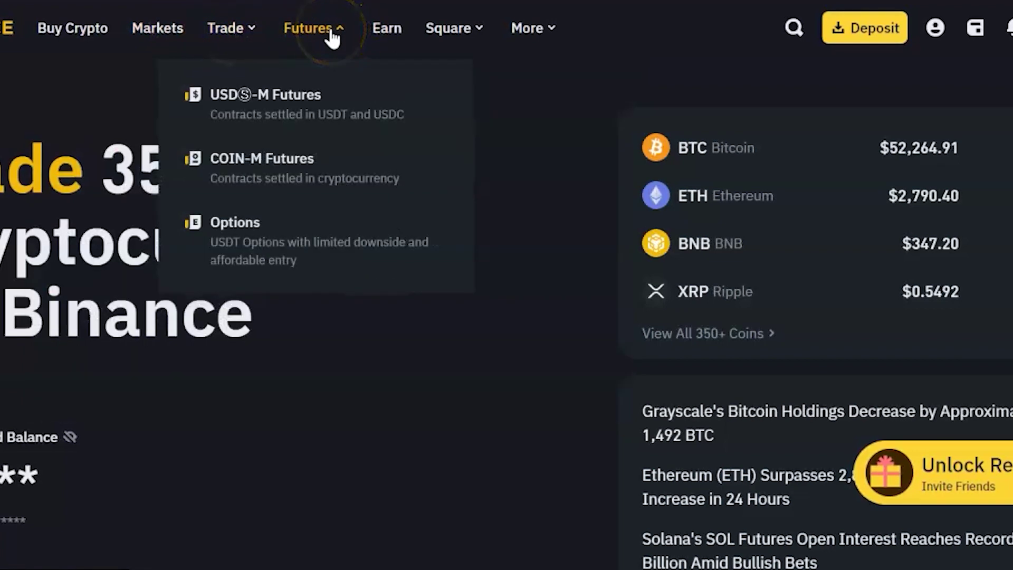
left_click(332, 29)
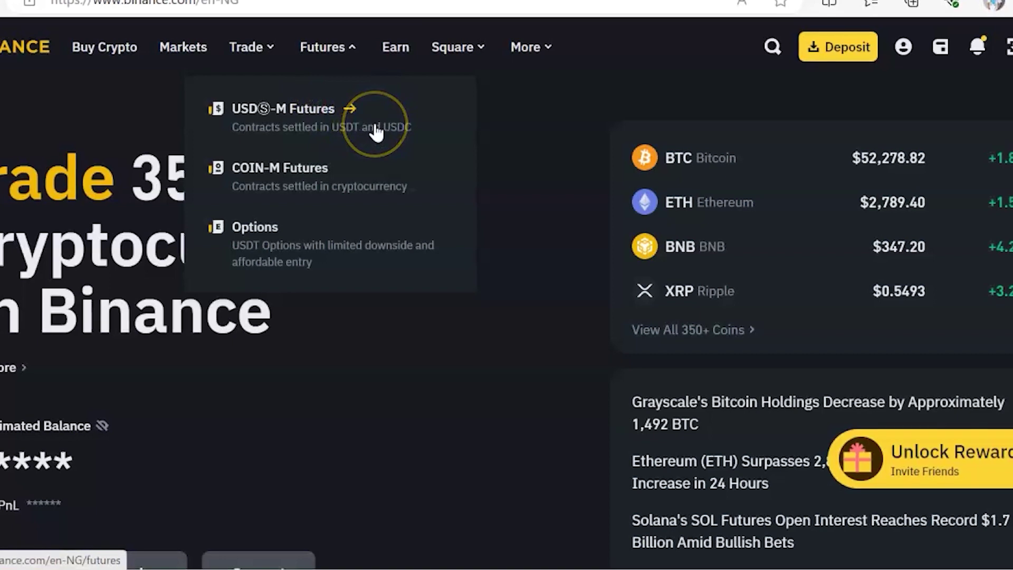
mouse_move(376, 132)
left_mouse_down()
mouse_move(363, 116)
mouse_move(381, 134)
mouse_move(430, 136)
mouse_move(417, 133)
left_mouse_up()
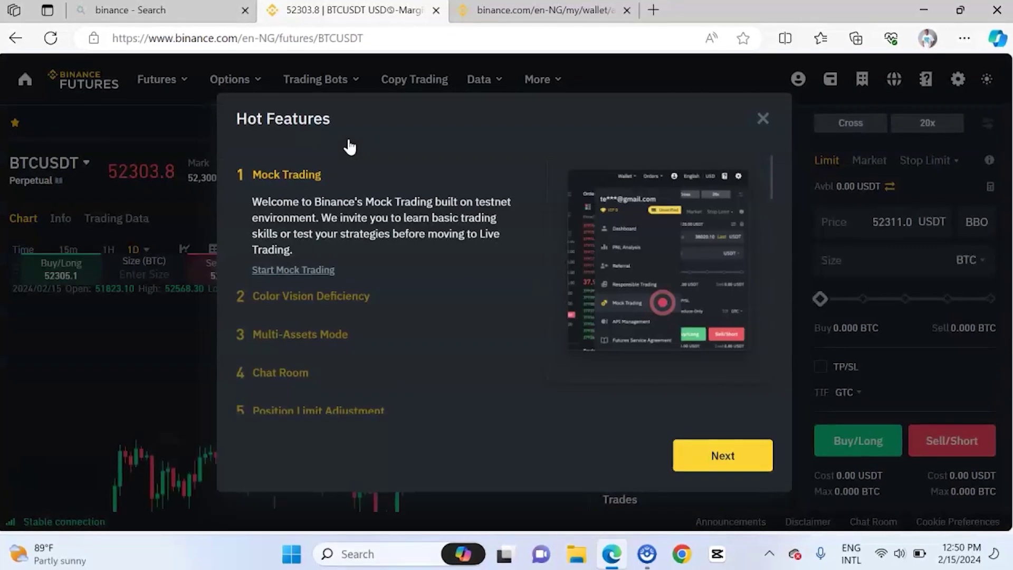
Go through all five Hot Features introduction pages and finish the introduction to start trading.
left_click(715, 454)
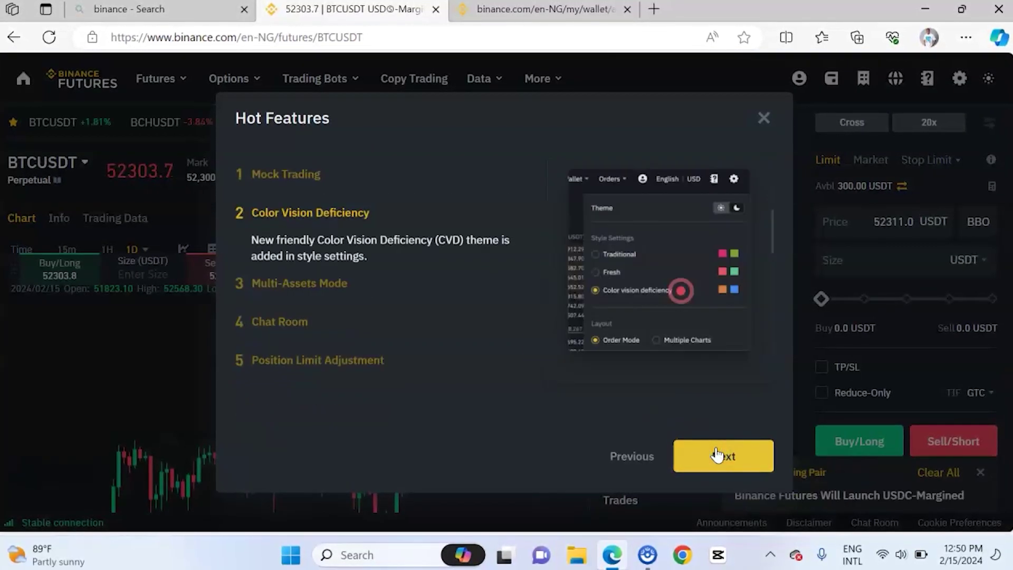
left_click(716, 453)
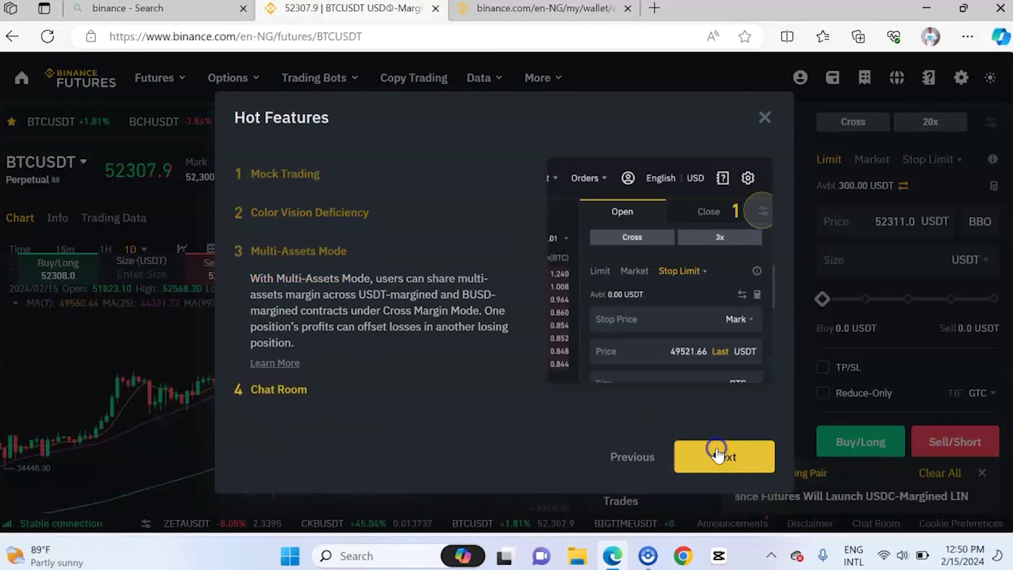
left_click(717, 454)
left_click(723, 458)
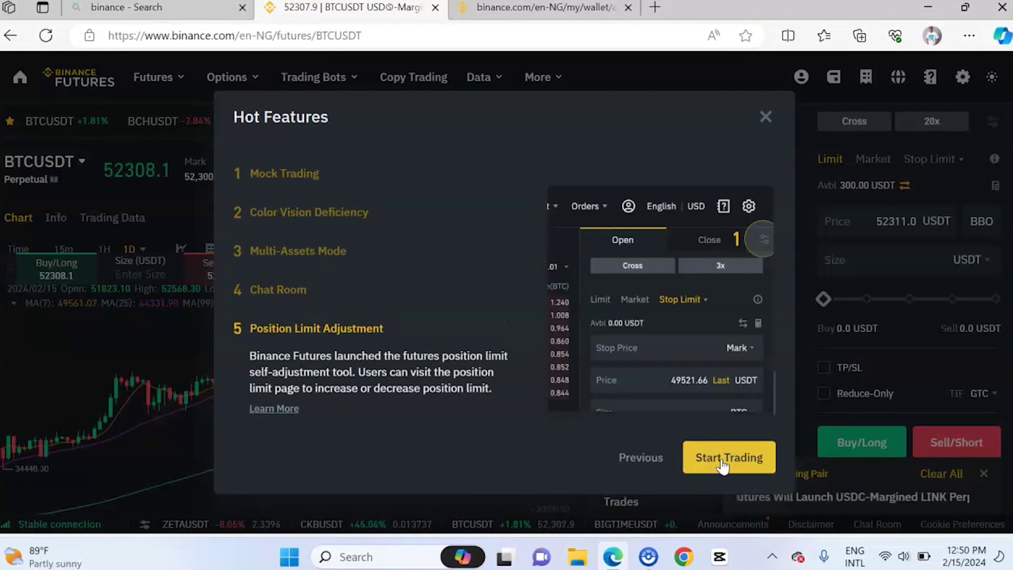
left_click(722, 459)
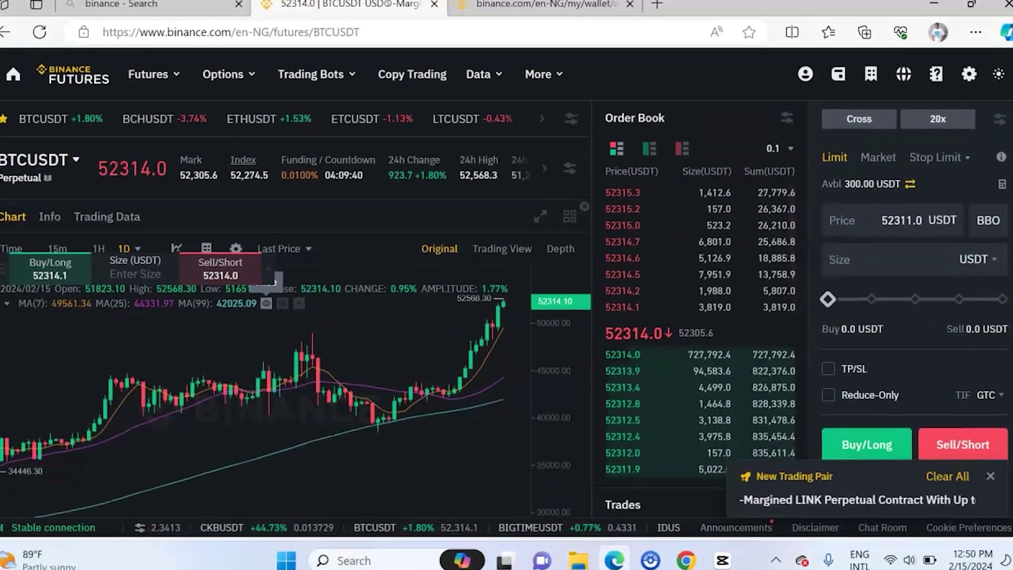
Search the futures symbol list for "gmt", and clear the search and close the list without changing the contract.
left_click(64, 161)
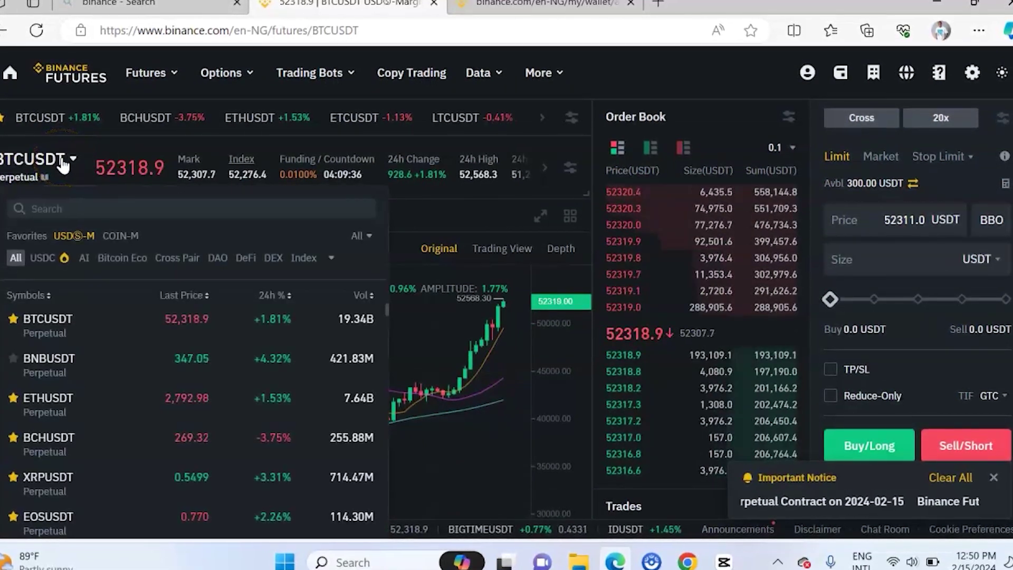
left_click(62, 161)
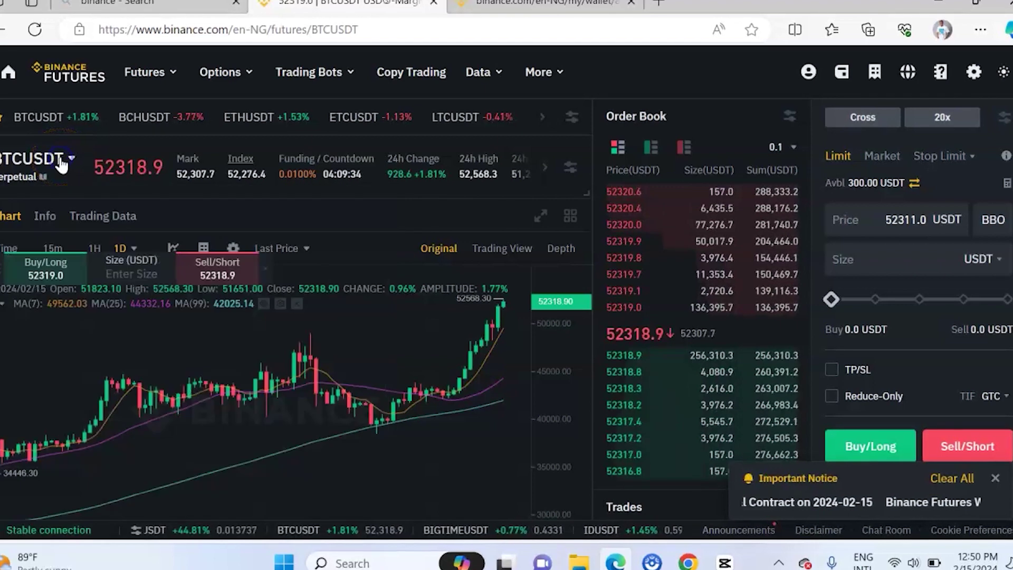
left_click(32, 172)
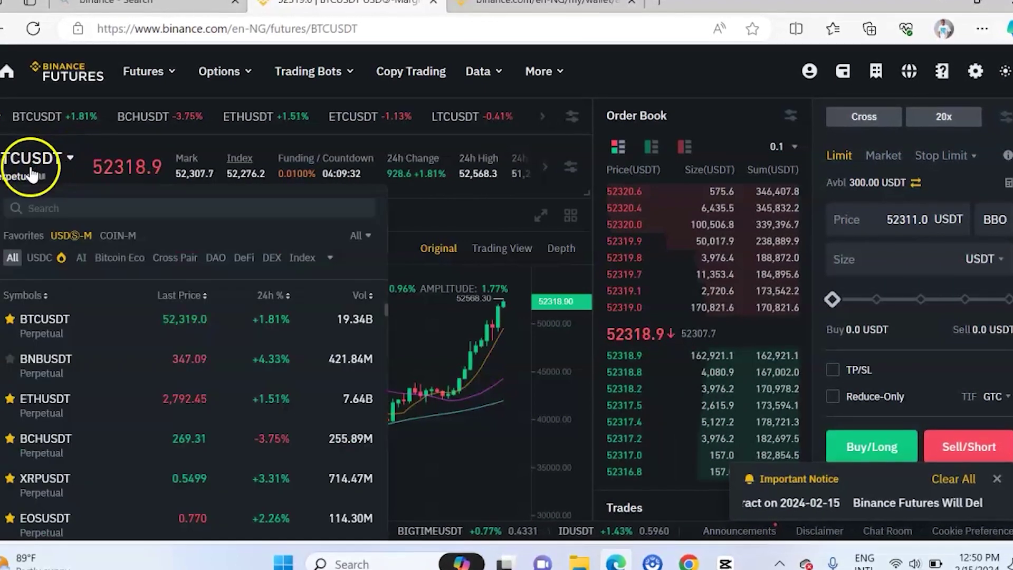
mouse_move(71, 161)
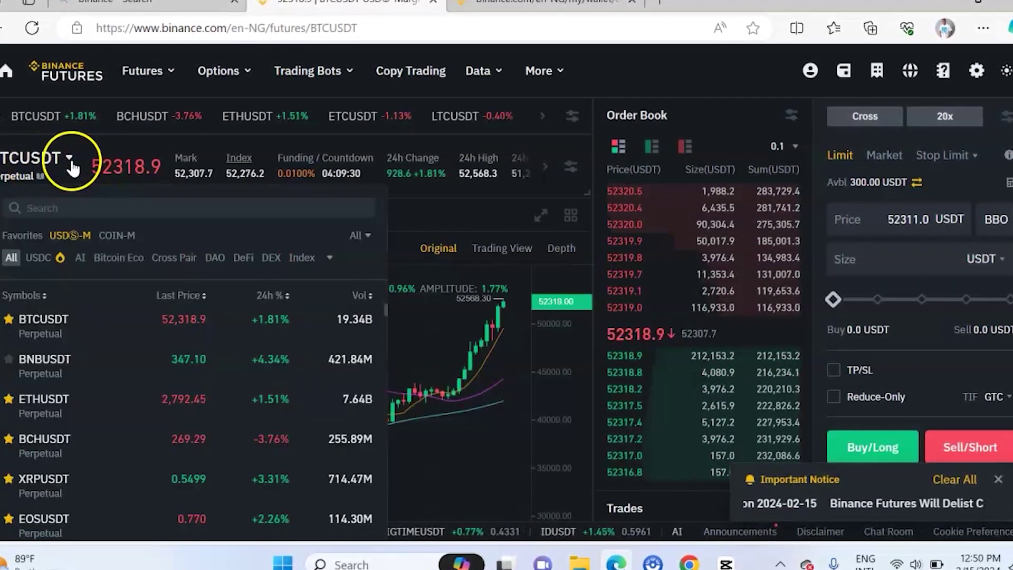
left_click(69, 203)
type("gmt")
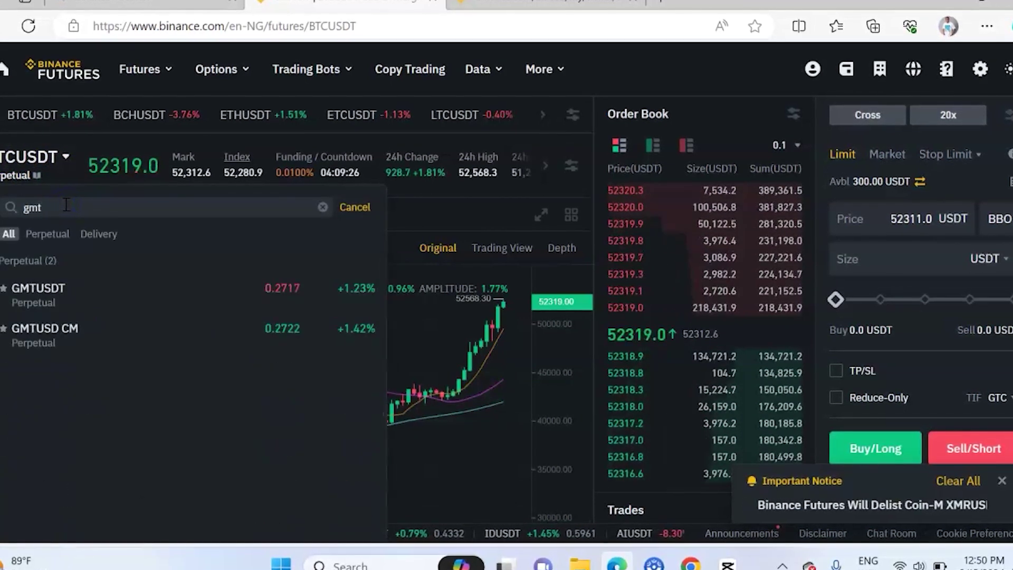
key("BackSpace")
key("BackSpace")
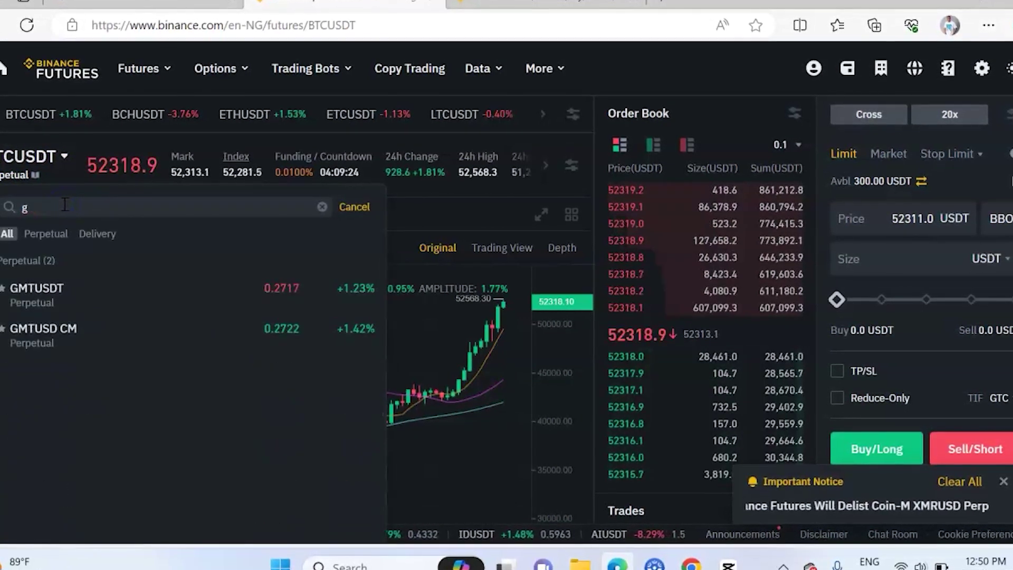
key("BackSpace")
left_click(454, 164)
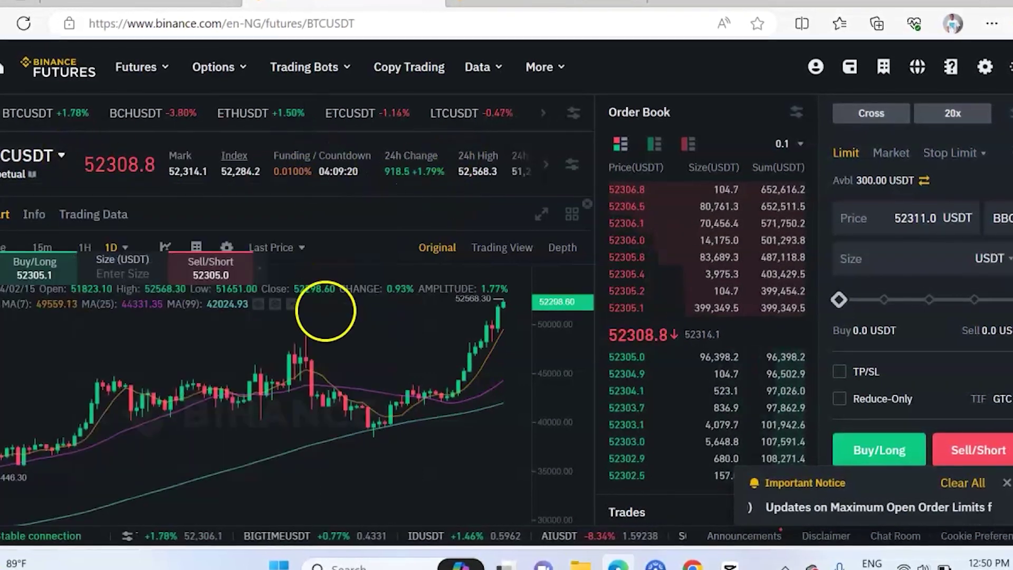
Rescale the BTCUSDT futures chart's time and price axes and switch the chart to the Trading View display.
scroll(265, 347, "up", 1)
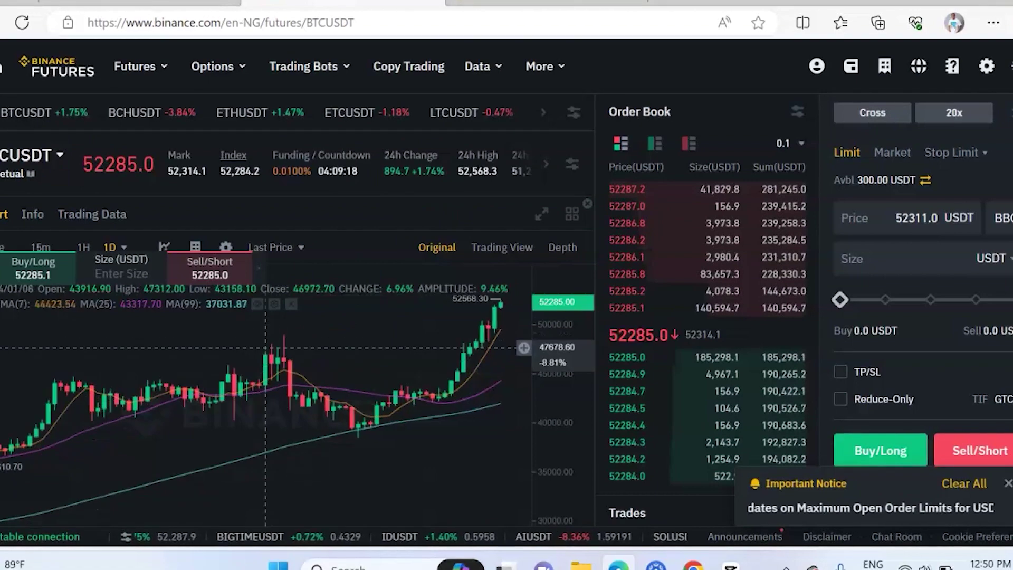
scroll(266, 347, "down", 2)
scroll(158, 218, "down", 4)
scroll(157, 218, "up", 2)
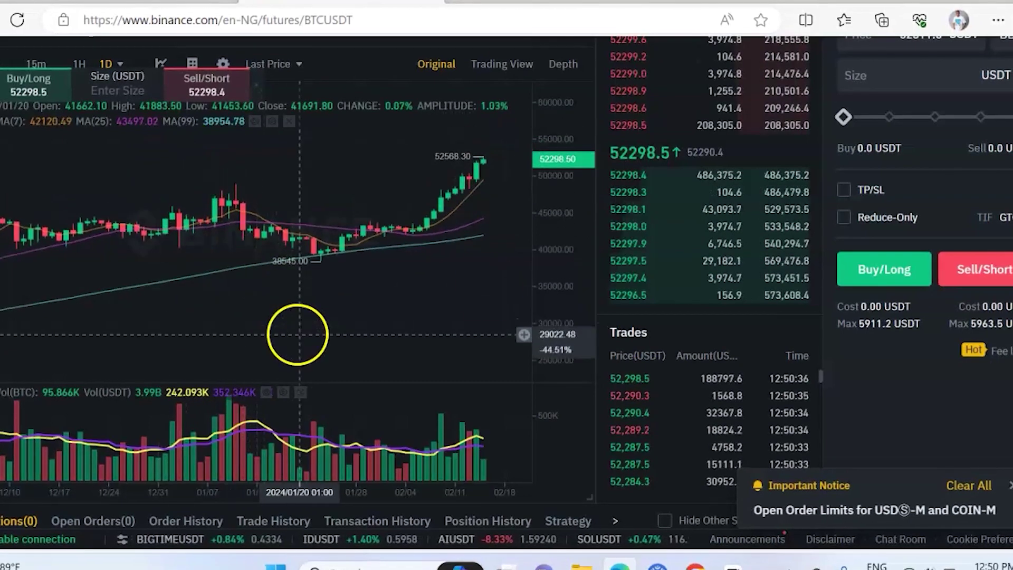
left_click_drag(552, 251, 594, 340)
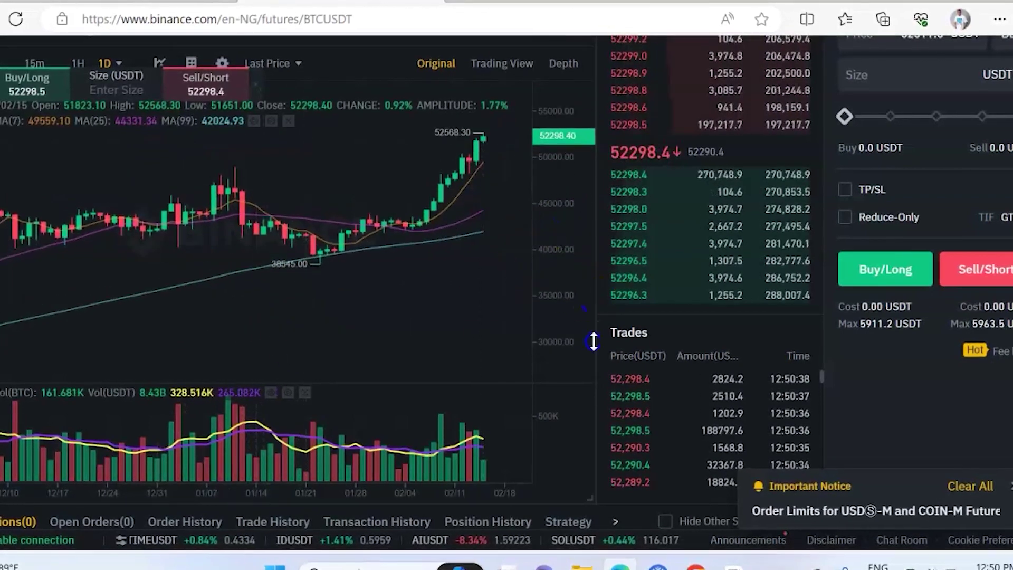
scroll(595, 342, "up", 3)
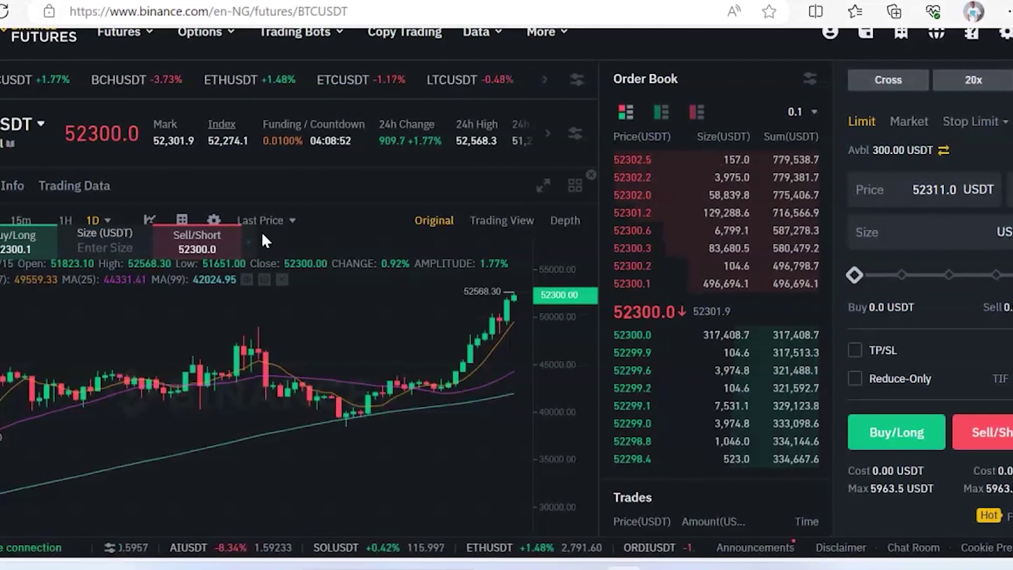
left_click(496, 224)
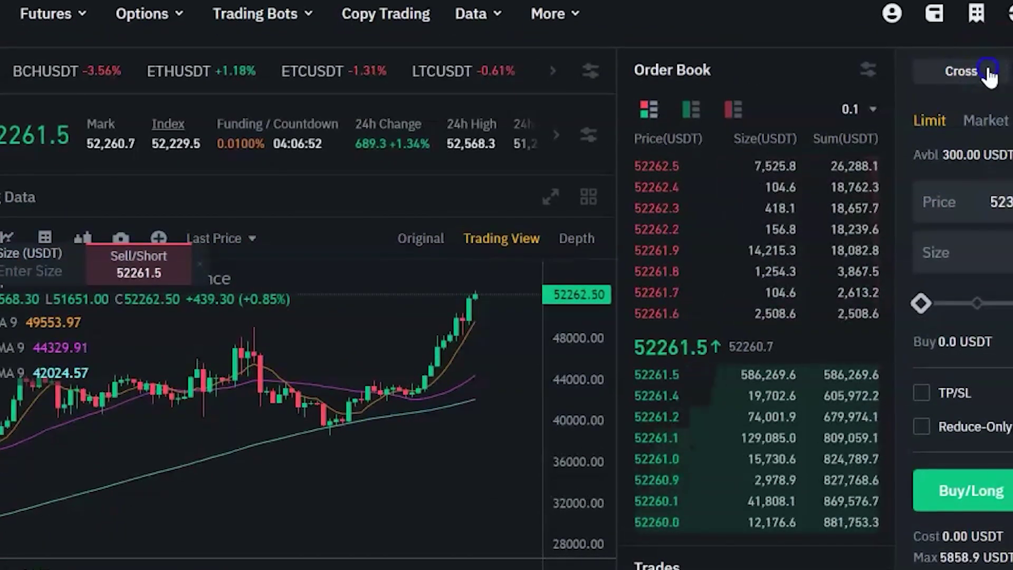
Set the BTCUSDT perpetual margin mode to Isolated and confirm it.
left_click(986, 69)
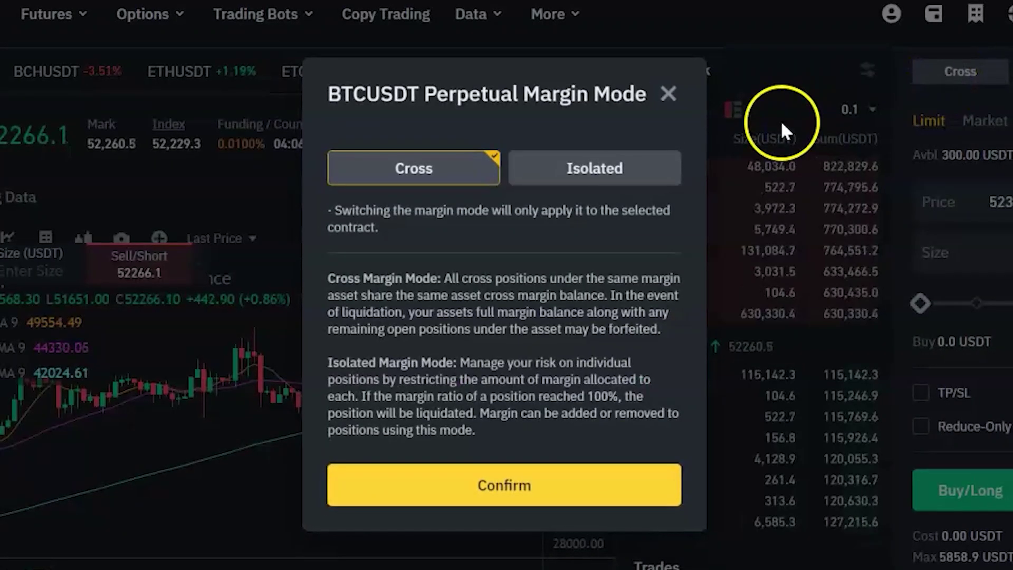
left_click(431, 179)
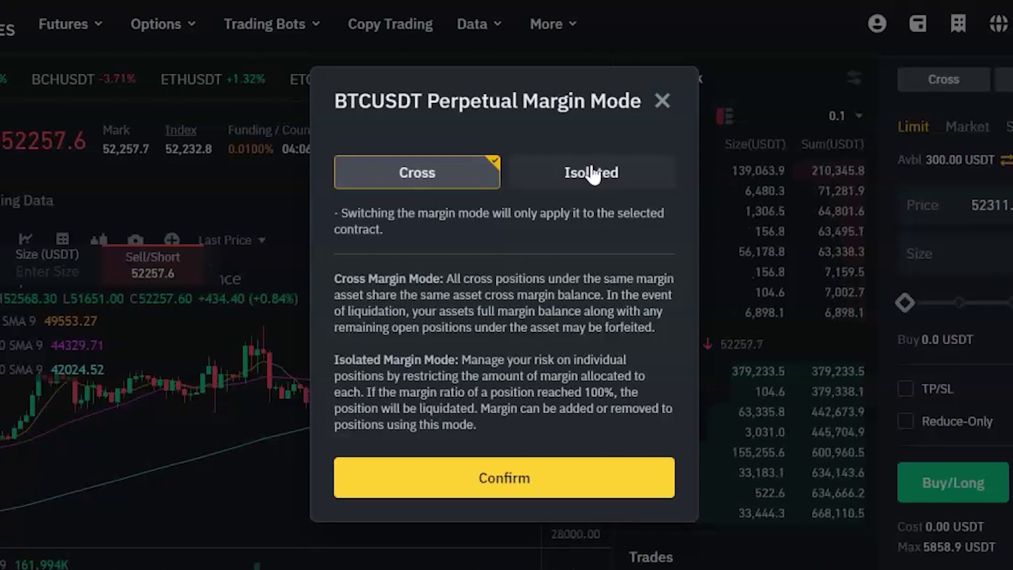
left_click(467, 178)
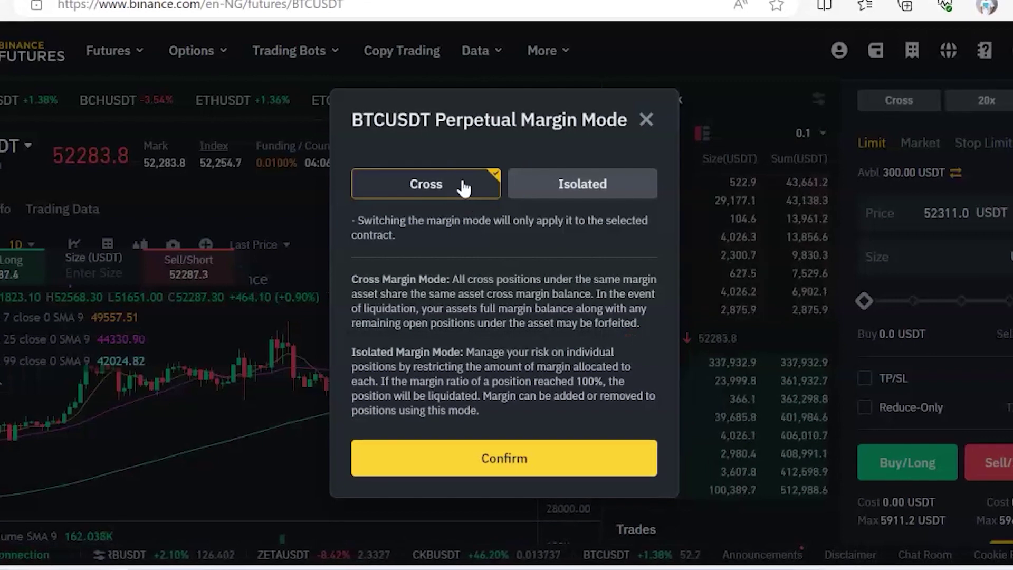
left_click(577, 180)
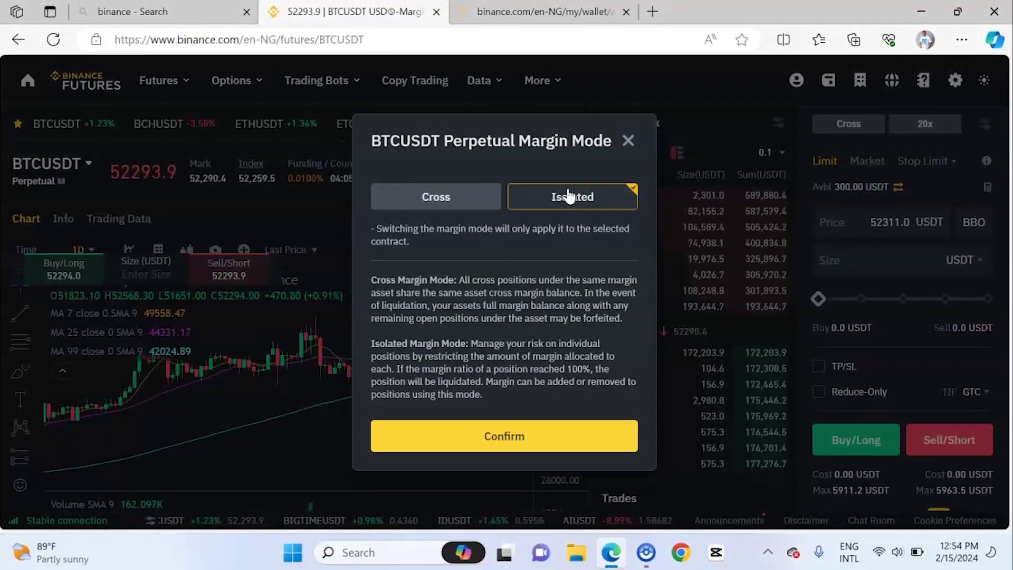
left_click(548, 449)
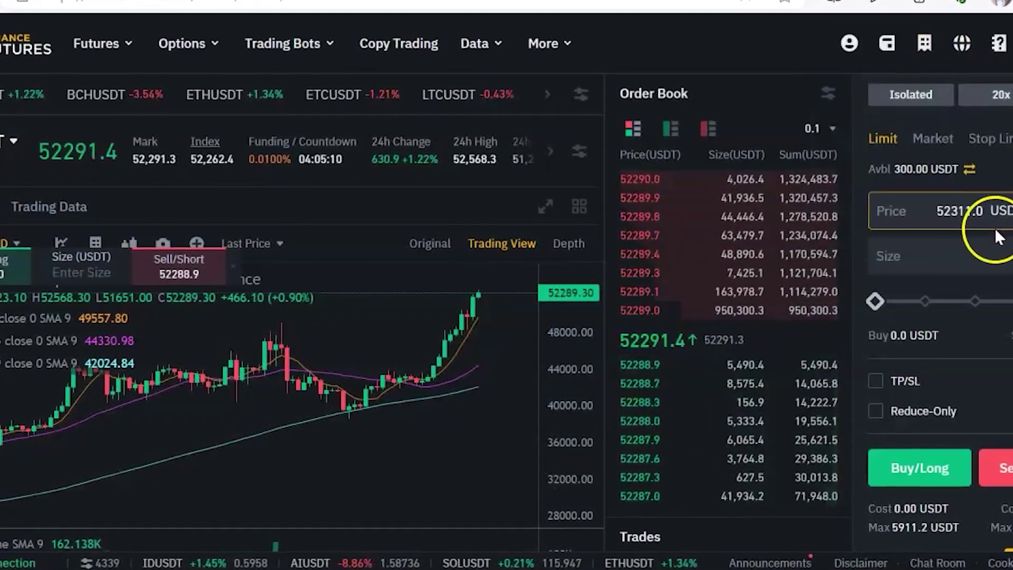
Open the BTCUSDT leverage adjustment, try raising the leverage to 68x and bring it back down to 26x.
left_click(1000, 95)
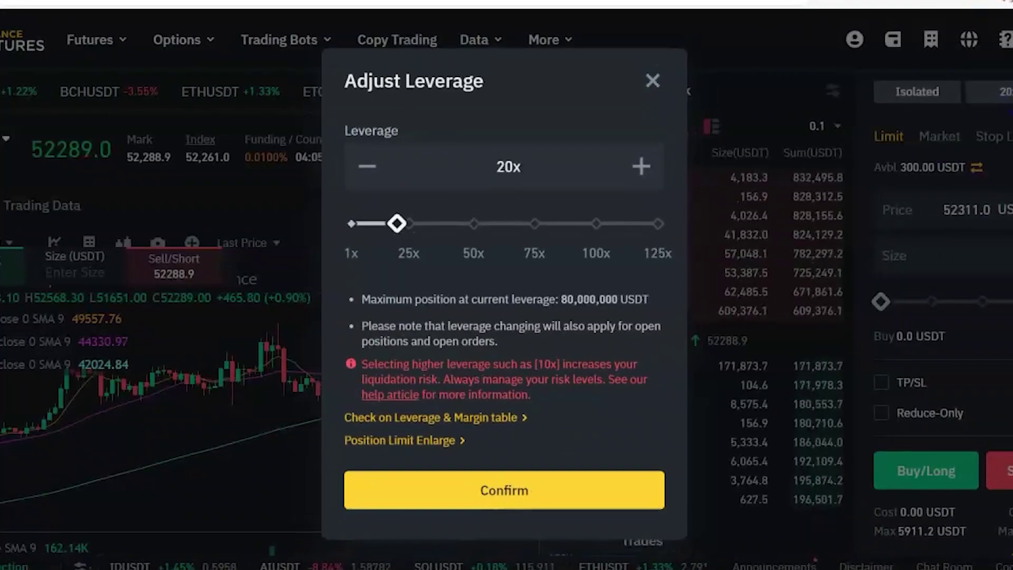
mouse_move(398, 222)
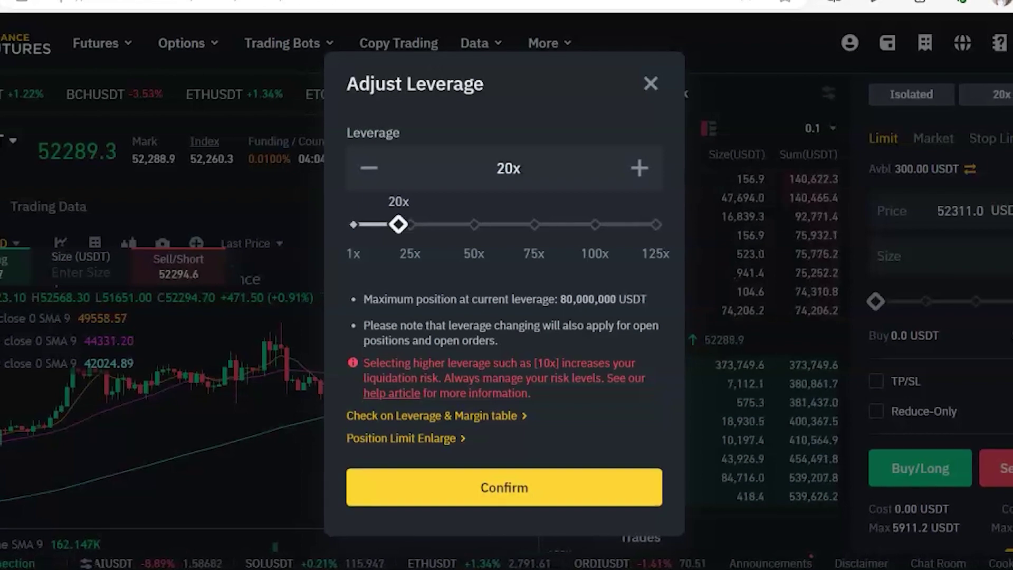
left_click_drag(398, 224, 462, 244)
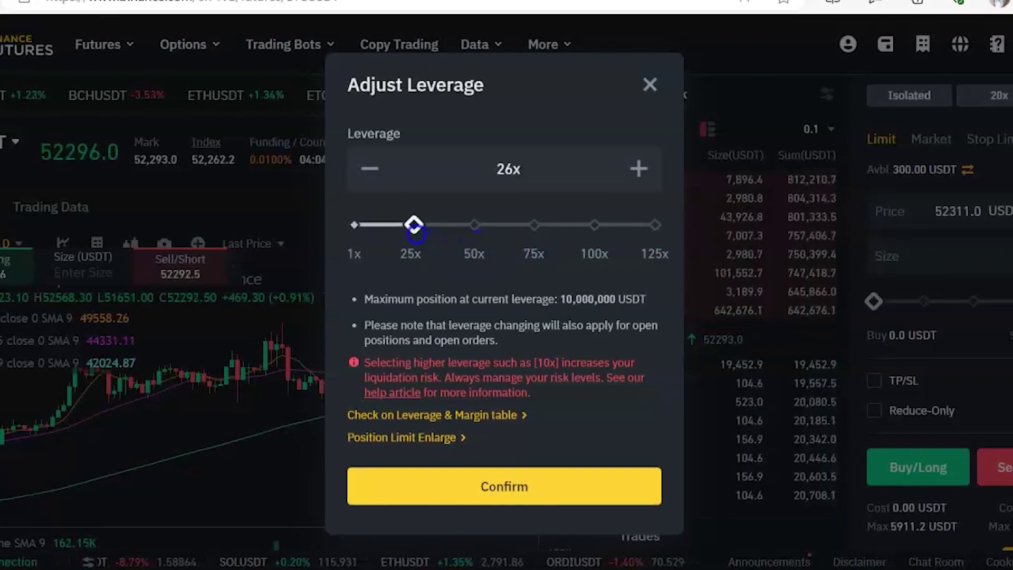
left_click_drag(552, 245, 578, 239)
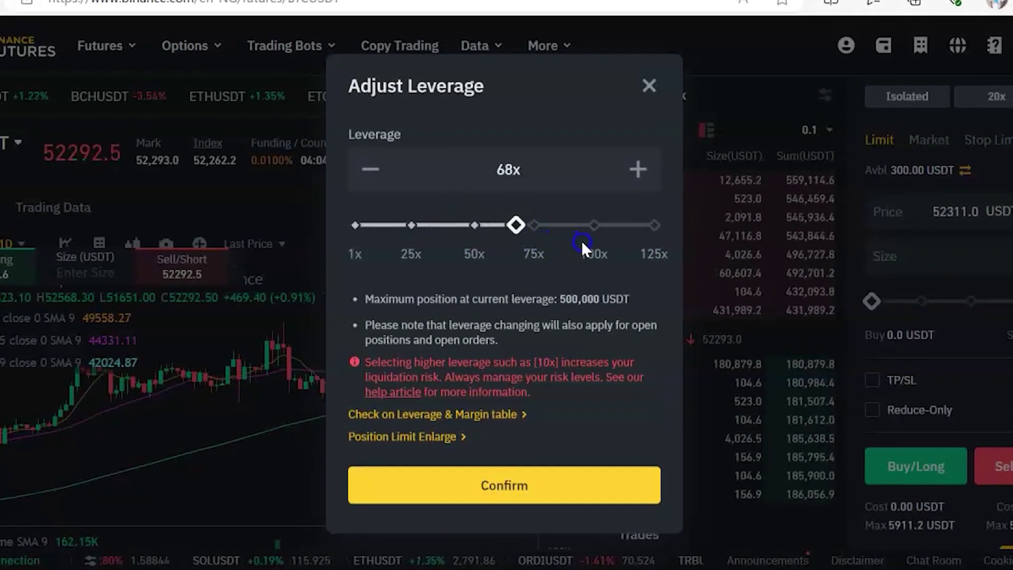
left_click(522, 230)
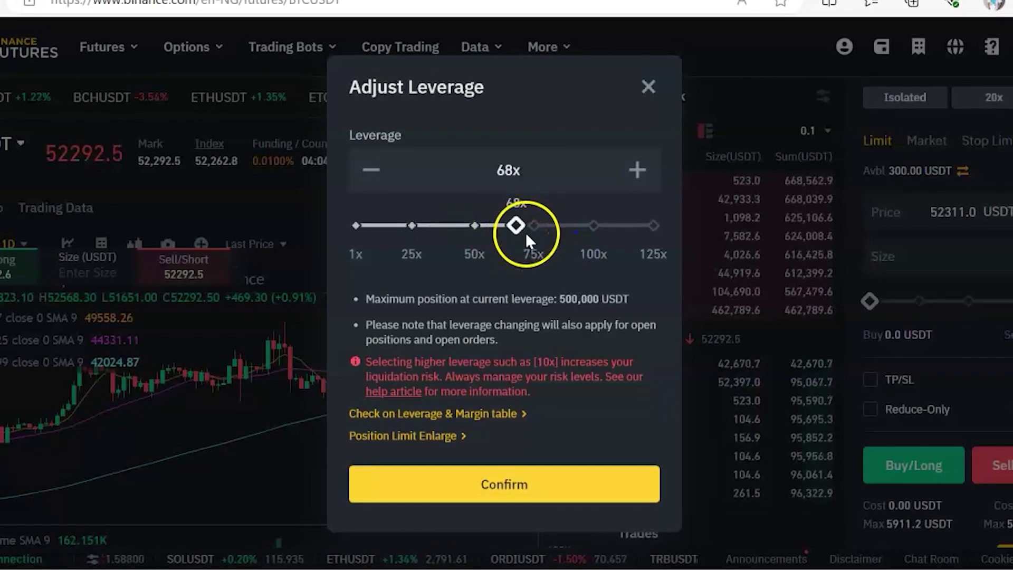
left_click_drag(516, 222, 416, 230)
left_click(416, 230)
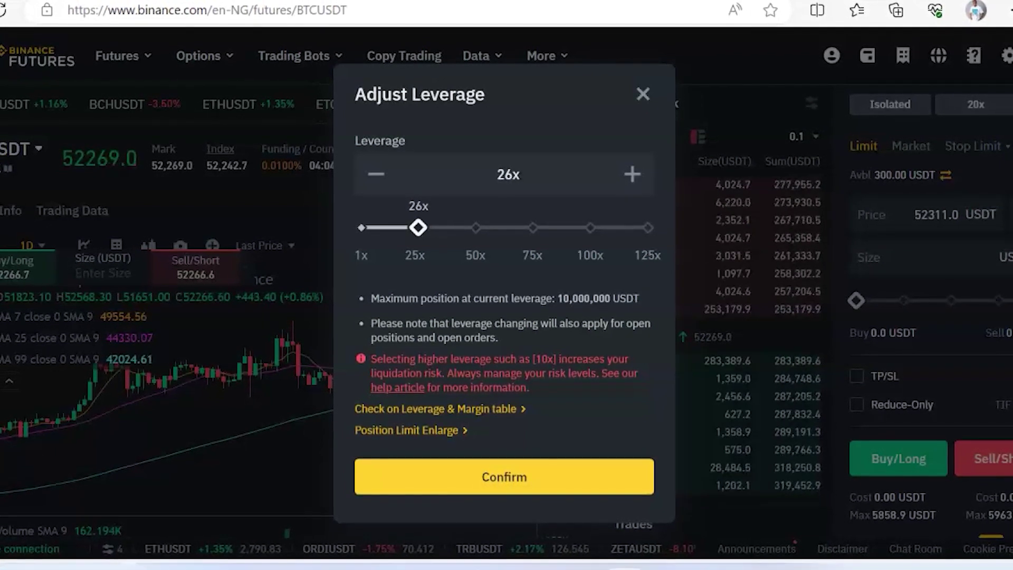
Try lower leverage values of 14x and 8x, and confirm the BTCUSDT leverage at 26x.
left_click_drag(418, 227, 391, 231)
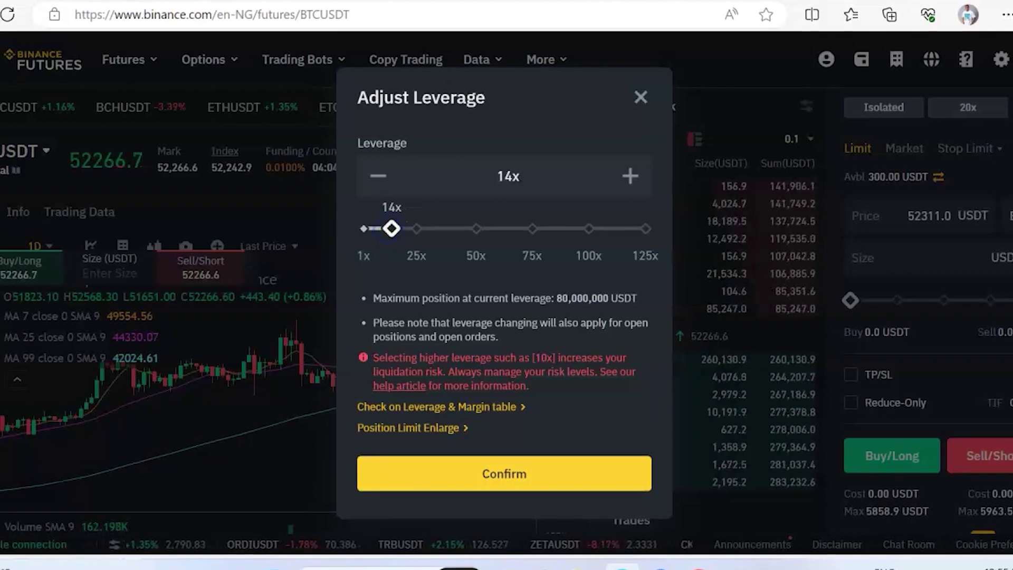
left_click_drag(391, 231, 371, 235)
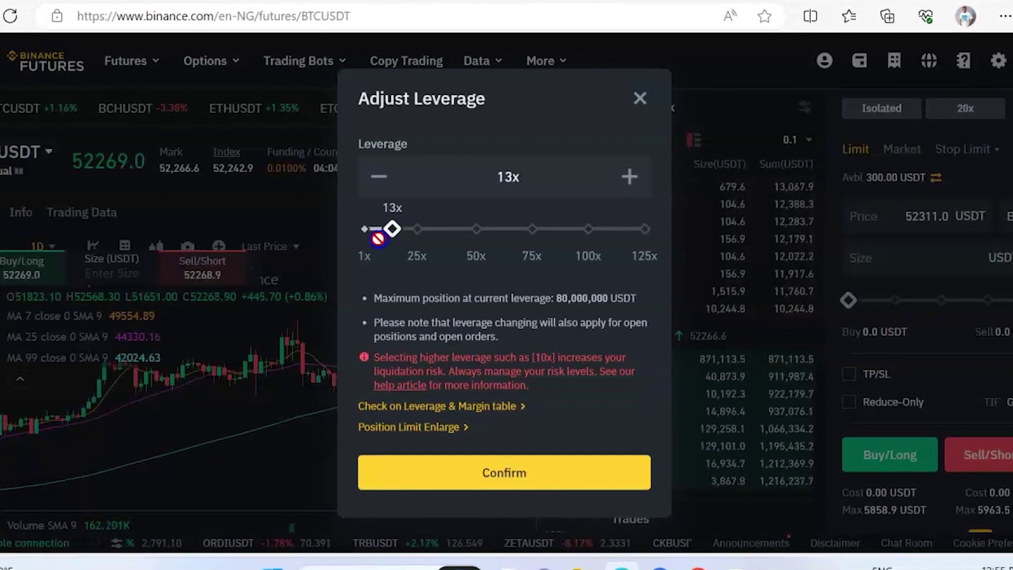
left_click_drag(391, 236, 379, 237)
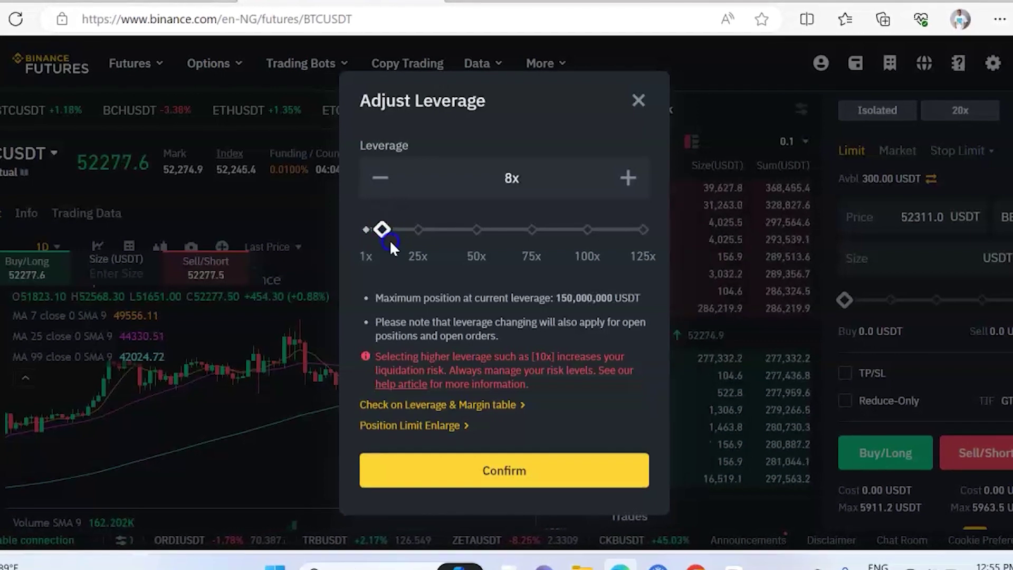
left_click(382, 230)
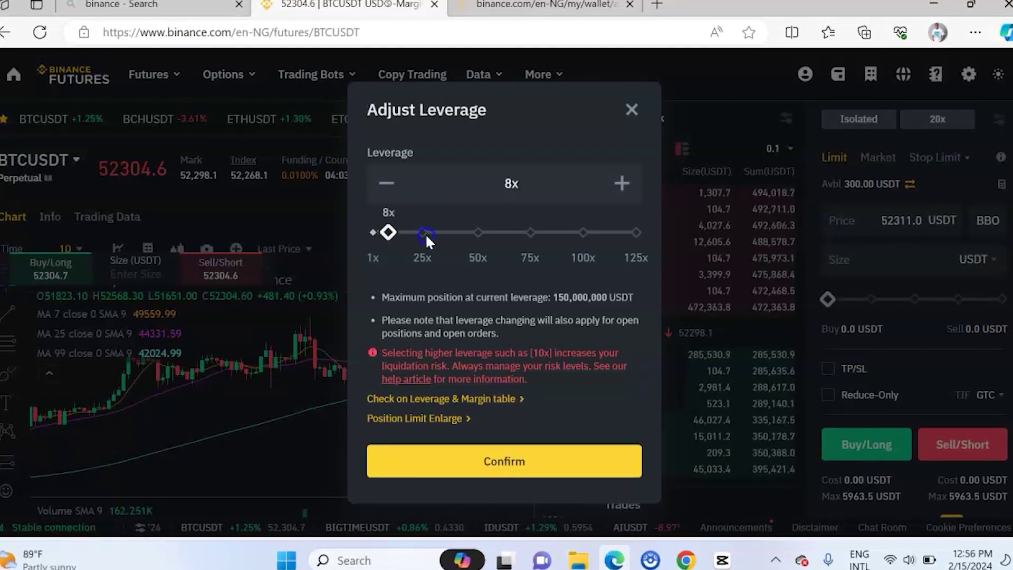
left_click(425, 233)
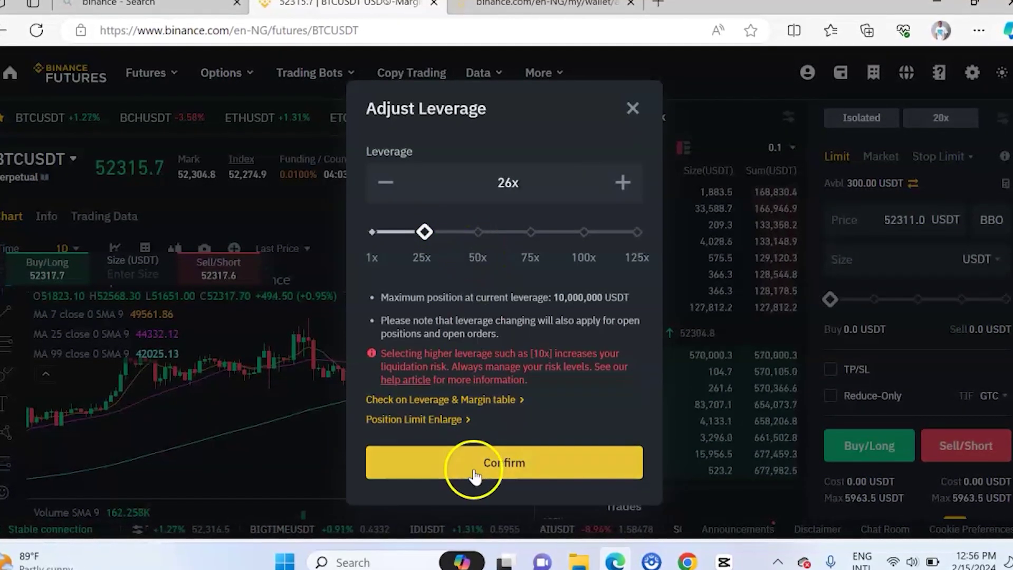
left_click(498, 464)
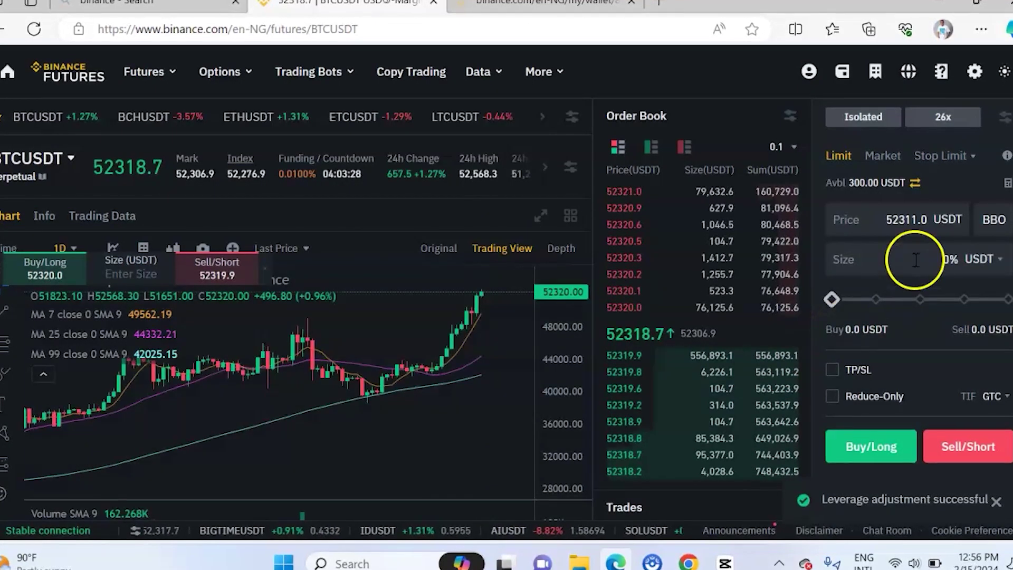
Compare the Market and Limit order forms, choose Market and enter an order size of 20 USDT.
left_click(888, 158)
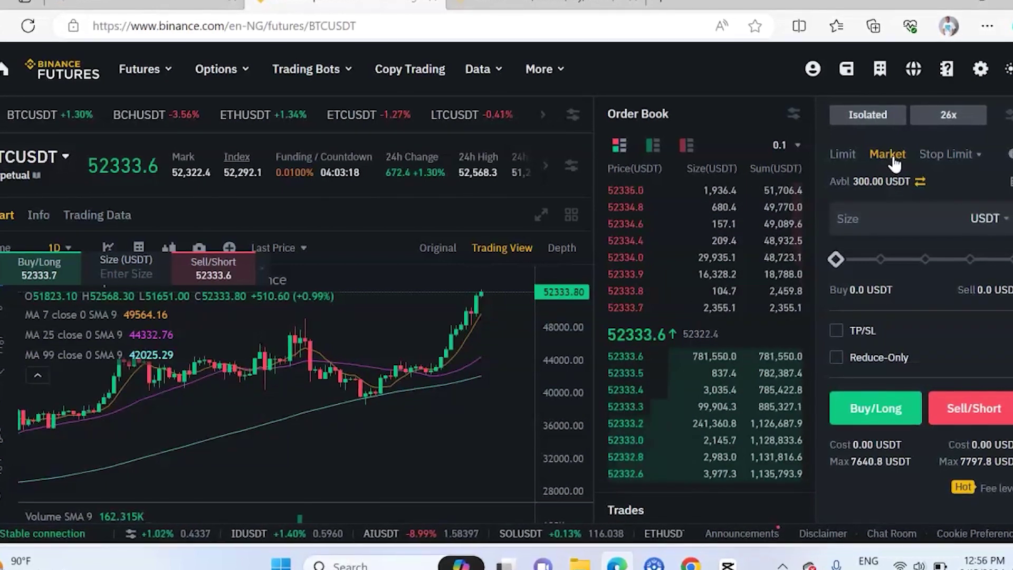
left_click(870, 219)
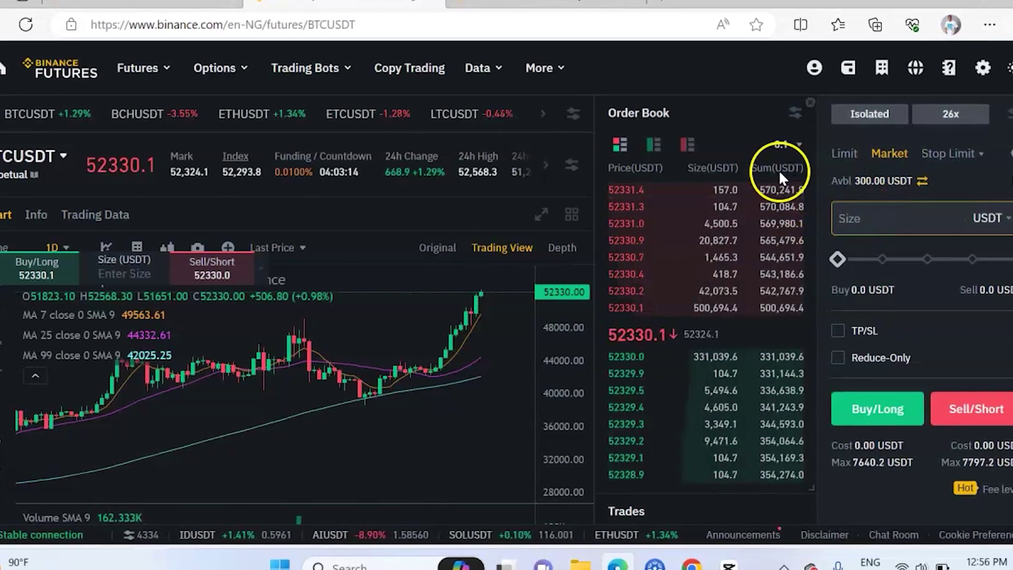
left_click(845, 157)
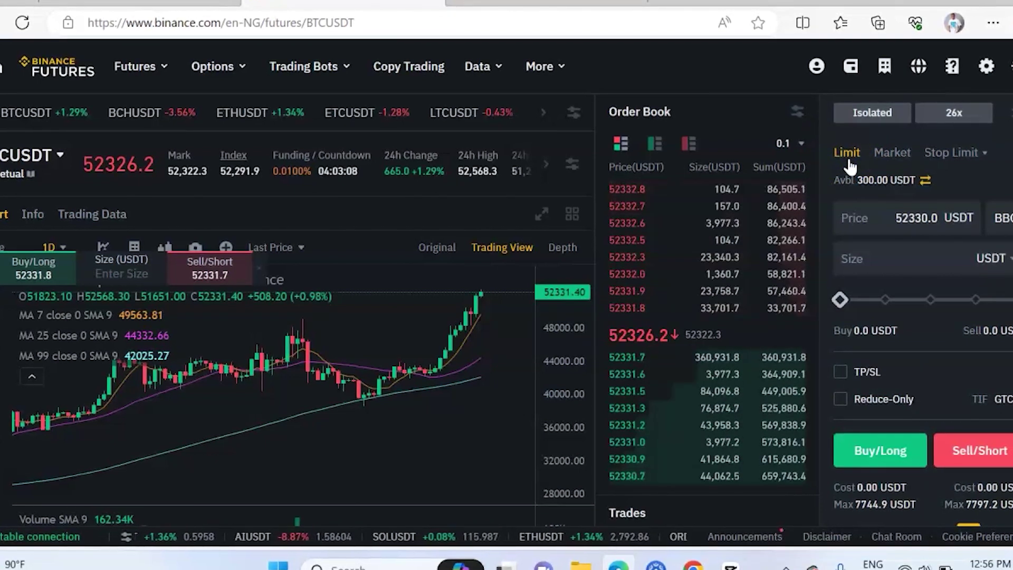
left_click(897, 155)
left_click(884, 221)
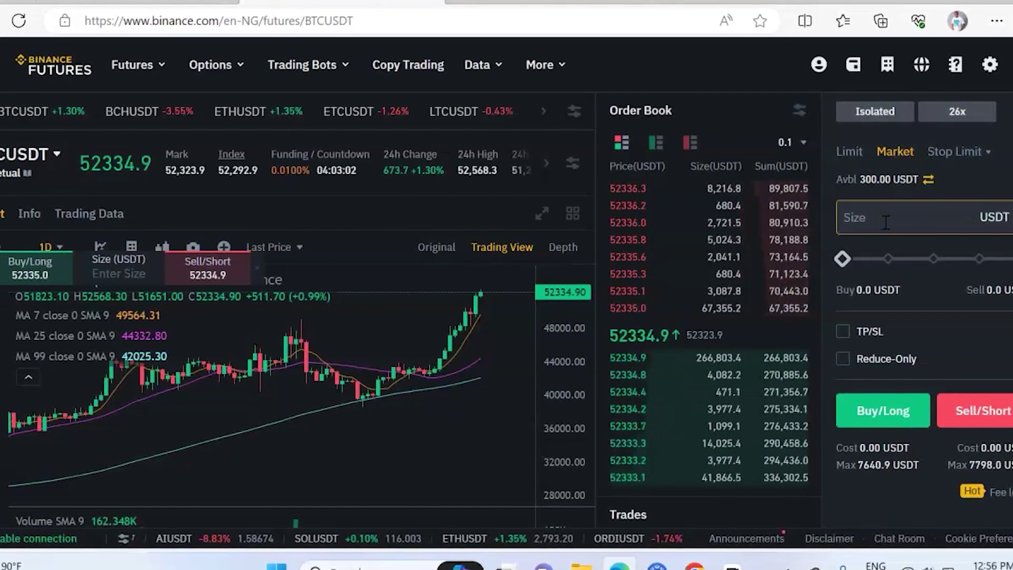
type("20")
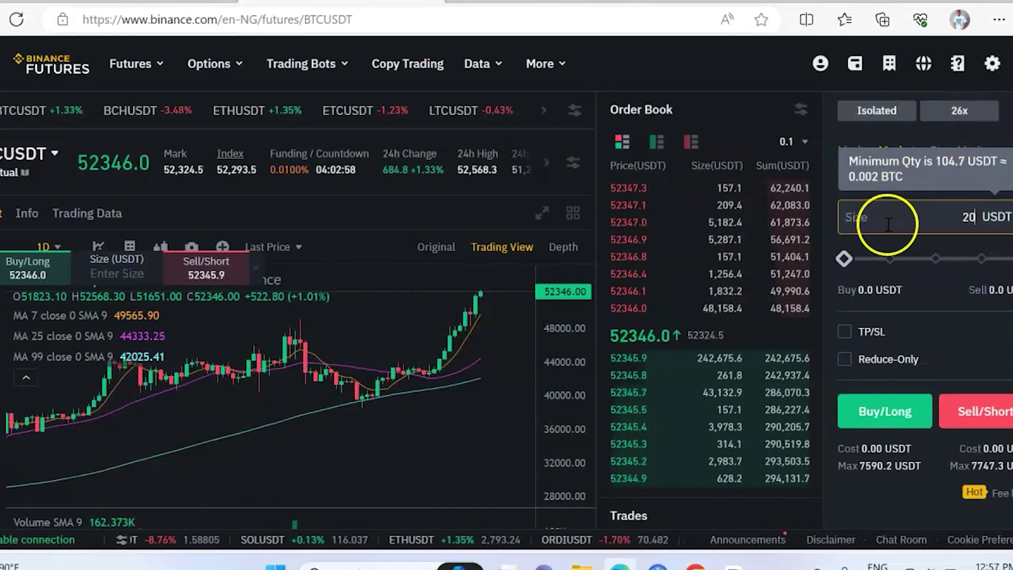
Try market order sizes of 23%, 12% and 200 USDT, and return the size to 20 USDT.
left_click_drag(849, 263, 884, 260)
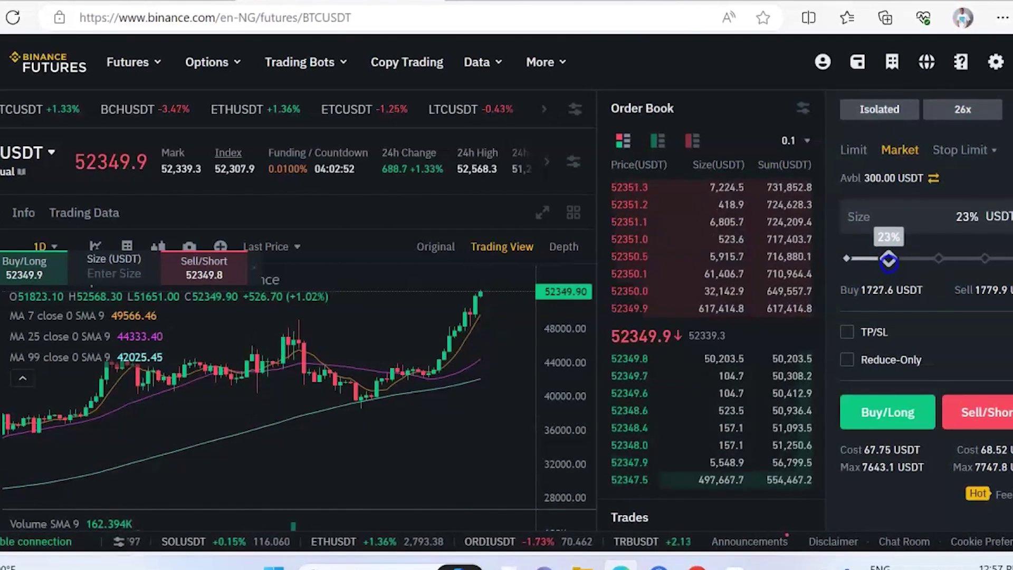
left_click_drag(886, 259, 873, 262)
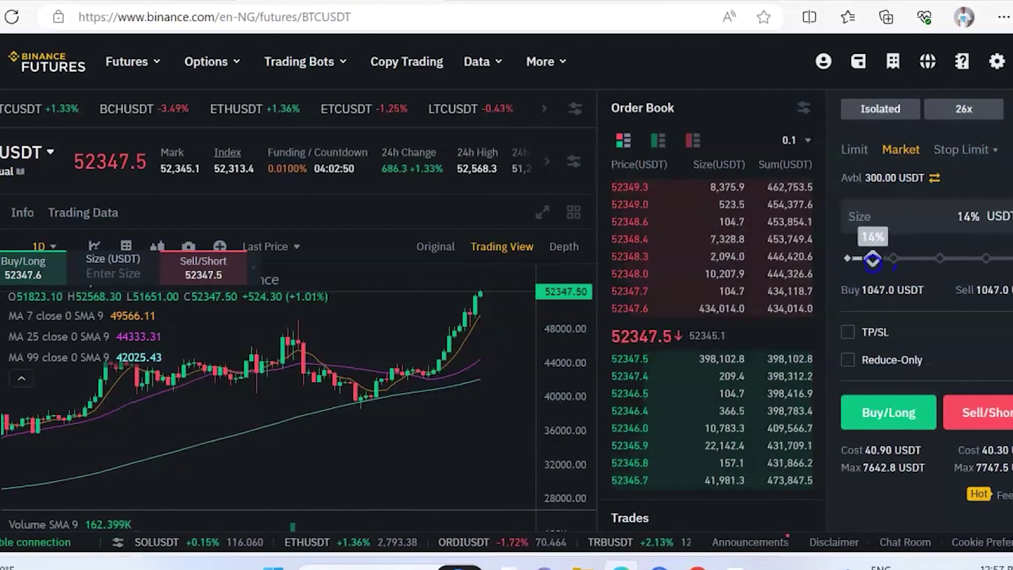
left_click(917, 223)
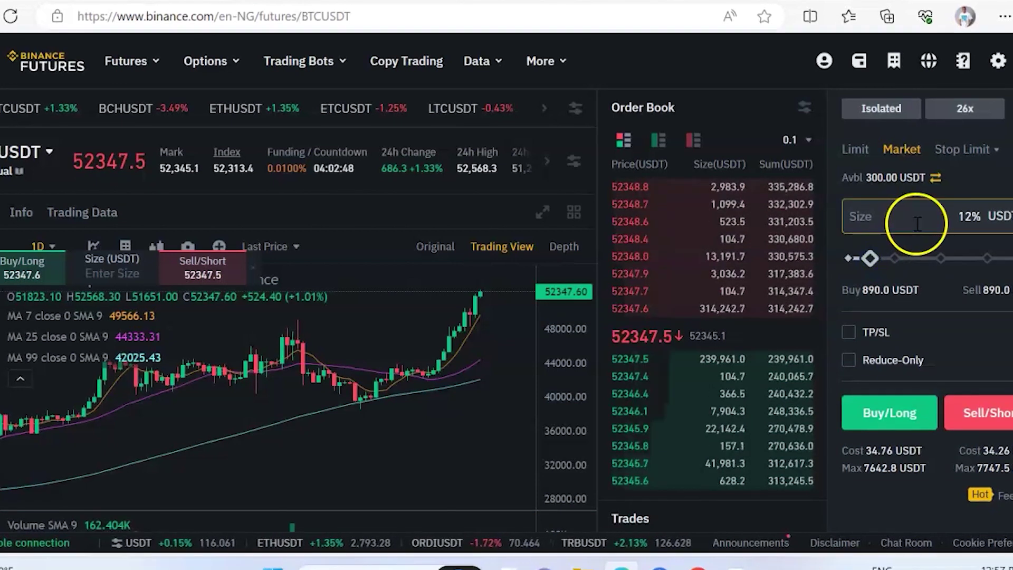
key("BackSpace")
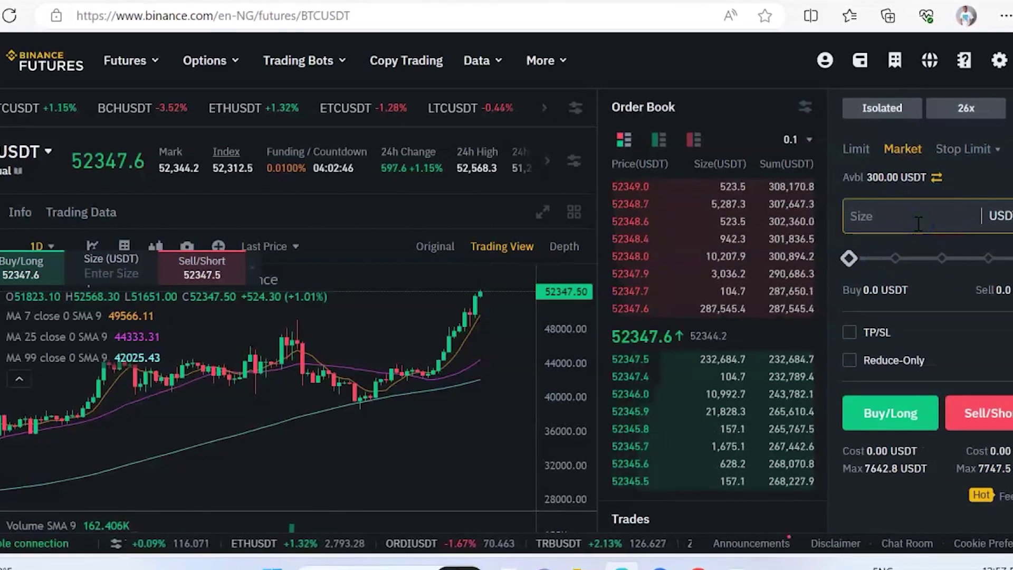
type("20")
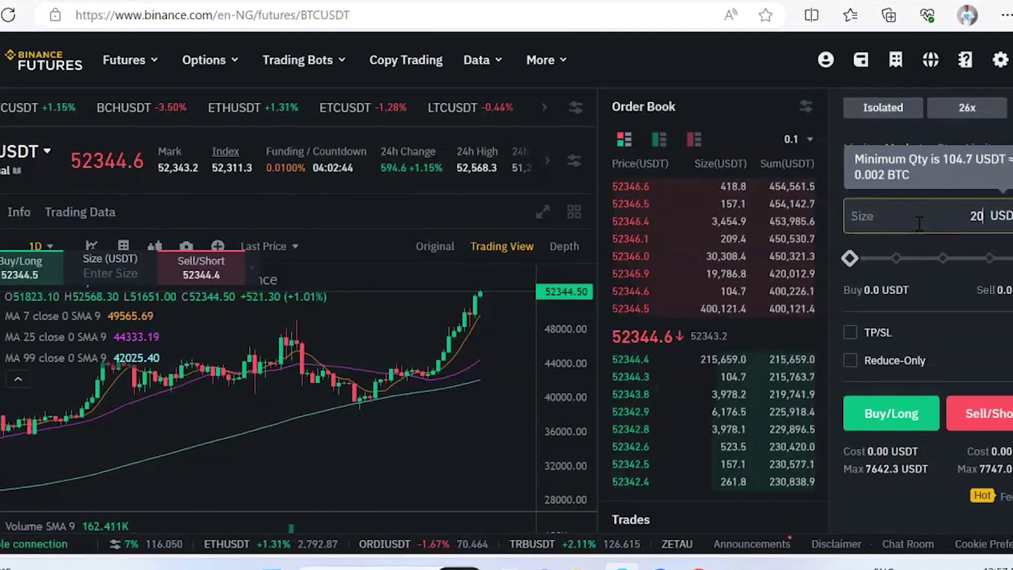
type("0")
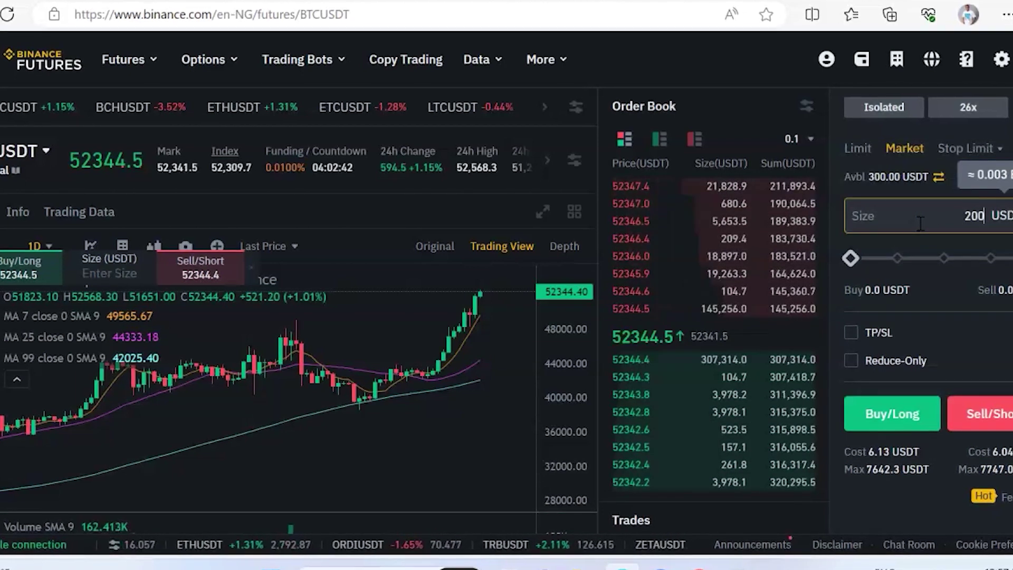
key("BackSpace")
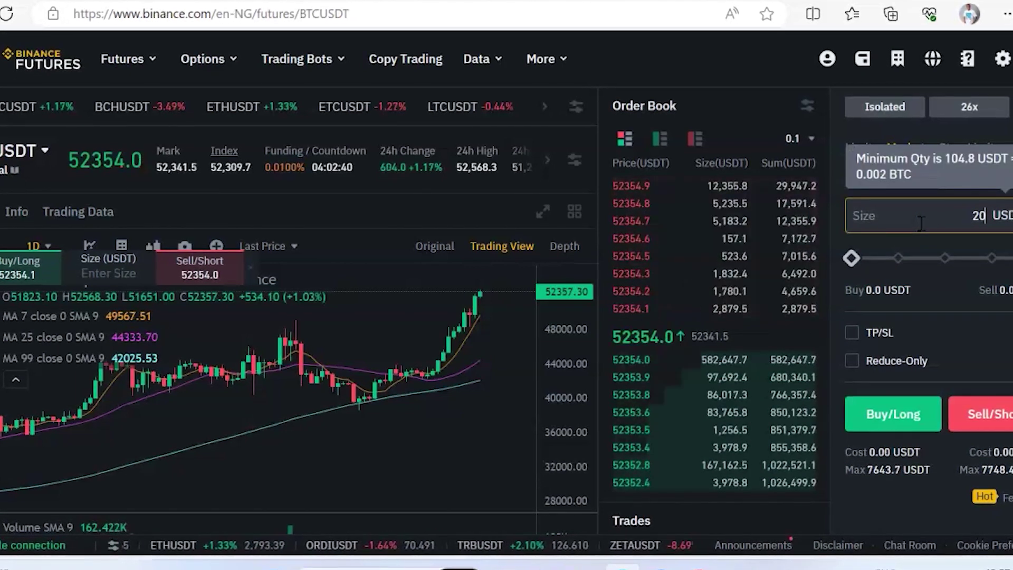
Try to submit the 20 USDT market order as Buy/Long, and return to the order size for editing.
left_click(994, 226)
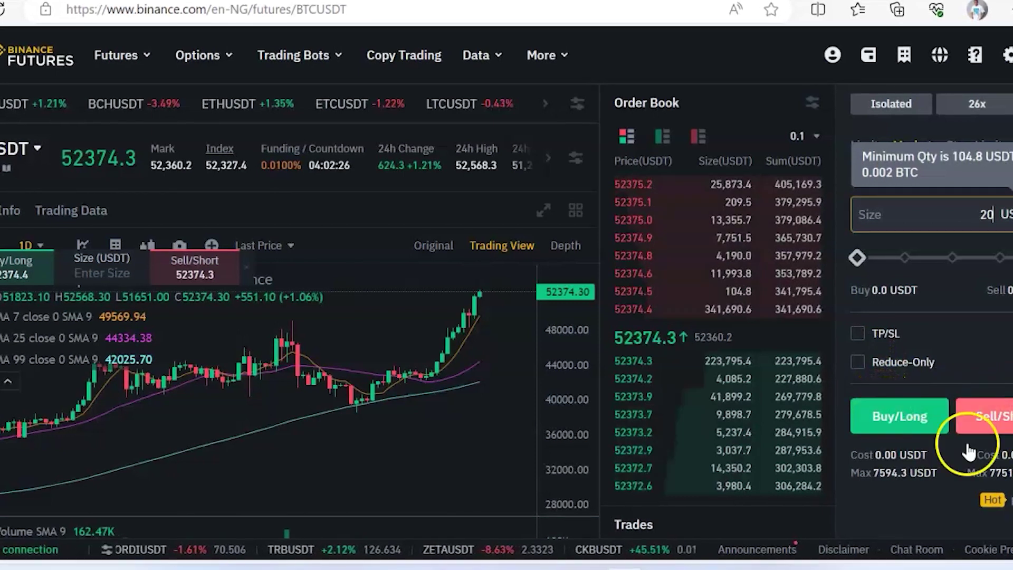
left_click(923, 438)
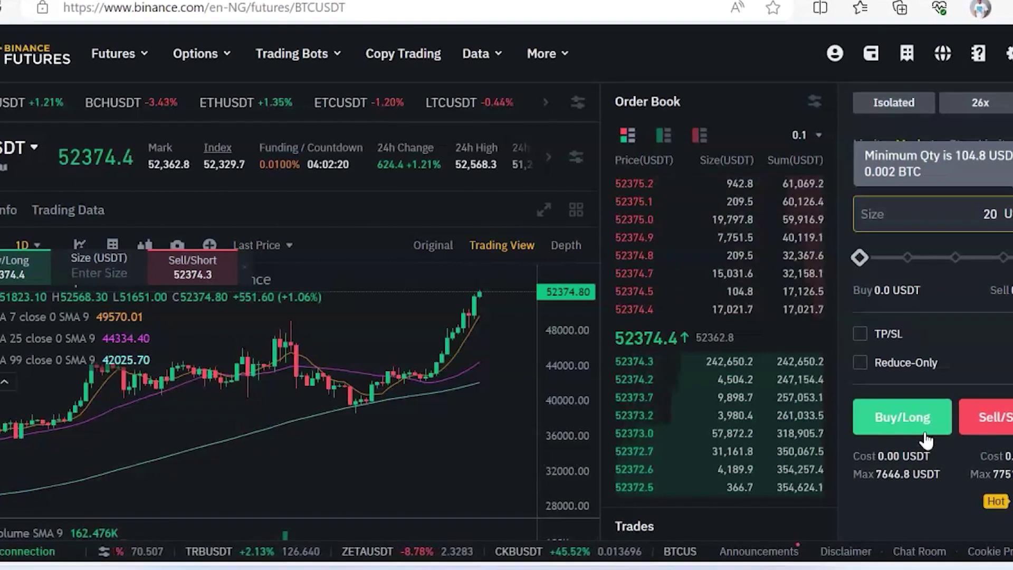
left_click(918, 424)
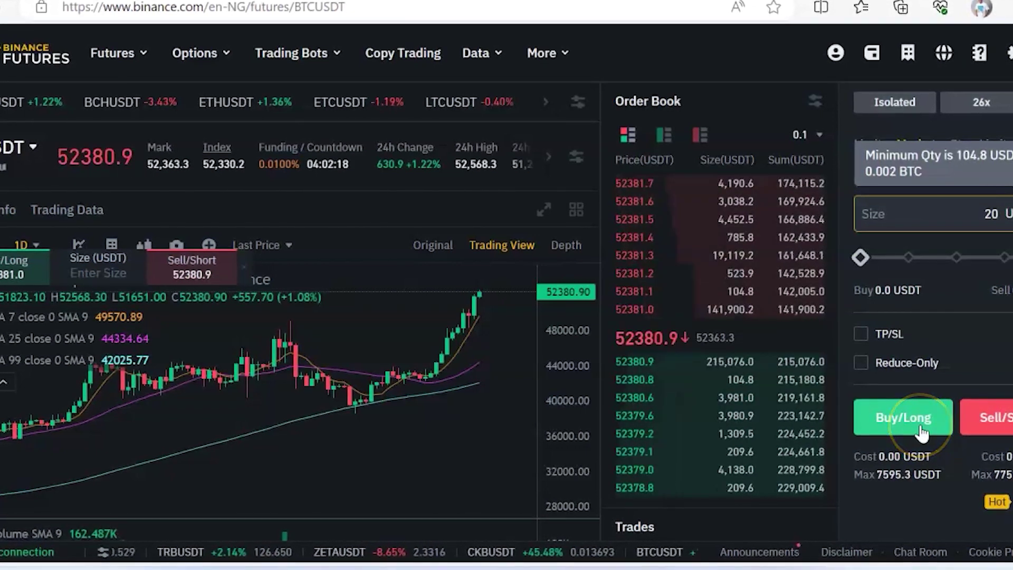
left_click(981, 261)
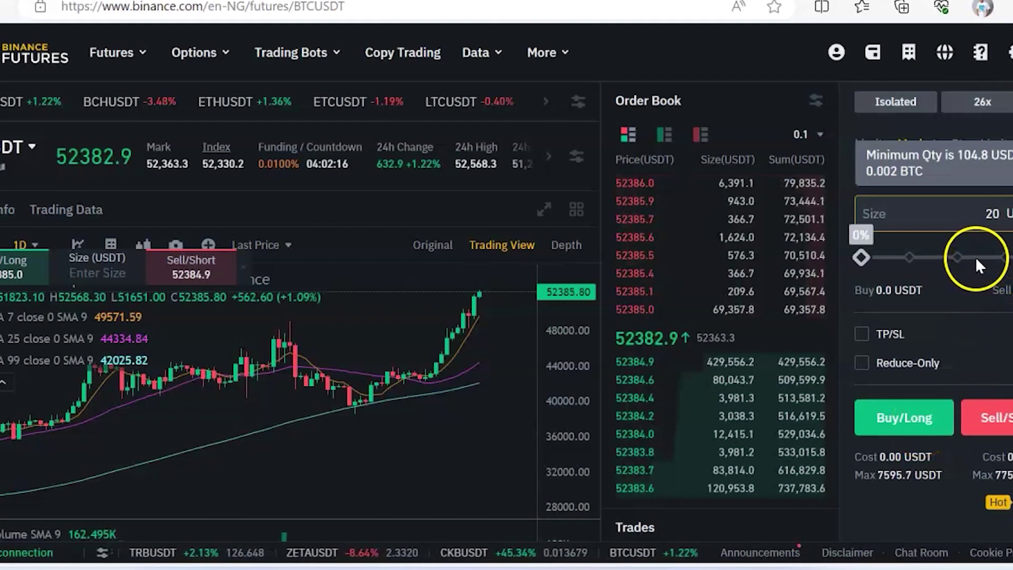
left_click(935, 226)
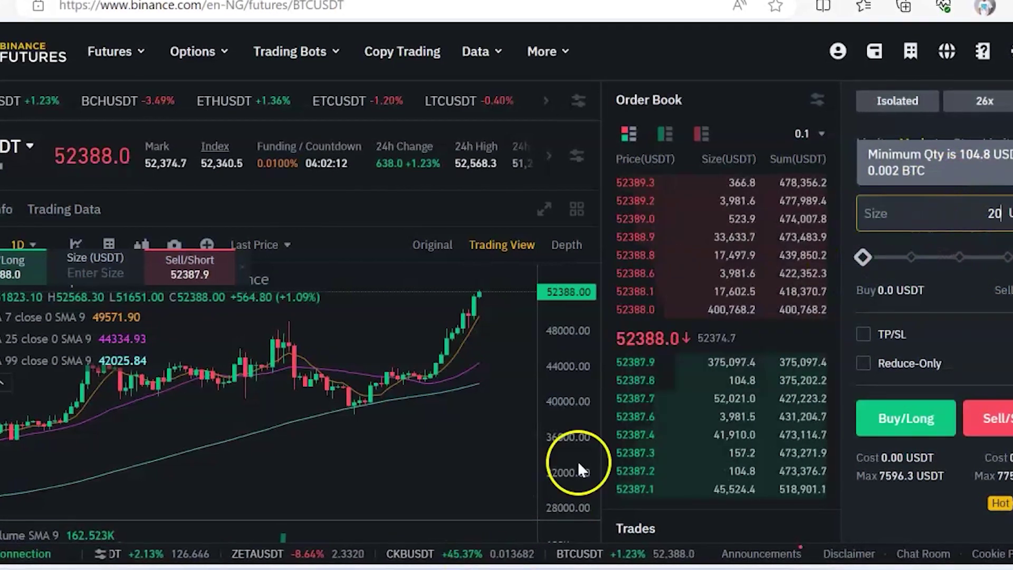
Set the market order size to 14% of the available balance and submit it as Buy/Long.
left_click(870, 264)
left_click_drag(866, 259, 891, 262)
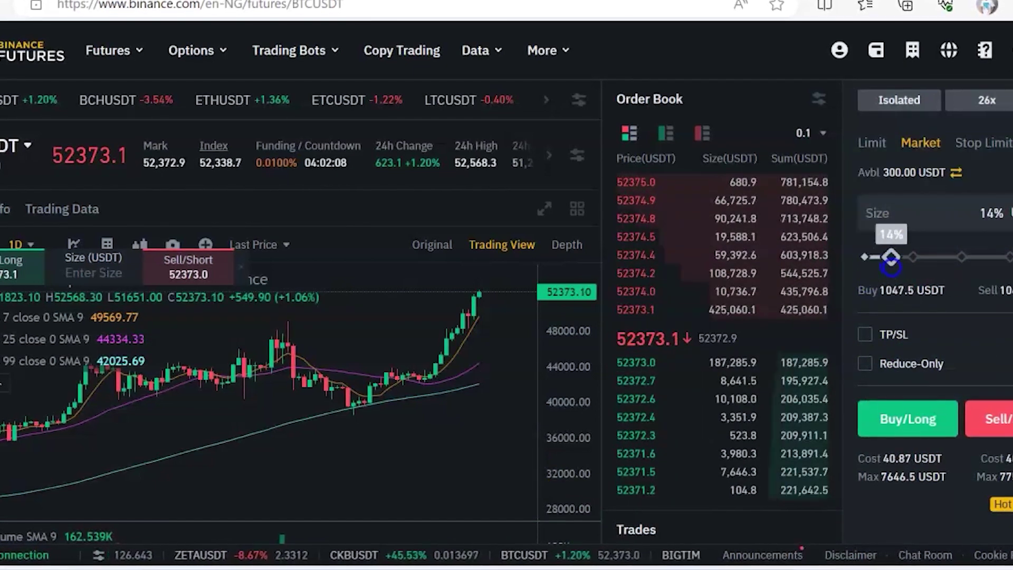
left_click(908, 414)
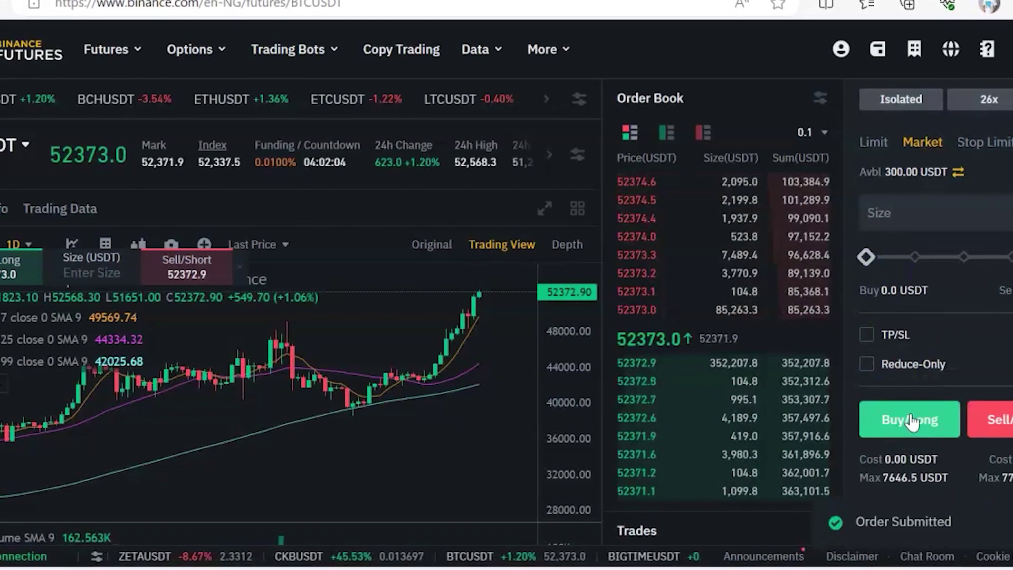
Show the open BTCUSDT long position and open the share card for its PNL.
scroll(301, 316, "down", 7)
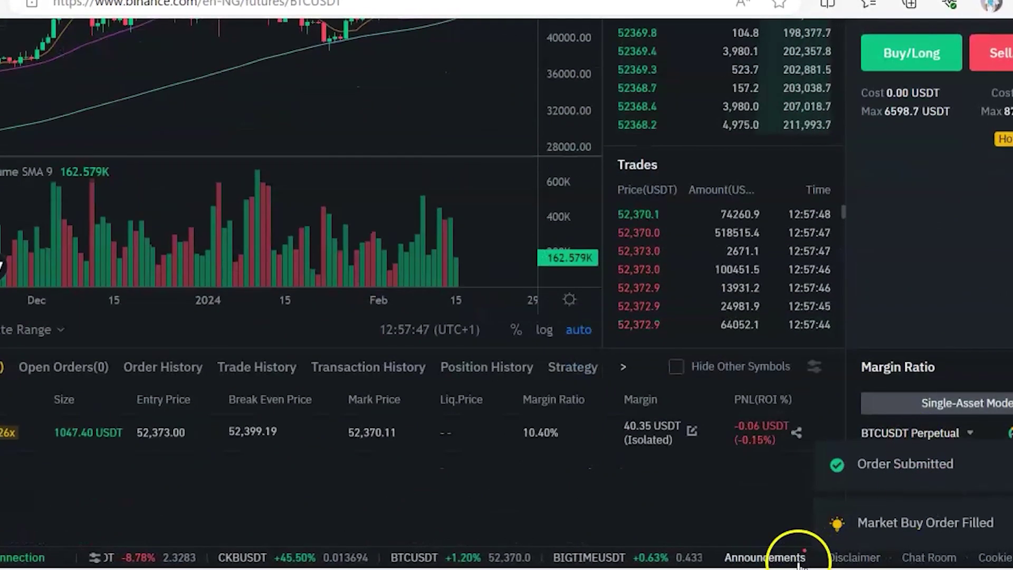
scroll(781, 554, "down", 1)
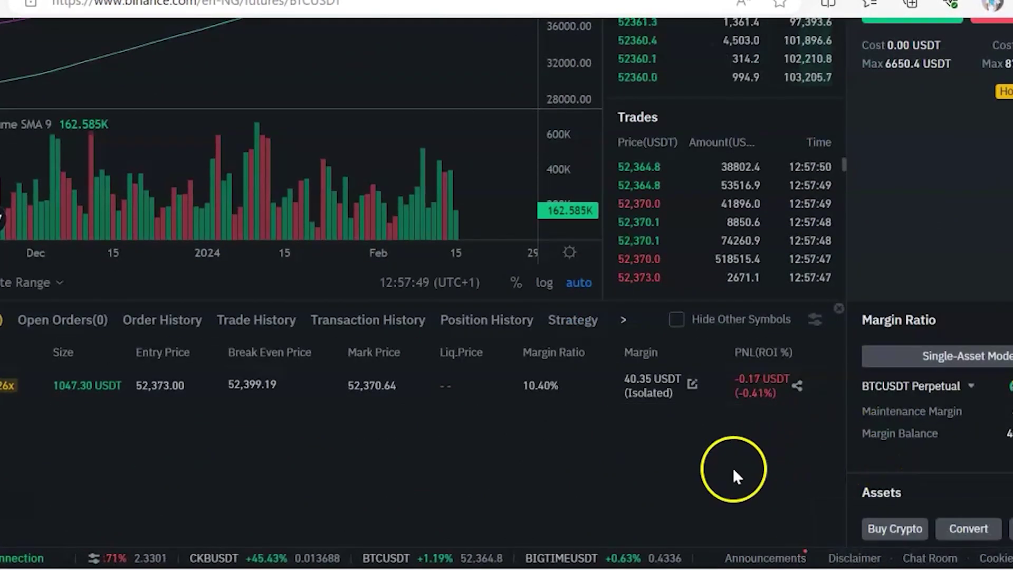
left_click(799, 388)
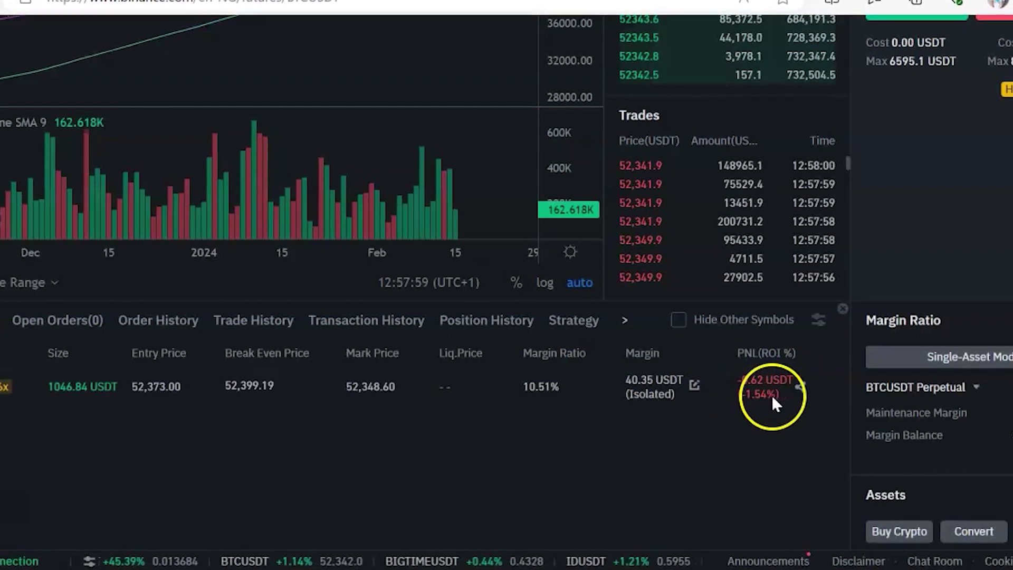
left_click(799, 388)
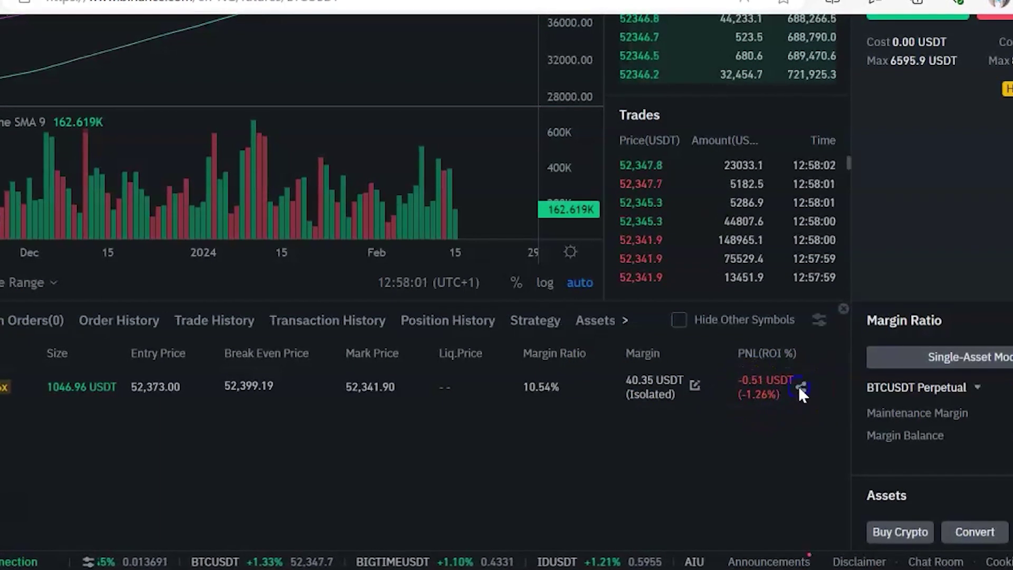
left_click(800, 389)
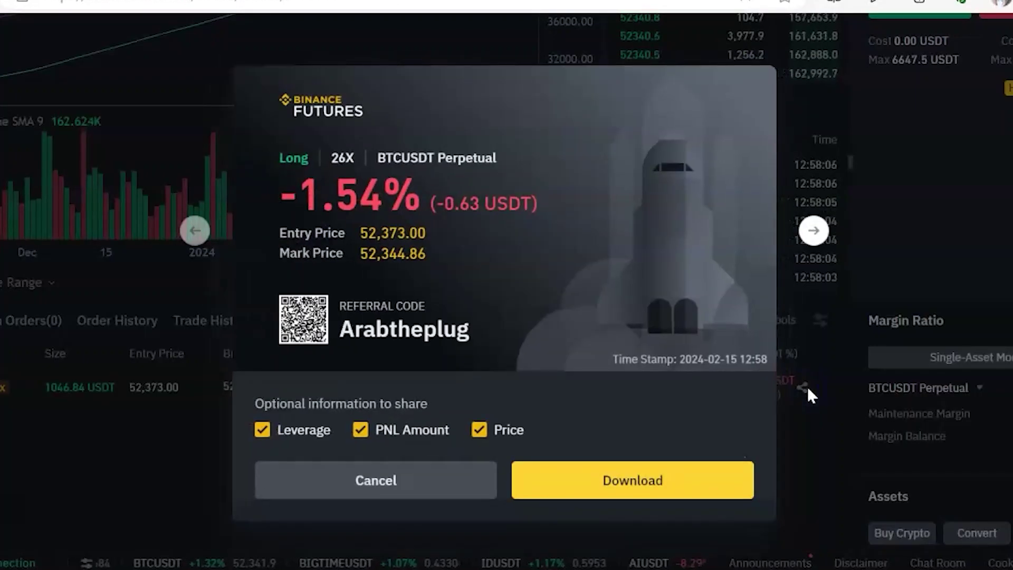
Download the PNL share image with leverage, PNL amount and price included, and close the share card.
left_click(654, 477)
left_click(631, 482)
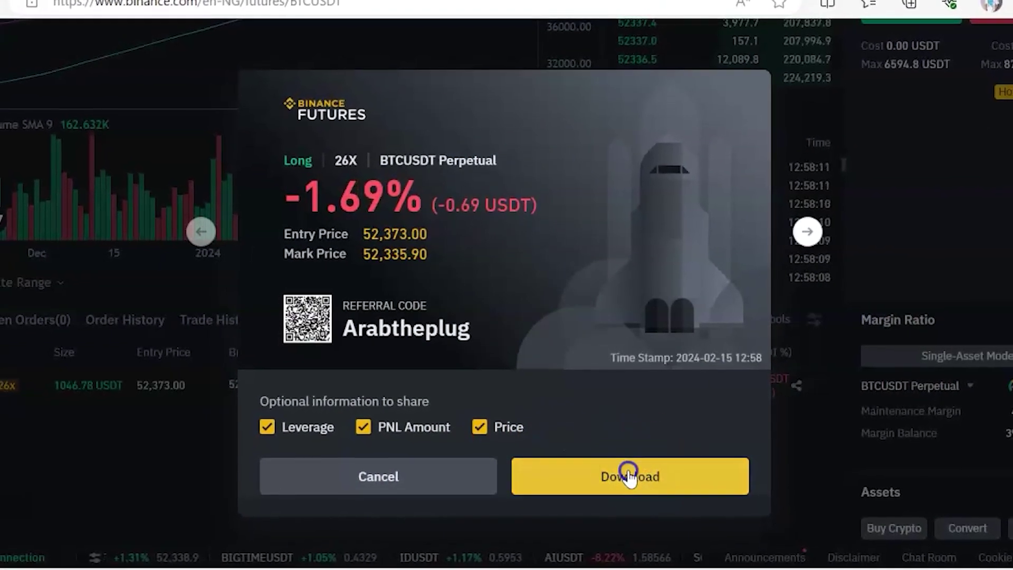
left_click(174, 407)
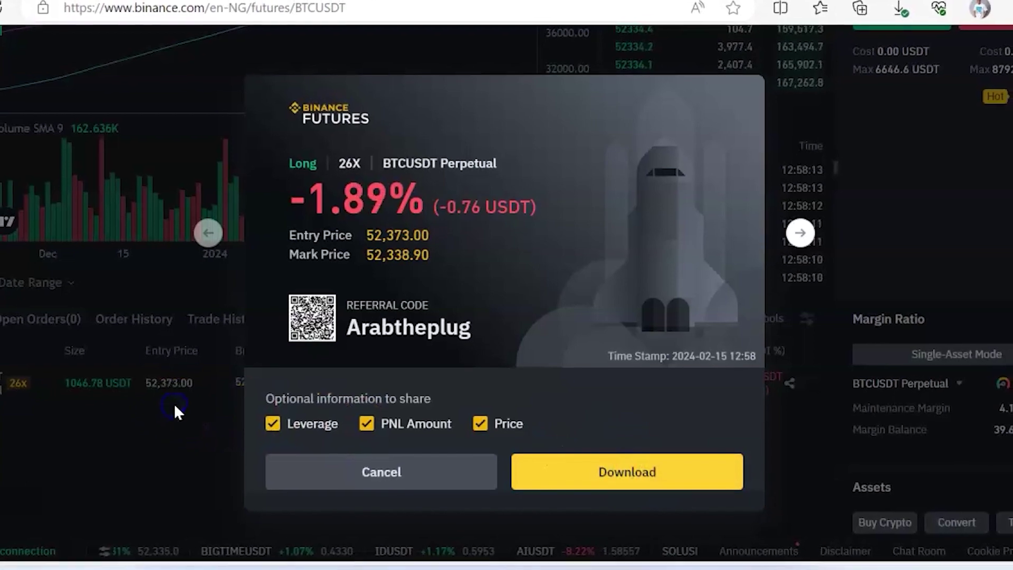
left_click(369, 458)
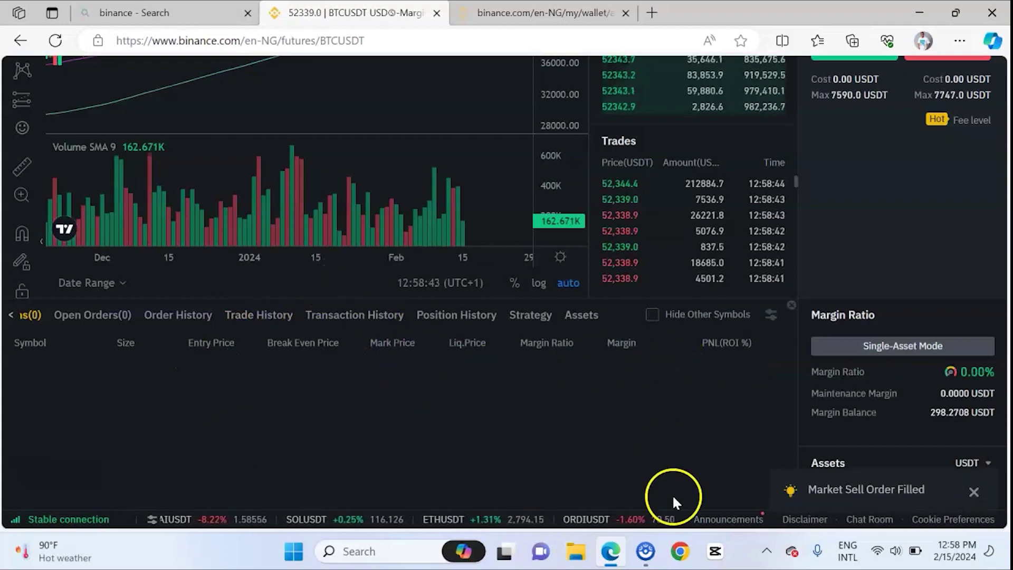
Open the Binance Earn page and switch to its Auto-Invest section.
scroll(672, 494, "up", 5)
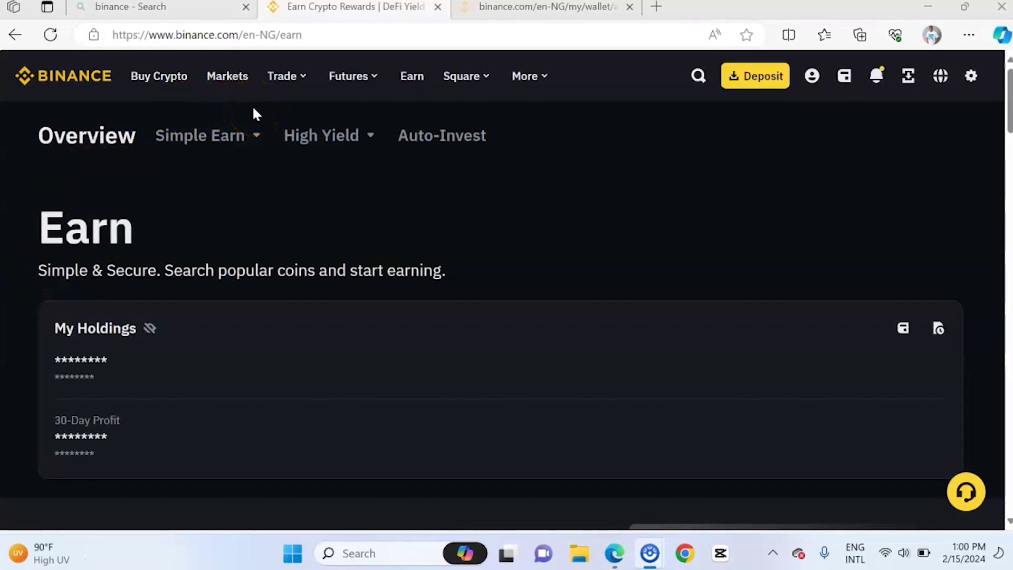
left_click(141, 68)
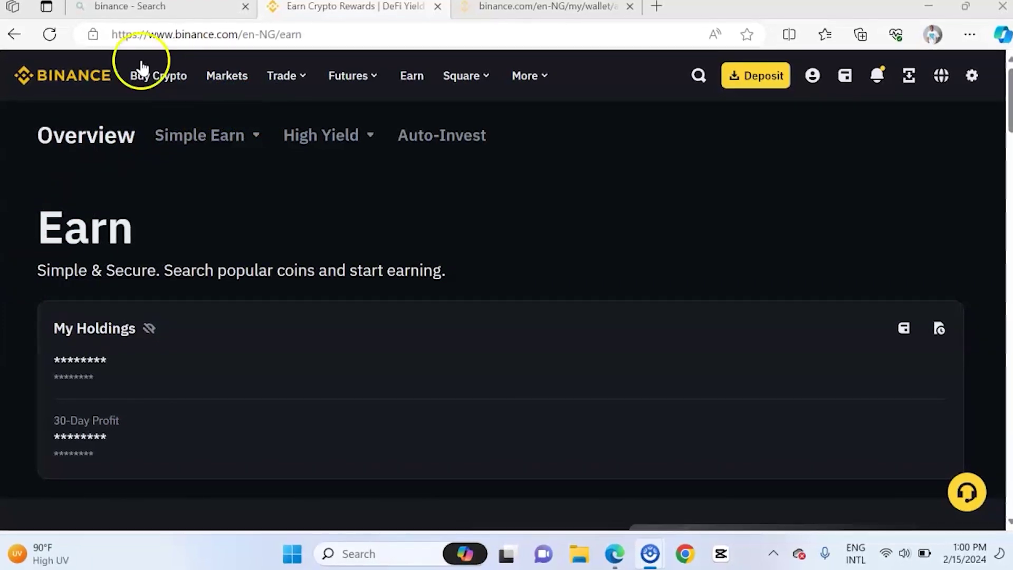
left_click(418, 86)
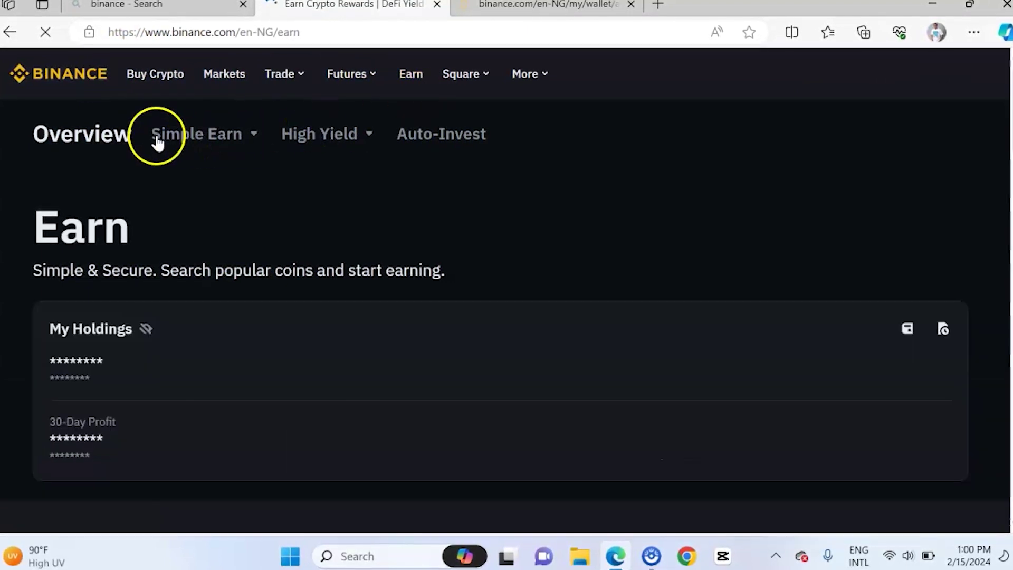
mouse_move(193, 136)
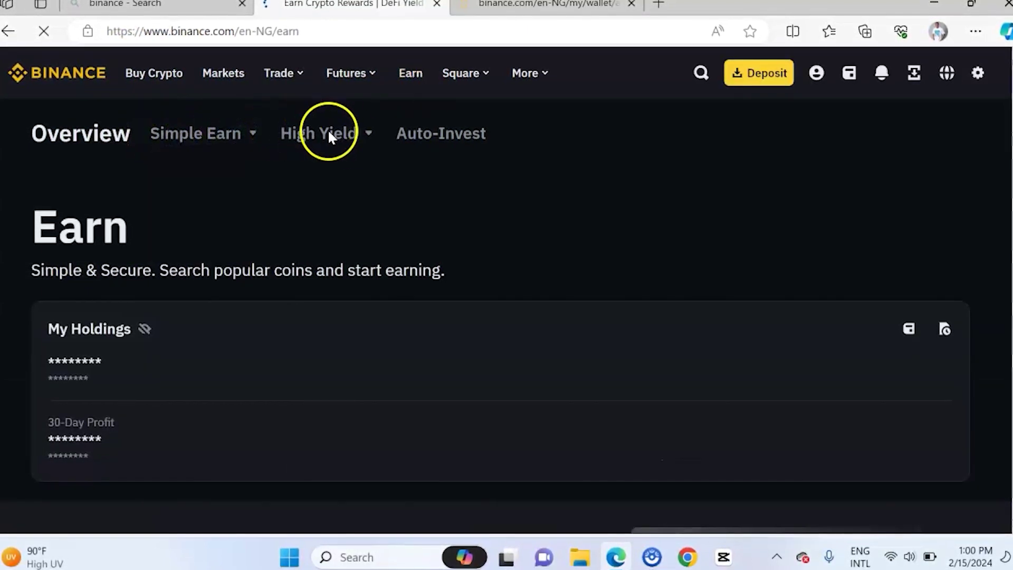
left_click(429, 135)
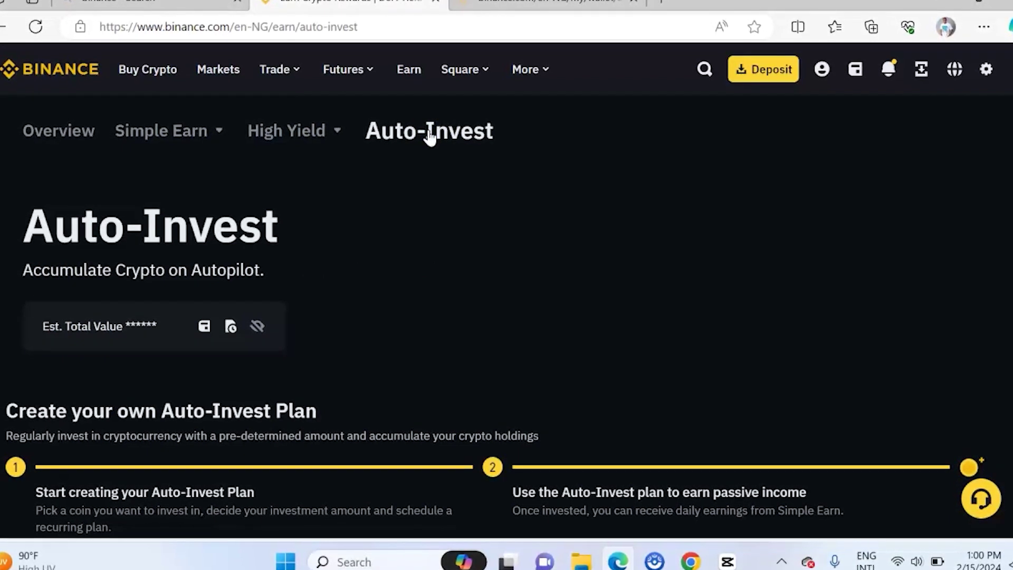
Examine how an Auto-Invest plan works and which coins are offered with their historical ROI.
scroll(430, 136, "down", 4)
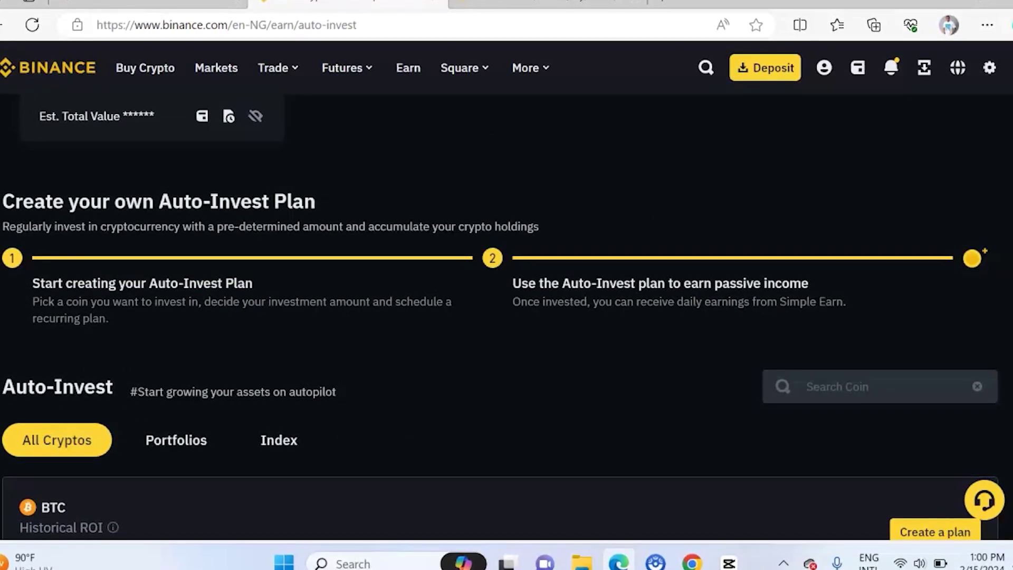
scroll(506, 317, "down", 4)
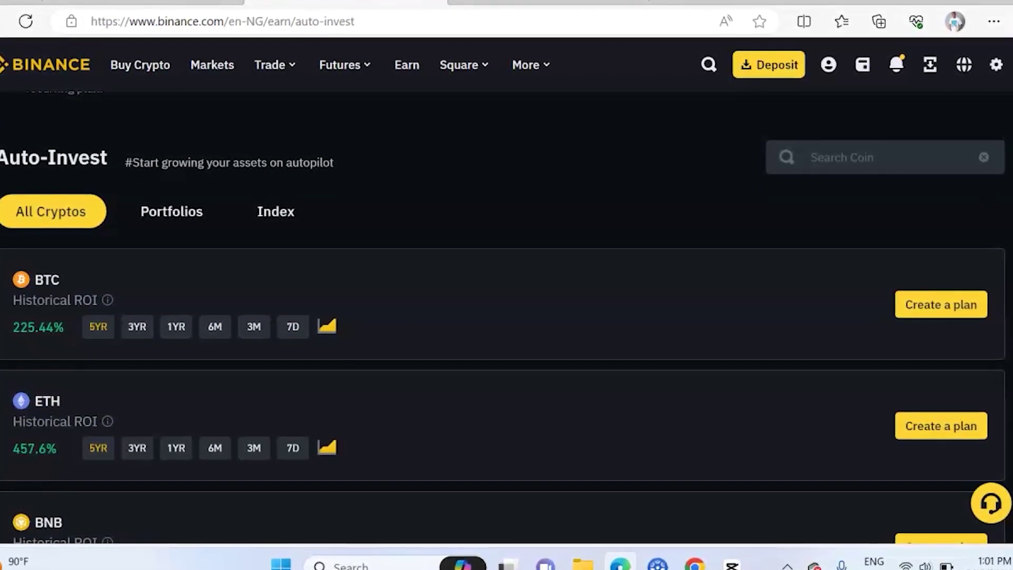
scroll(421, 105, "up", 5)
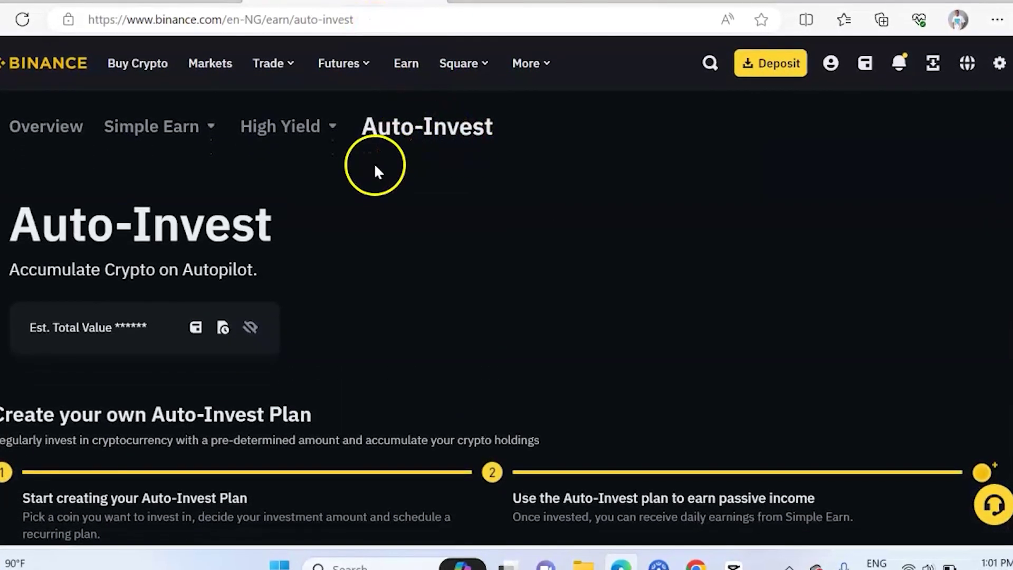
scroll(374, 164, "down", 3)
scroll(374, 165, "down", 5)
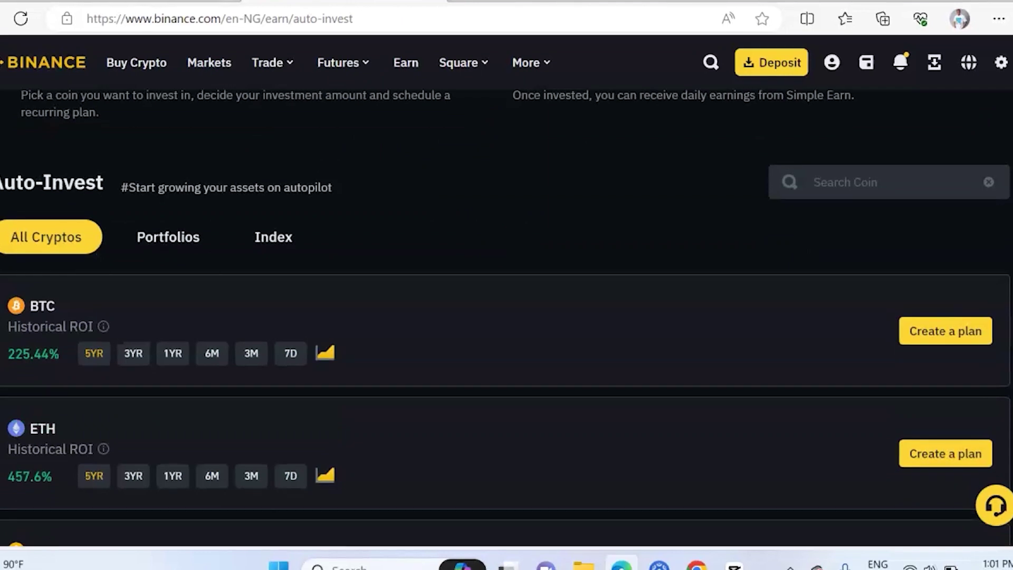
scroll(506, 317, "up", 1)
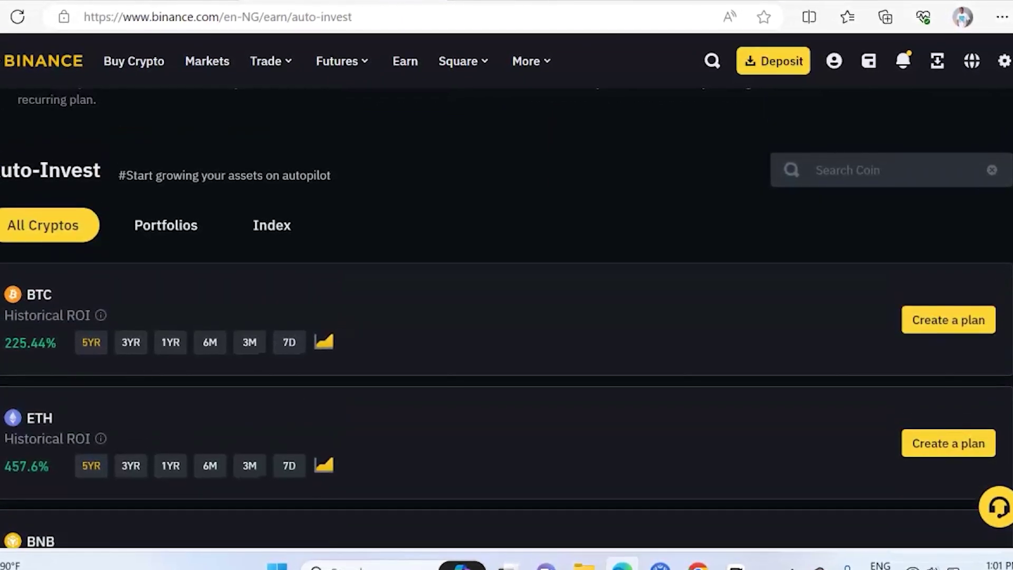
scroll(506, 316, "down", 10)
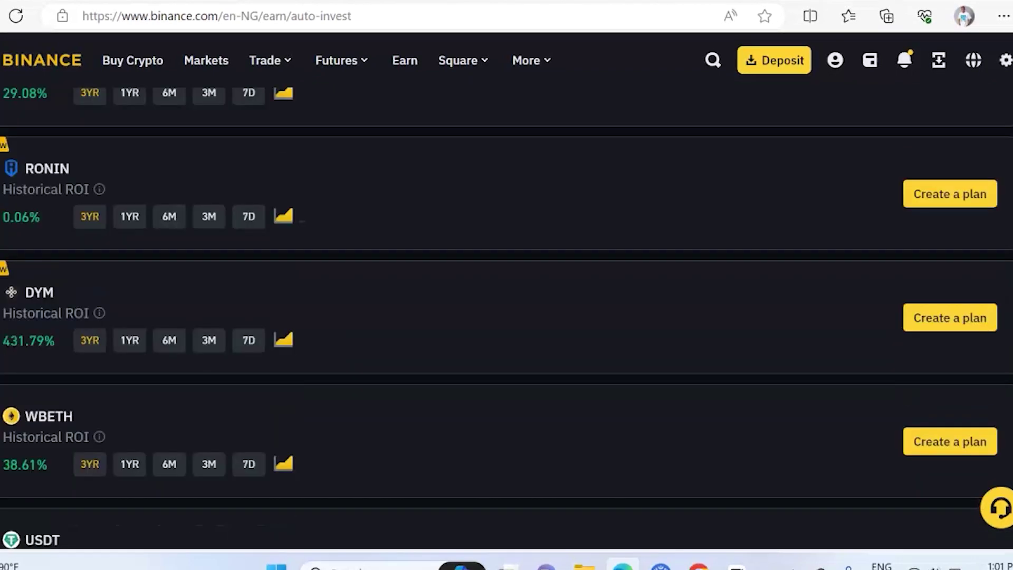
scroll(507, 316, "down", 1)
scroll(506, 317, "up", 1)
scroll(667, 348, "down", 1)
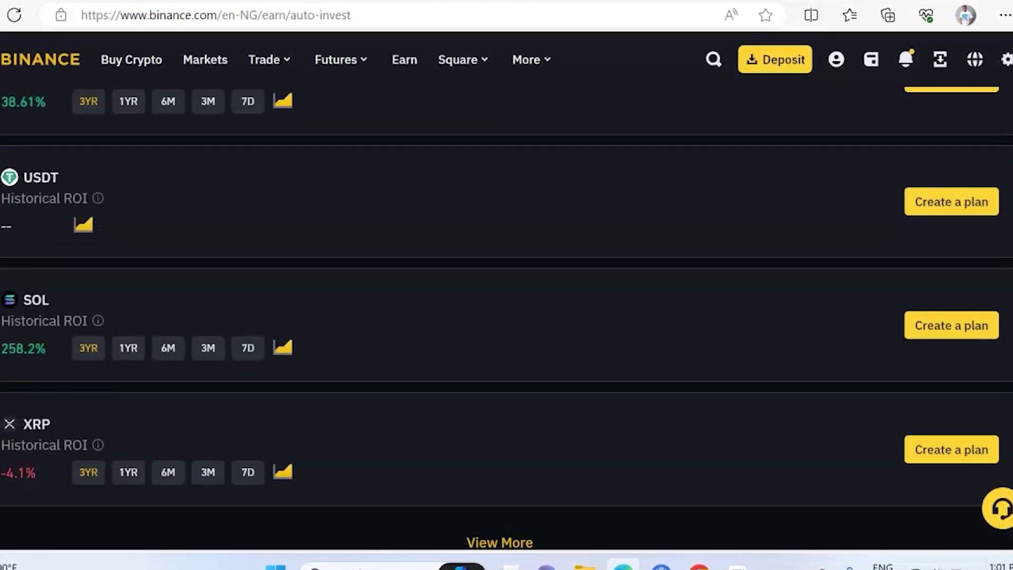
Search the Auto-Invest coins for GMT, view its entry and clear the search.
scroll(667, 349, "up", 15)
scroll(642, 311, "down", 5)
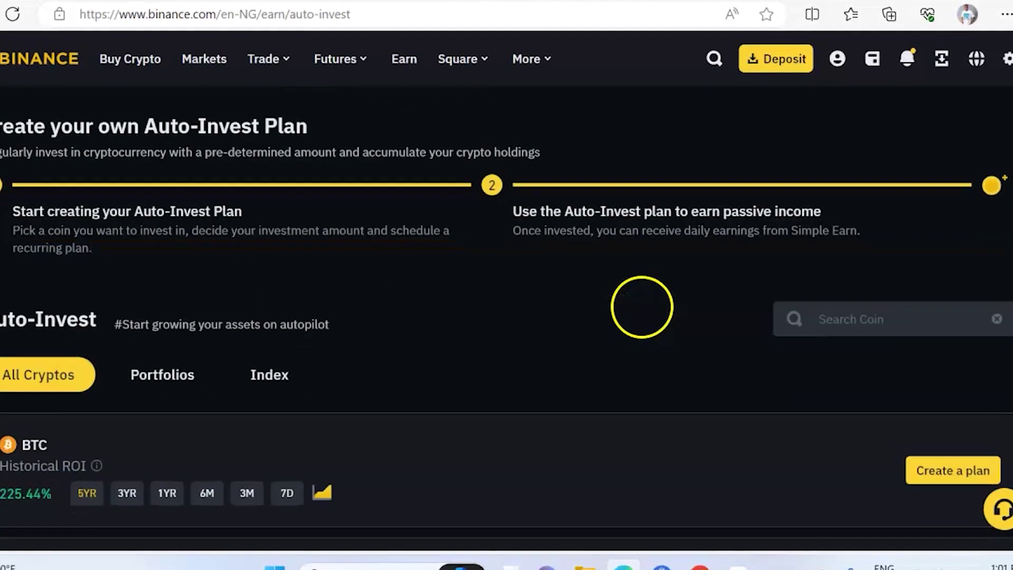
left_click(855, 319)
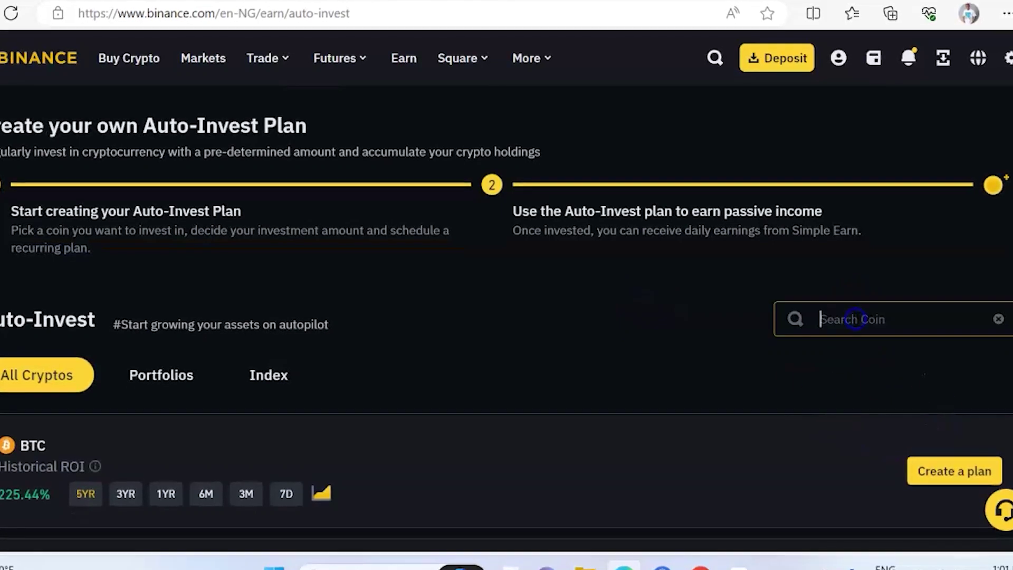
type("GMT")
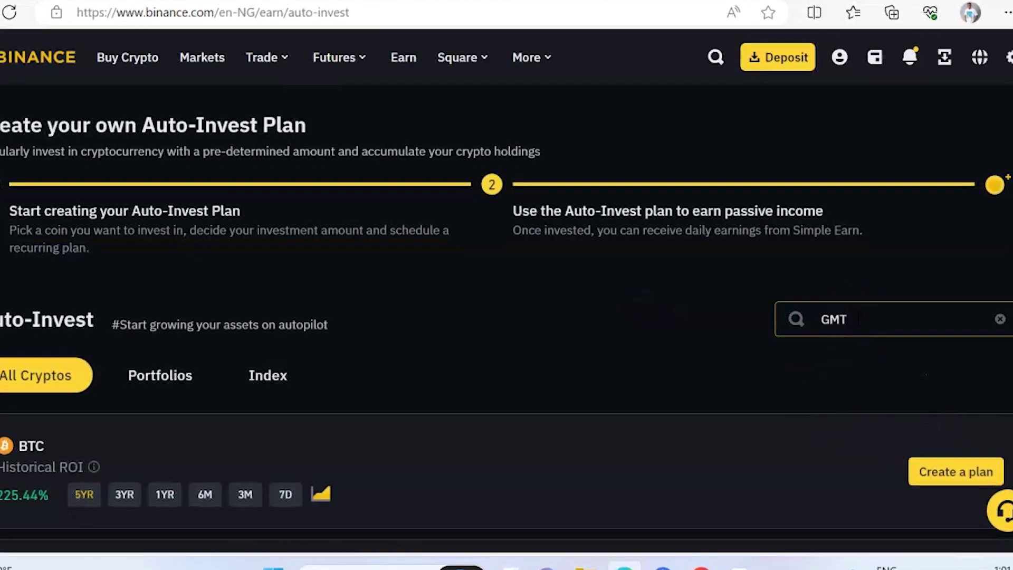
left_click(838, 319)
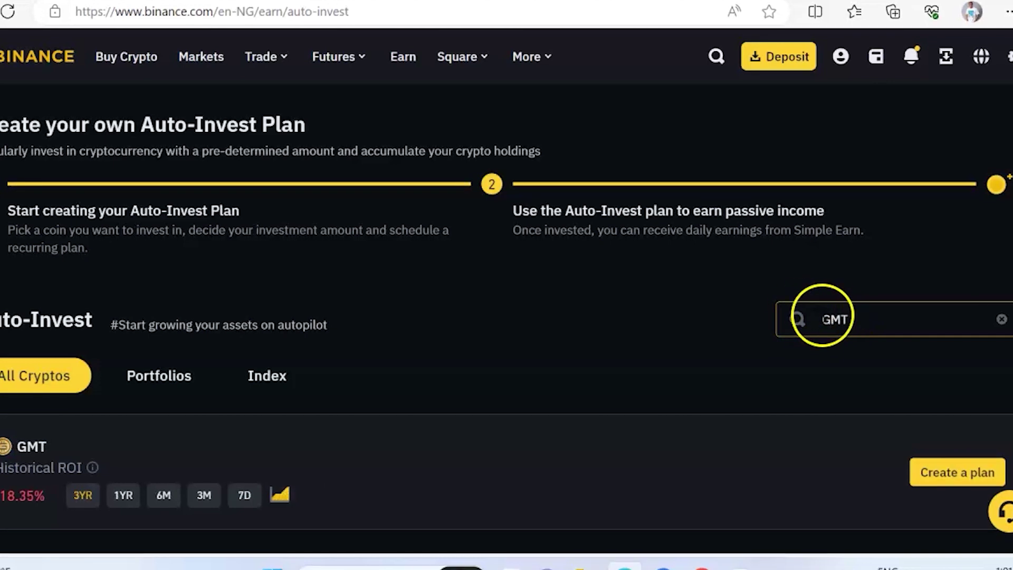
scroll(103, 462, "down", 2)
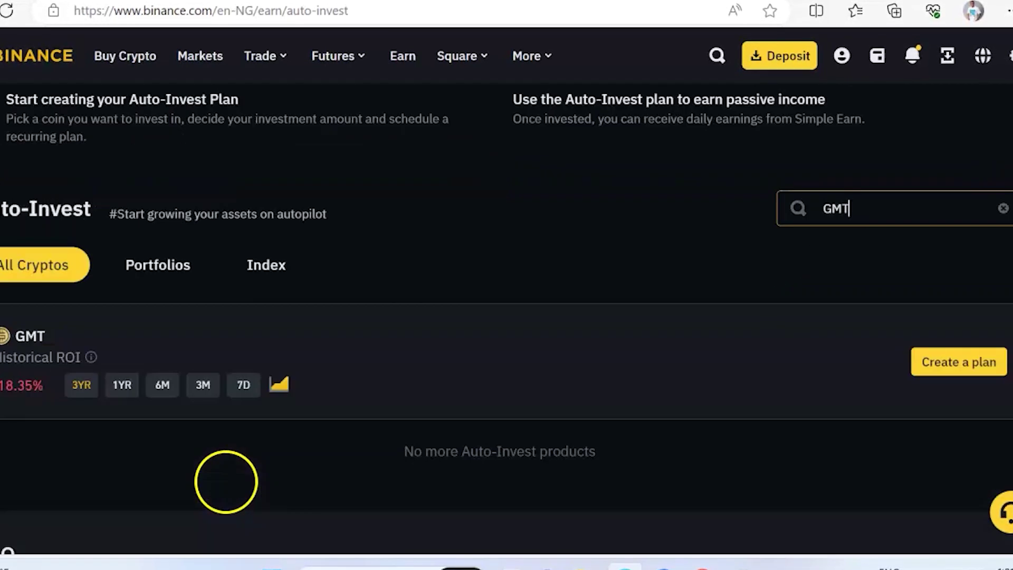
key("BackSpace")
key("BackSpace")
key("BackSpace")
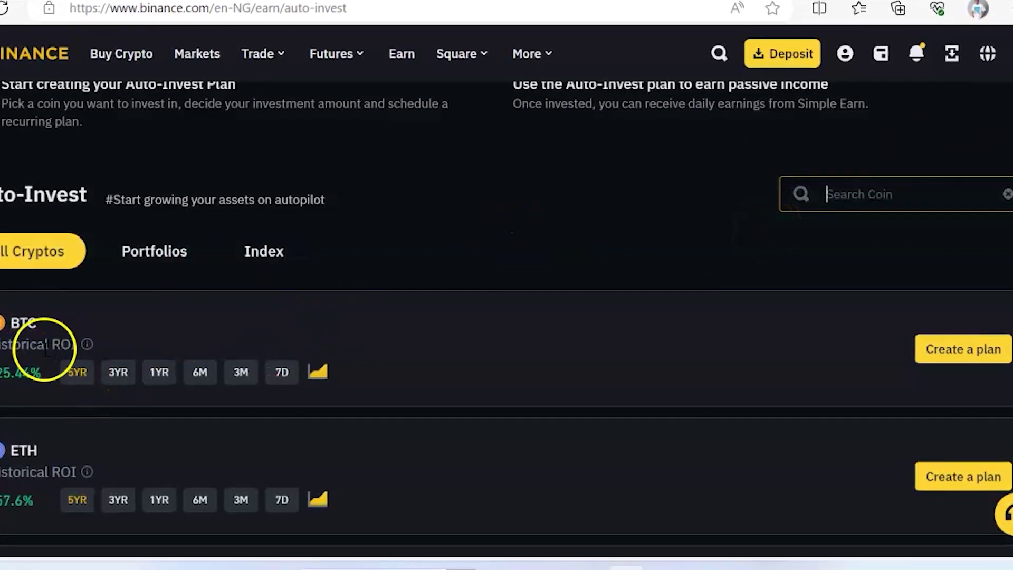
Compare BTC's historical ROI over the 5YR, 3YR, 1YR, 6M, 3M and 7D periods.
left_click(82, 379)
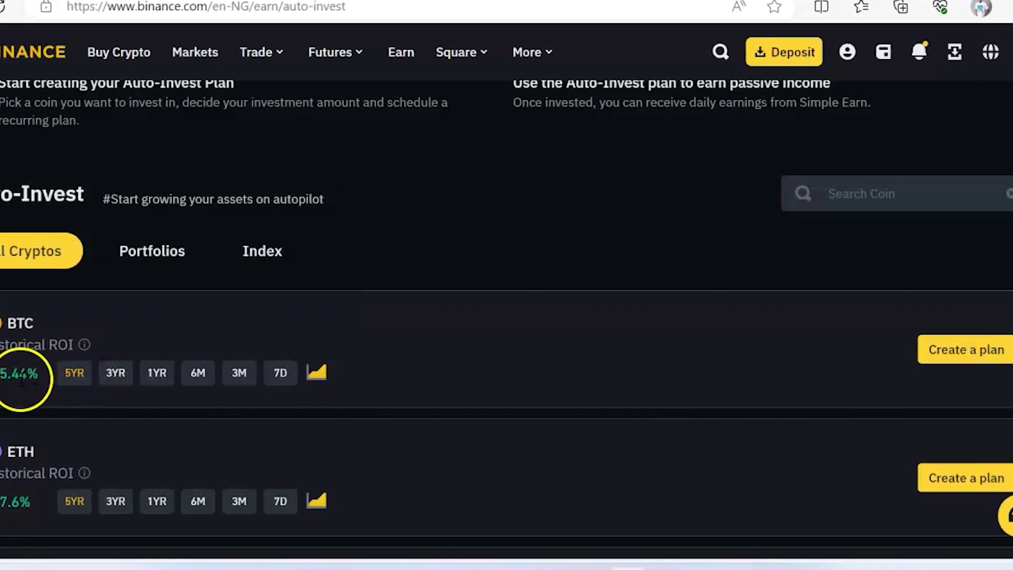
left_click(112, 374)
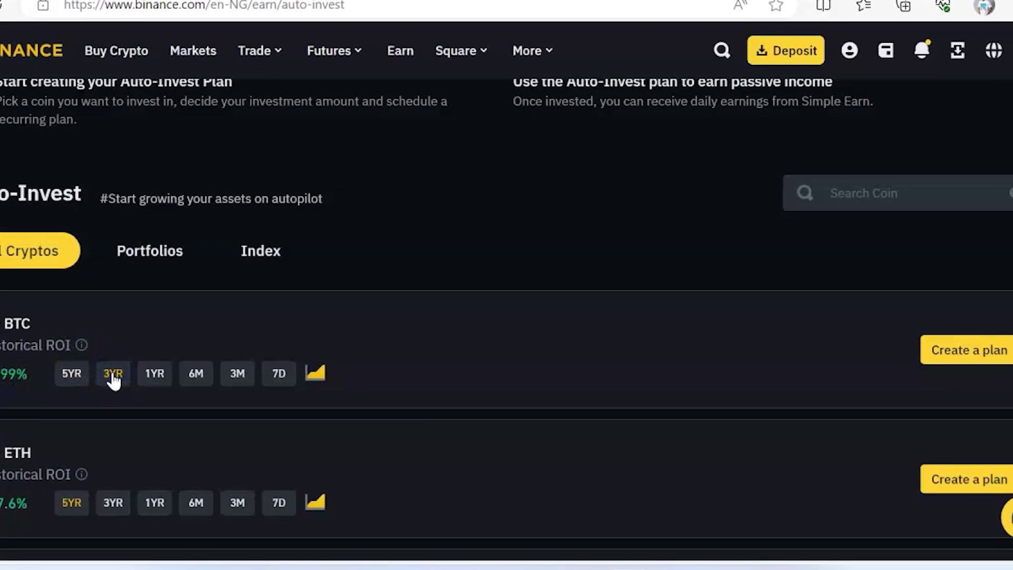
left_click(151, 375)
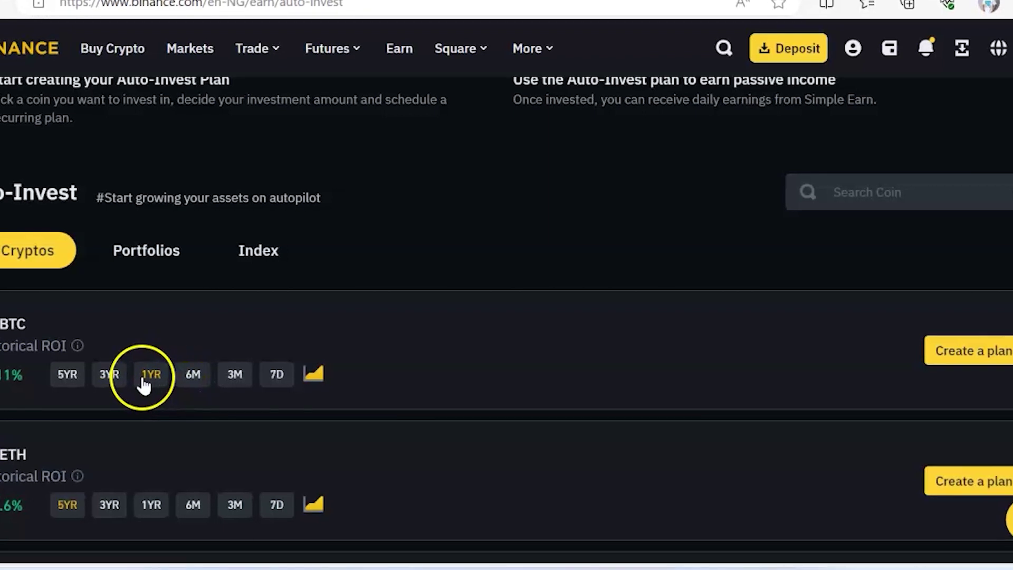
left_click(189, 375)
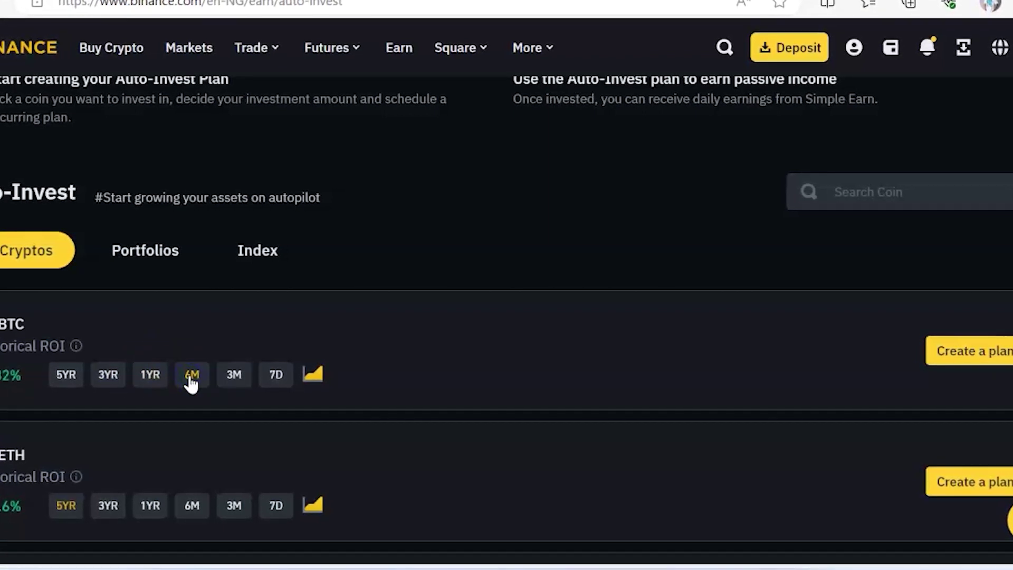
left_click(233, 376)
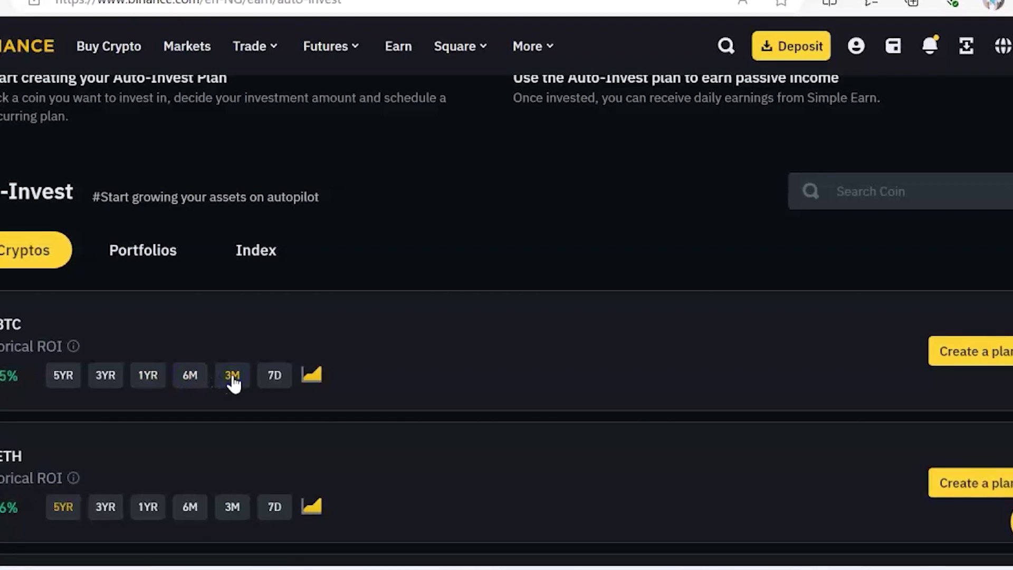
left_click(274, 376)
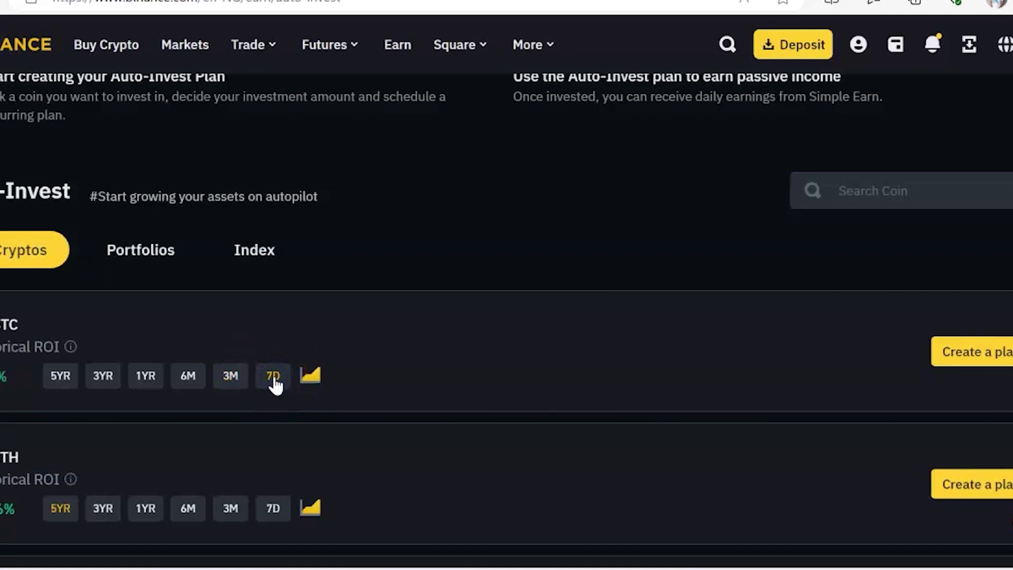
Start an Auto-Invest plan for BTC and set its amount per period to 20 USDT.
left_click(986, 361)
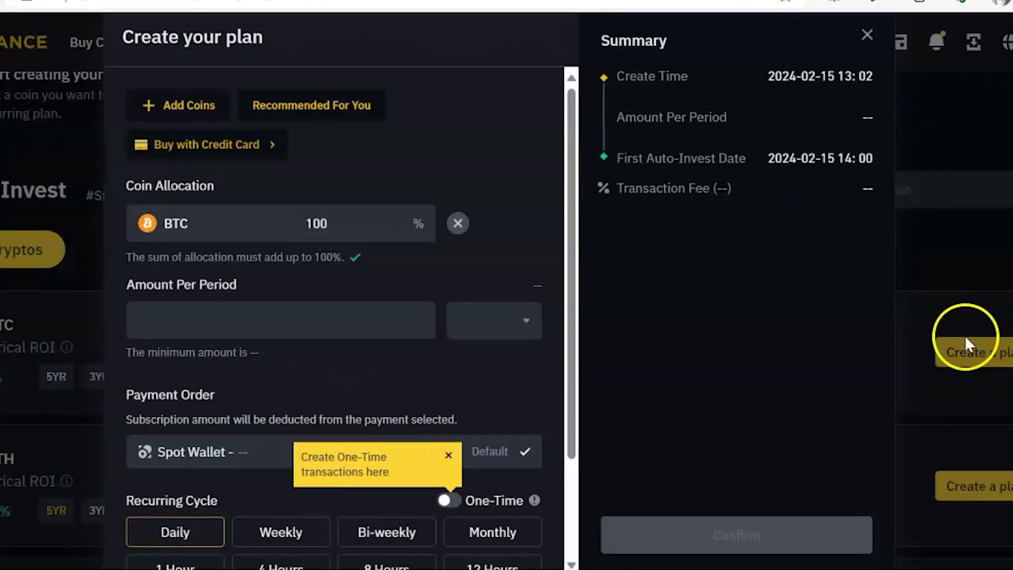
left_click(784, 336)
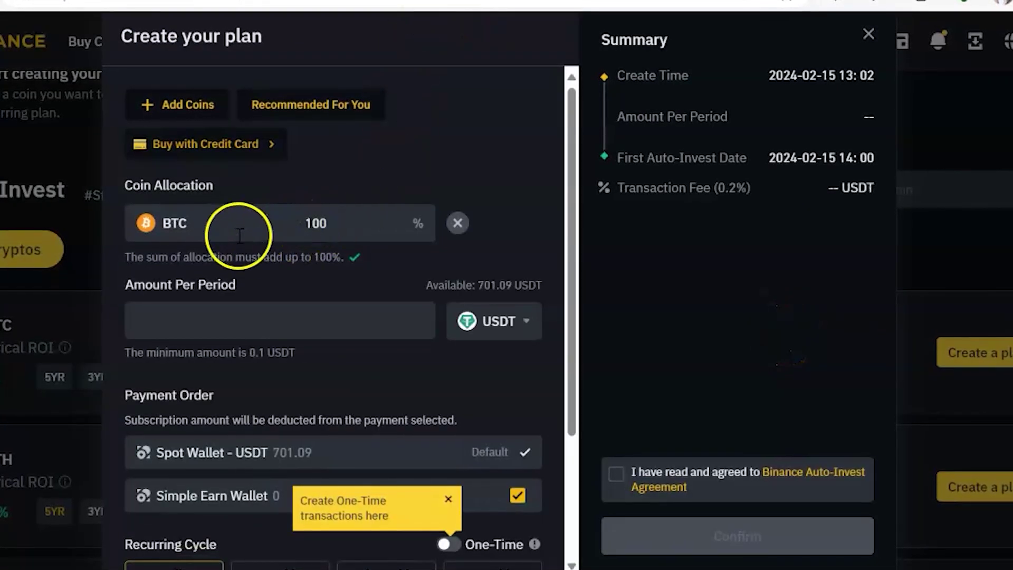
left_click(338, 220)
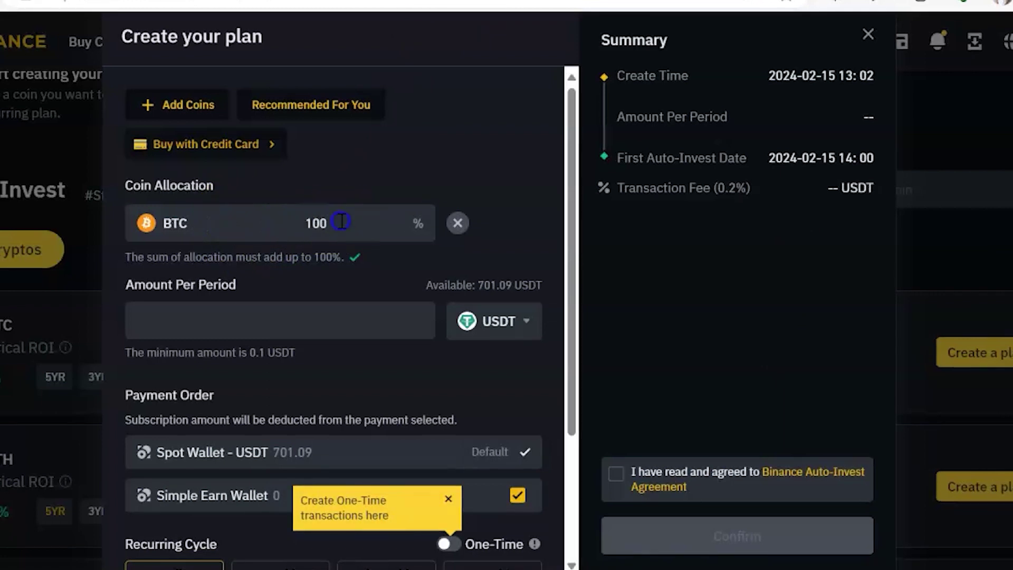
left_click(232, 324)
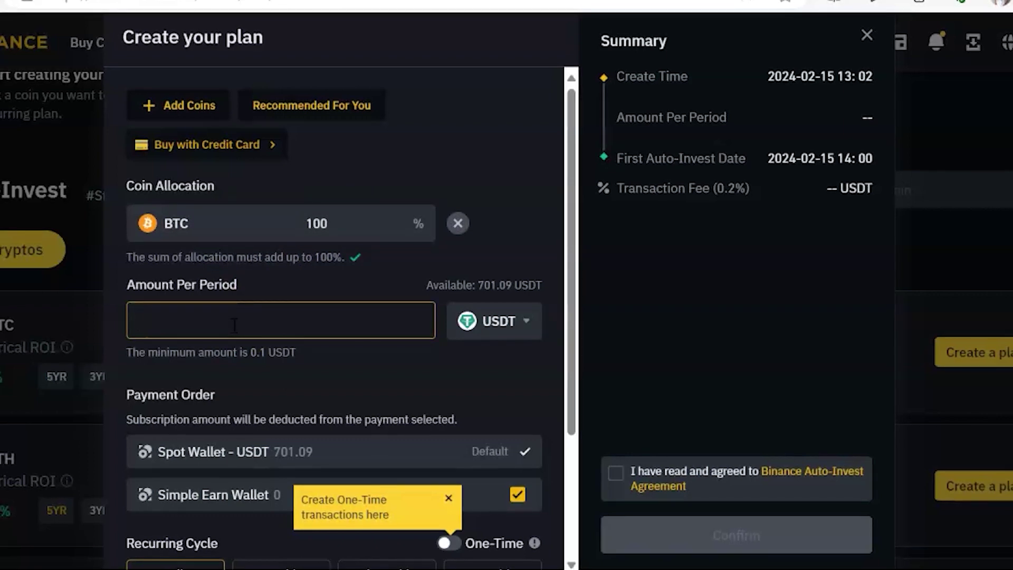
type("20")
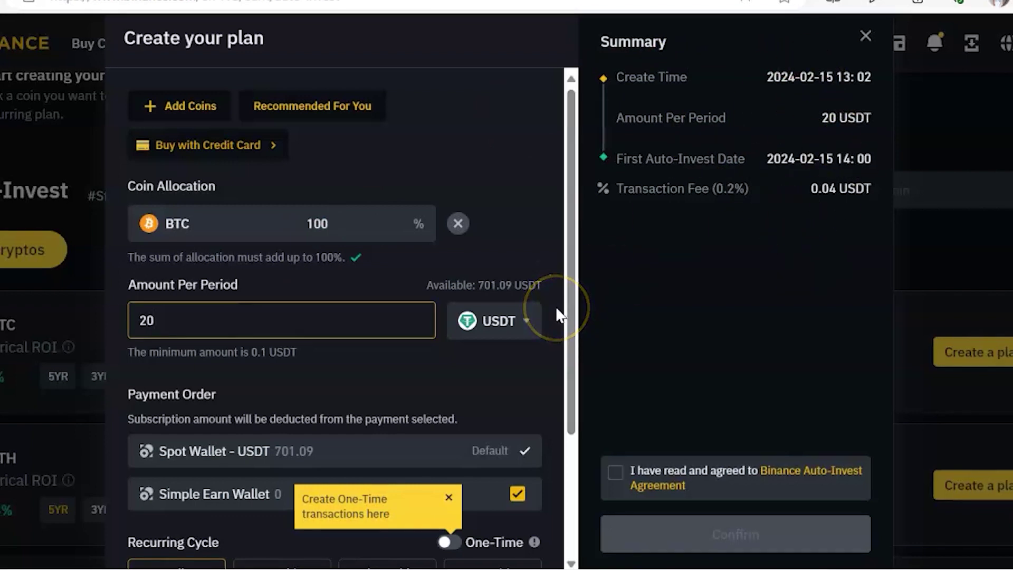
Set the plan's recurring cycle to Monthly, trying the weekly and bi-weekly options first.
scroll(559, 316, "down", 3)
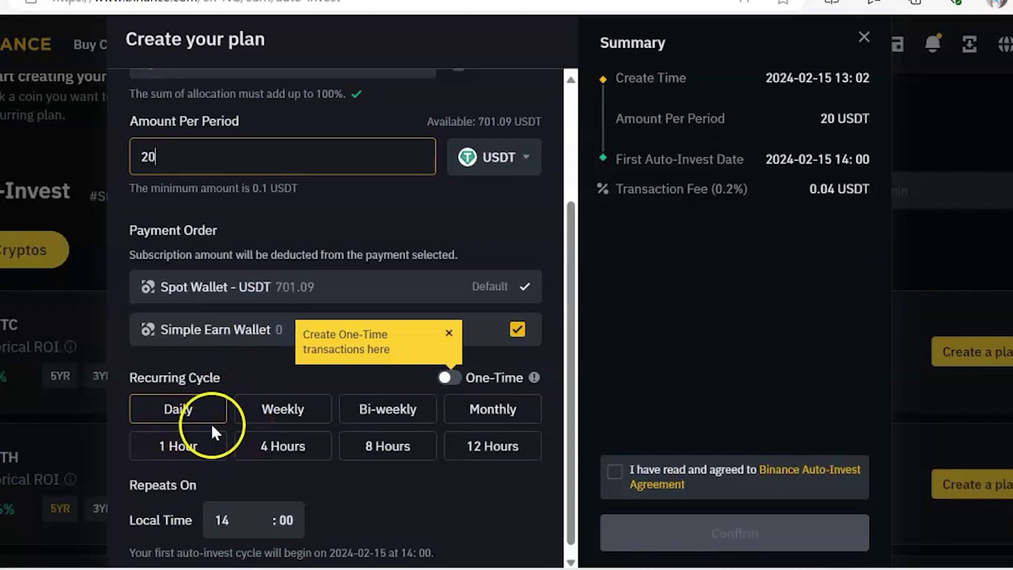
left_click(258, 417)
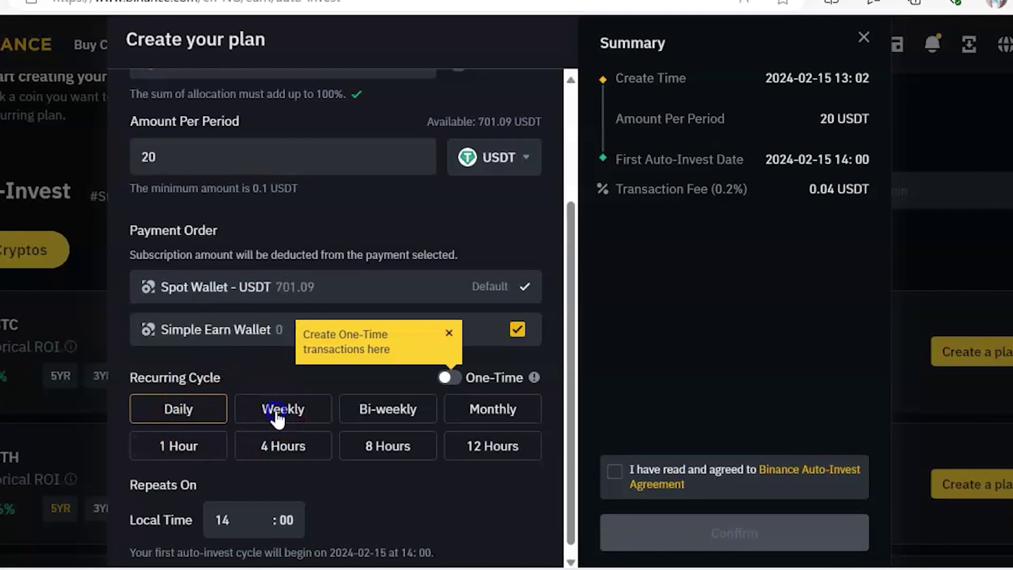
left_click(401, 417)
left_click(498, 417)
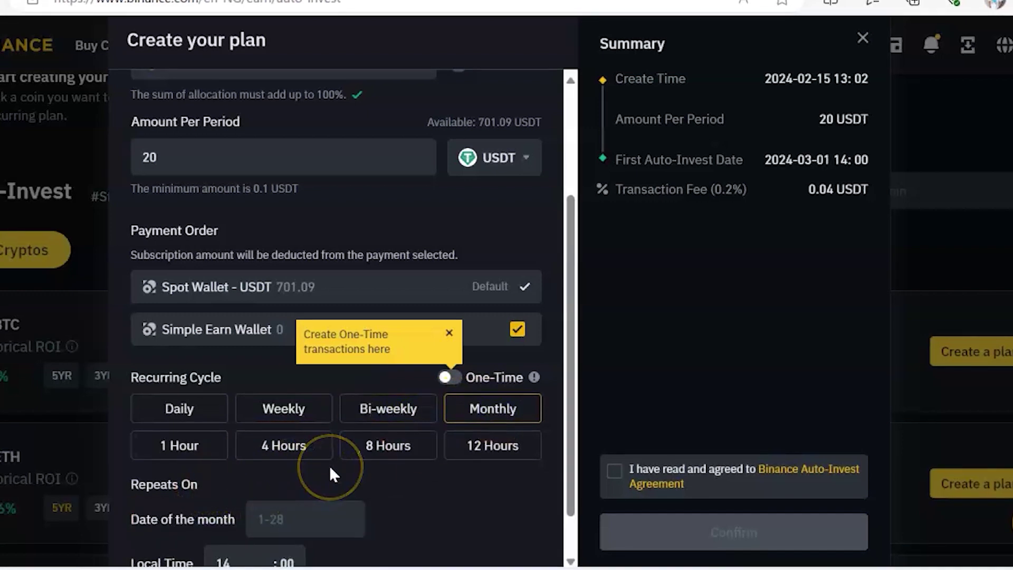
Schedule the monthly plan to repeat on date 3 of the month at 13:00 local time.
scroll(329, 465, "down", 1)
left_click(225, 466)
left_click(268, 465)
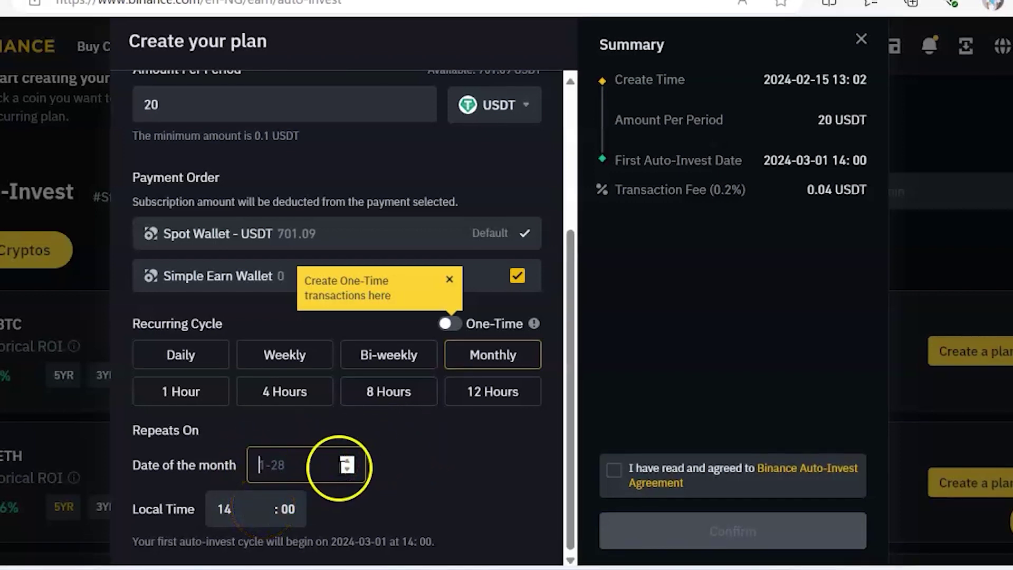
left_click(295, 473)
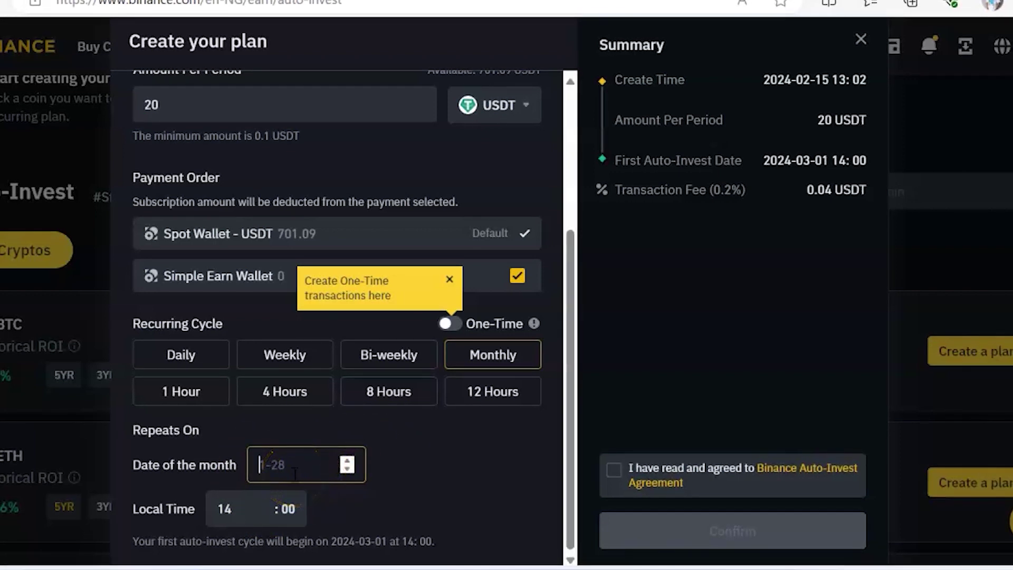
left_click(249, 513)
left_click(240, 508)
scroll(240, 506, "down", 5)
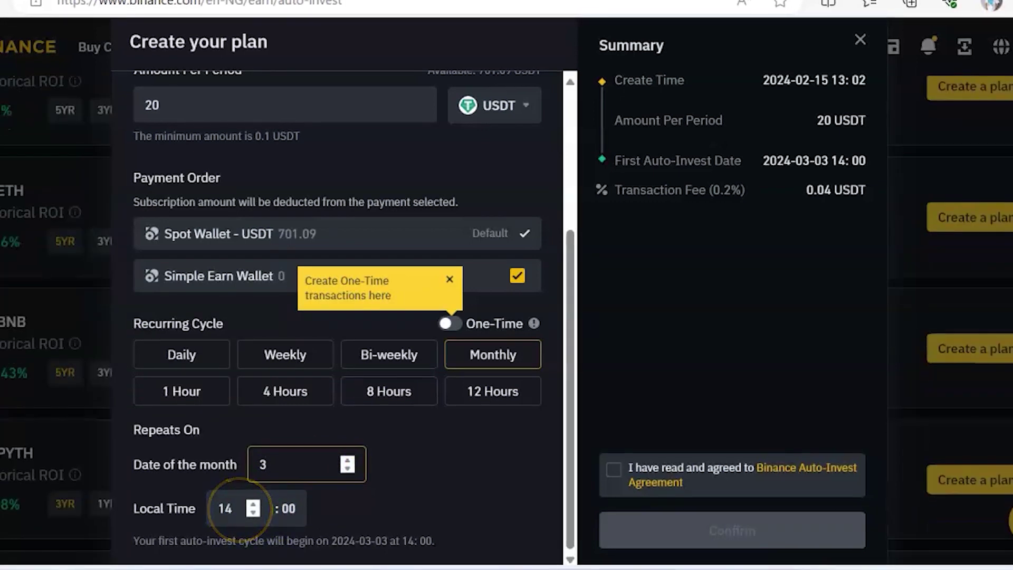
scroll(240, 508, "down", 2)
left_click(240, 509)
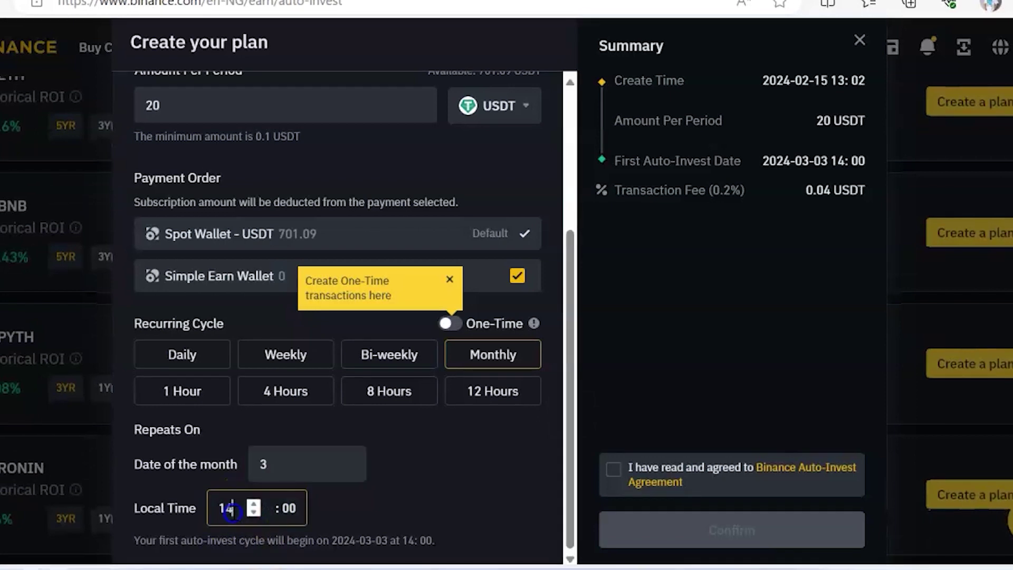
key("BackSpace")
type("3")
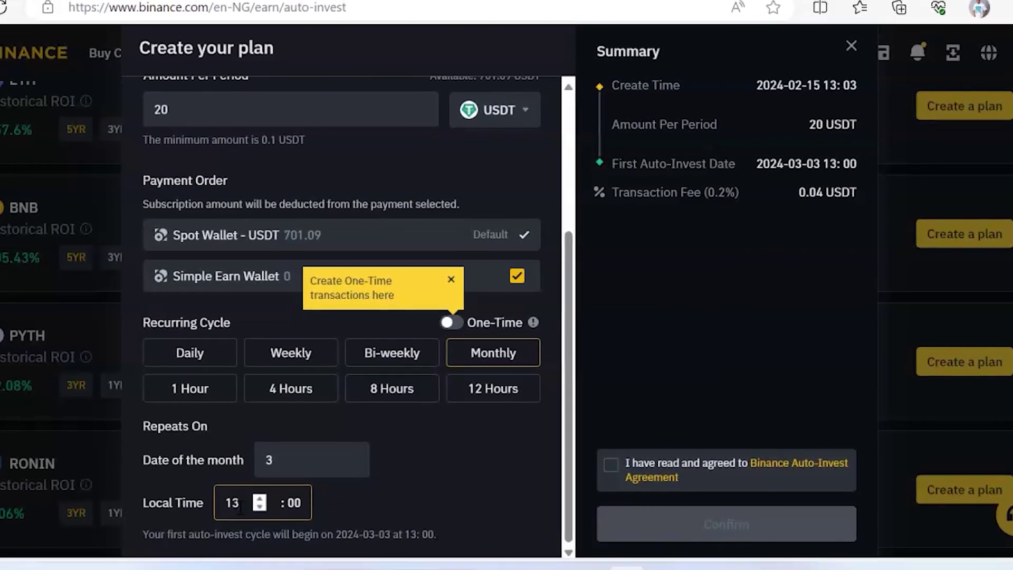
View the Binance Auto-Invest Agreement, return to the plan and mark the agreement as read and accepted.
scroll(240, 508, "down", 4)
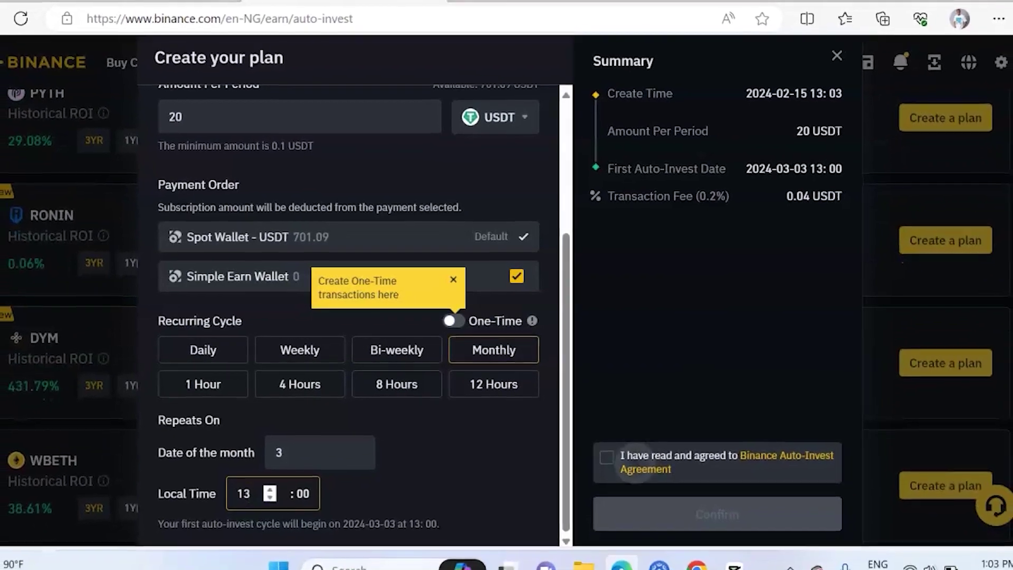
left_click(645, 467)
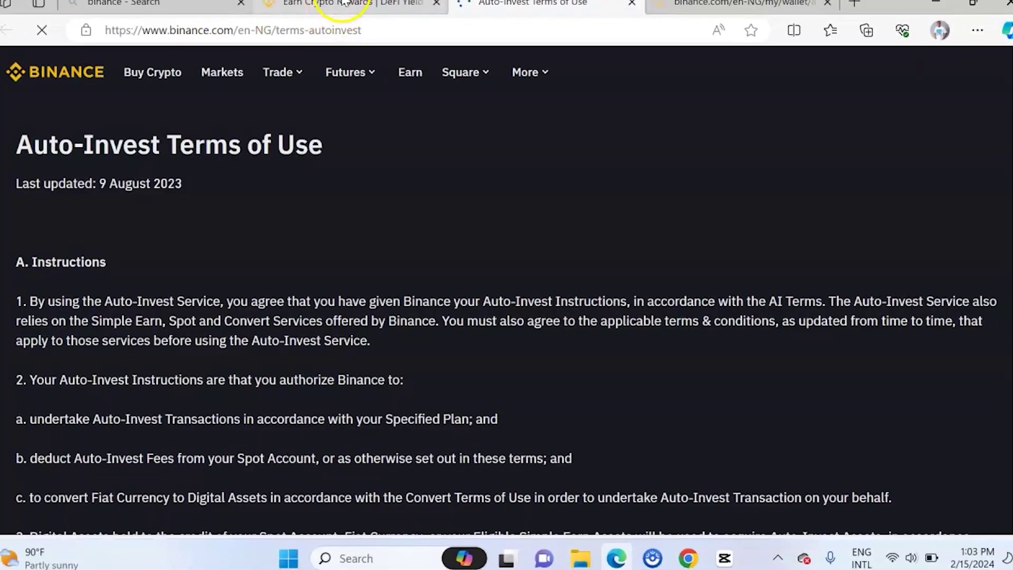
left_click(343, 2)
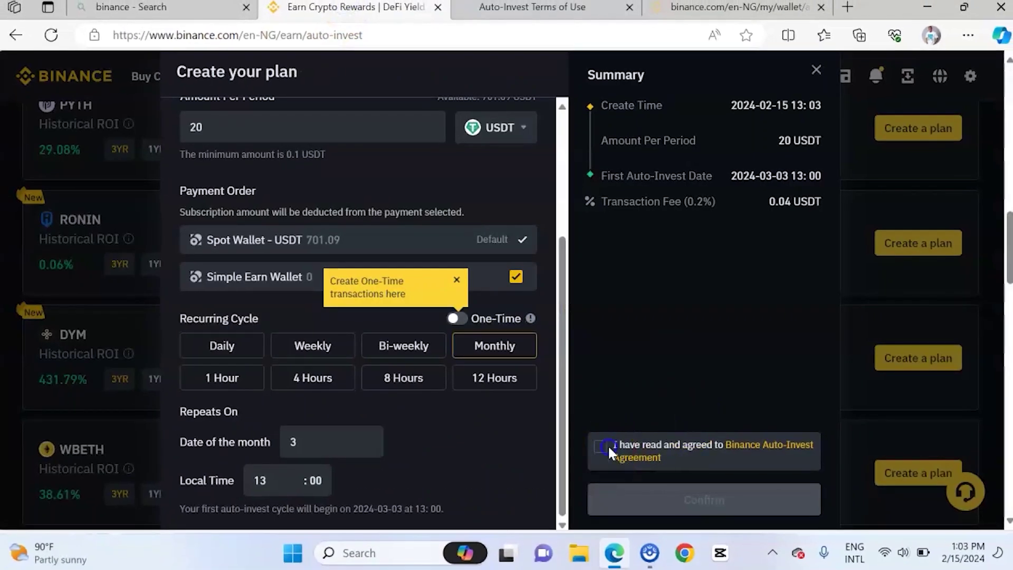
left_click(608, 444)
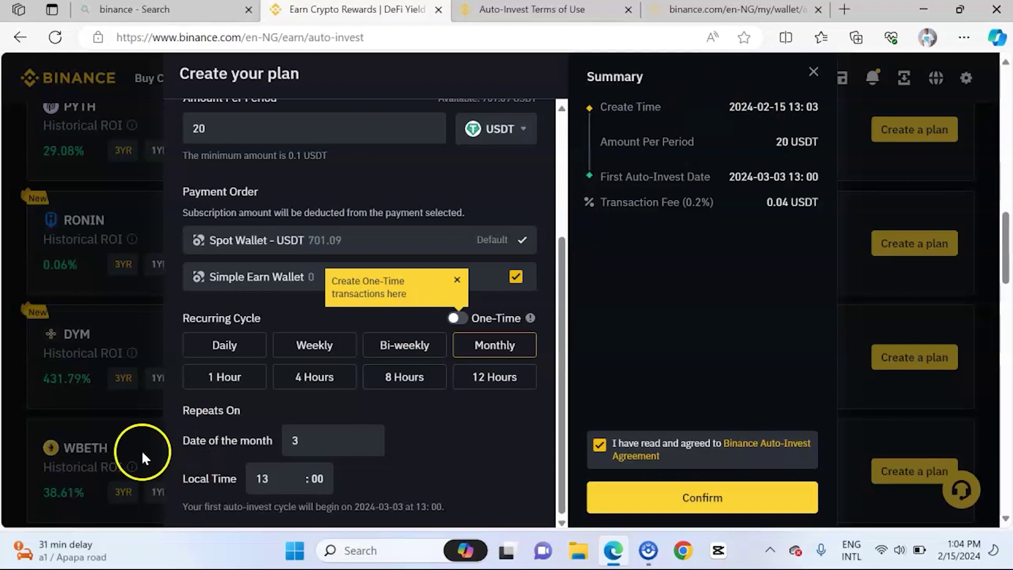
Go back to the Binance home page, open P2P trading and accept its notice.
key("alt+Left")
mouse_move(355, 97)
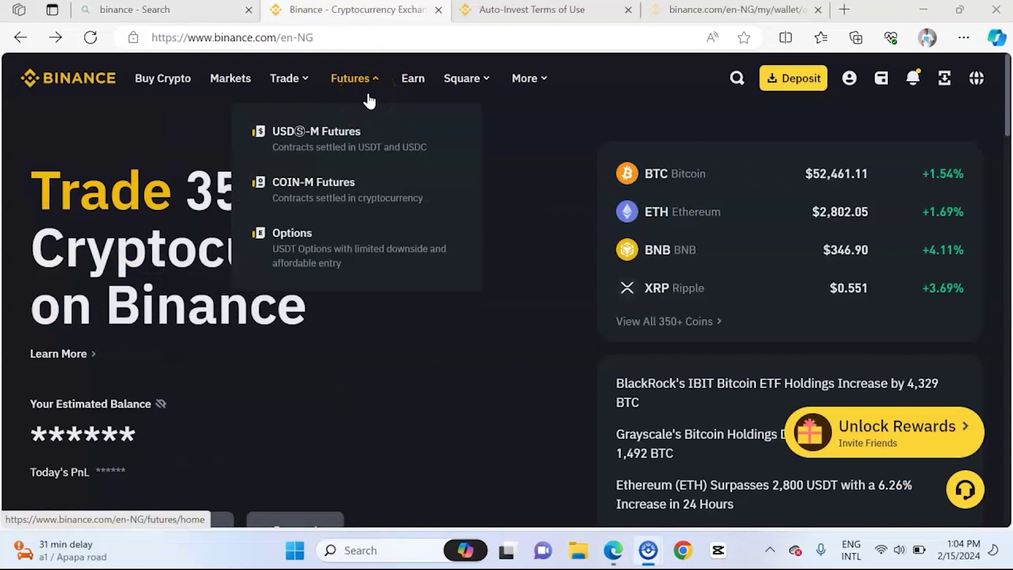
mouse_move(285, 88)
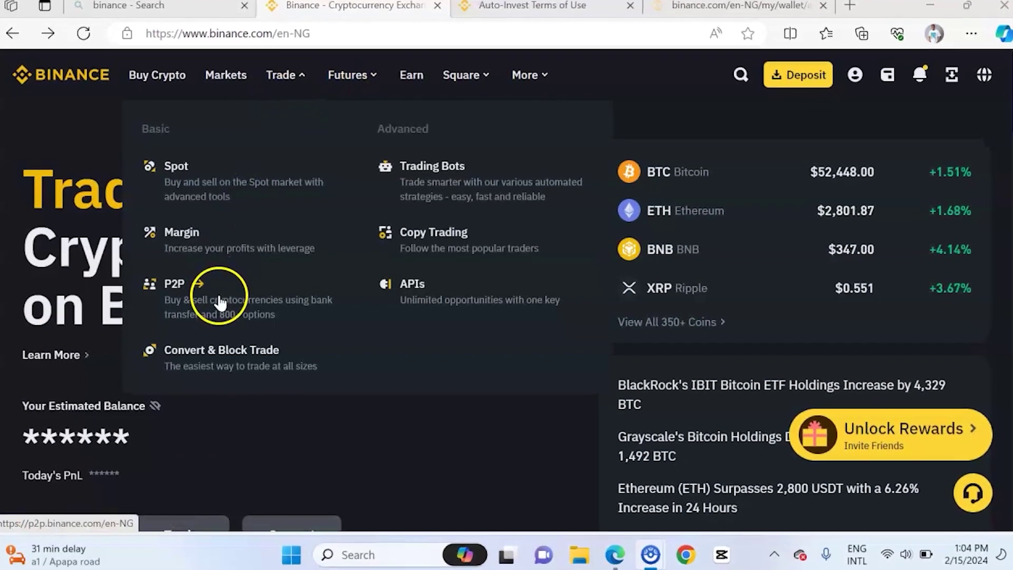
left_click(219, 300)
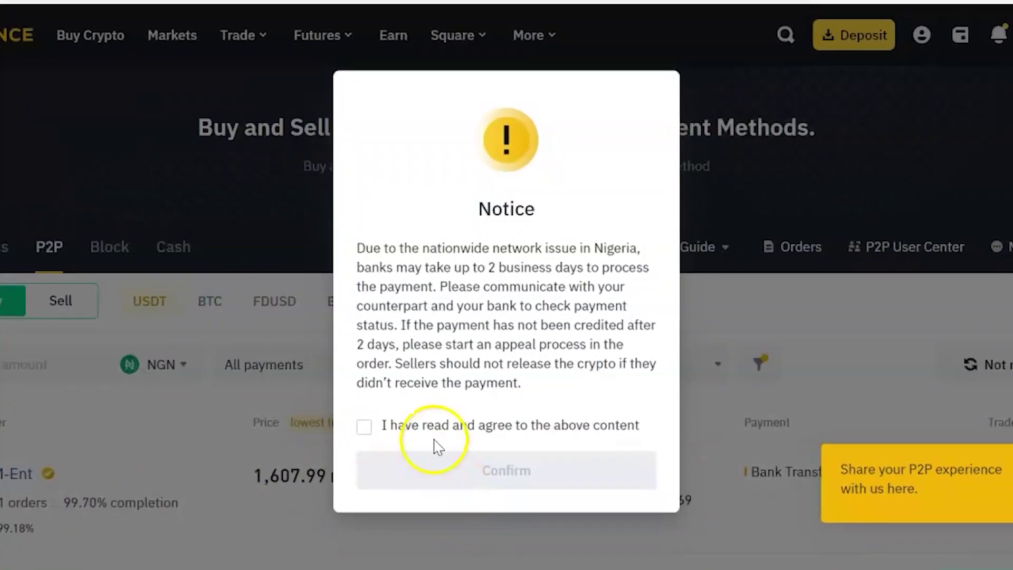
left_click(434, 437)
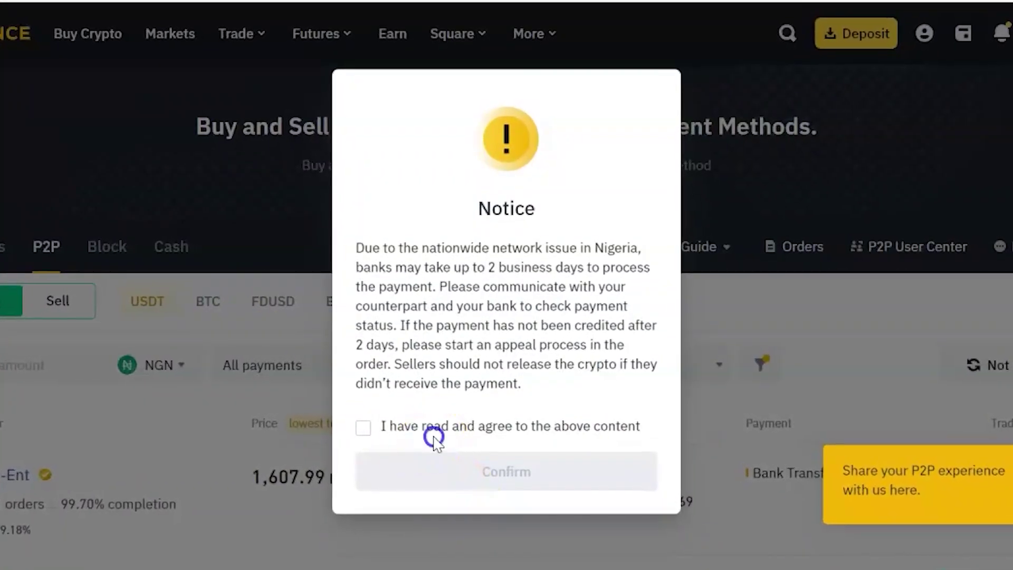
left_click(430, 481)
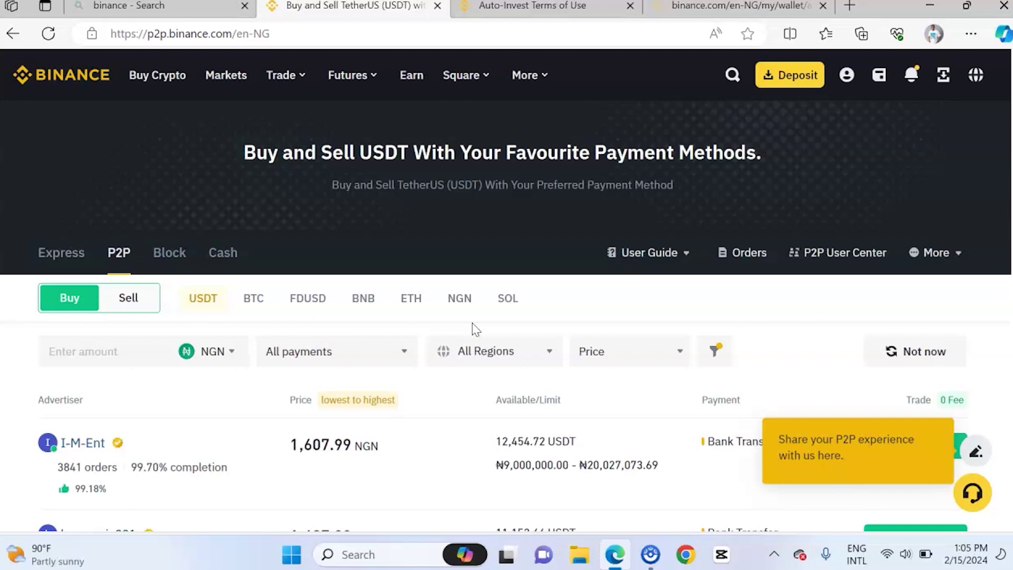
Examine the P2P offers for buying USDT with NGN, and compare the offers for selling USDT.
scroll(476, 328, "down", 3)
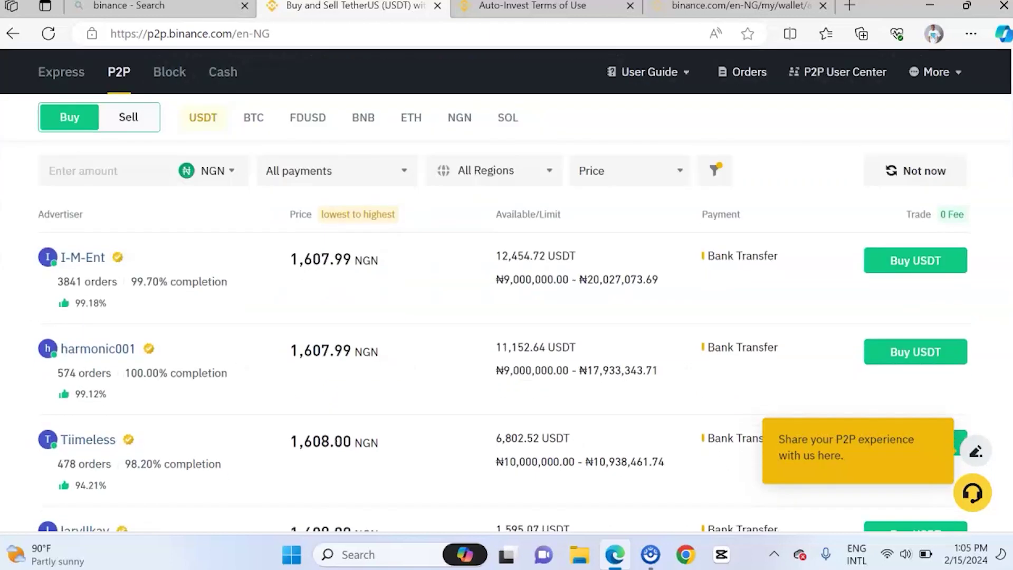
scroll(503, 369, "down", 8)
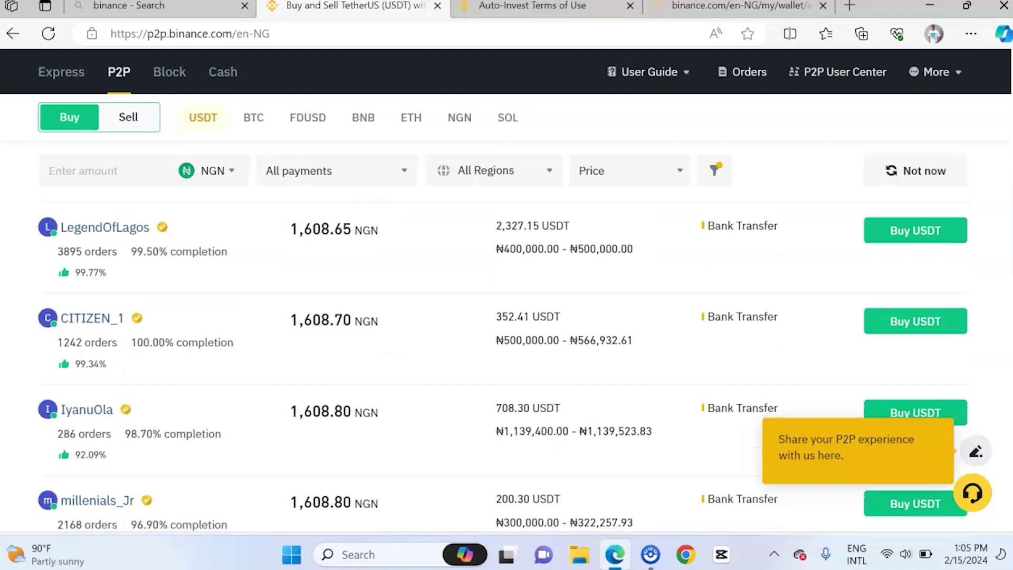
scroll(502, 366, "down", 3)
left_click(128, 117)
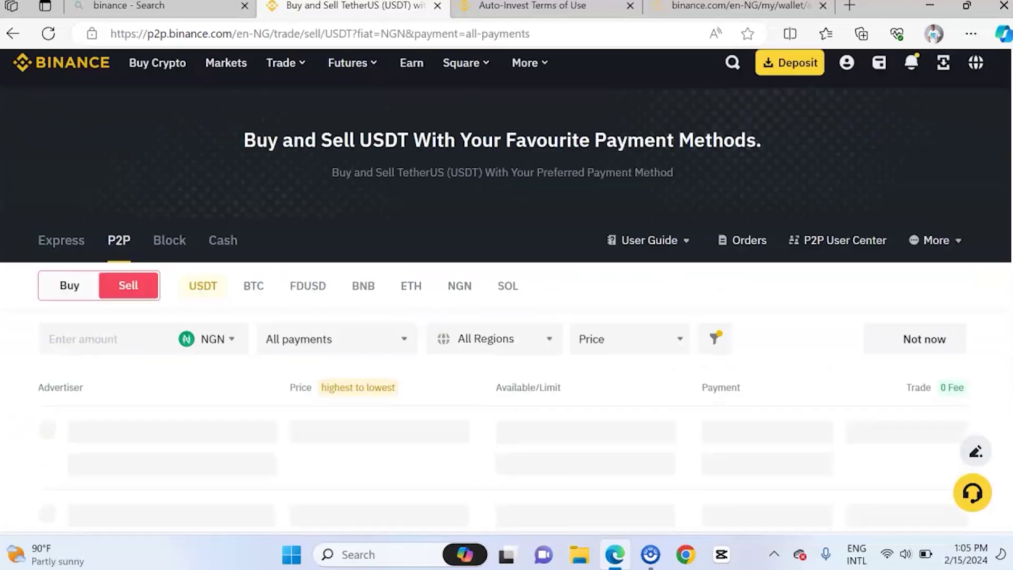
scroll(503, 359, "down", 6)
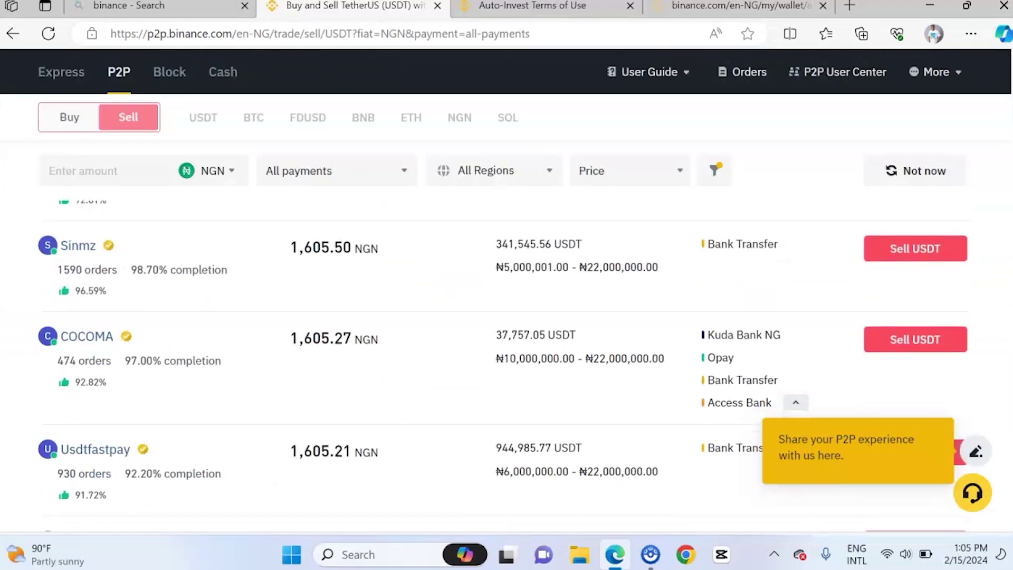
scroll(503, 365, "down", 7)
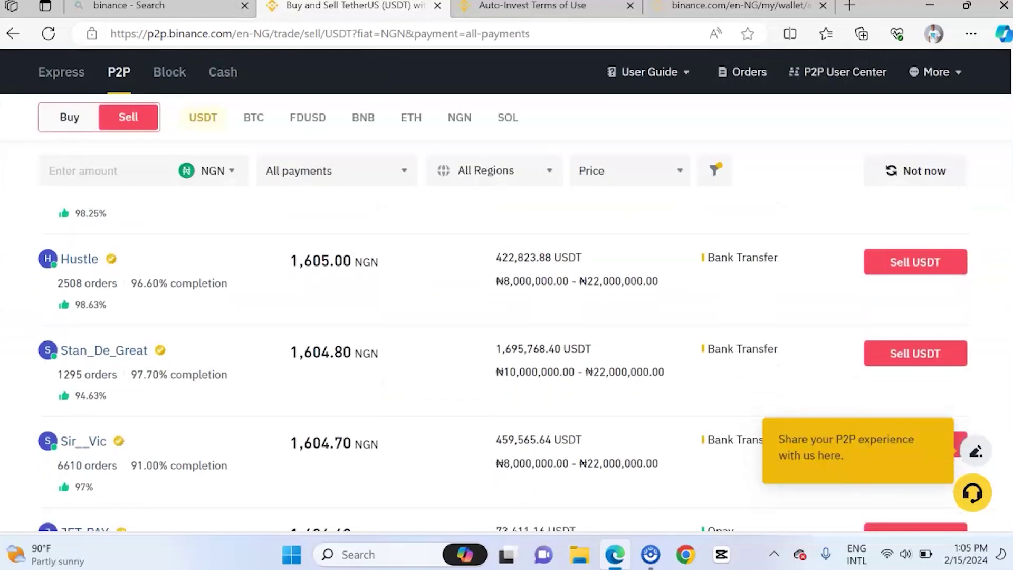